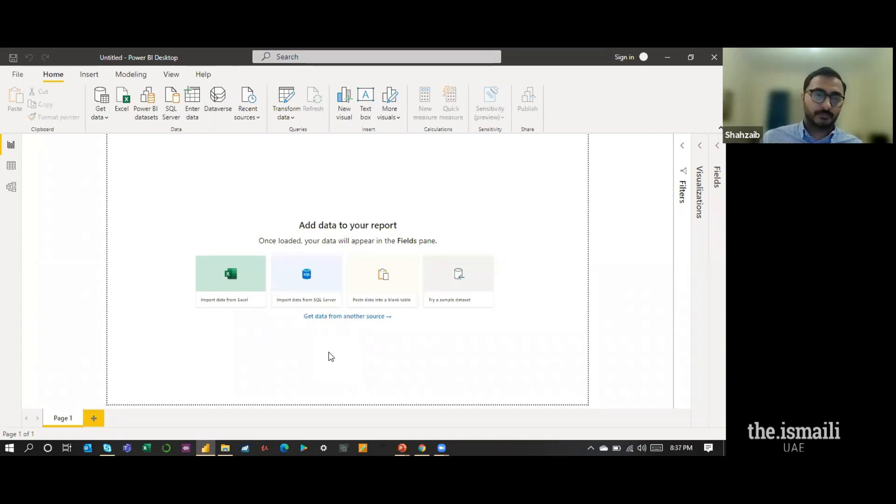
# - In the current file's data load options, turn off autodetecting new relationships after data is loaded
pyautogui.click(18, 77)
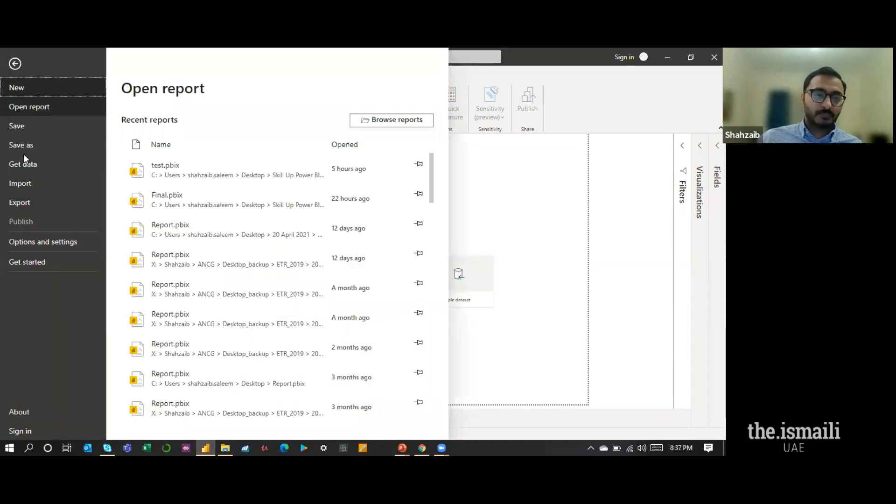
pyautogui.click(42, 246)
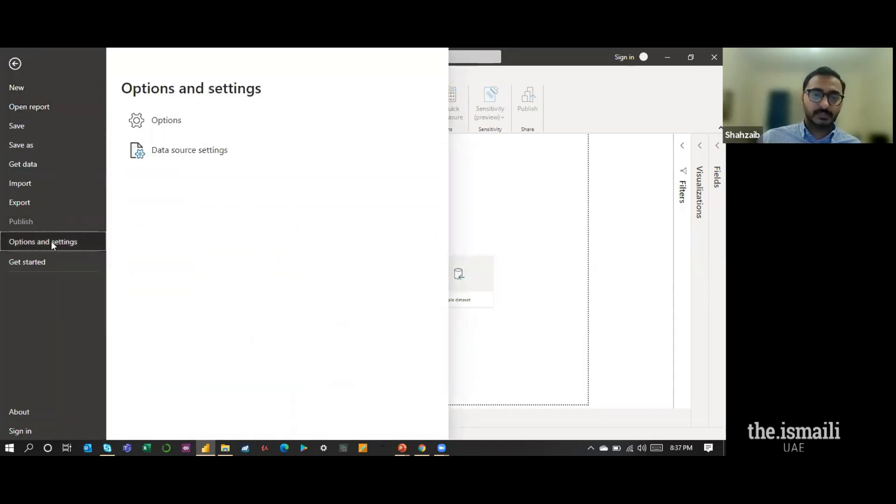
pyautogui.click(186, 125)
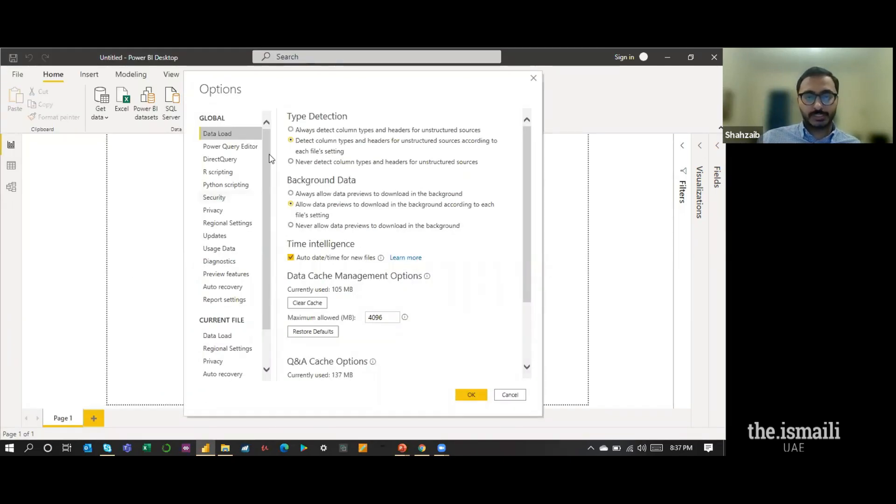
pyautogui.scroll(-1, 264, 198)
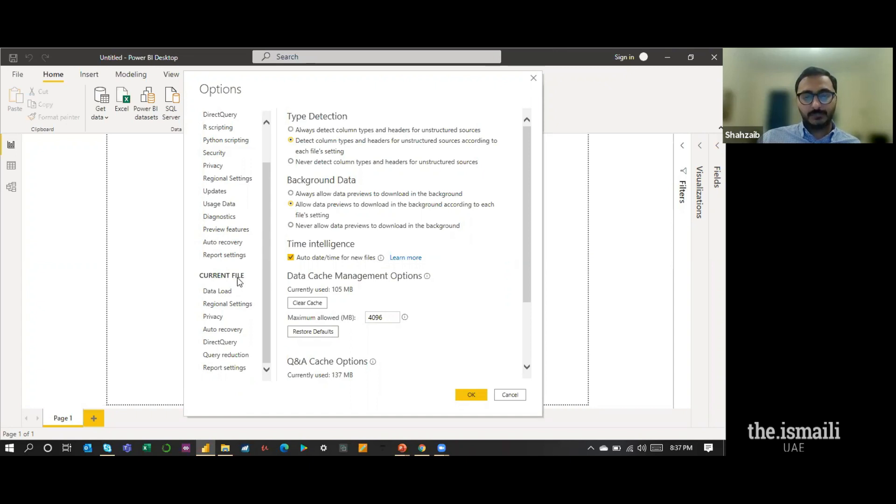
pyautogui.click(226, 291)
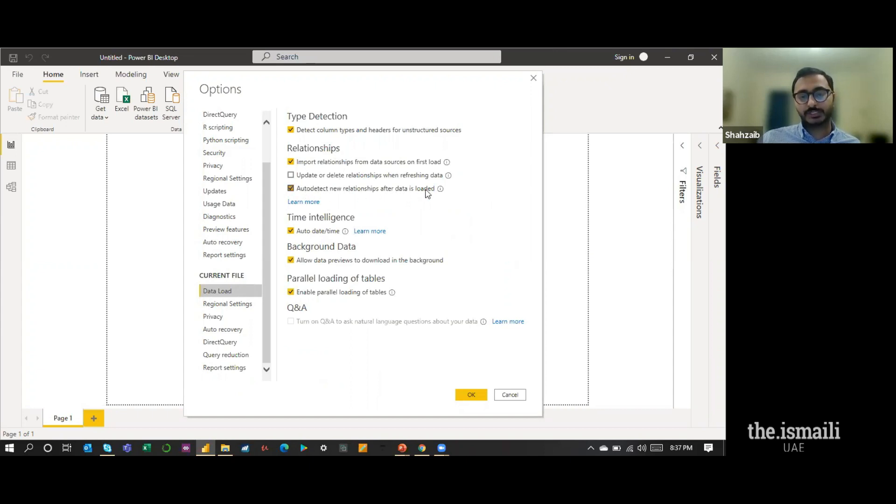
pyautogui.click(292, 189)
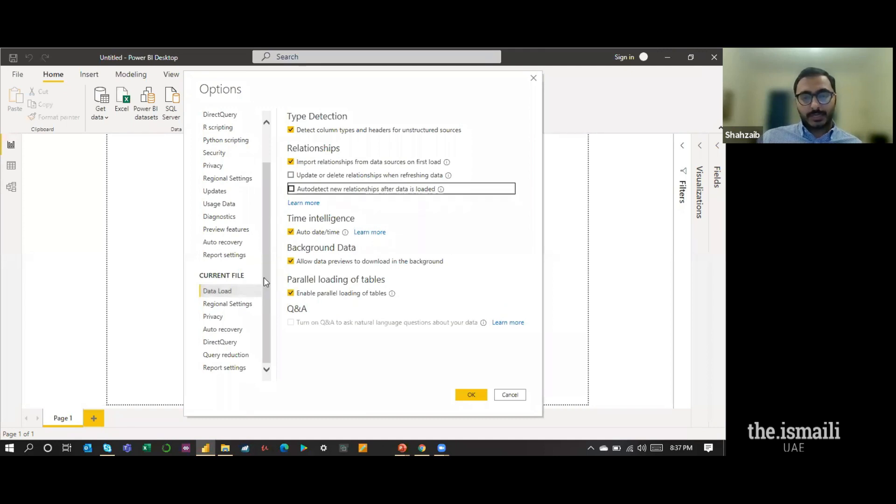
# - Set the current file's locale for import to English (United States) and apply the options
pyautogui.click(218, 305)
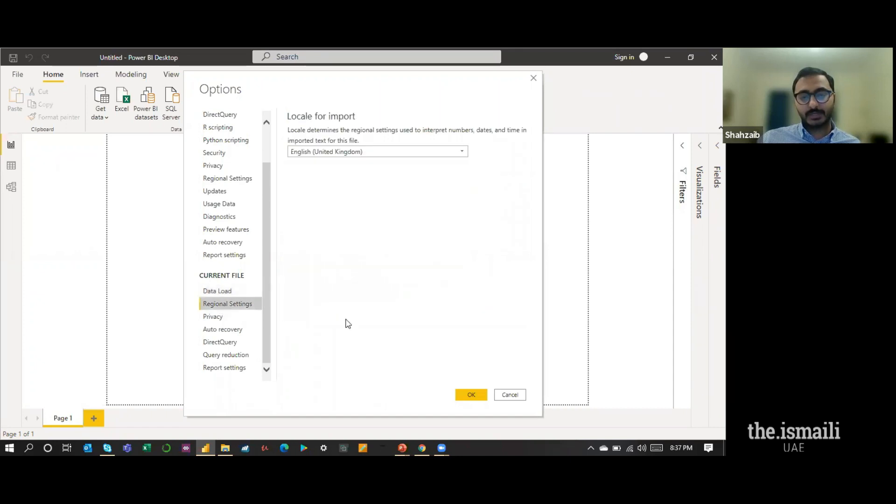
pyautogui.click(342, 158)
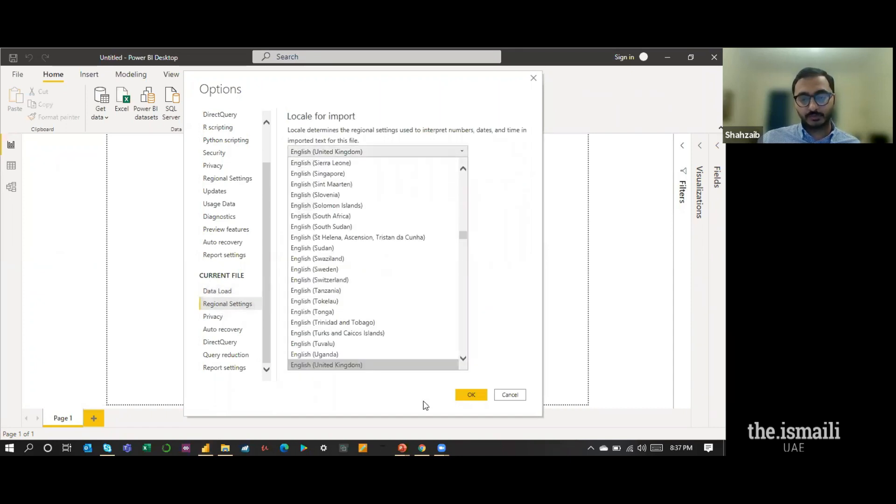
pyautogui.click(463, 359)
pyautogui.scroll(-1, 464, 363)
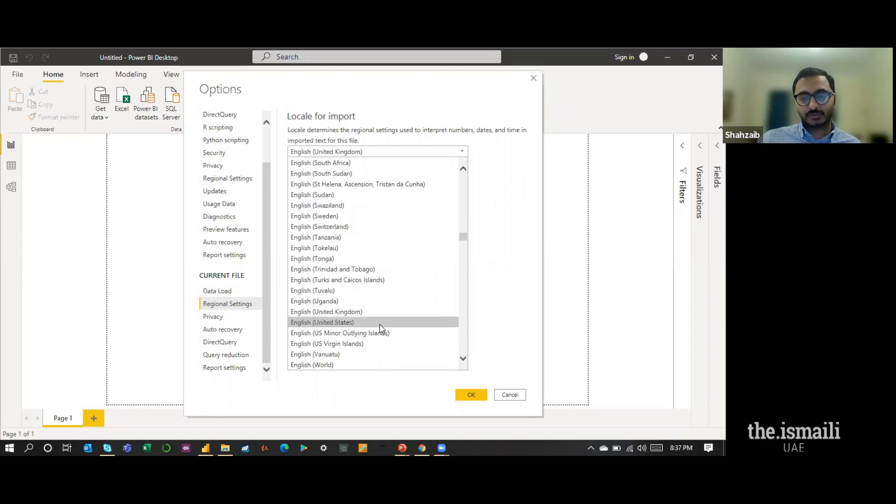
pyautogui.click(380, 324)
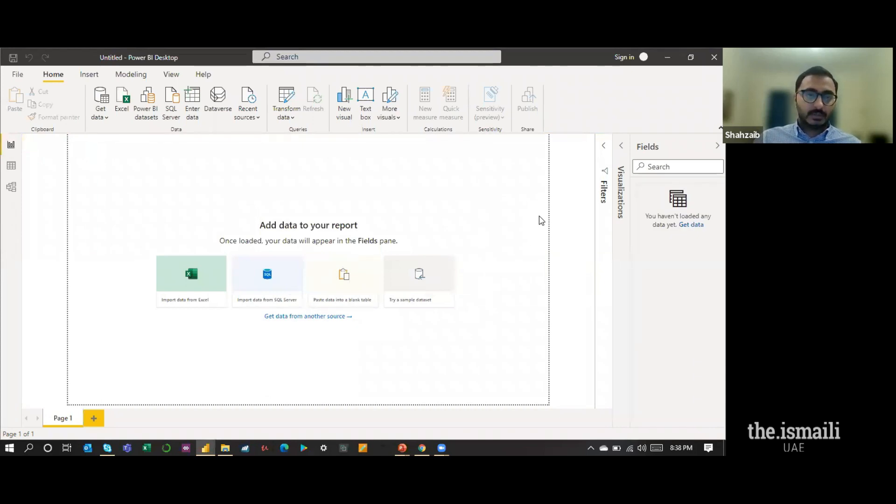
# - Import Customers.csv as a Text/CSV source and open it for transformation in the Power Query Editor
pyautogui.click(104, 119)
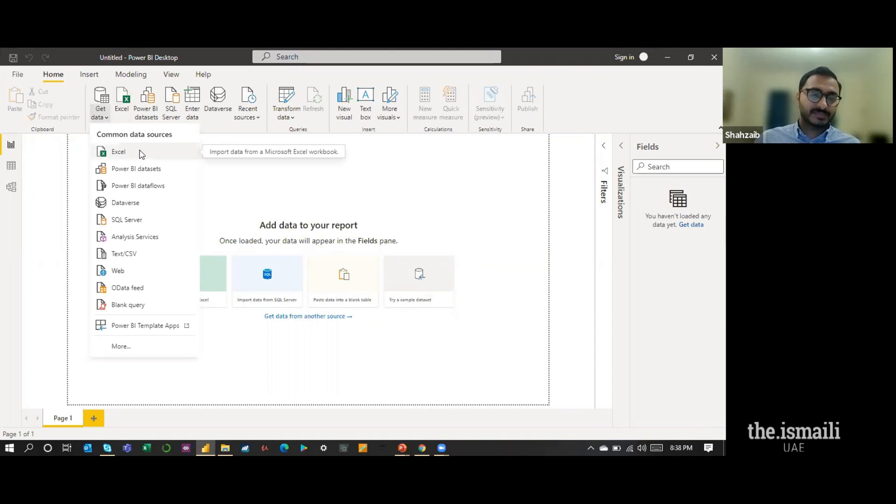
pyautogui.click(147, 256)
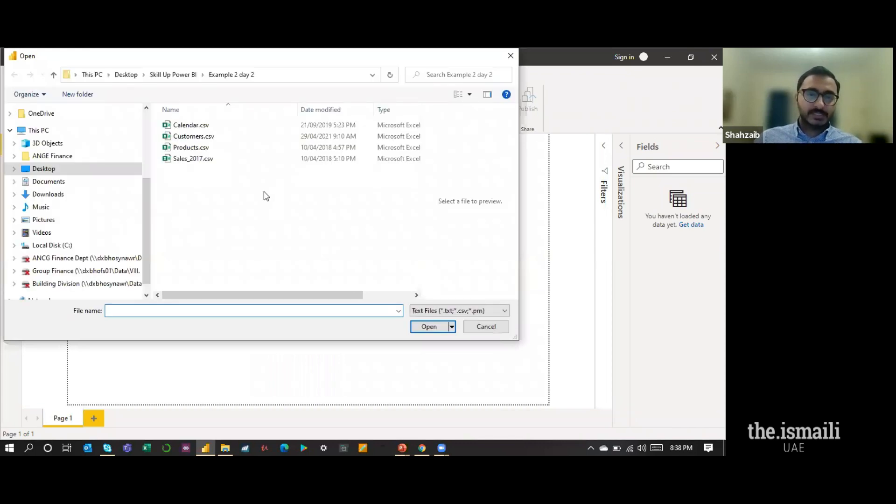
pyautogui.click(213, 138)
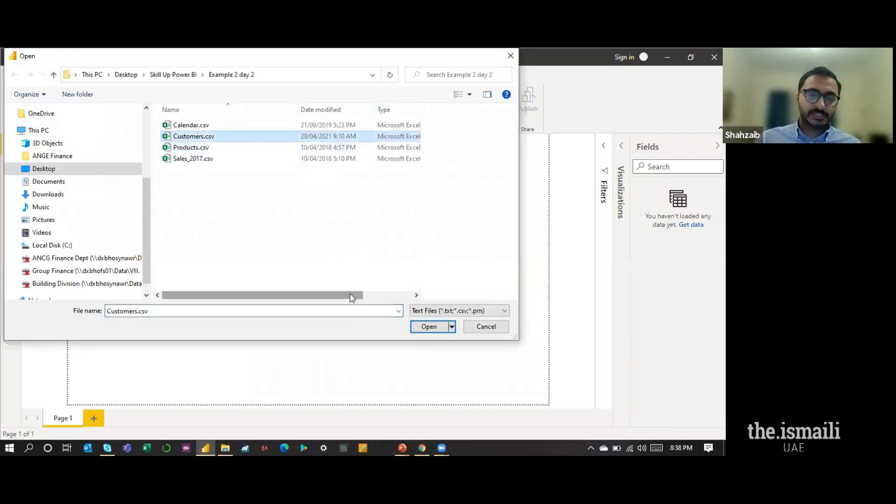
pyautogui.click(426, 328)
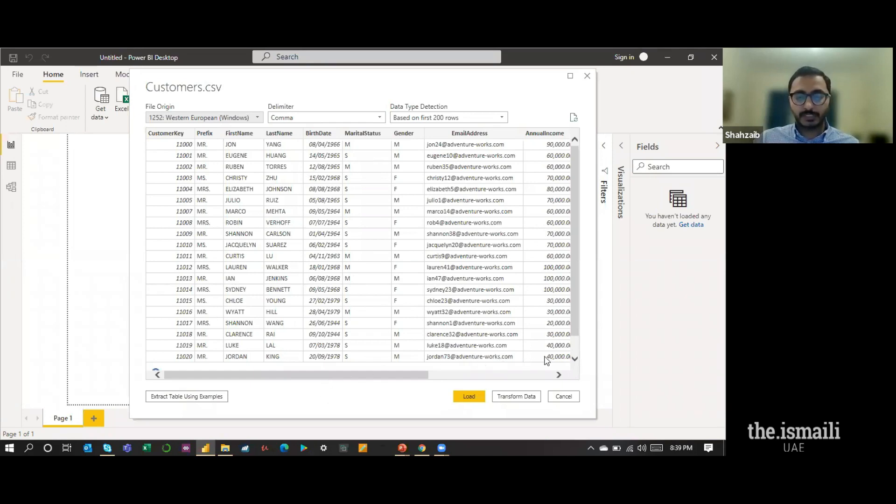
pyautogui.click(513, 375)
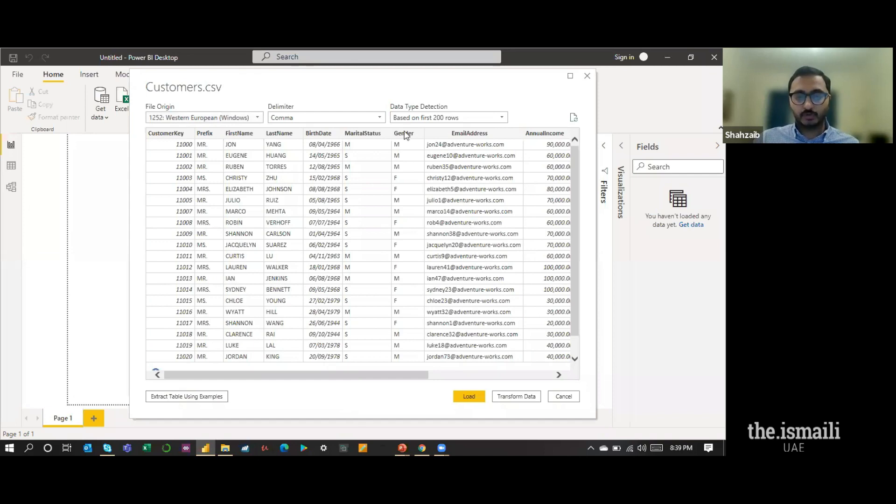
pyautogui.click(517, 402)
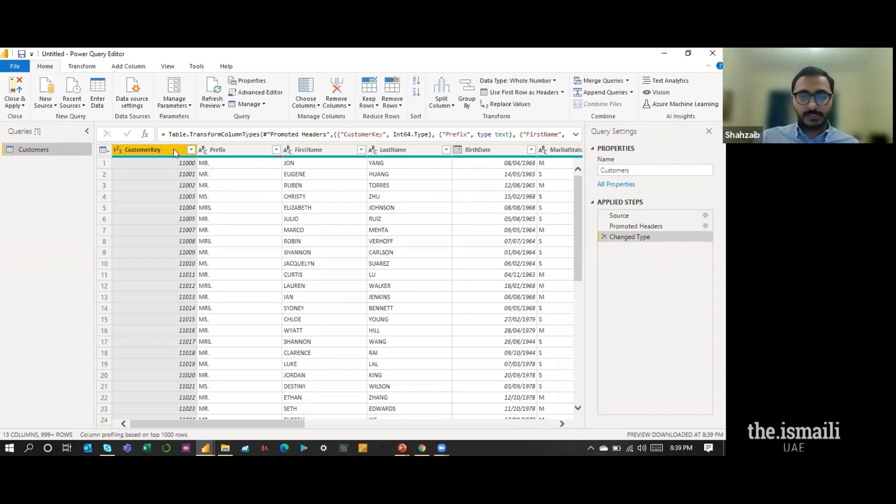
# - Examine the Customers table's columns across its full width, from CustomerKey to HomeOwner
pyautogui.moveTo(210, 421); pyautogui.dragTo(510, 404)
pyautogui.moveTo(406, 428); pyautogui.dragTo(138, 413)
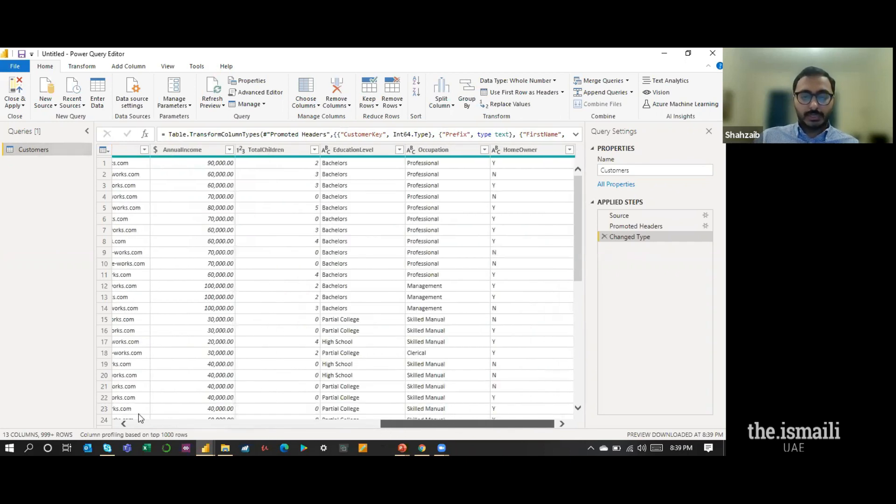
pyautogui.keyDown('ctrl'); pyautogui.click(309, 150); pyautogui.keyUp('ctrl')
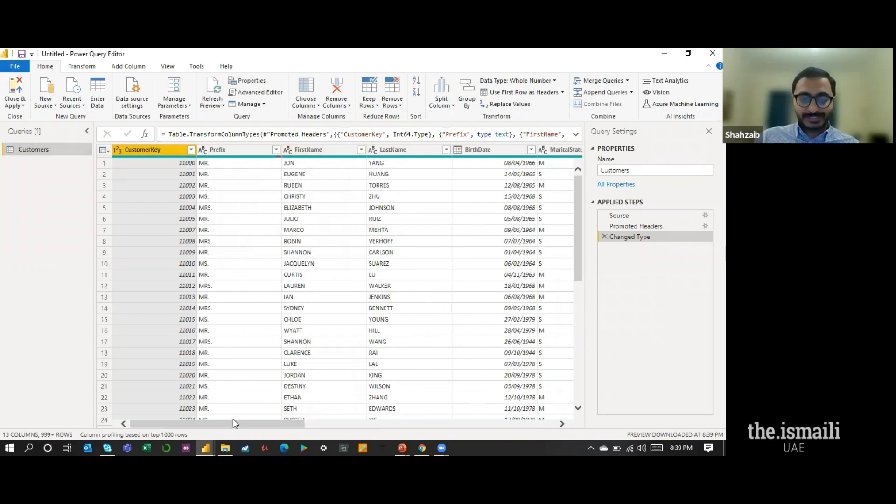
pyautogui.moveTo(283, 420); pyautogui.dragTo(509, 418)
pyautogui.moveTo(455, 425); pyautogui.dragTo(123, 297)
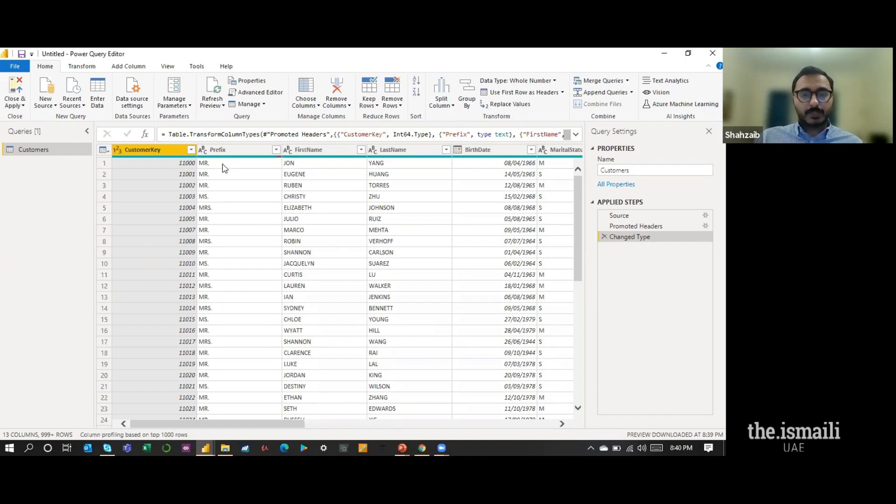
# - Format the text in the Prefix, FirstName and LastName columns with Capitalize Each Word
pyautogui.keyDown('ctrl'); pyautogui.click(404, 153); pyautogui.keyUp('ctrl')
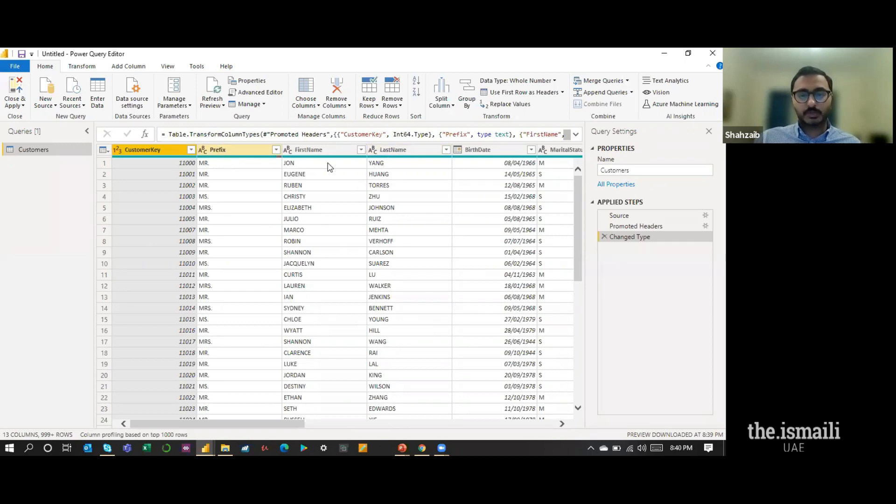
pyautogui.keyDown('ctrl'); pyautogui.click(422, 152); pyautogui.keyUp('ctrl')
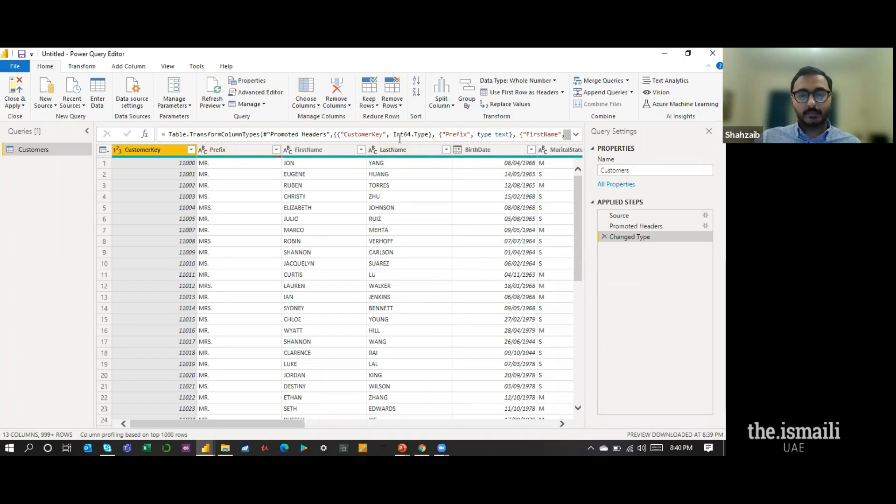
pyautogui.click(245, 150)
pyautogui.keyDown('ctrl'); pyautogui.click(319, 150); pyautogui.keyUp('ctrl')
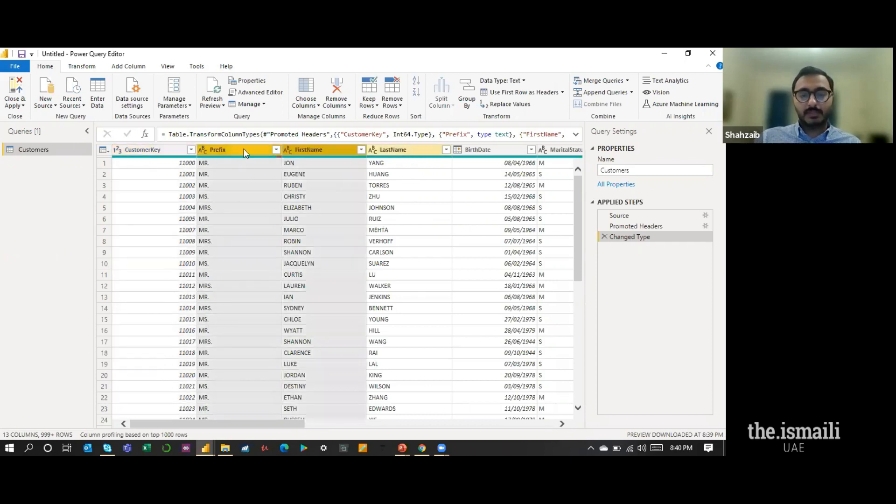
pyautogui.keyDown('ctrl'); pyautogui.click(407, 217); pyautogui.keyUp('ctrl')
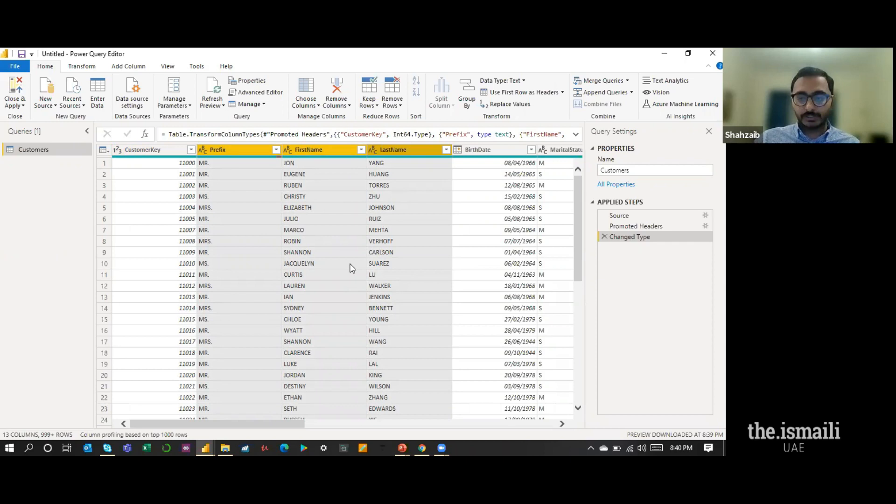
pyautogui.click(85, 68)
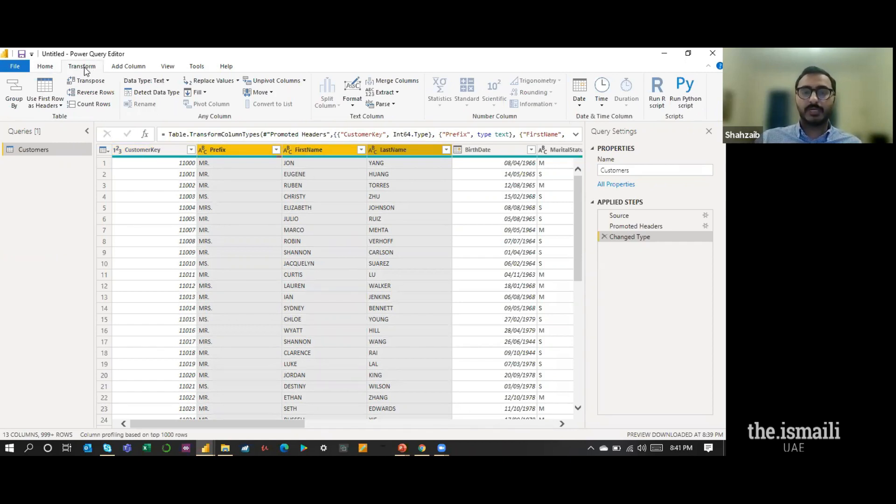
pyautogui.click(353, 100)
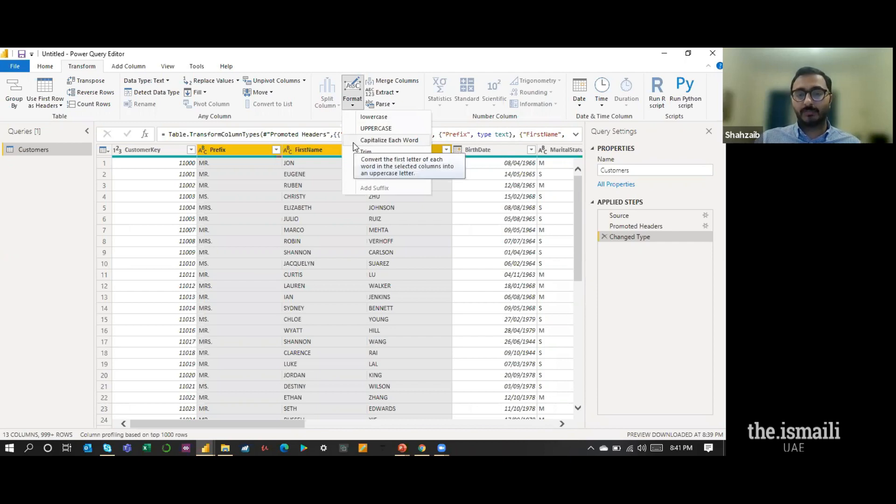
pyautogui.click(355, 141)
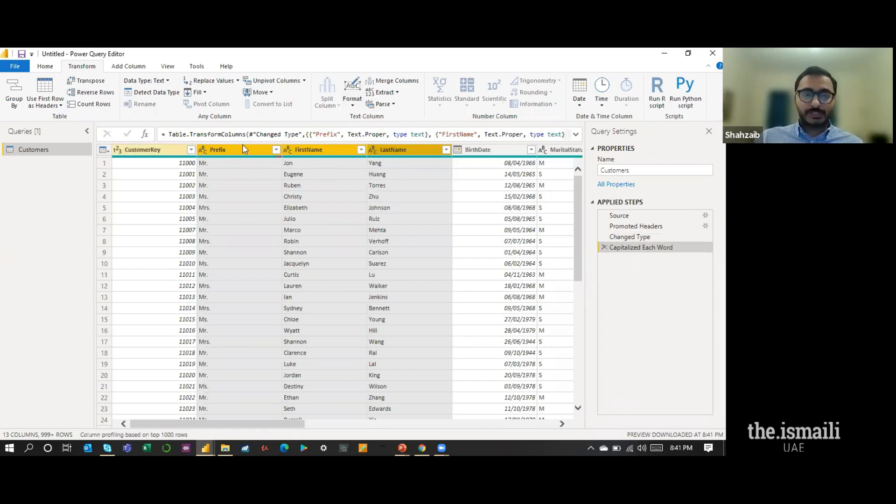
# - Set up a new merged column from Prefix, FirstName and LastName with Space as the separator
pyautogui.click(163, 150)
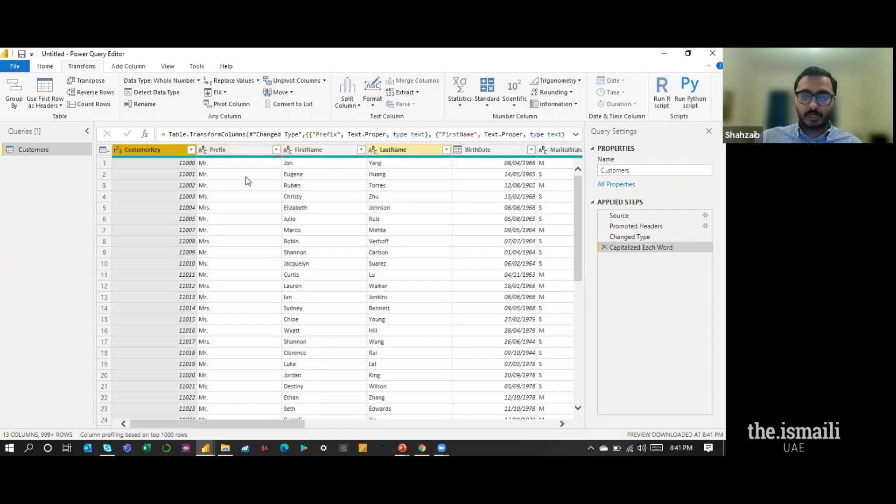
pyautogui.click(236, 152)
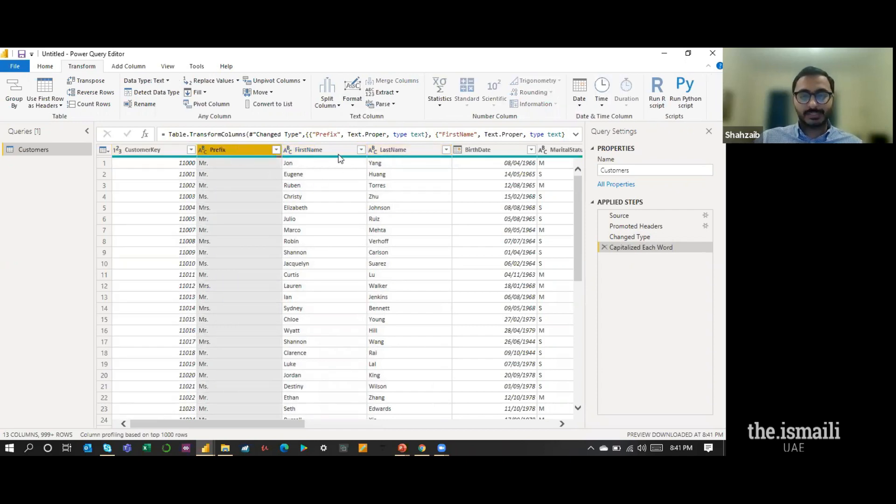
pyautogui.keyDown('shift'); pyautogui.click(391, 151); pyautogui.keyUp('shift')
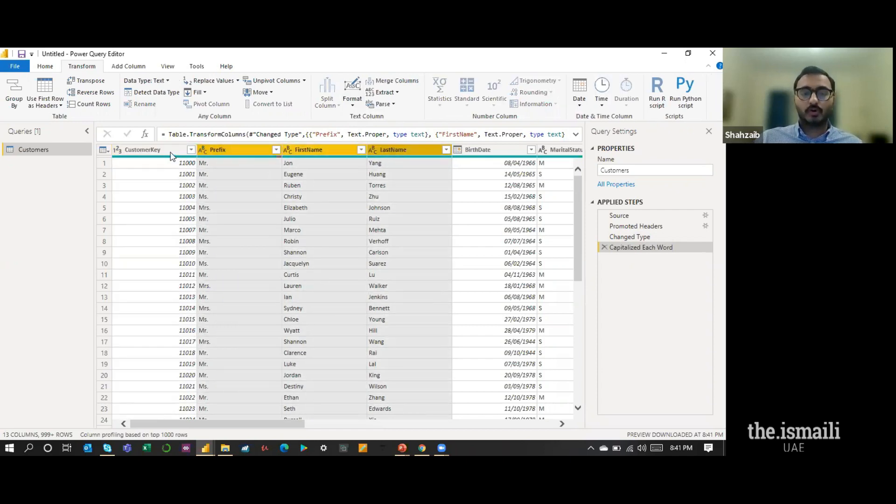
pyautogui.click(248, 150)
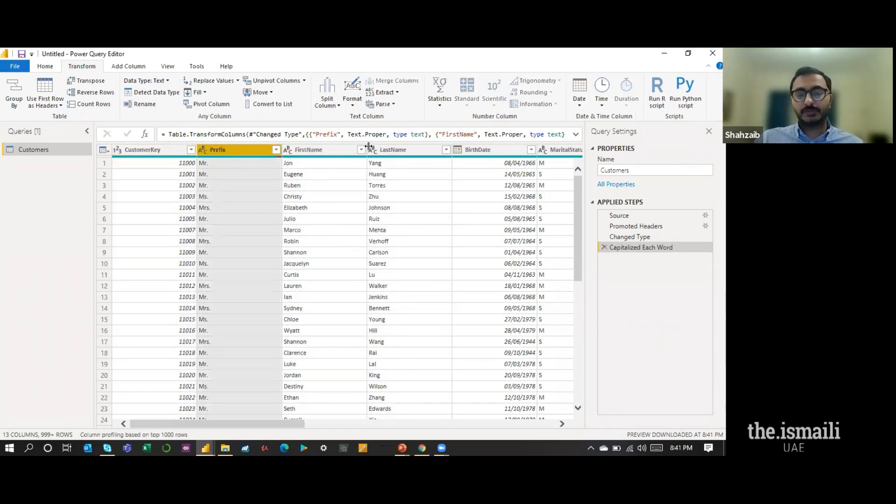
pyautogui.keyDown('ctrl'); pyautogui.click(402, 150); pyautogui.keyUp('ctrl')
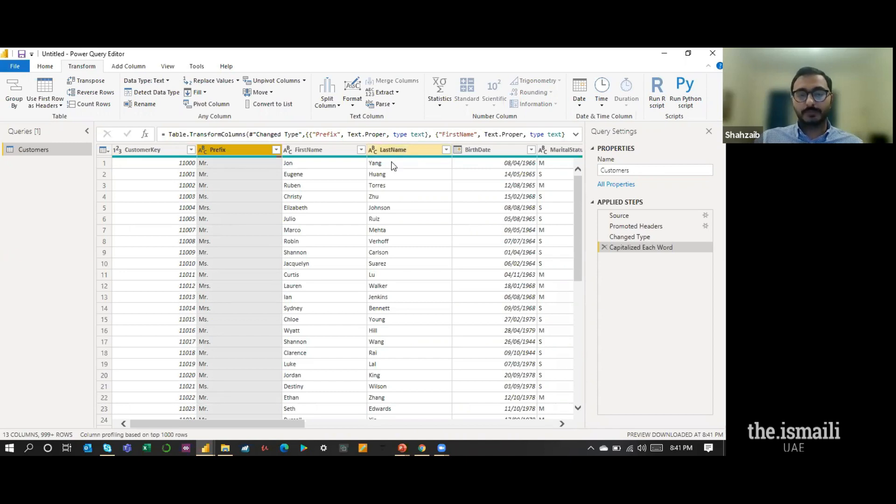
pyautogui.keyDown('shift'); pyautogui.click(398, 150); pyautogui.keyUp('shift')
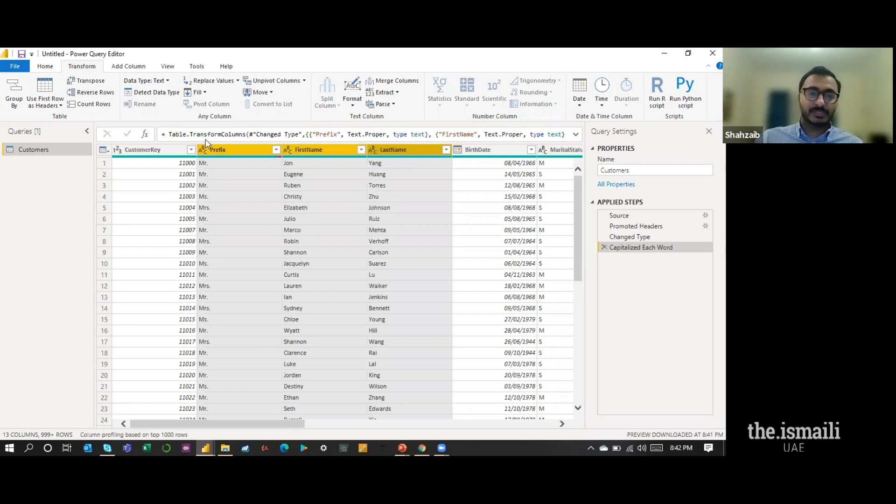
pyautogui.click(131, 68)
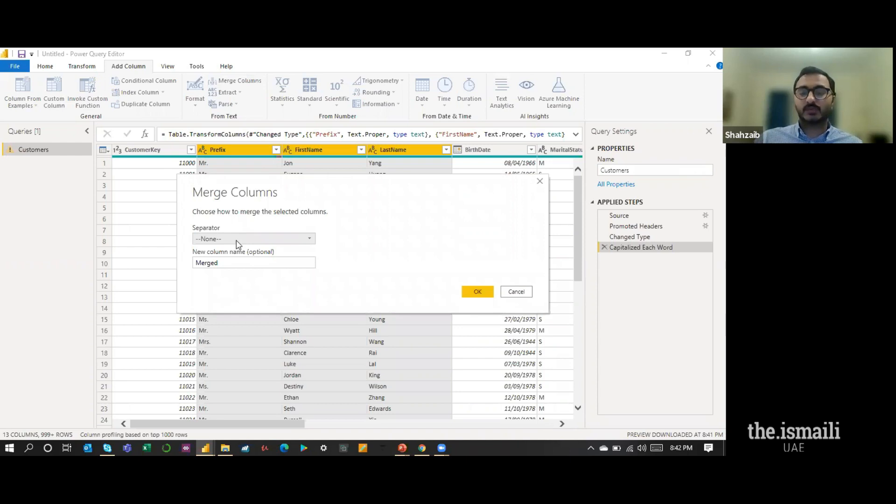
pyautogui.click(237, 241)
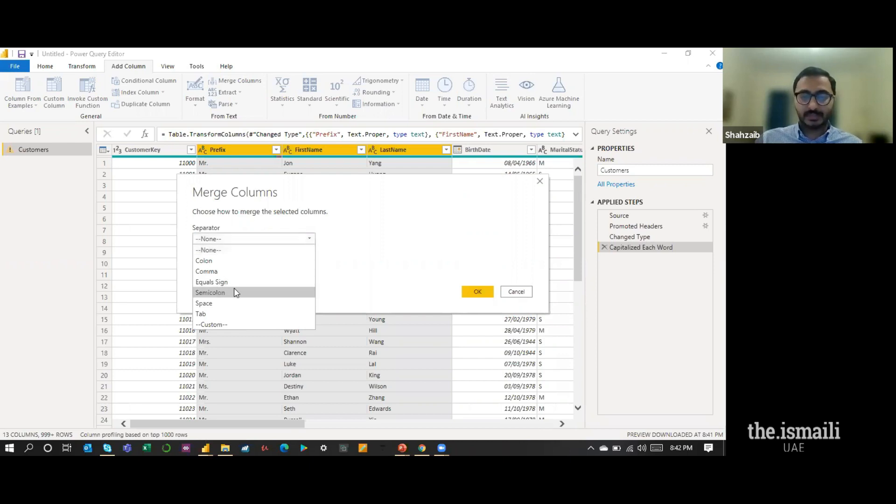
pyautogui.click(220, 304)
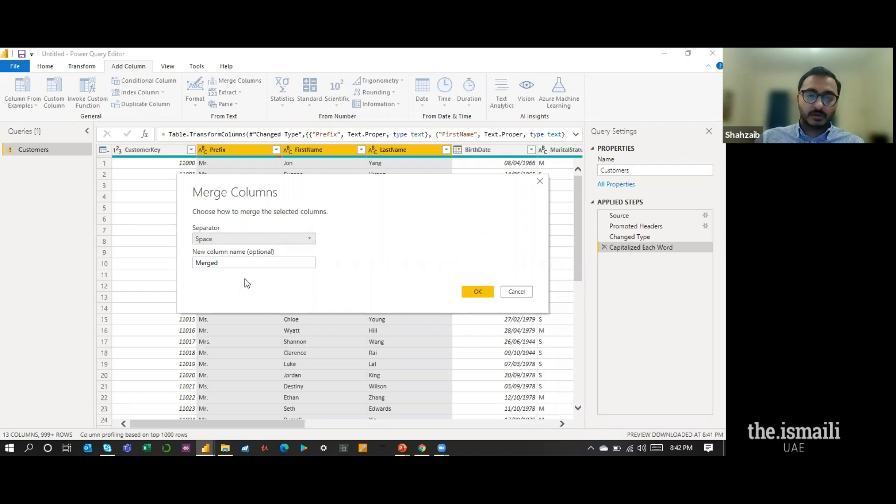
# - Name the new merged column Fullname and add it to the Customers table
pyautogui.doubleClick(196, 264)
pyautogui.write('Fullnam')
pyautogui.press('BackSpace')
pyautogui.press('BackSpace')
pyautogui.press('BackSpace')
pyautogui.press('BackSpace')
pyautogui.write('lname')
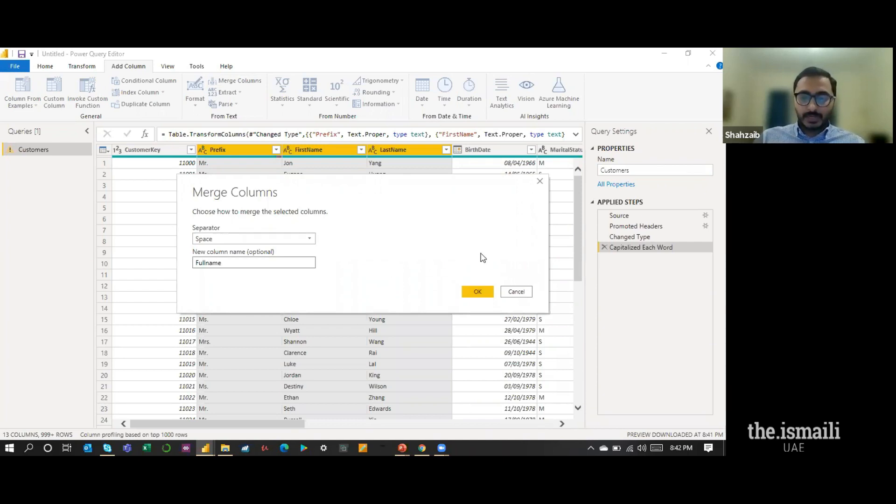
pyautogui.click(472, 293)
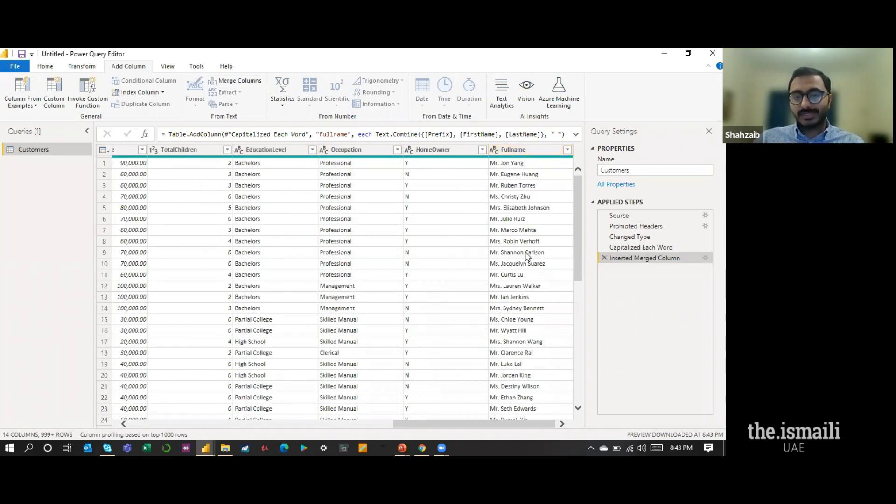
# - Review the Customers table with its Fullname column, and apply the query changes while closing the Power Query Editor
pyautogui.moveTo(460, 426); pyautogui.dragTo(396, 424)
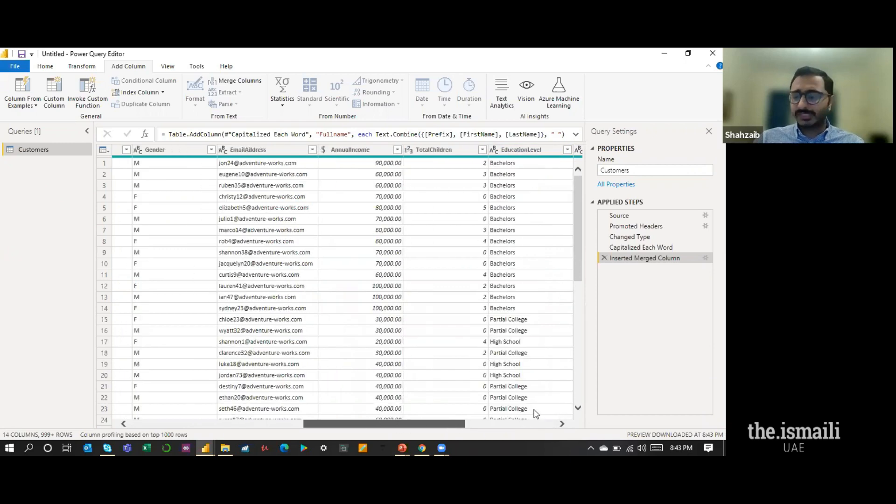
pyautogui.moveTo(536, 414); pyautogui.dragTo(524, 409)
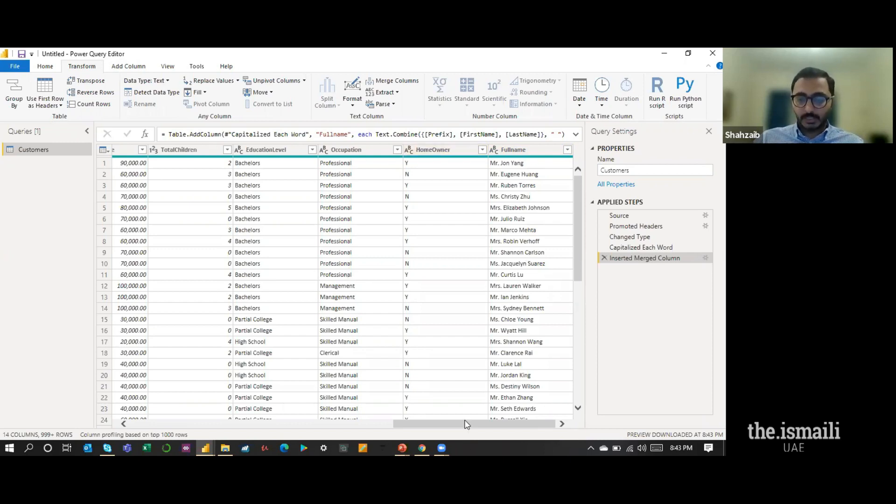
pyautogui.click(163, 424)
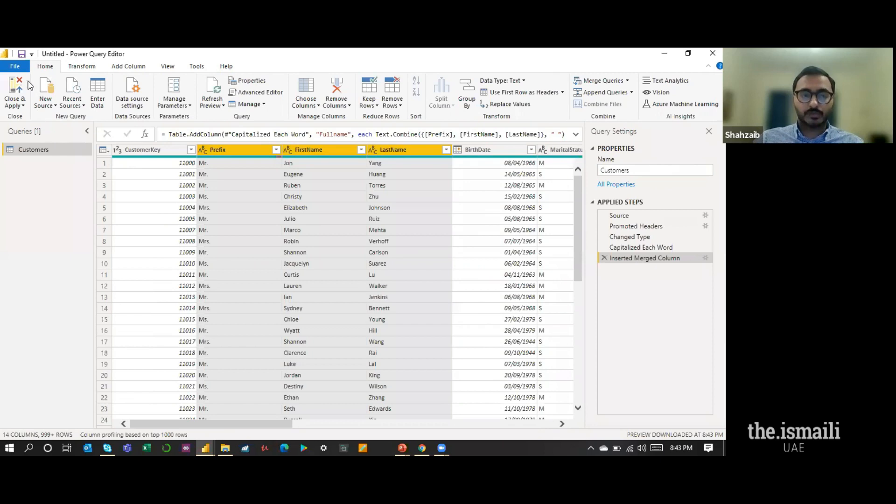
pyautogui.click(19, 89)
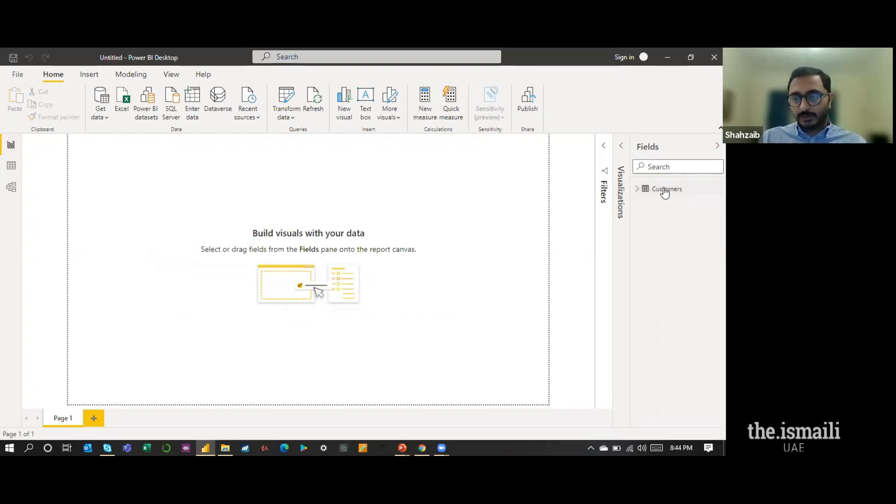
# - Examine the loaded Customers table's rows in the Data view
pyautogui.click(638, 189)
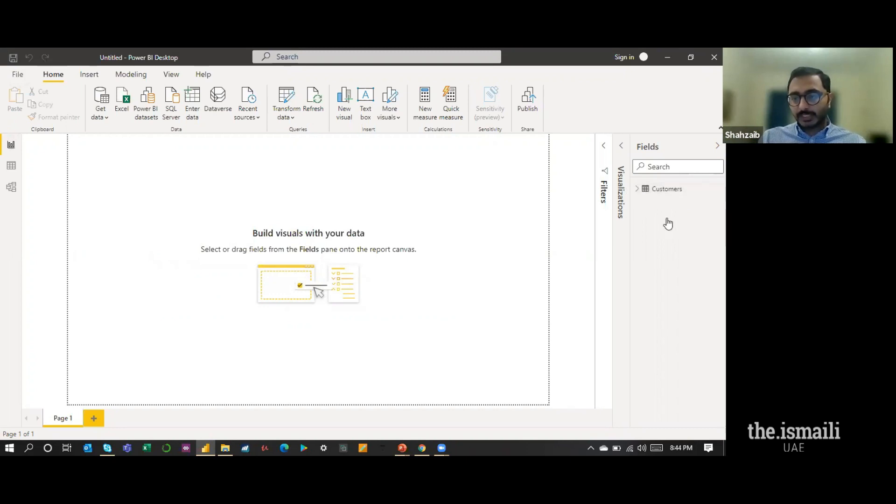
pyautogui.click(638, 189)
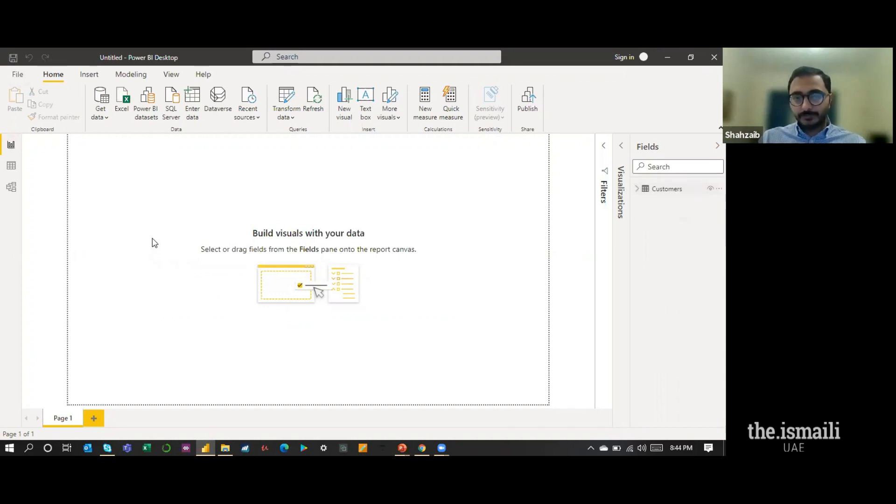
pyautogui.click(11, 165)
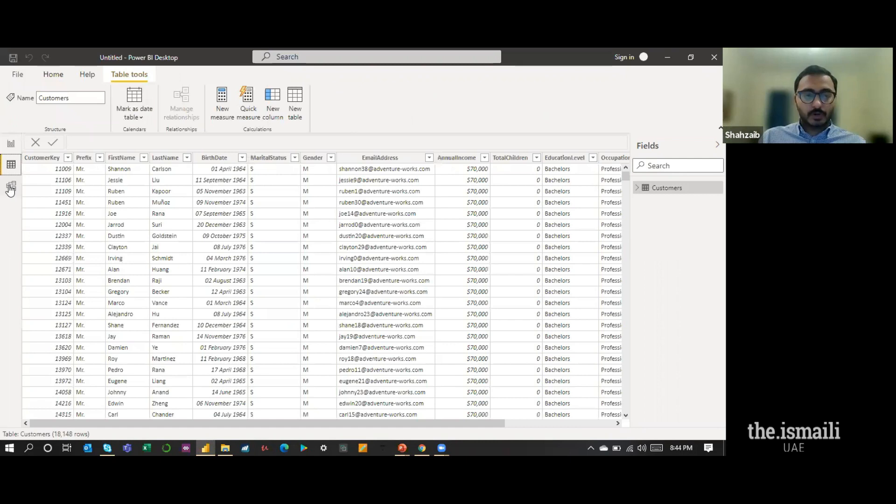
# - Inspect the Customers table in the Model view with the Properties and Fields panes collapsed
pyautogui.click(10, 187)
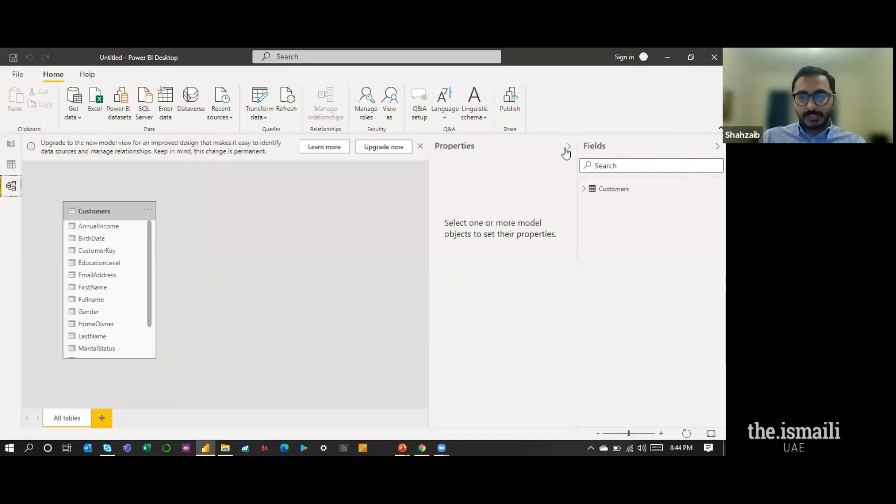
pyautogui.click(569, 146)
pyautogui.click(717, 146)
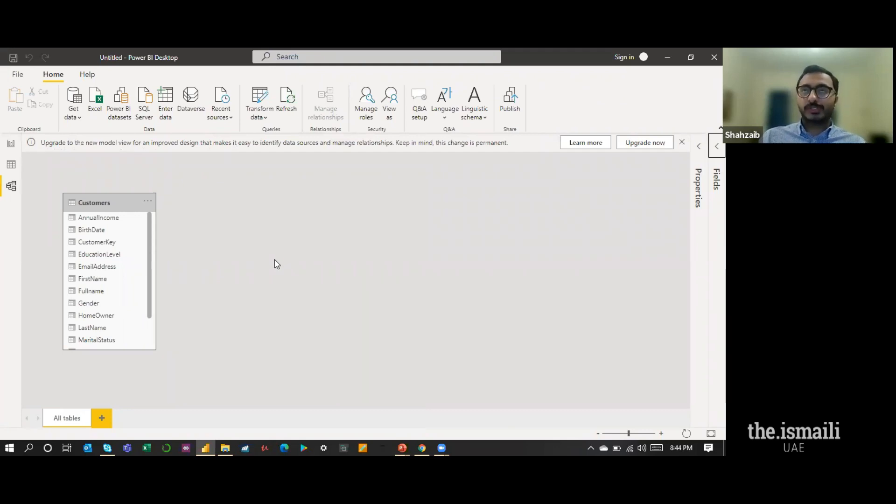
pyautogui.click(109, 201)
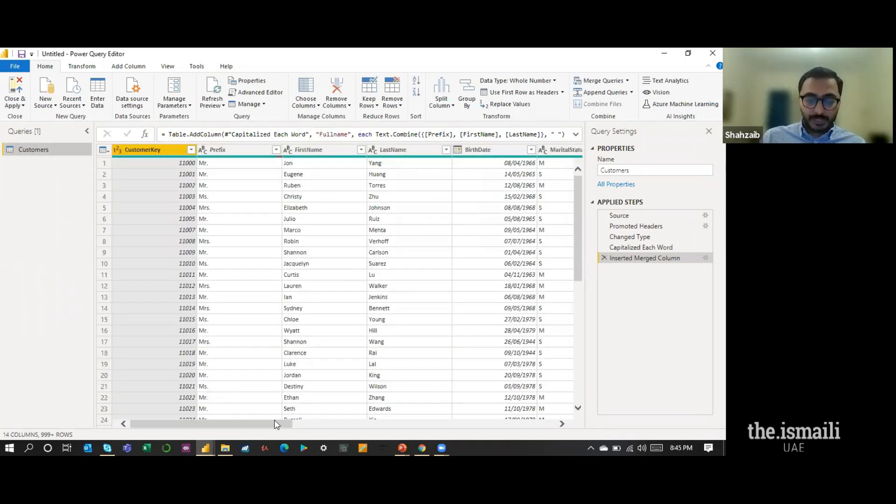
# - Add a new column extracting the text before the @ delimiter from the EmailAddress column
pyautogui.moveTo(265, 429); pyautogui.dragTo(406, 429)
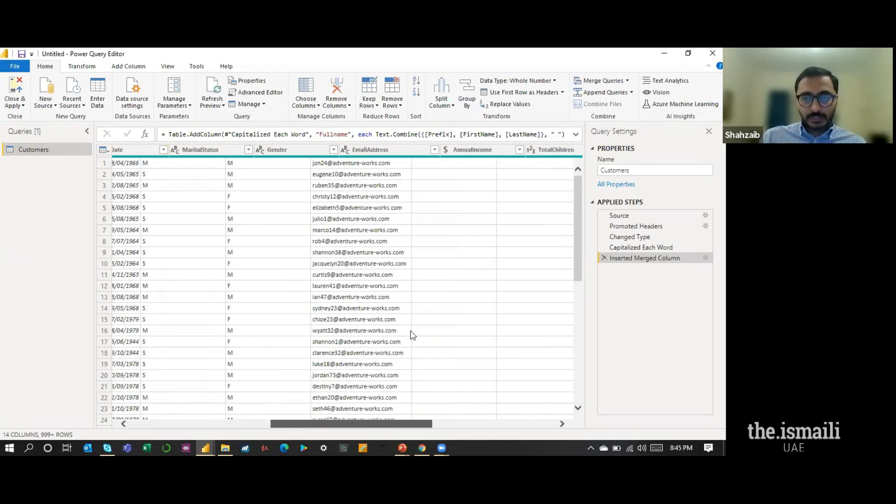
pyautogui.click(366, 150)
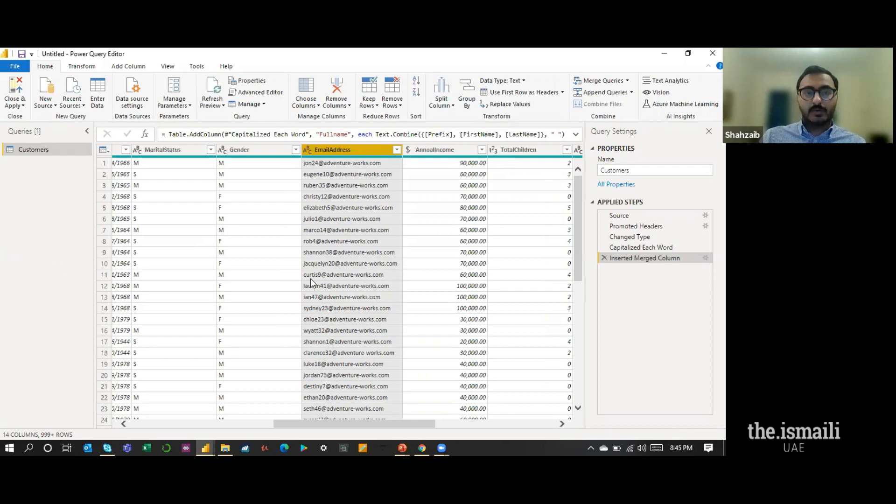
pyautogui.click(135, 67)
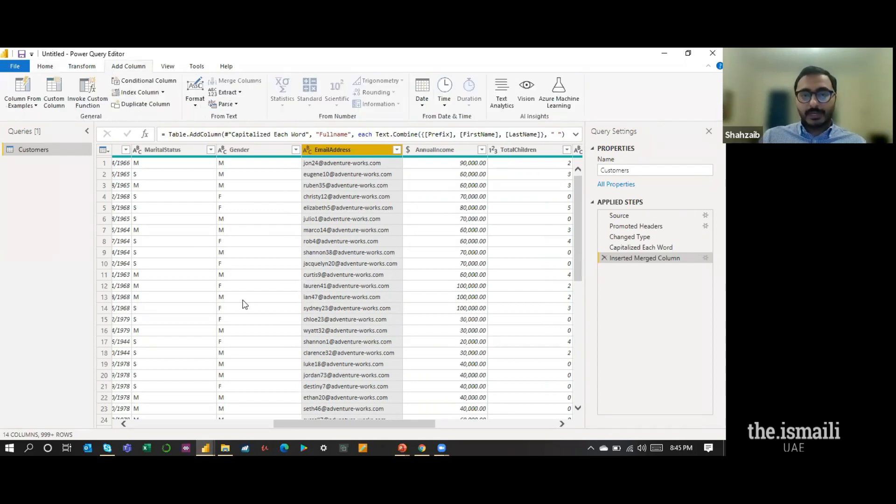
pyautogui.click(240, 93)
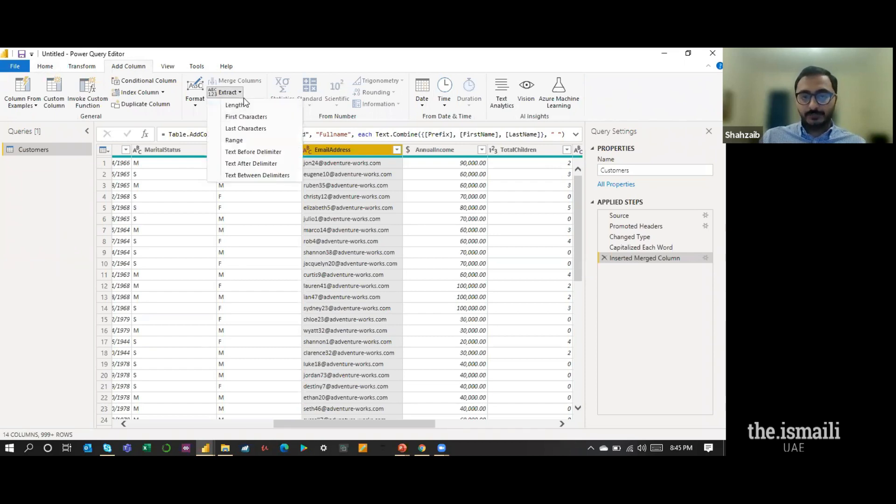
pyautogui.click(285, 153)
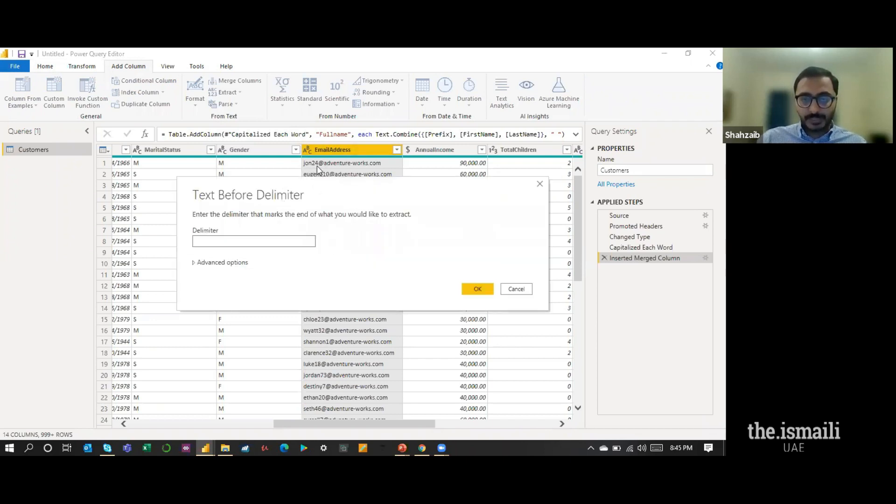
pyautogui.click(245, 287)
pyautogui.write('@')
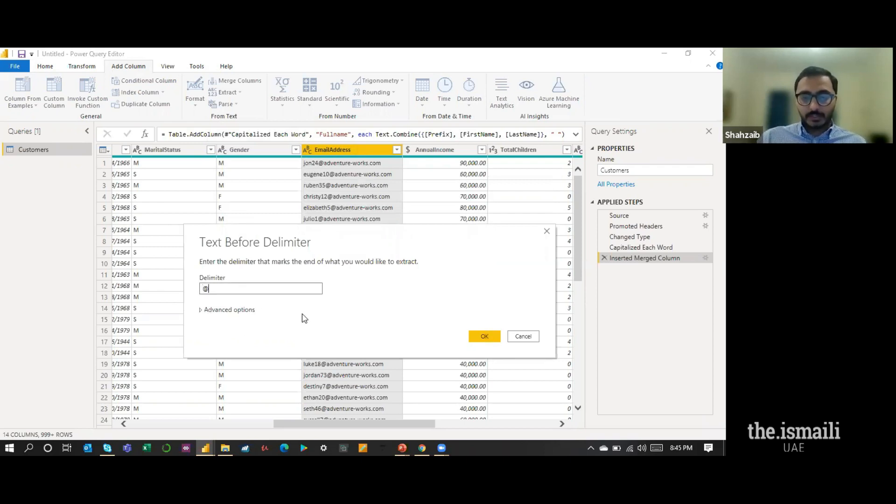
pyautogui.click(485, 340)
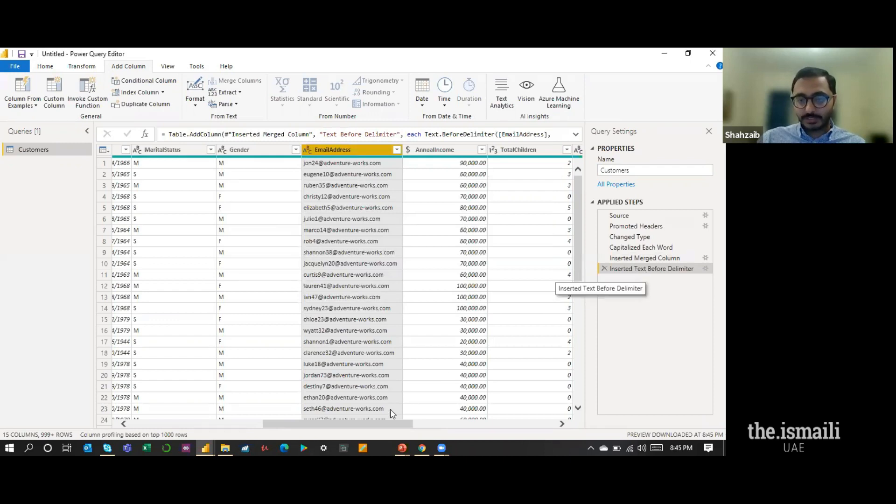
# - Rename the Text Before Delimiter column to UserID
pyautogui.click(556, 423)
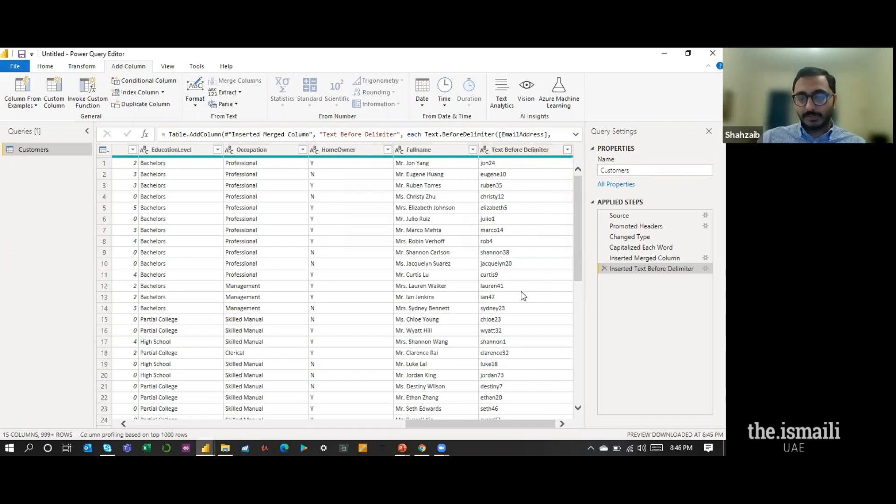
pyautogui.doubleClick(524, 150)
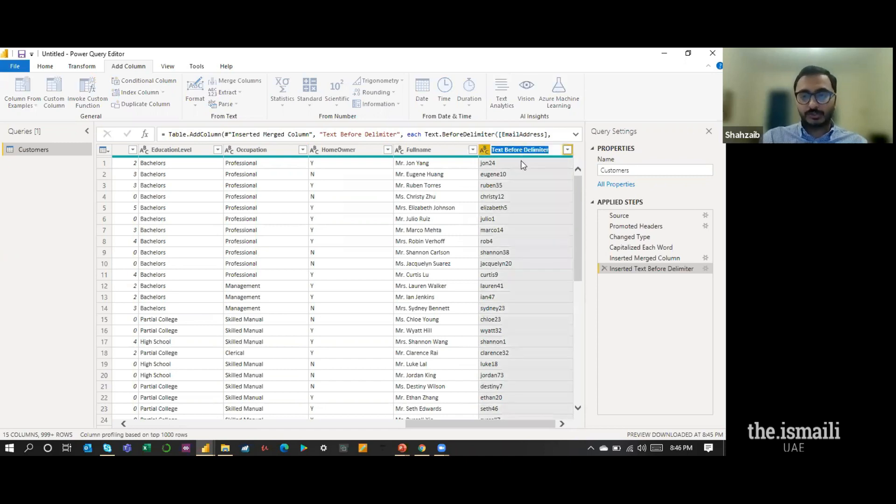
pyautogui.write('UserID')
pyautogui.press('Return')
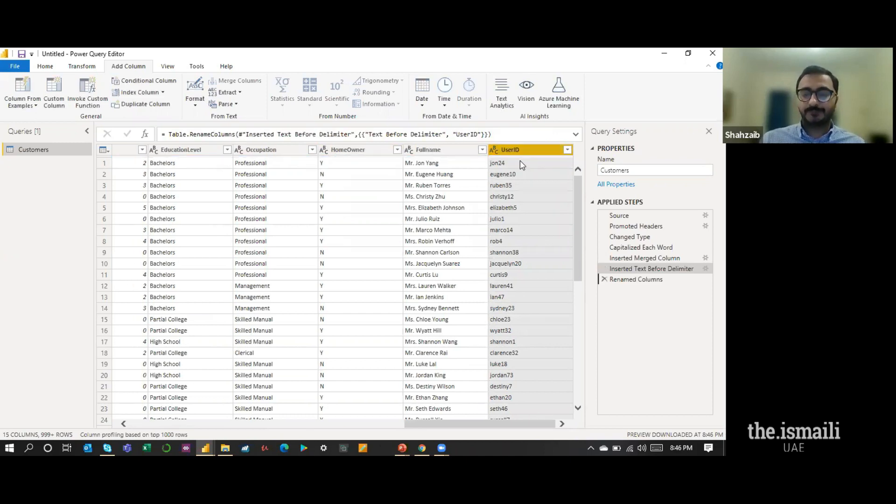
# - Add a new column extracting the text between the delimiters @ and .com from the EmailAddress column
pyautogui.moveTo(477, 424); pyautogui.dragTo(292, 431)
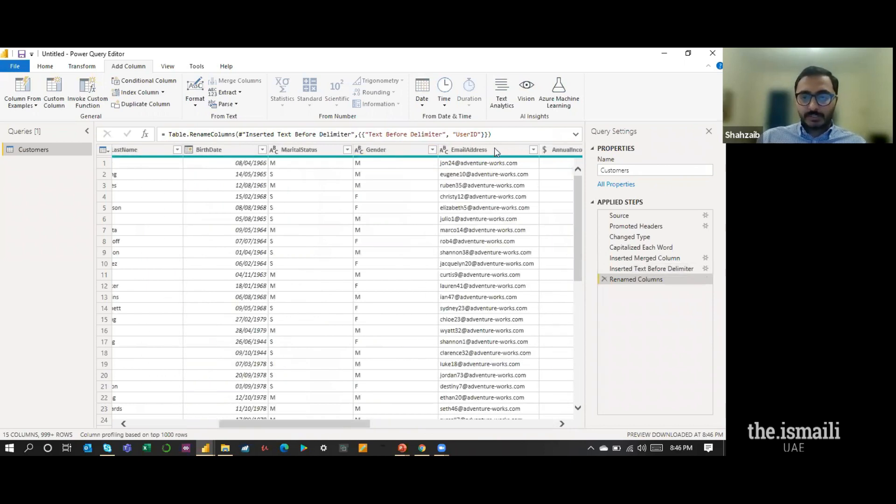
pyautogui.click(496, 150)
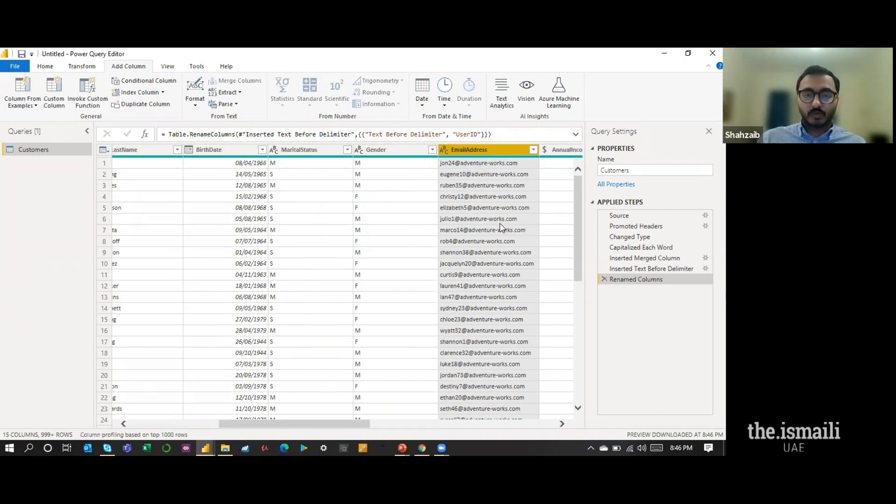
pyautogui.doubleClick(128, 67)
pyautogui.click(128, 67)
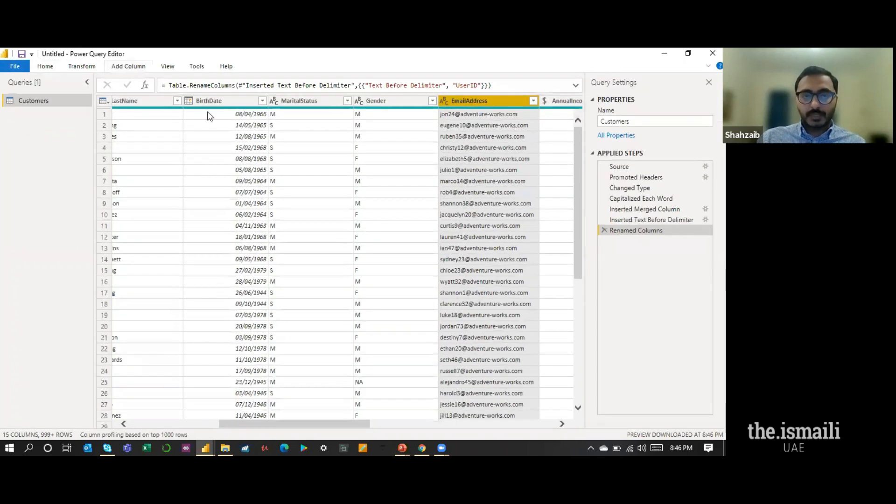
pyautogui.click(240, 93)
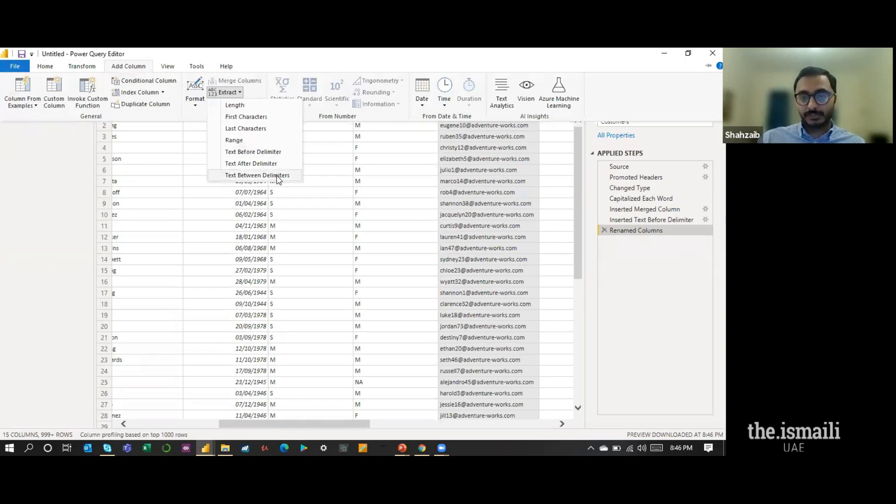
pyautogui.click(557, 159)
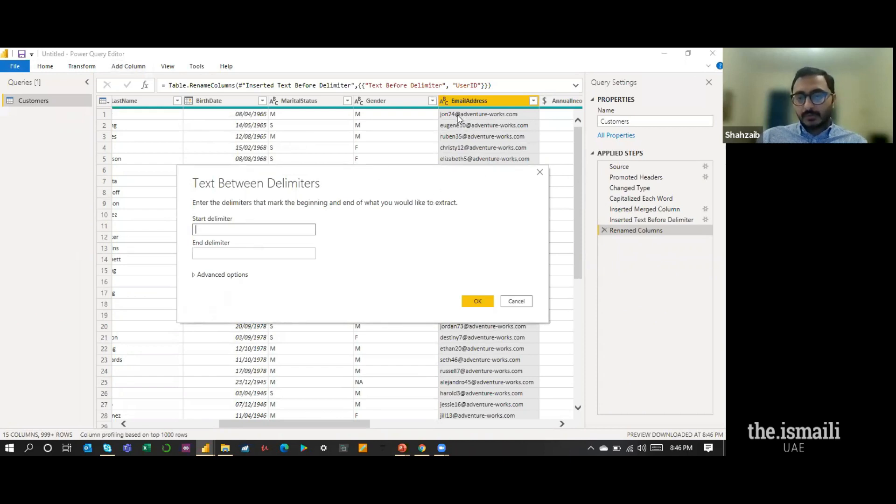
pyautogui.write('@')
pyautogui.press('Tab')
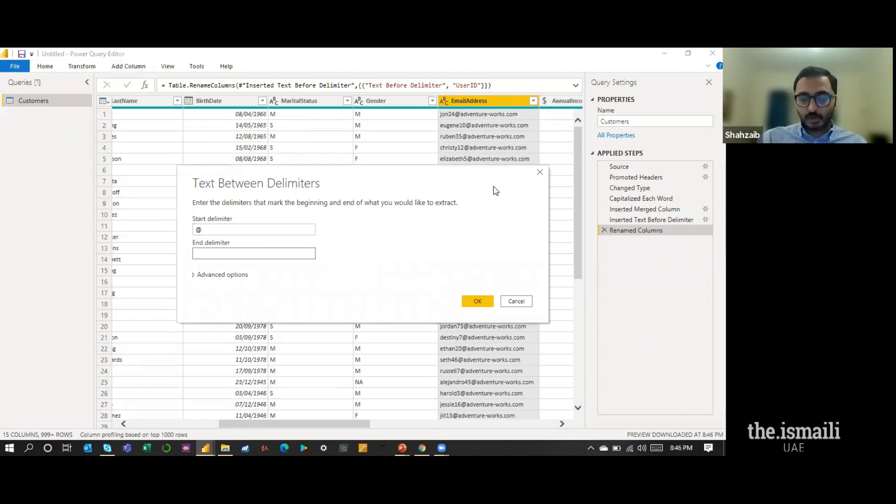
pyautogui.write('.com')
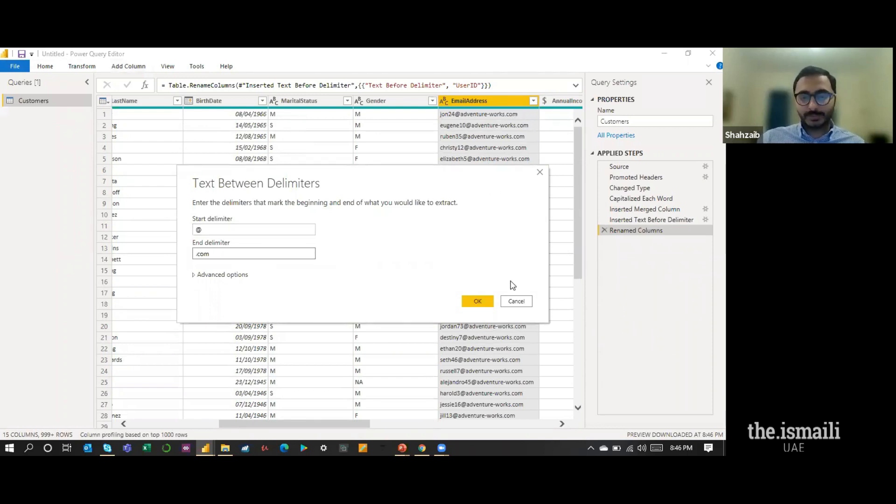
pyautogui.click(479, 301)
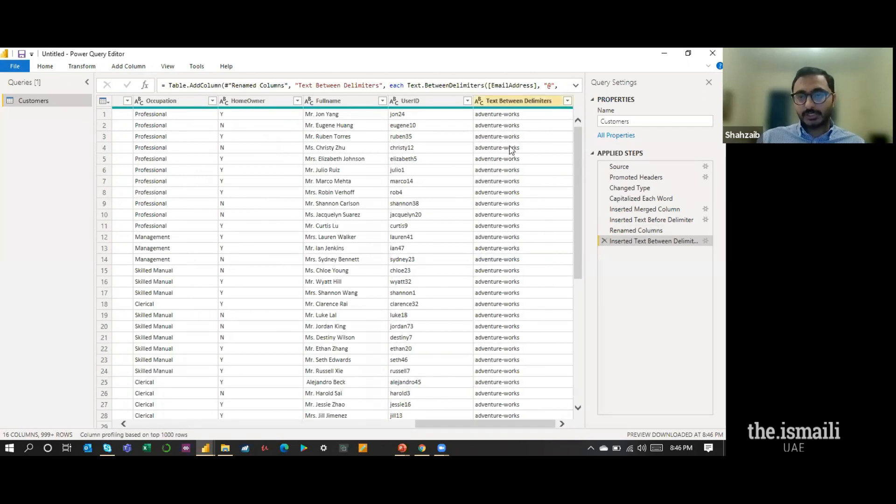
# - Rename the Text Between Delimiters column to DomainName
pyautogui.doubleClick(516, 102)
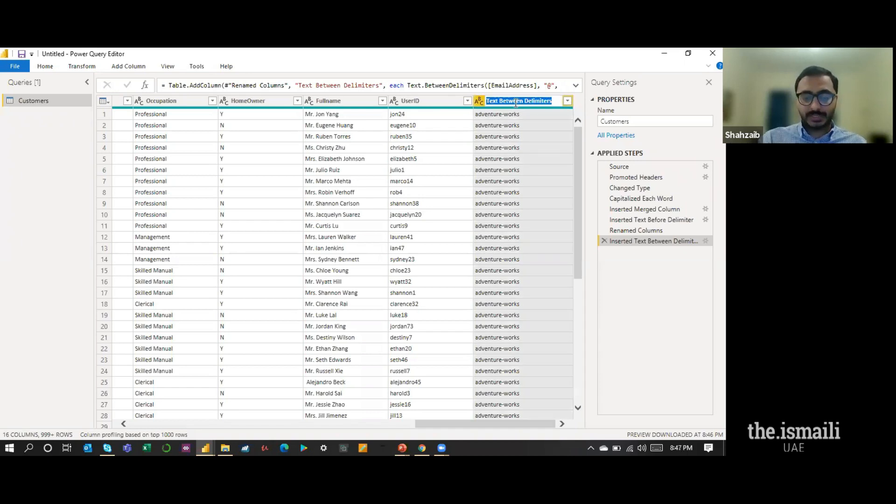
pyautogui.write('Domain')
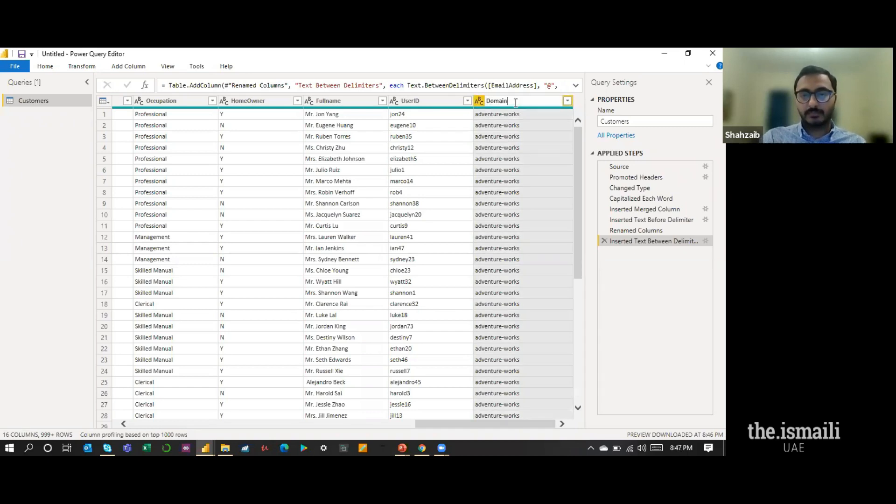
pyautogui.write('Name')
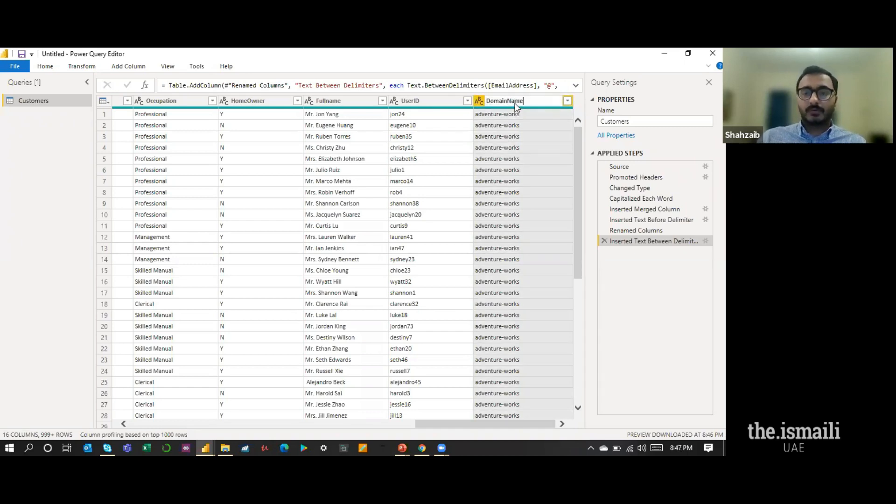
pyautogui.press('Return')
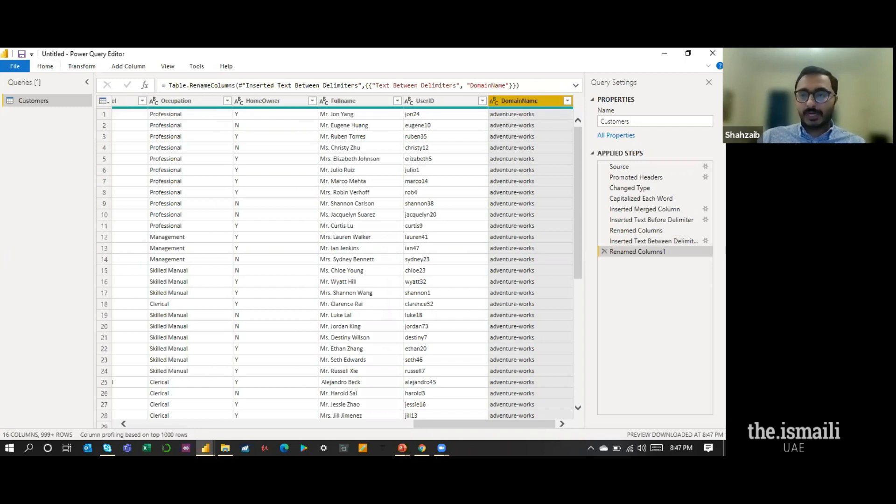
# - Capitalize each word in the DomainName column, transforming the existing column in place
pyautogui.click(46, 66)
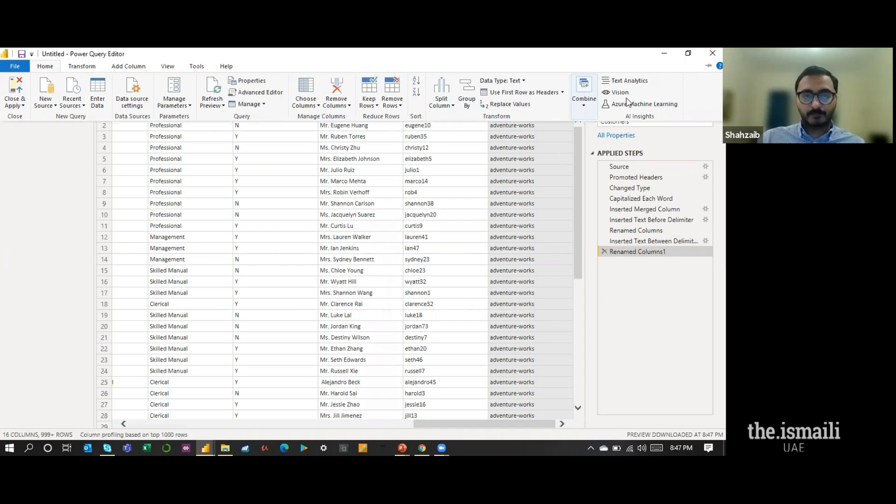
pyautogui.scroll(-1, 625, 112)
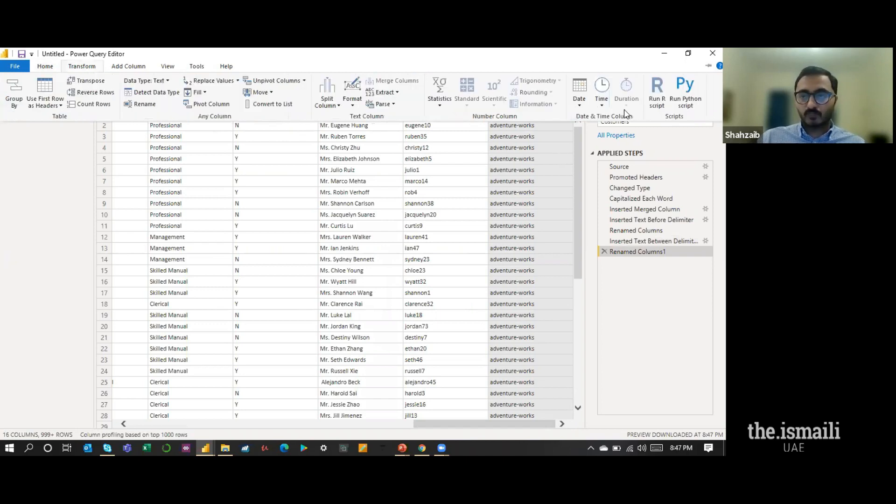
pyautogui.click(579, 171)
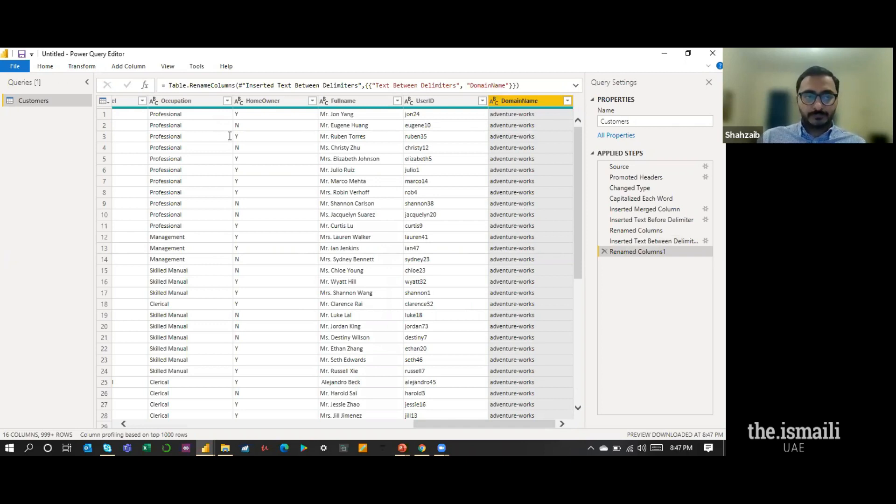
pyautogui.doubleClick(55, 67)
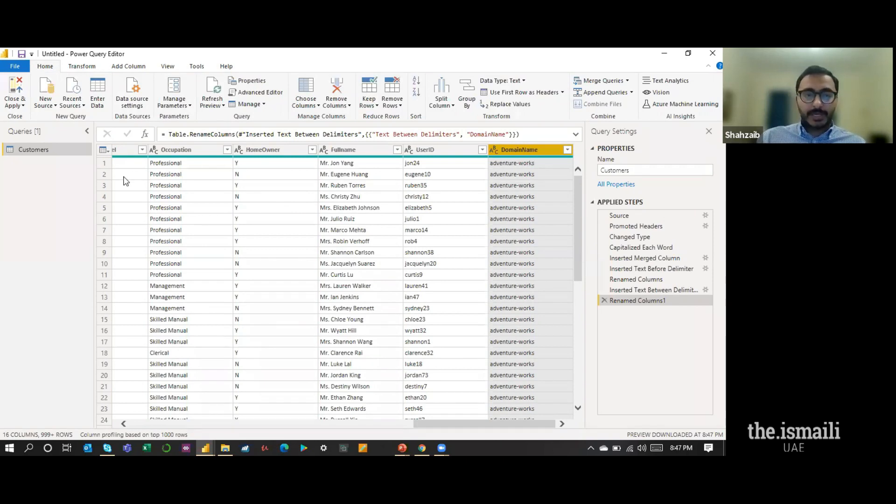
pyautogui.click(92, 70)
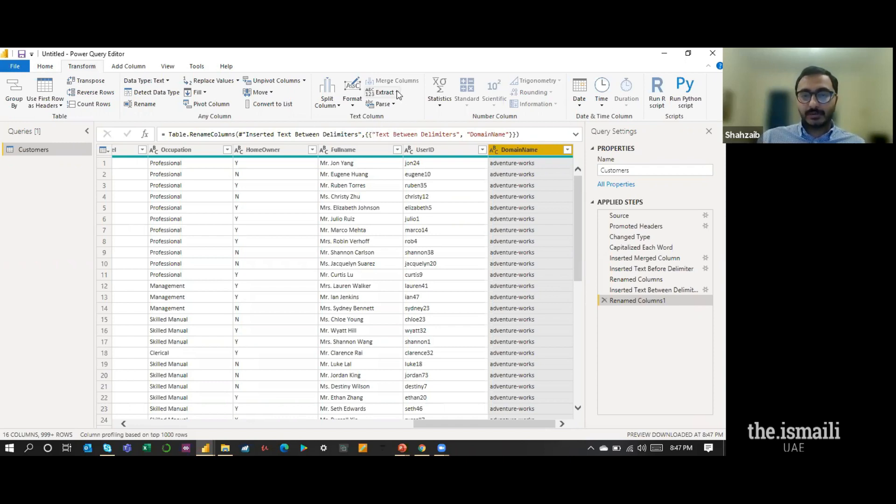
pyautogui.click(353, 105)
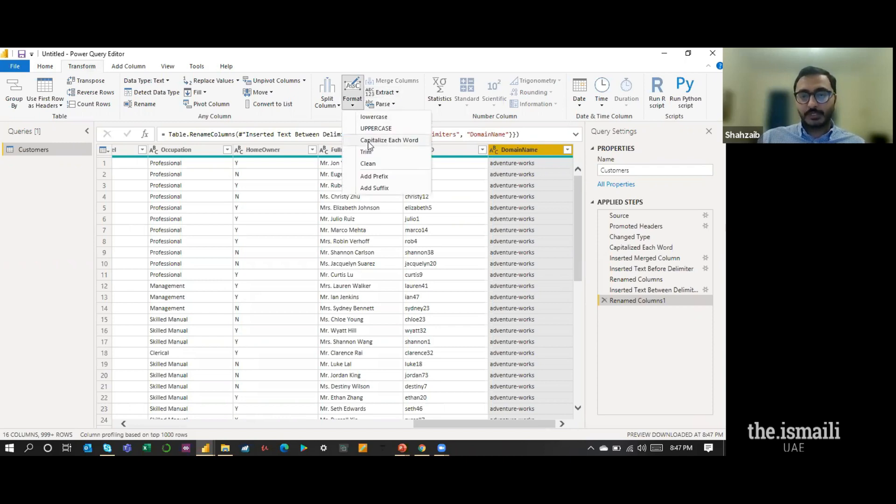
pyautogui.click(369, 141)
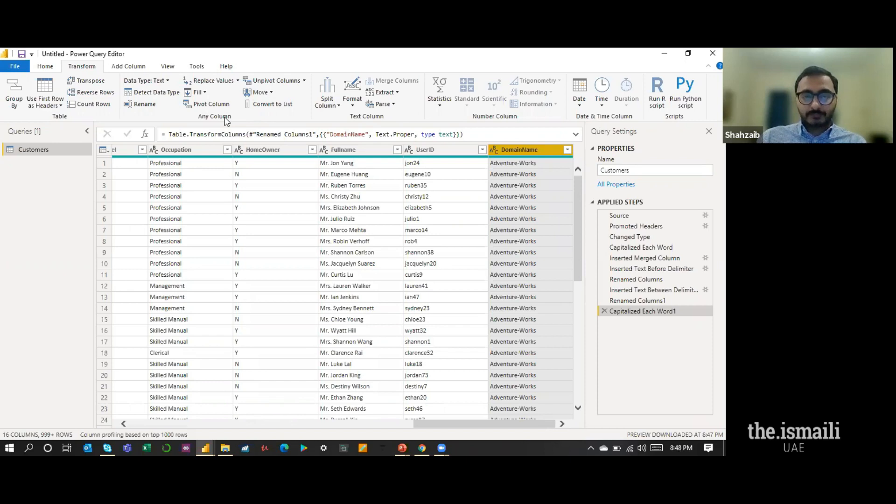
# - Replace the hyphen "-" with a space in the values of the DomainName column
pyautogui.click(238, 81)
pyautogui.click(238, 95)
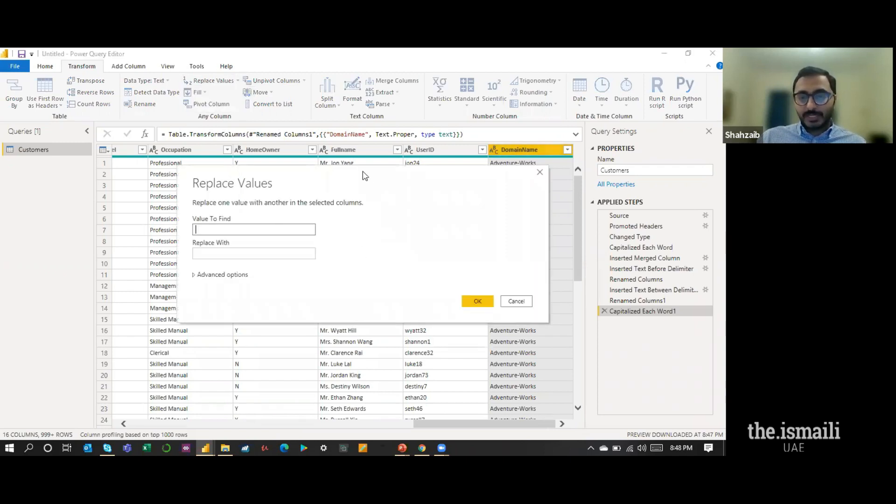
pyautogui.click(306, 266)
pyautogui.write('-')
pyautogui.click(254, 289)
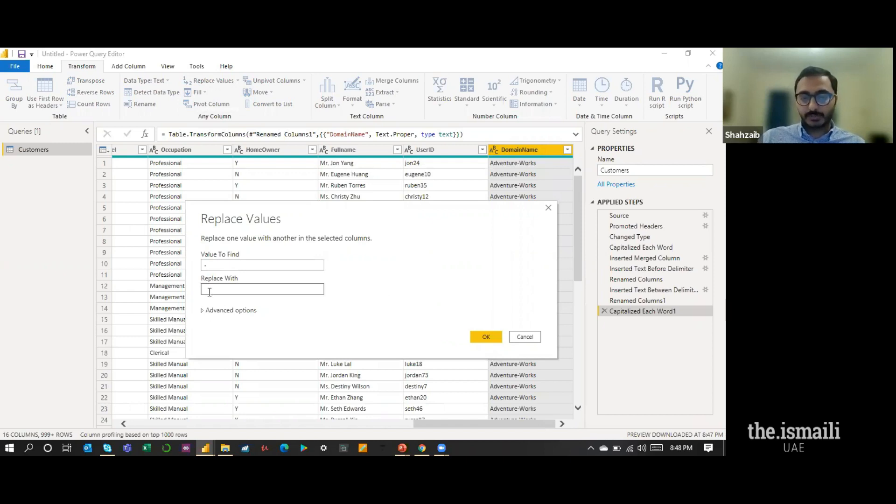
pyautogui.click(483, 337)
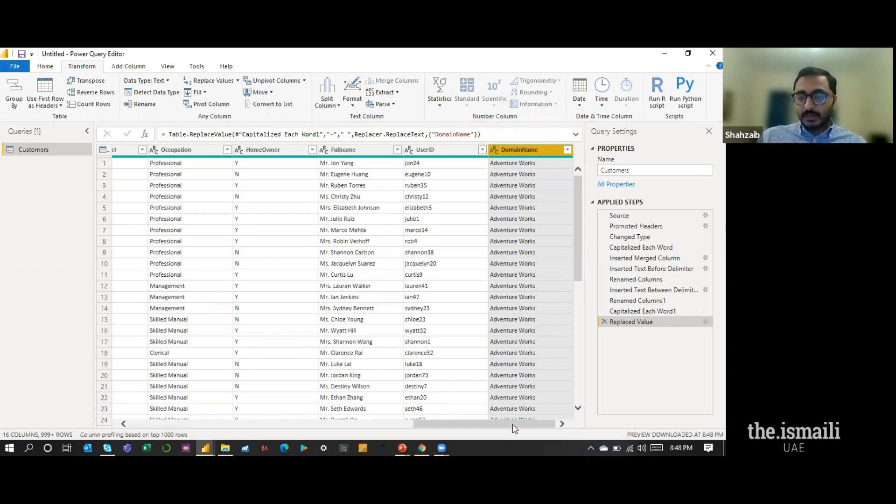
# - Review the Customers query's columns, close the Power Query Editor and apply the changes to the model
pyautogui.click(260, 425)
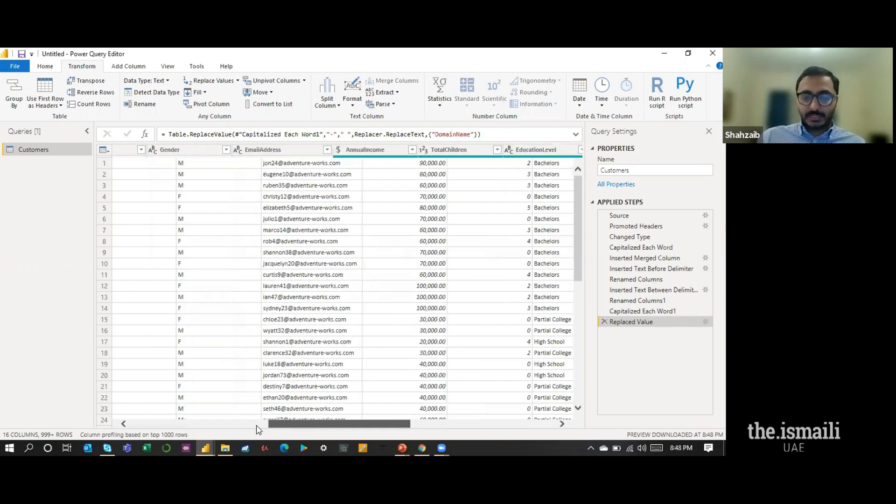
pyautogui.click(258, 426)
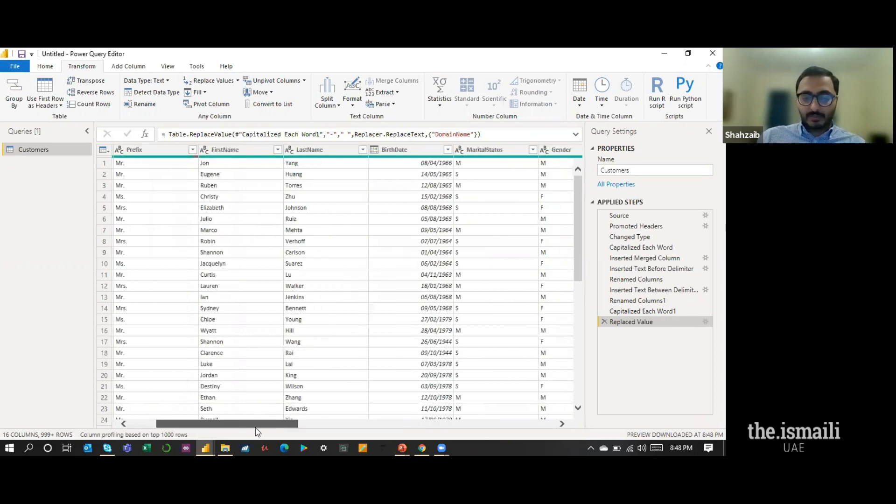
pyautogui.click(409, 425)
pyautogui.click(533, 425)
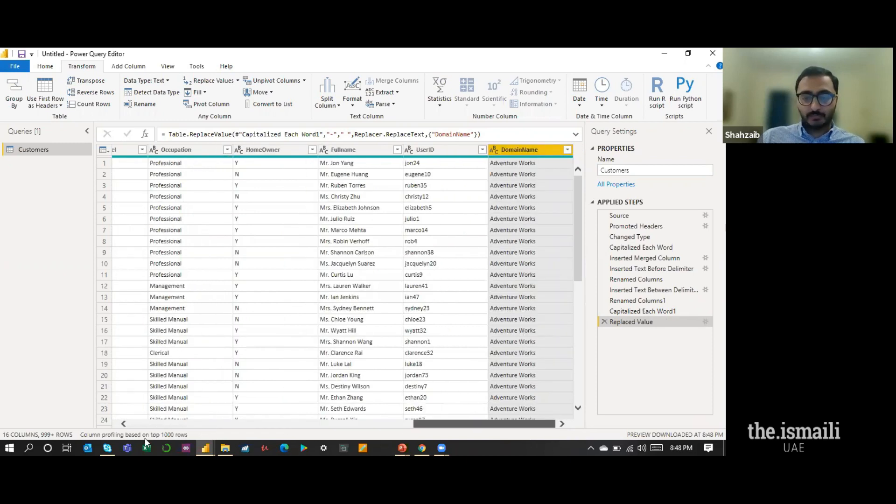
pyautogui.moveTo(145, 439); pyautogui.dragTo(142, 432)
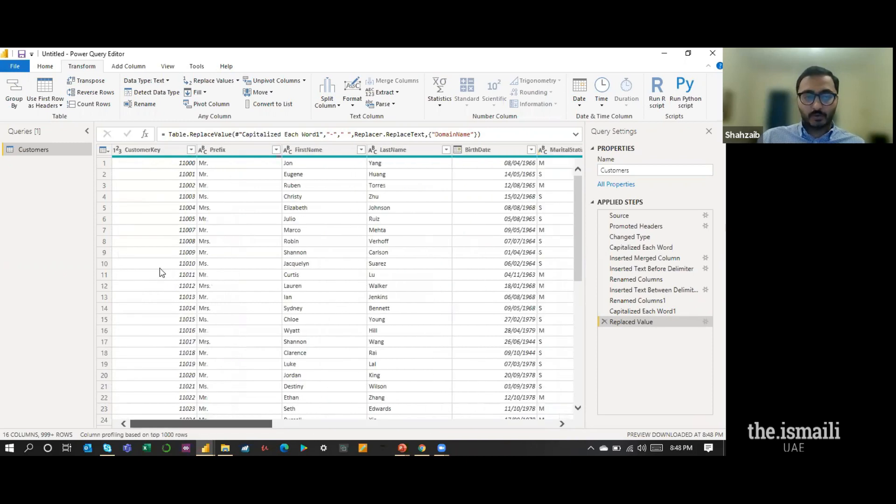
pyautogui.click(53, 67)
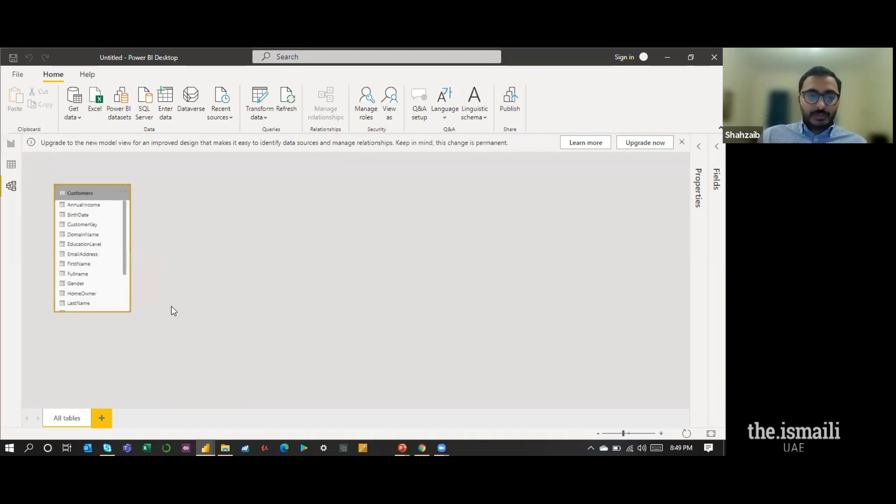
# - Examine the Fullname, UserID and DomainName columns of the Customers table in the Data view
pyautogui.click(11, 145)
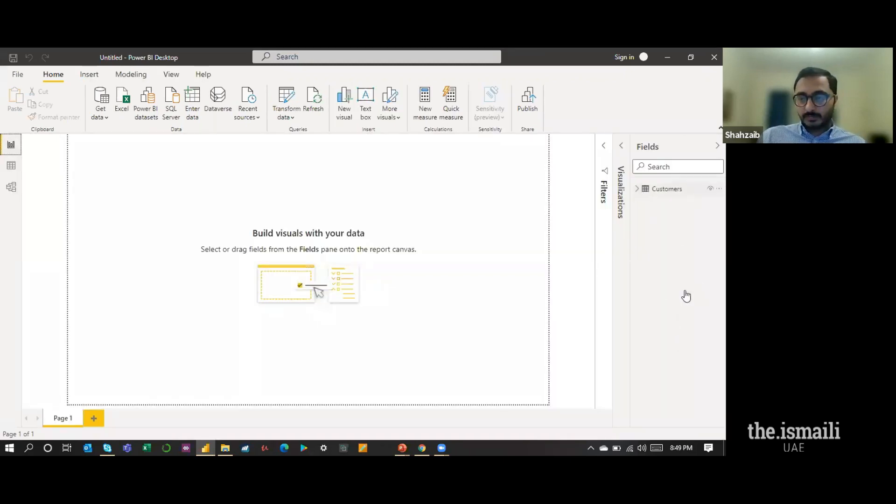
pyautogui.click(648, 189)
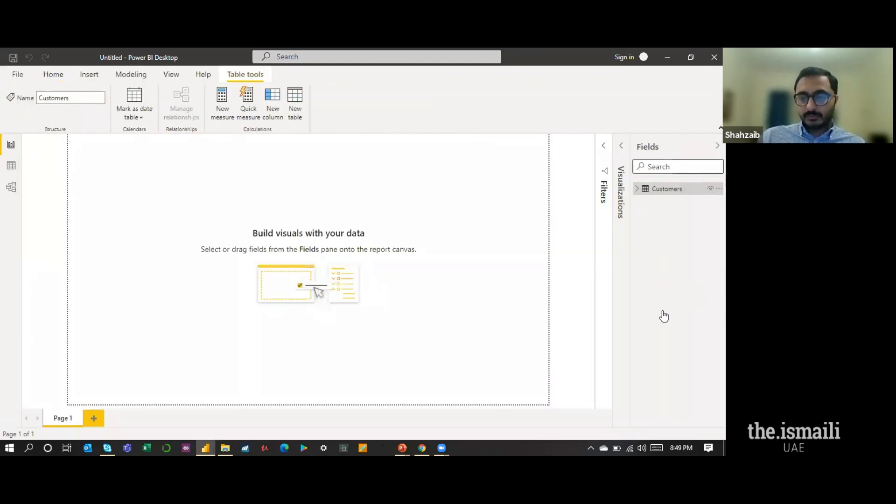
pyautogui.click(8, 169)
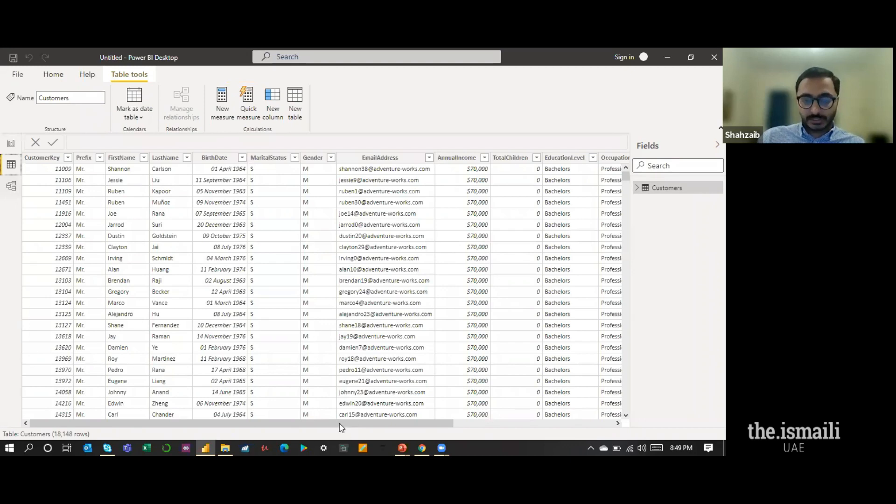
pyautogui.hscroll(5, 594, 234)
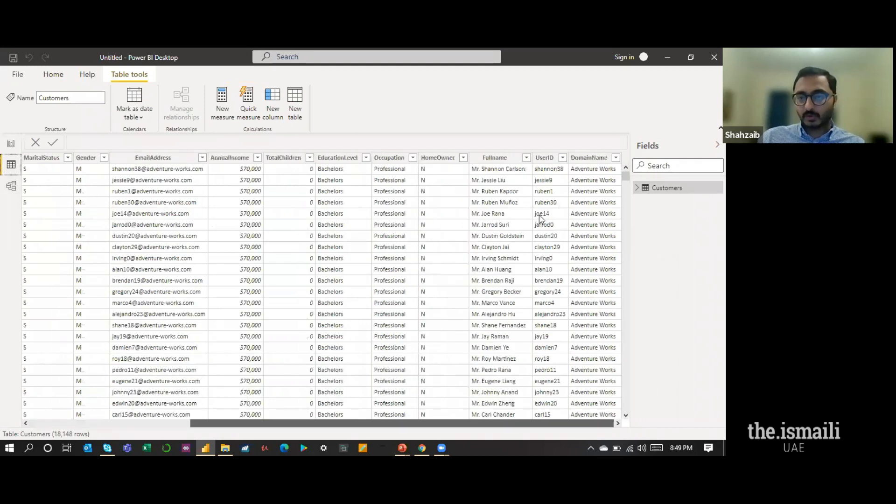
# - Import Products.csv from the Example 2 day 2 folder as a Text/CSV source and open it in the Power Query Editor
pyautogui.click(11, 144)
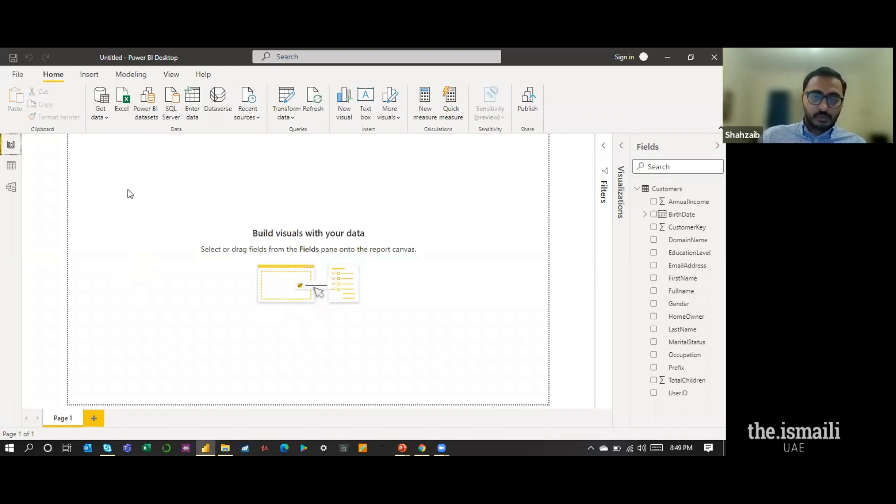
pyautogui.click(107, 118)
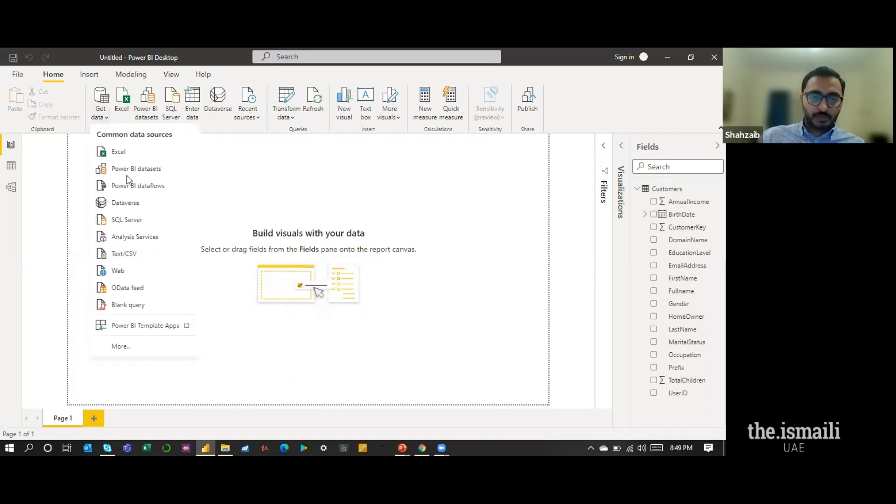
pyautogui.click(136, 255)
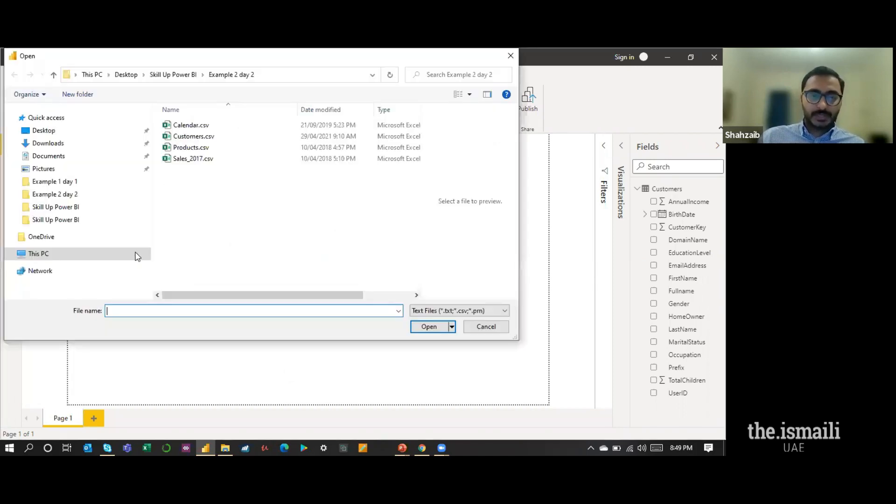
pyautogui.click(202, 148)
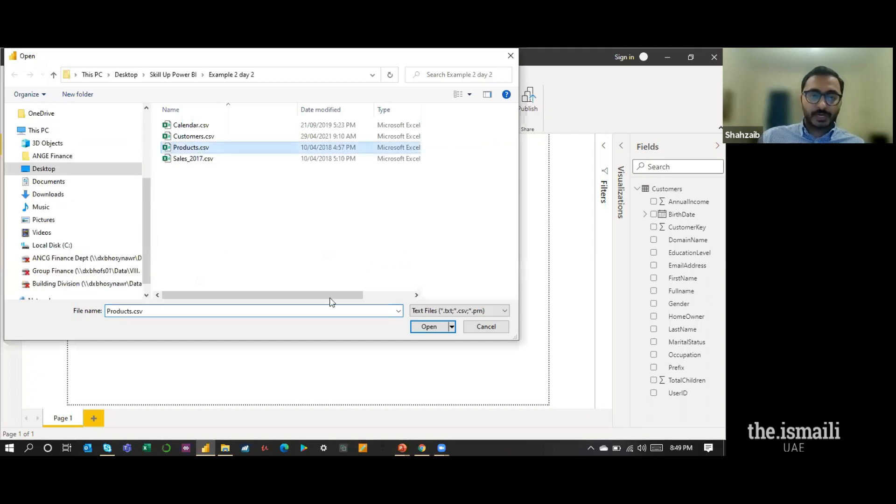
pyautogui.click(428, 327)
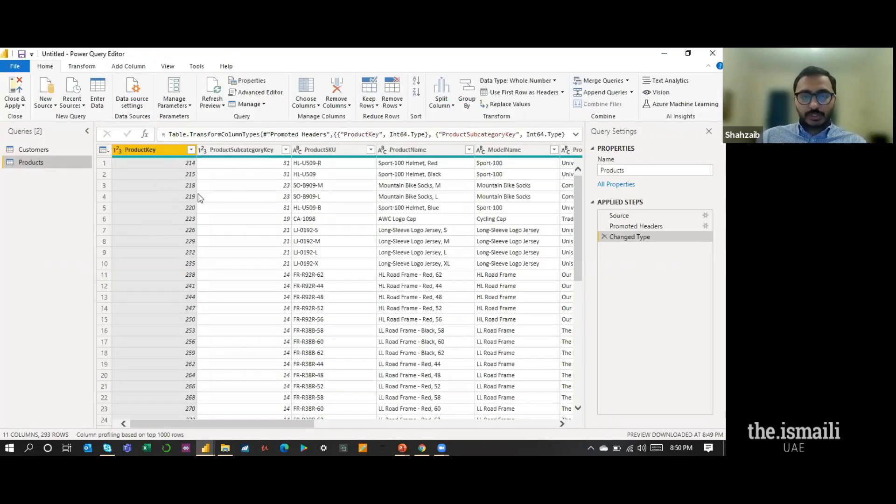
# - Try sorting the Products query by ProductKey in descending order, and remove the sort from the applied steps
pyautogui.moveTo(239, 424); pyautogui.dragTo(304, 429)
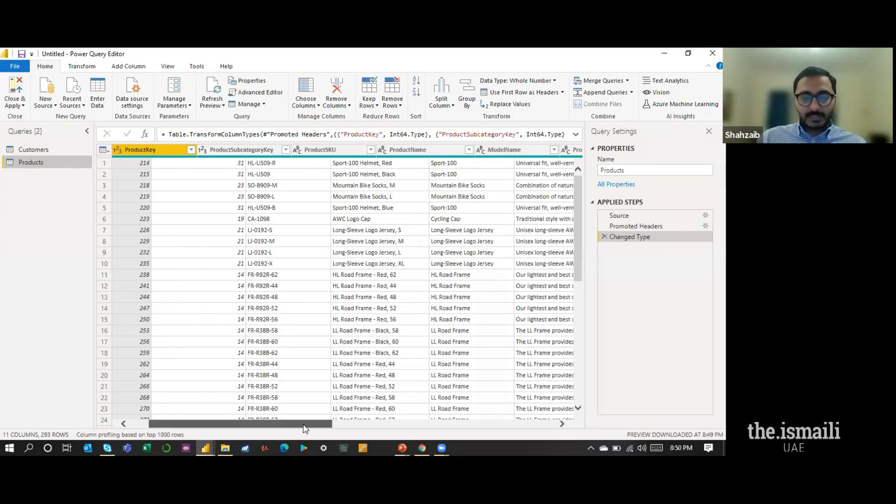
pyautogui.click(383, 424)
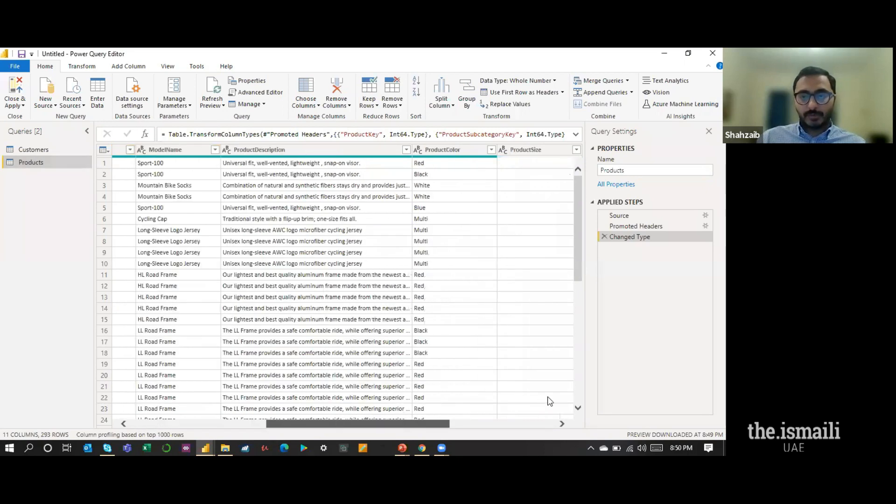
pyautogui.moveTo(375, 428); pyautogui.dragTo(172, 439)
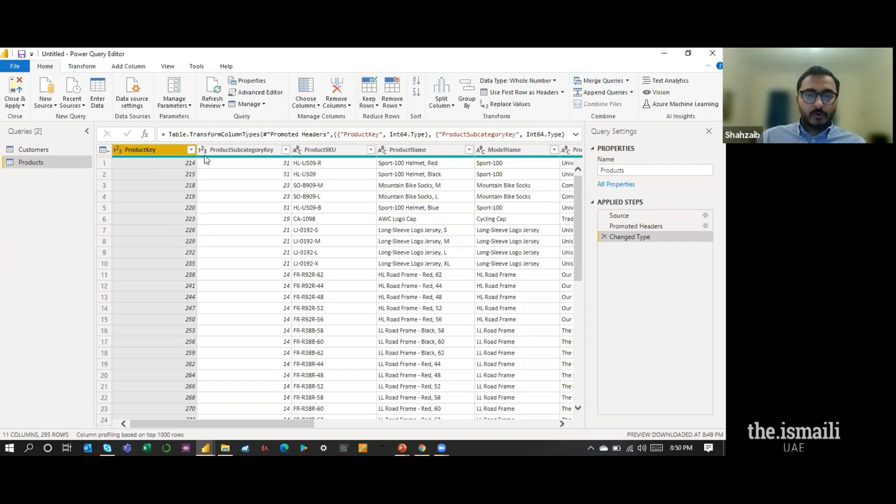
pyautogui.click(417, 95)
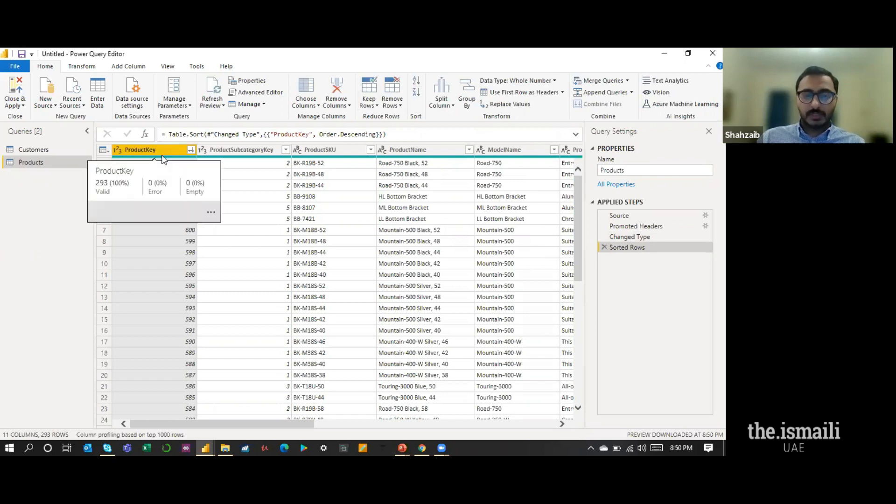
pyautogui.click(604, 247)
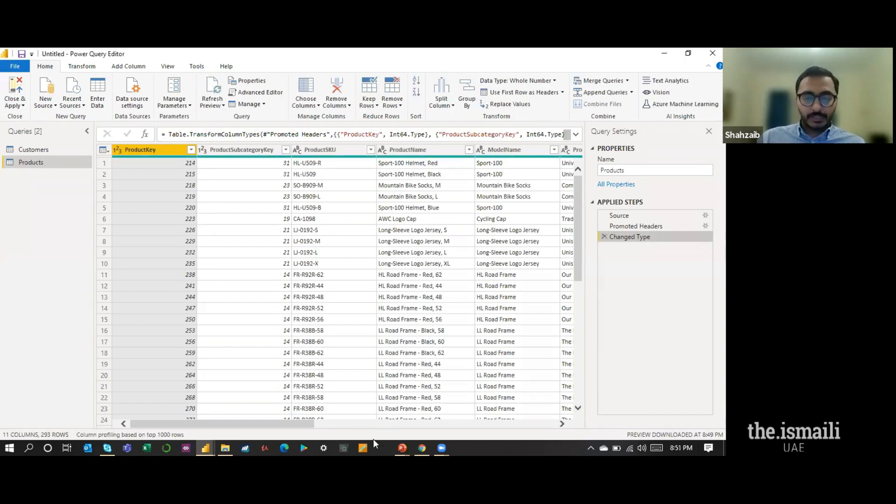
# - Round the ProductCost and ProductPrice columns together to 2 decimal places, transforming the existing columns in place
pyautogui.click(352, 426)
pyautogui.click(414, 425)
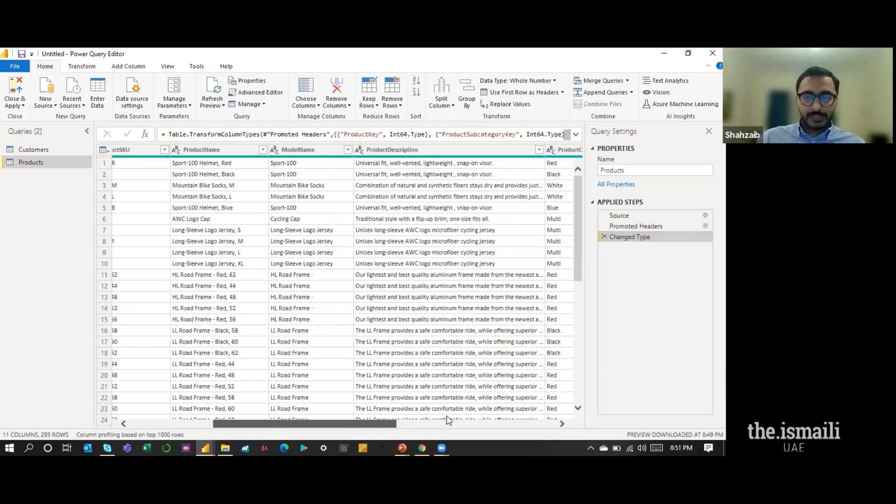
pyautogui.click(448, 422)
pyautogui.click(496, 422)
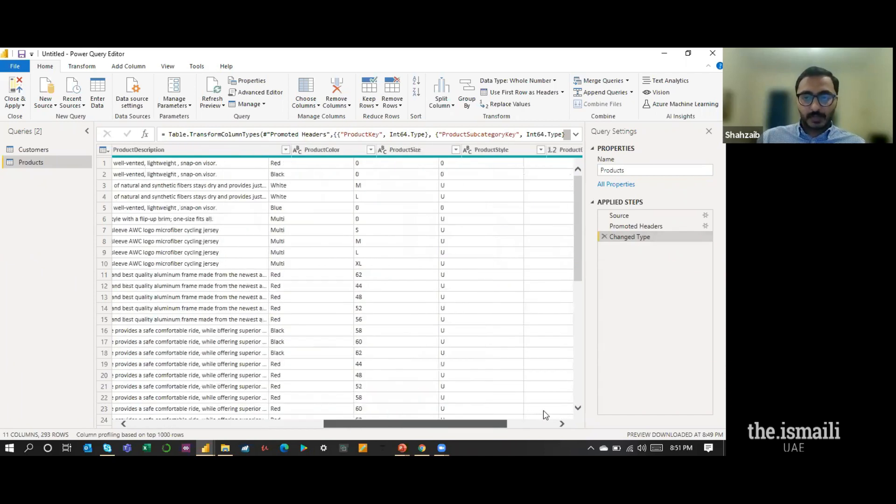
pyautogui.click(544, 423)
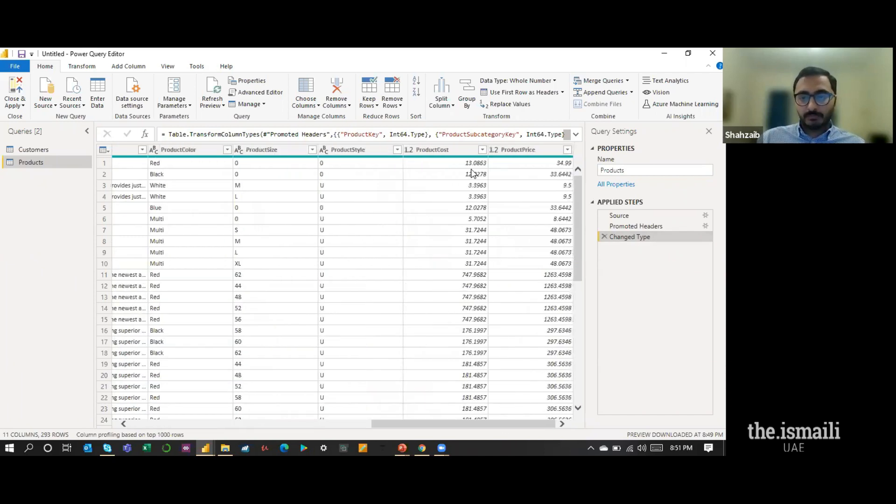
pyautogui.click(451, 152)
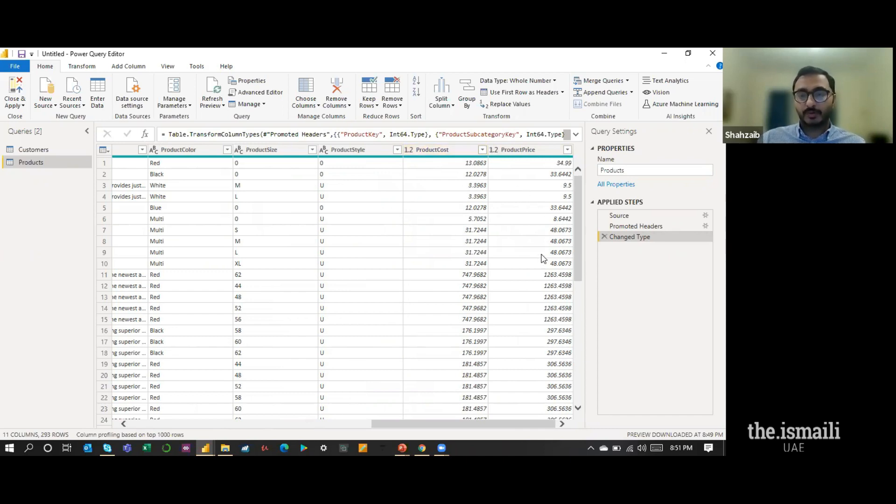
pyautogui.click(449, 149)
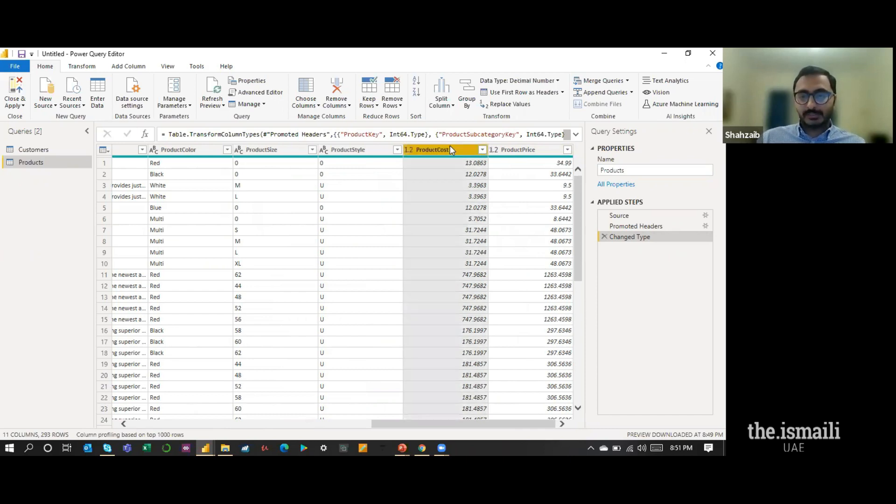
pyautogui.keyDown('ctrl'); pyautogui.click(539, 155); pyautogui.keyUp('ctrl')
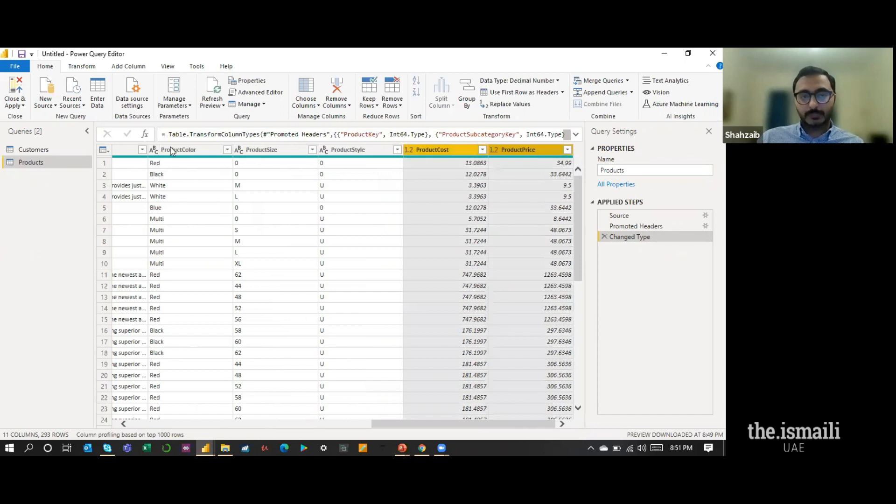
pyautogui.click(82, 66)
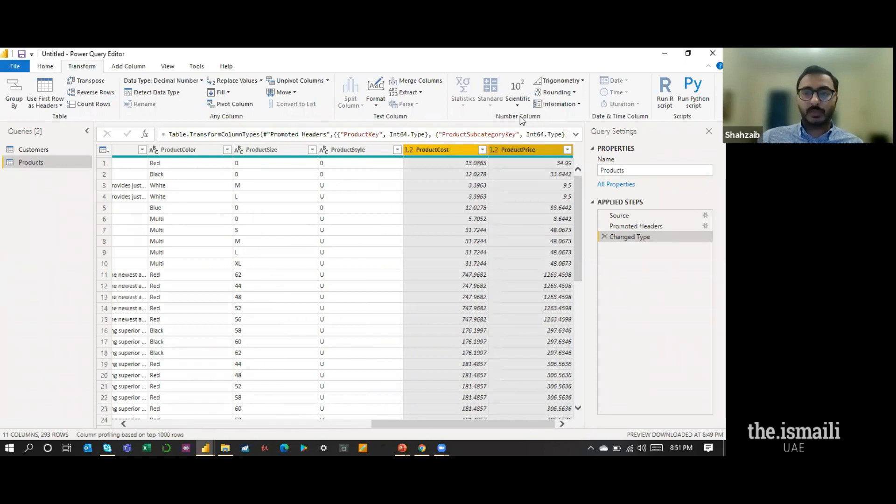
pyautogui.click(576, 94)
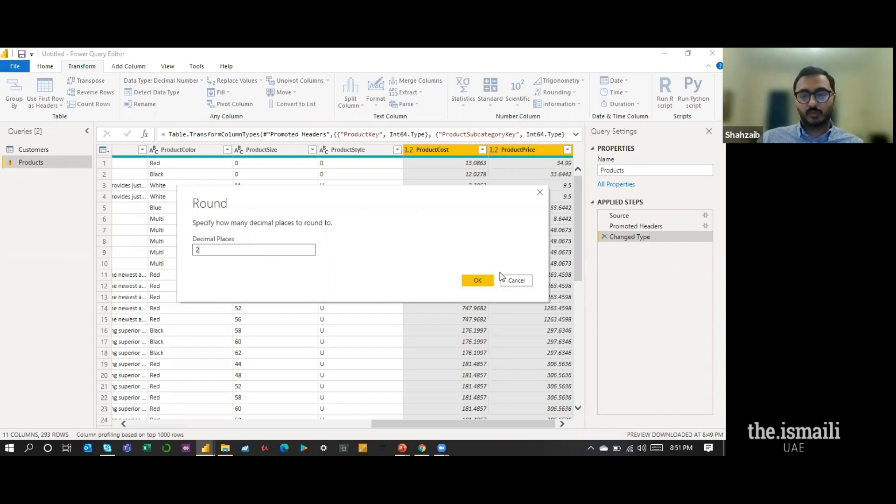
pyautogui.click(476, 282)
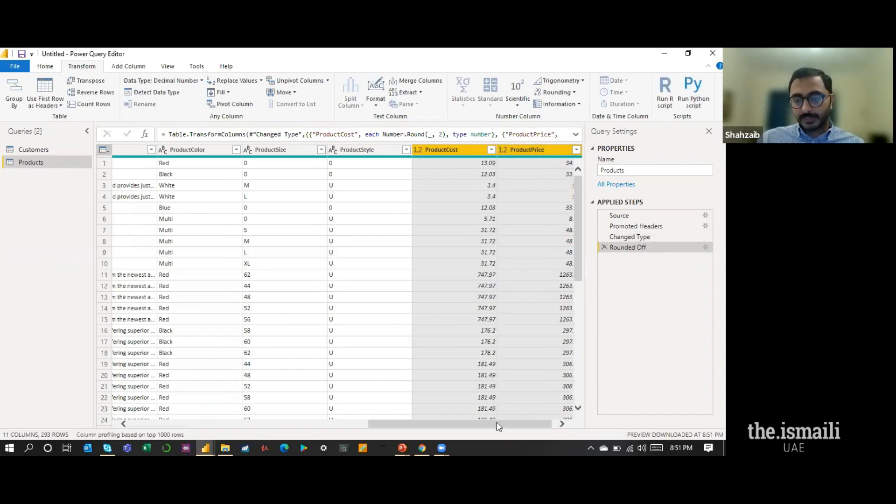
pyautogui.click(562, 424)
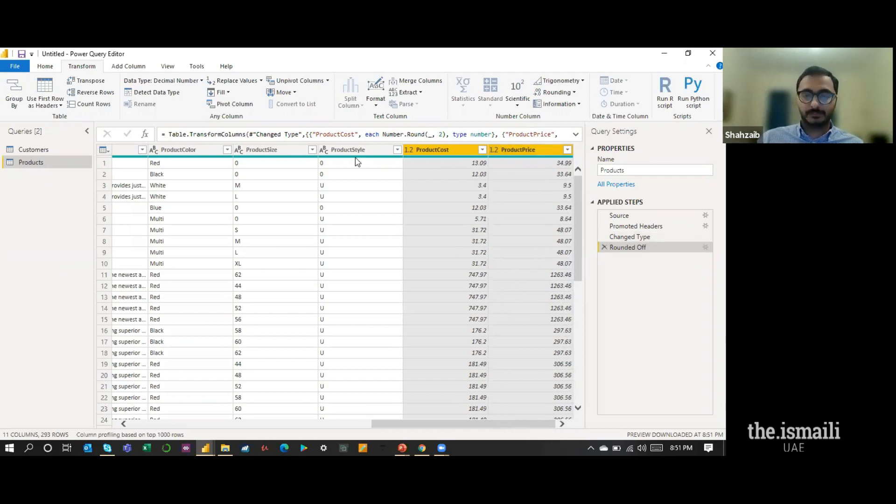
# - Calculate the average of the ProductPrice column and remove that calculation to restore the Products table
pyautogui.click(371, 205)
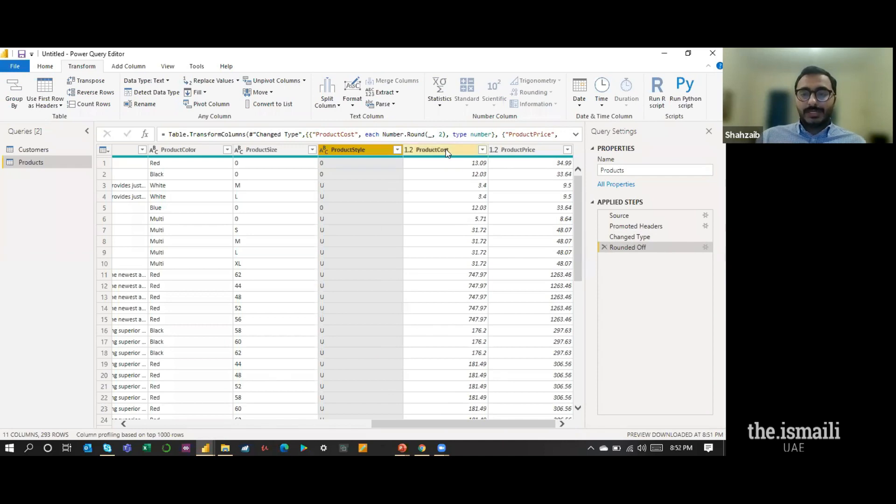
pyautogui.click(532, 207)
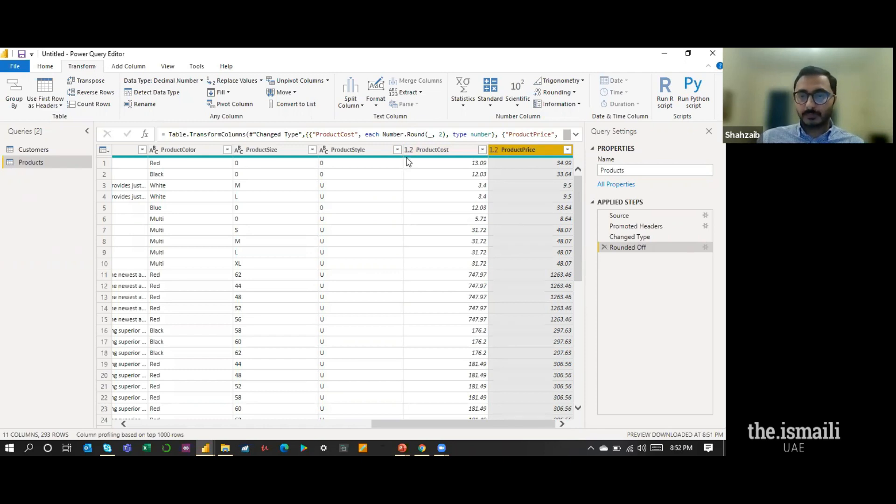
pyautogui.click(464, 107)
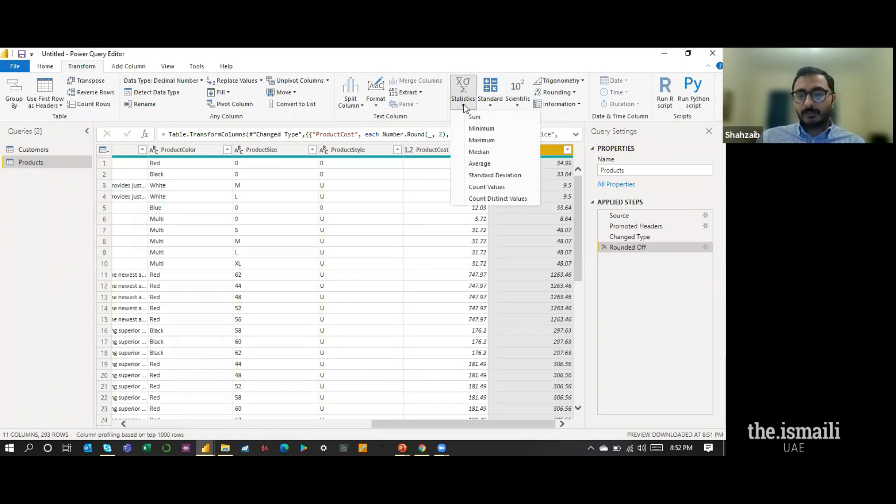
pyautogui.click(482, 164)
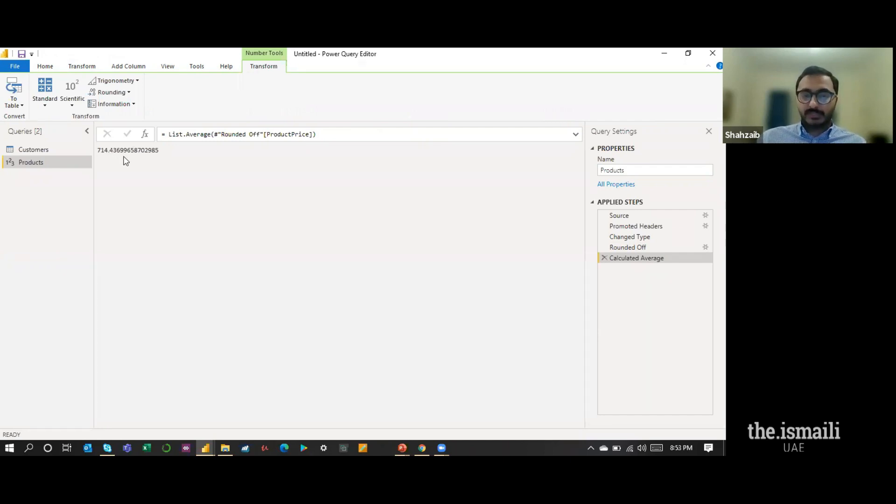
pyautogui.click(604, 258)
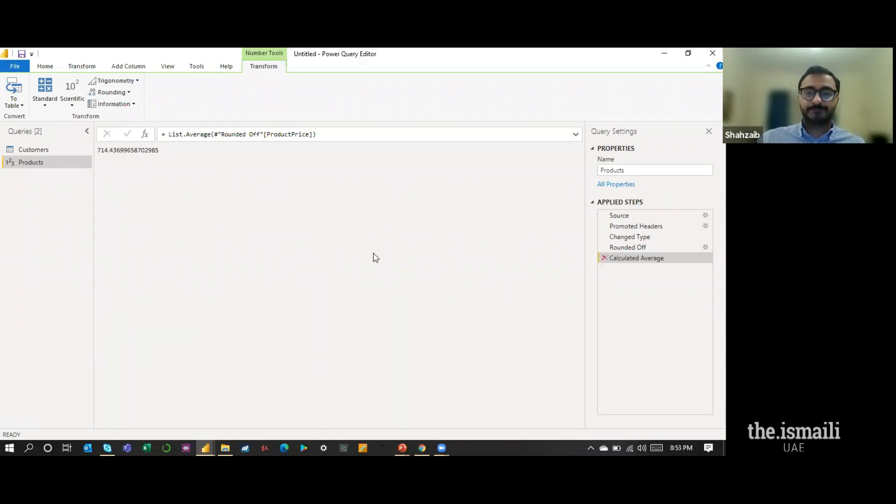
pyautogui.moveTo(272, 422); pyautogui.dragTo(568, 421)
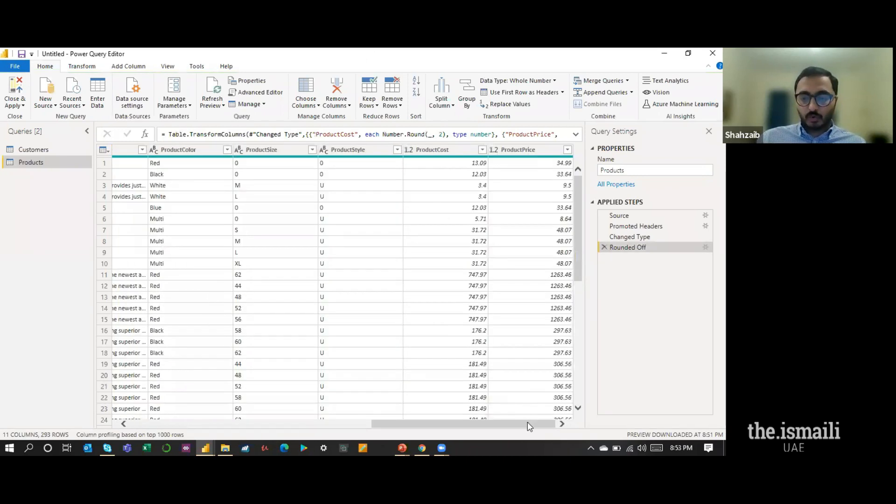
# - Count the distinct values in the ProductName column and remove that calculation to restore the Products table
pyautogui.moveTo(470, 428); pyautogui.dragTo(398, 425)
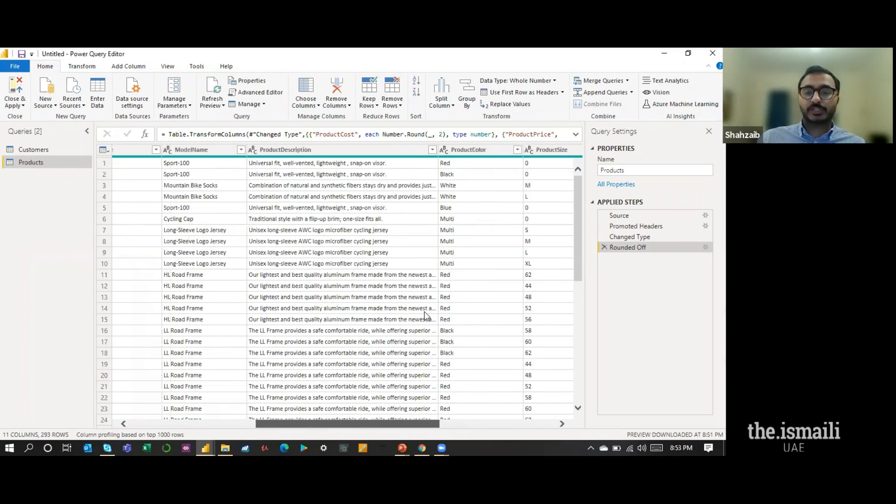
pyautogui.hscroll(-3, 427, 315)
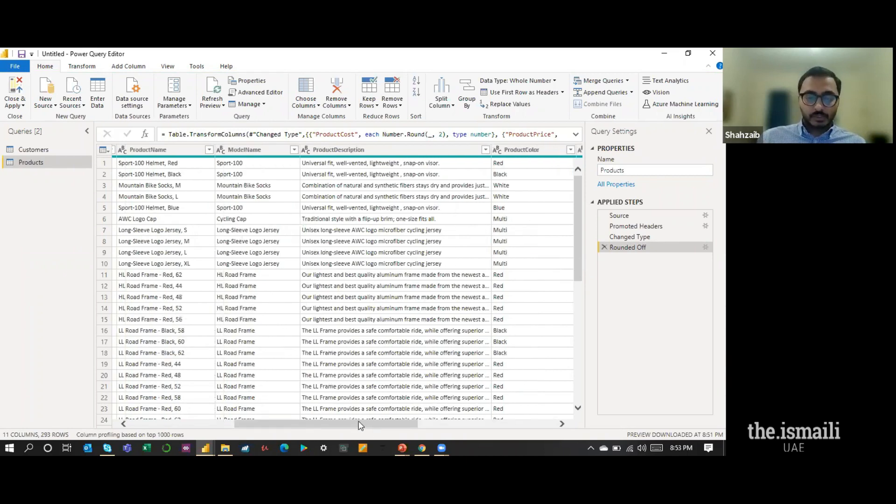
pyautogui.moveTo(317, 428); pyautogui.dragTo(279, 427)
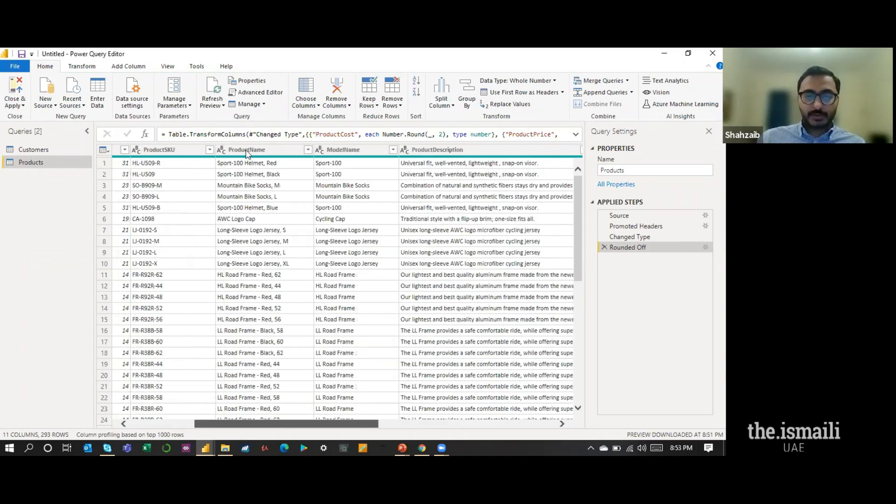
pyautogui.click(247, 151)
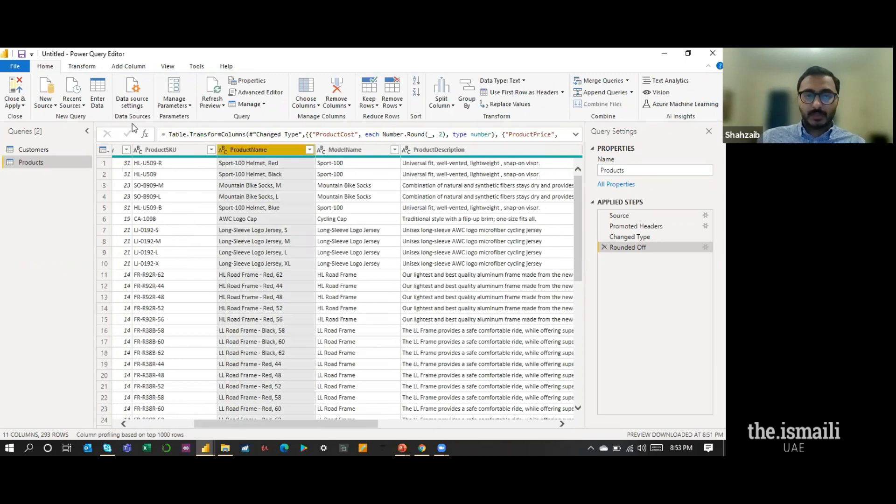
pyautogui.click(82, 67)
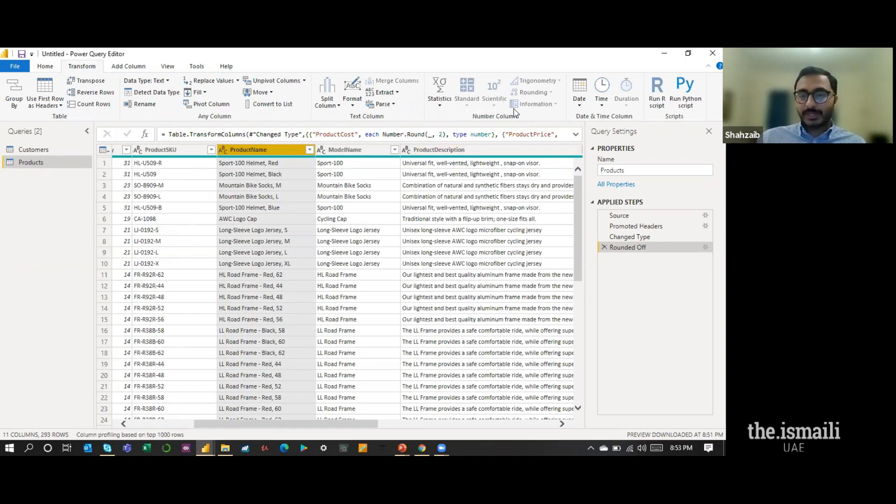
pyautogui.click(440, 103)
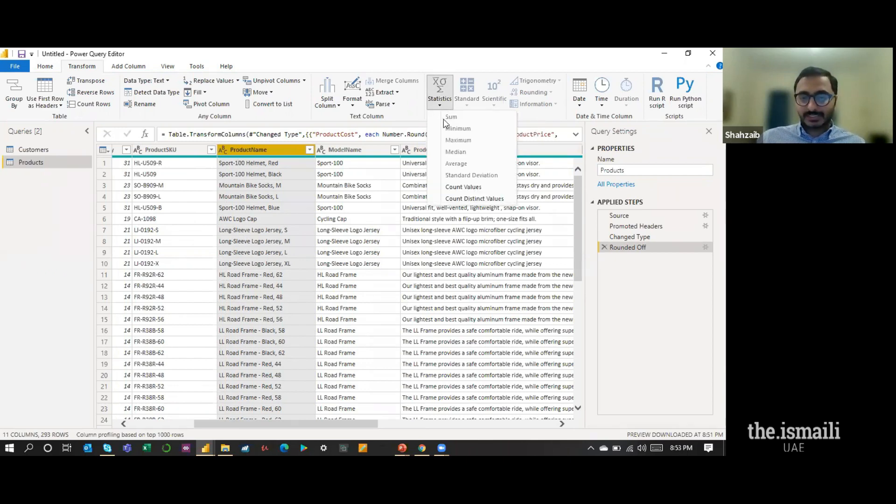
pyautogui.click(476, 199)
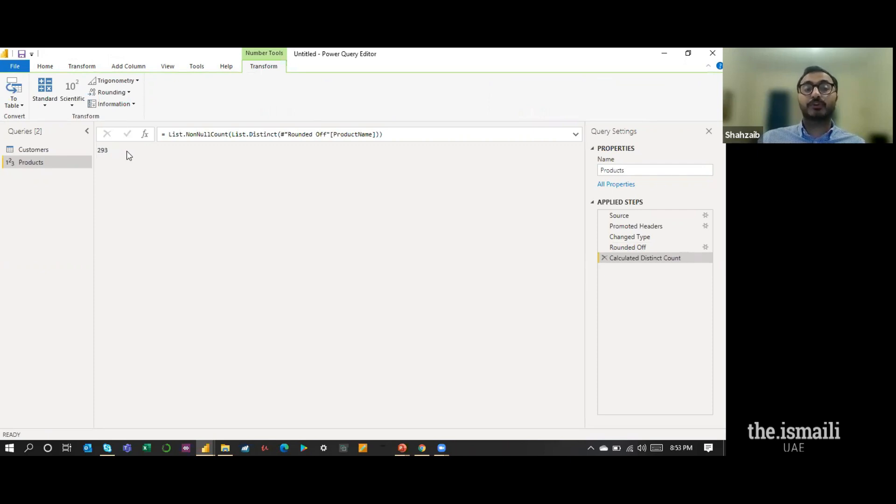
pyautogui.click(604, 258)
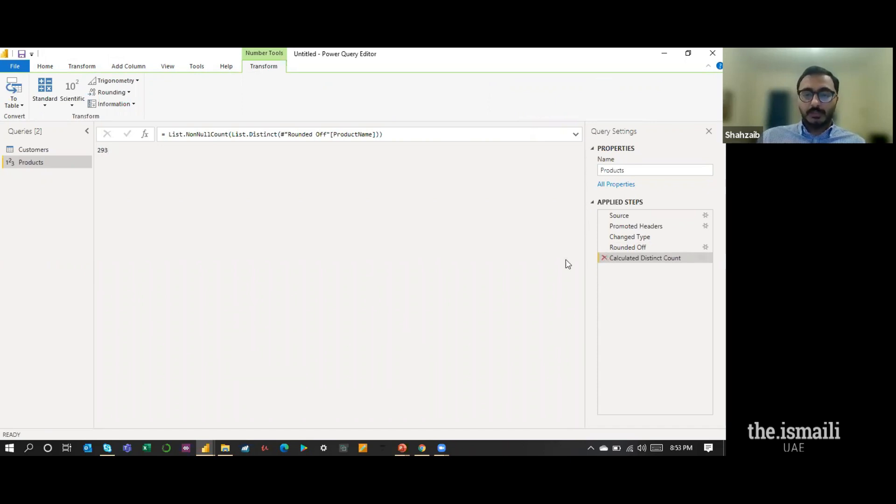
pyautogui.moveTo(289, 427); pyautogui.dragTo(557, 422)
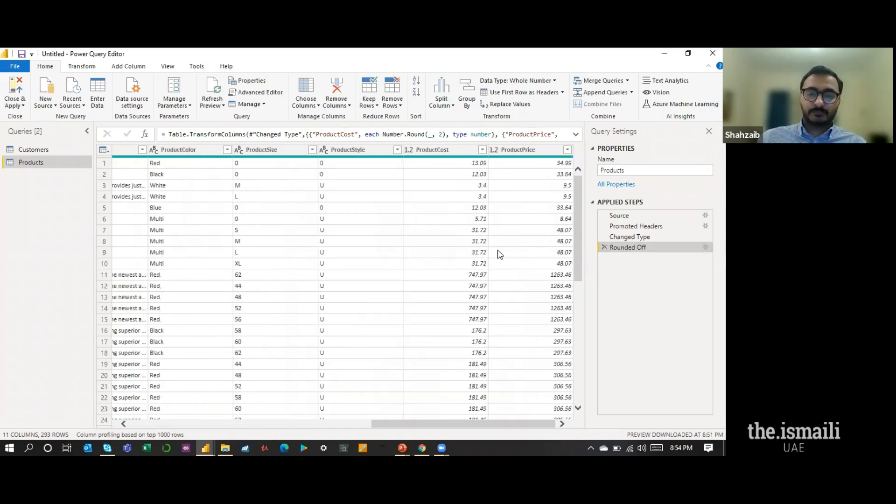
# - Add a new column to the Products query that multiplies ProductPrice by 0.9
pyautogui.click(517, 154)
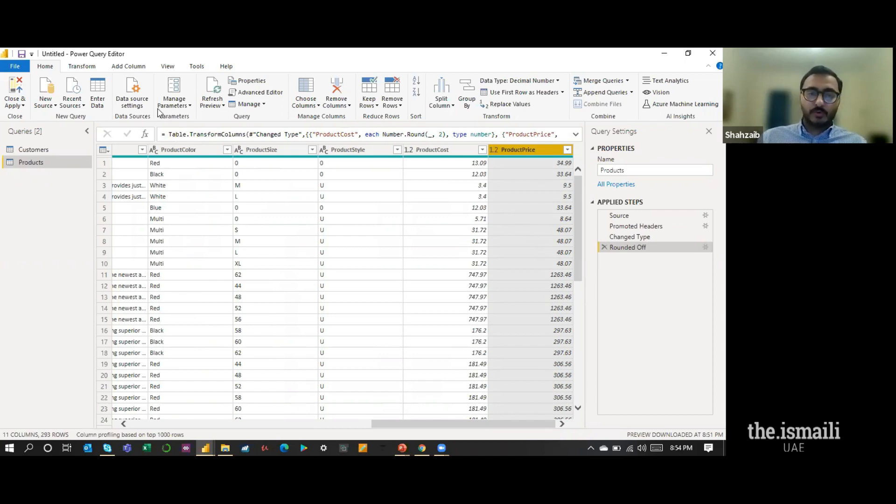
pyautogui.click(136, 66)
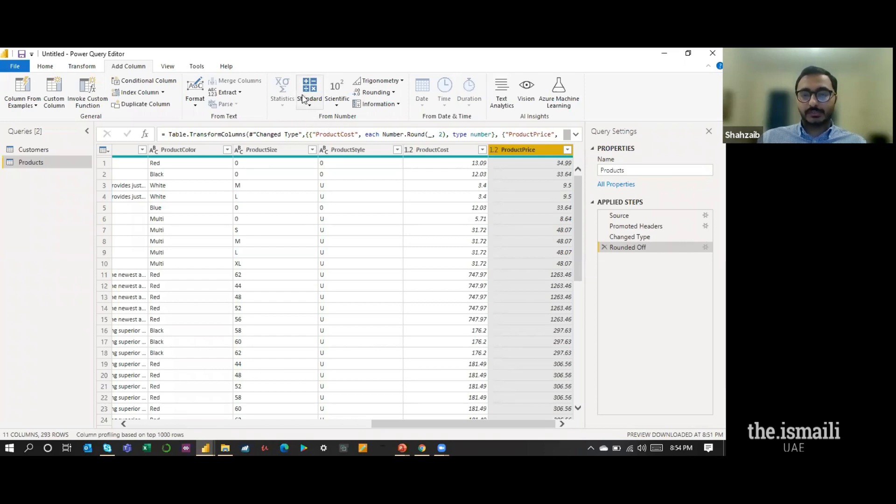
pyautogui.click(308, 108)
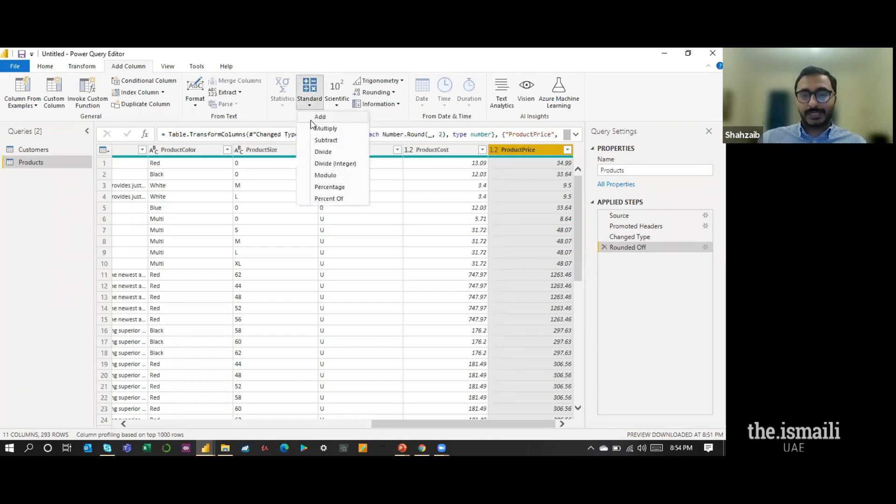
pyautogui.click(315, 128)
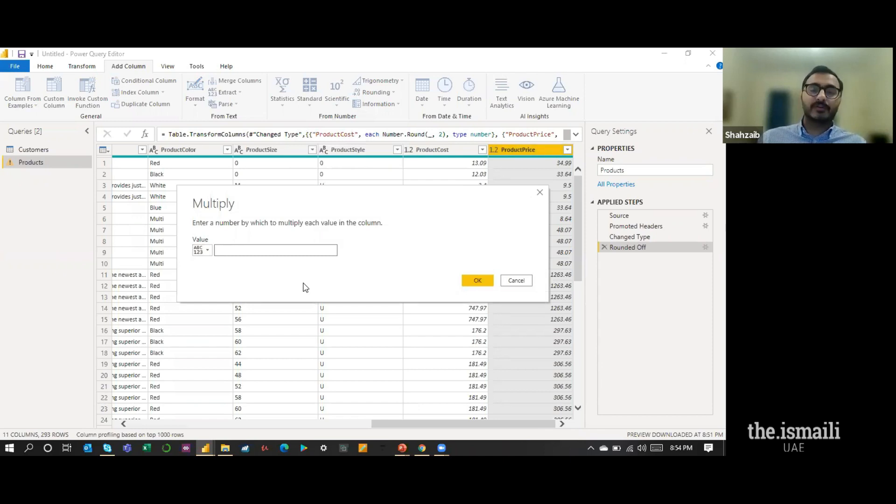
pyautogui.write('0.9')
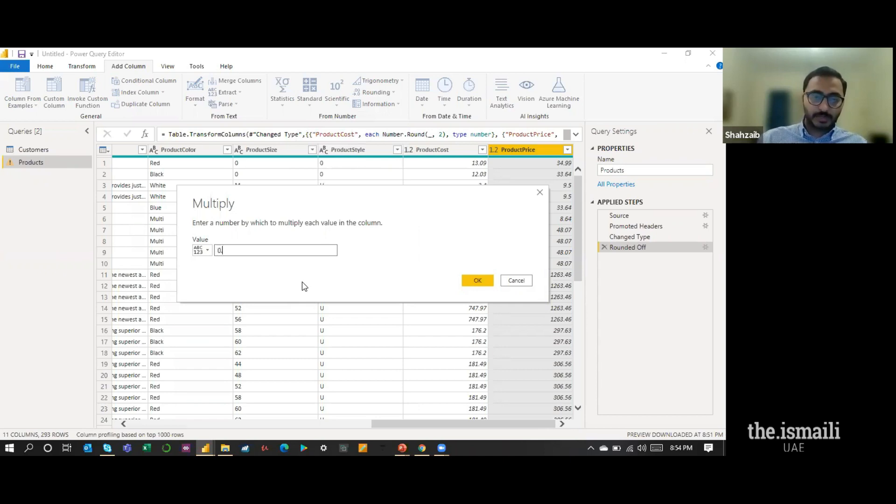
pyautogui.click(462, 280)
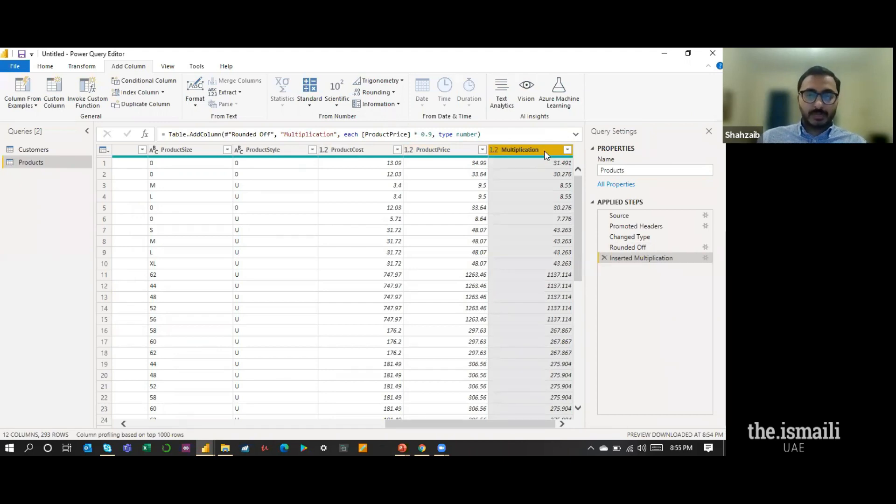
# - Rename the new Multiplication column in the Products query to Discounted Price
pyautogui.doubleClick(547, 147)
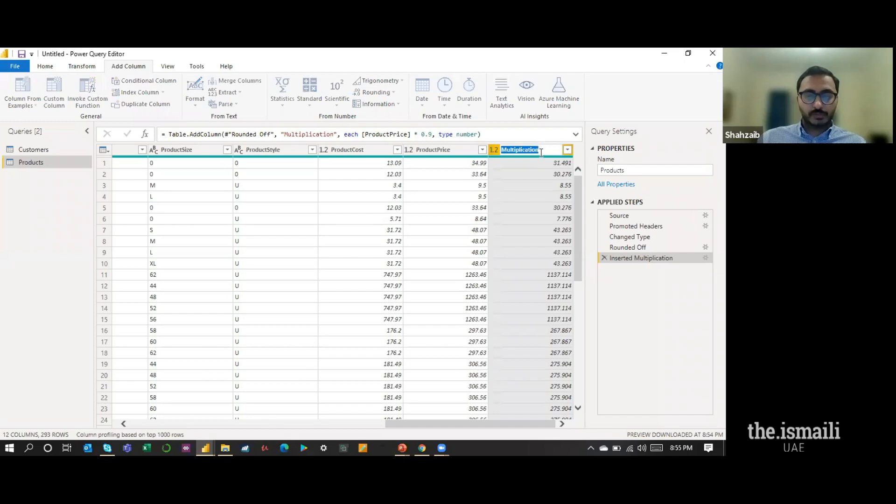
pyautogui.write('Discou')
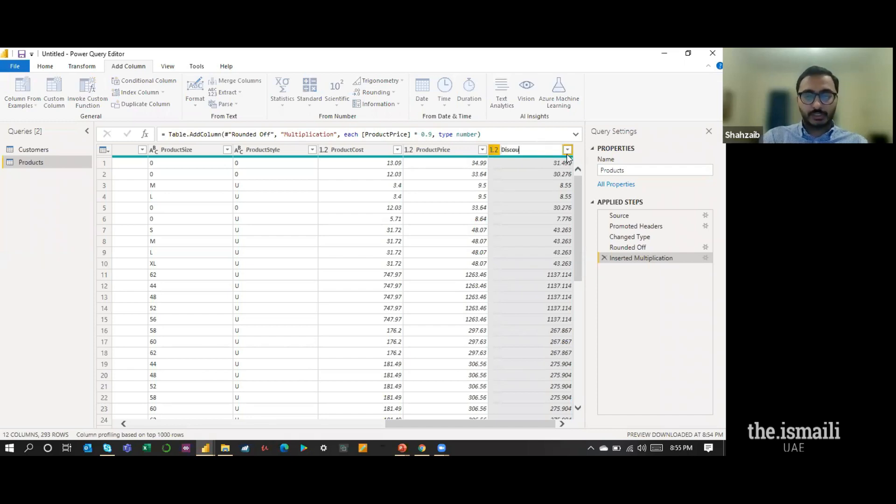
pyautogui.write('nt')
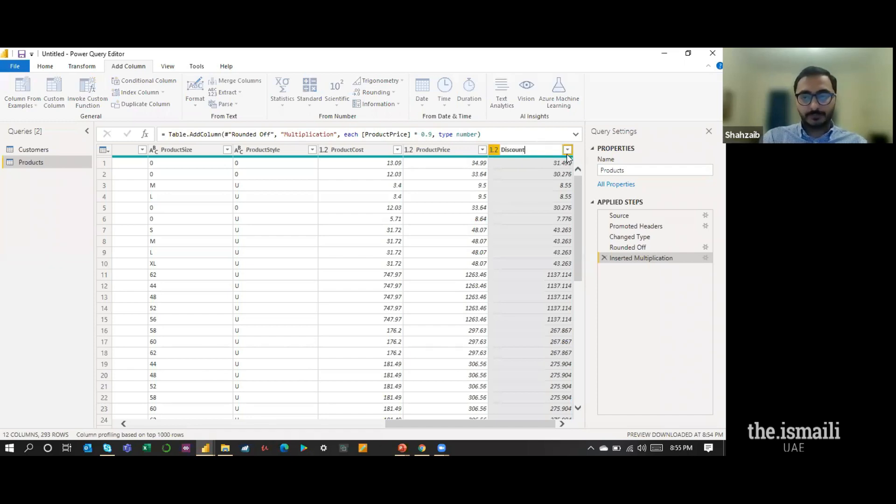
pyautogui.write('ed Price')
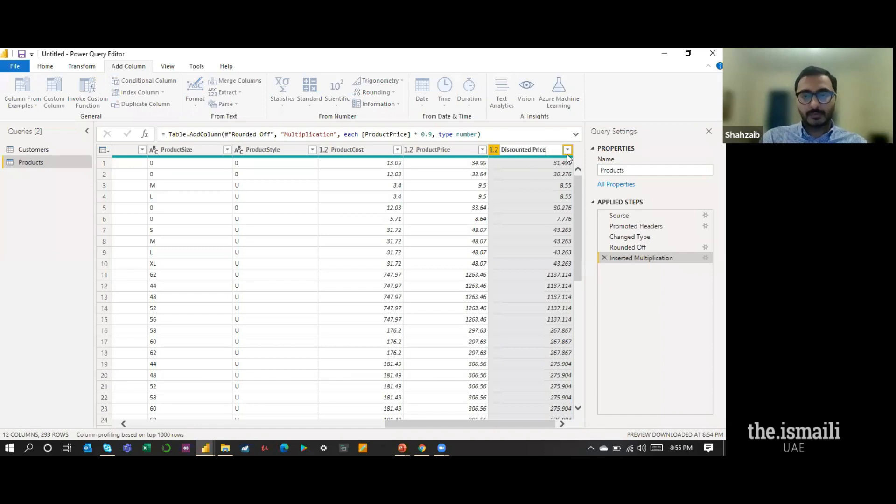
pyautogui.press('Return')
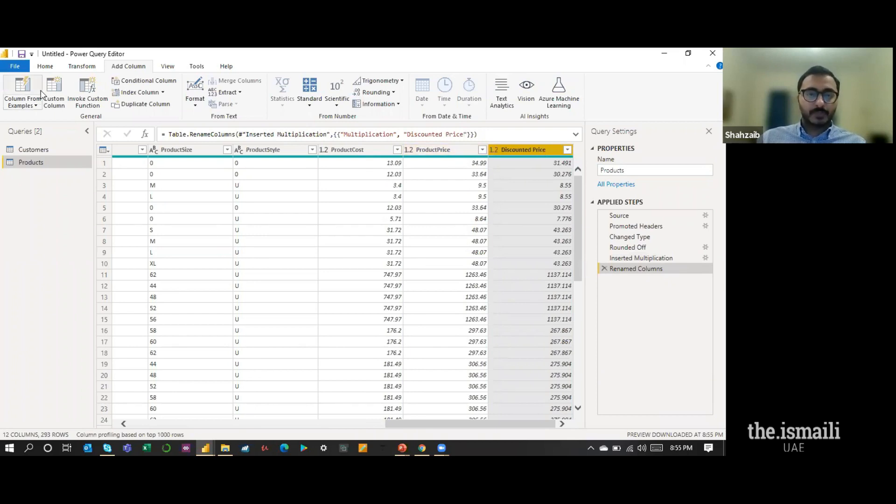
# - Round the Discounted Price column to 2 decimal places, transforming the existing column in place
pyautogui.click(81, 69)
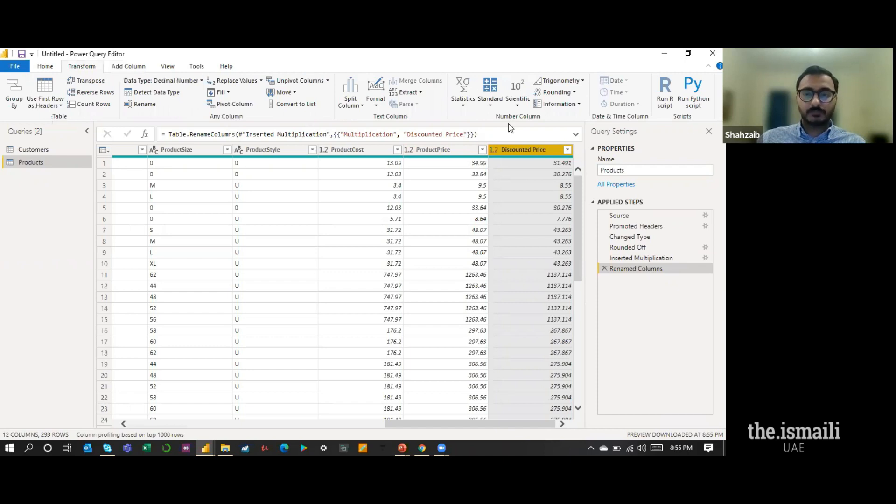
pyautogui.click(577, 92)
pyautogui.click(577, 132)
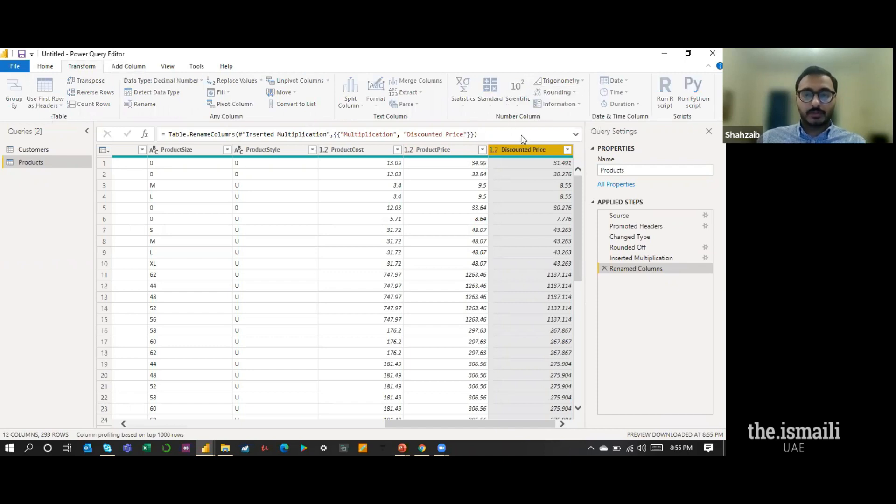
pyautogui.write('2')
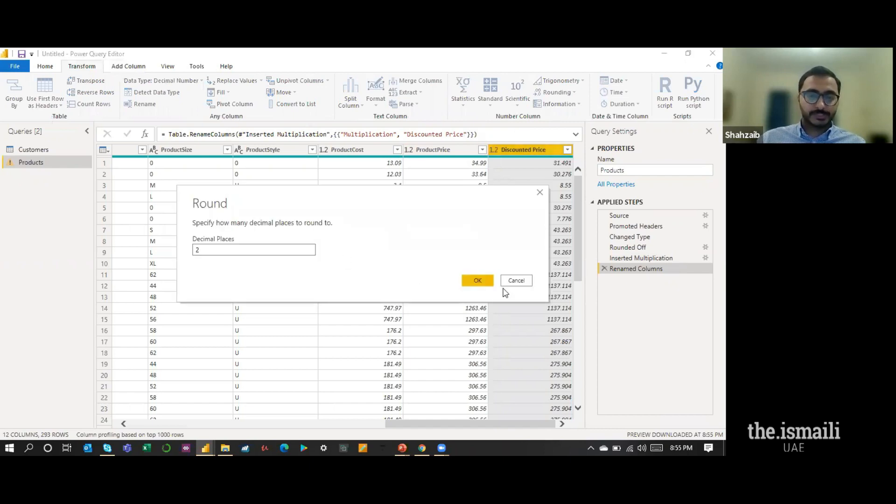
pyautogui.click(477, 280)
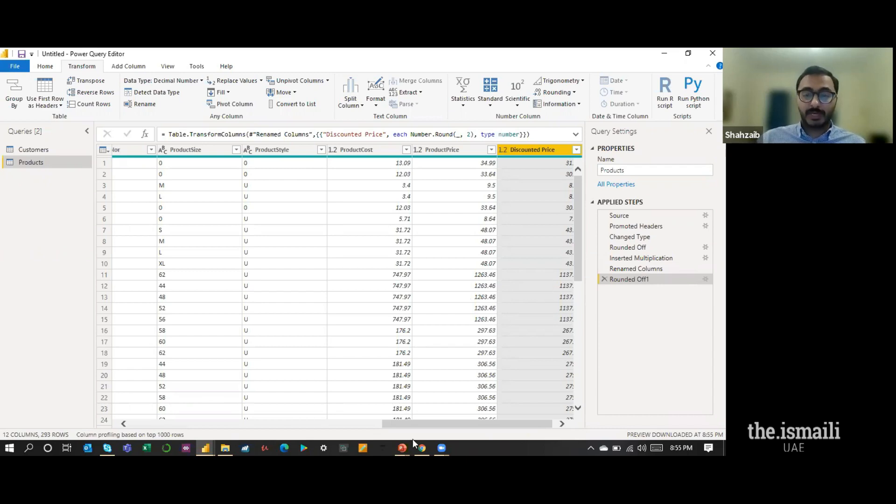
# - Close Power Query and apply the changes, and show the Customers and Products tables in the Model view
pyautogui.moveTo(389, 424); pyautogui.dragTo(116, 437)
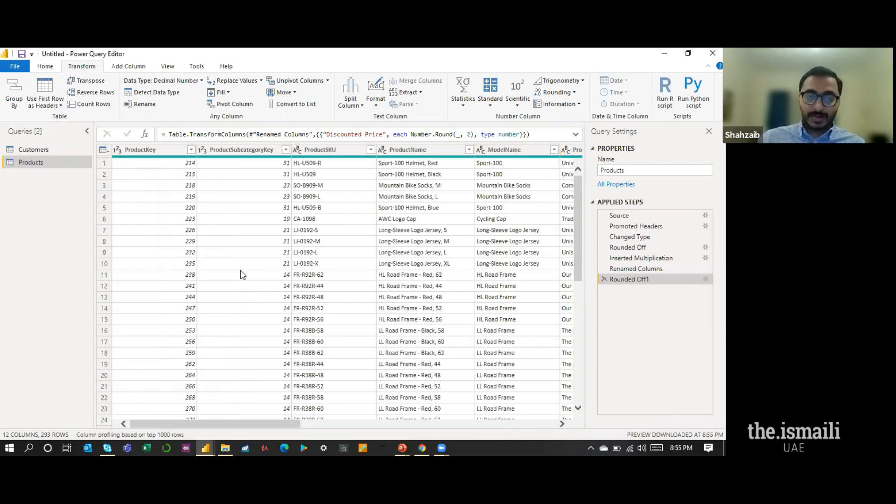
pyautogui.click(50, 68)
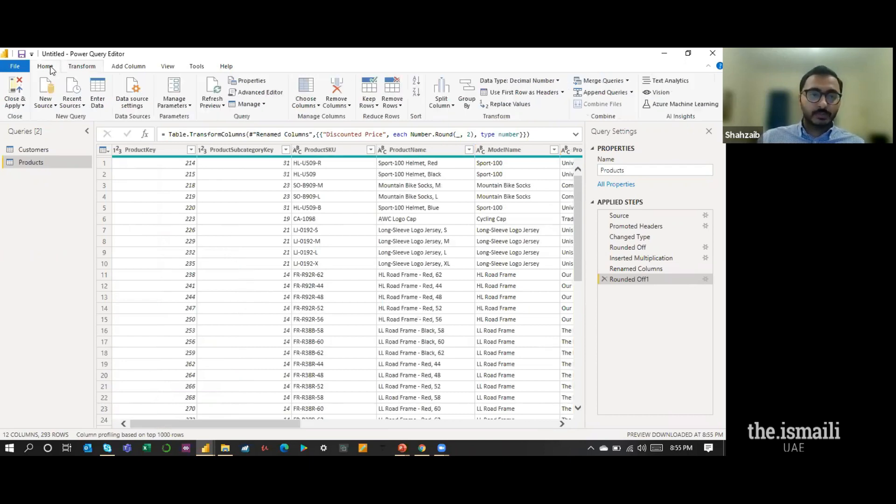
pyautogui.click(14, 86)
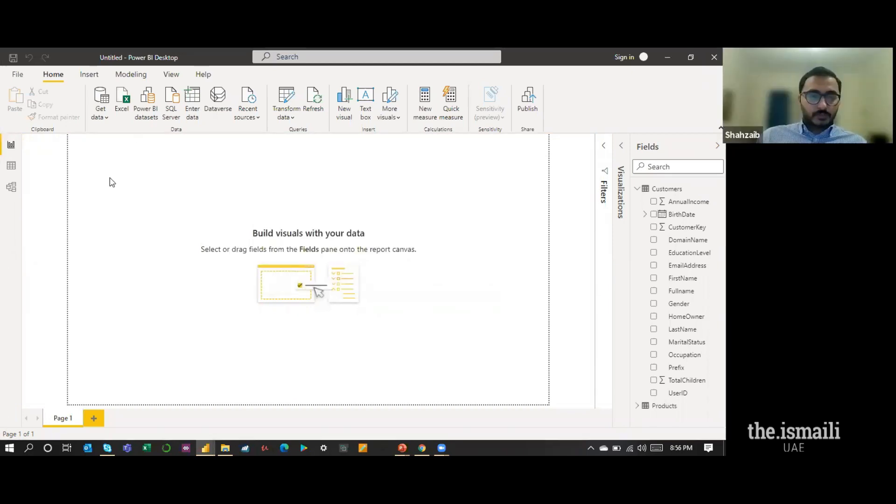
pyautogui.click(11, 190)
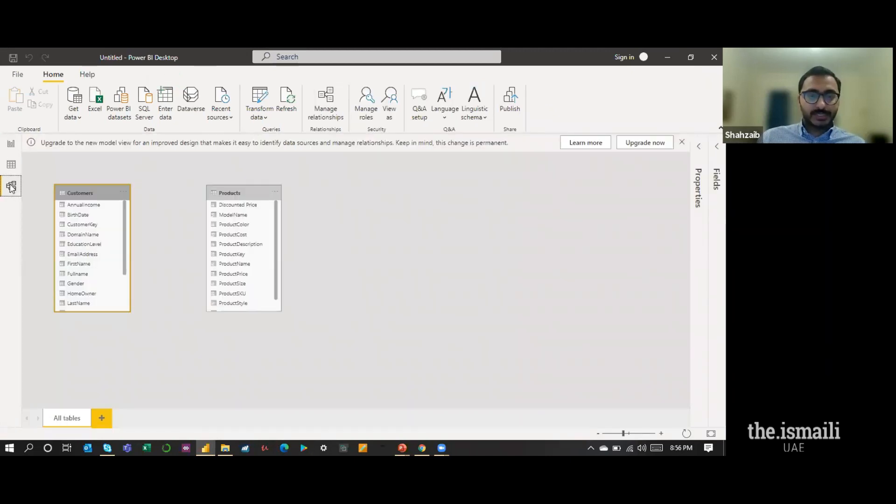
pyautogui.click(250, 192)
# - Reopen the Power Query Editor and bring up the price columns of the Products query
pyautogui.click(261, 116)
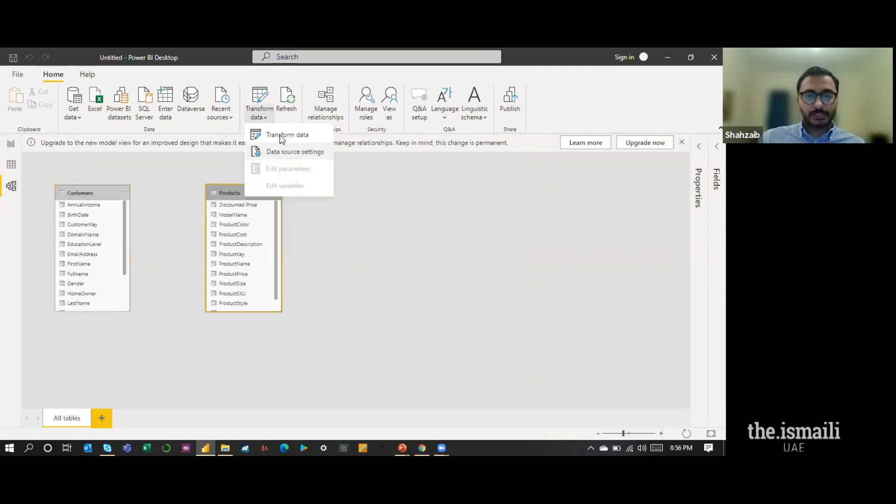
pyautogui.click(282, 136)
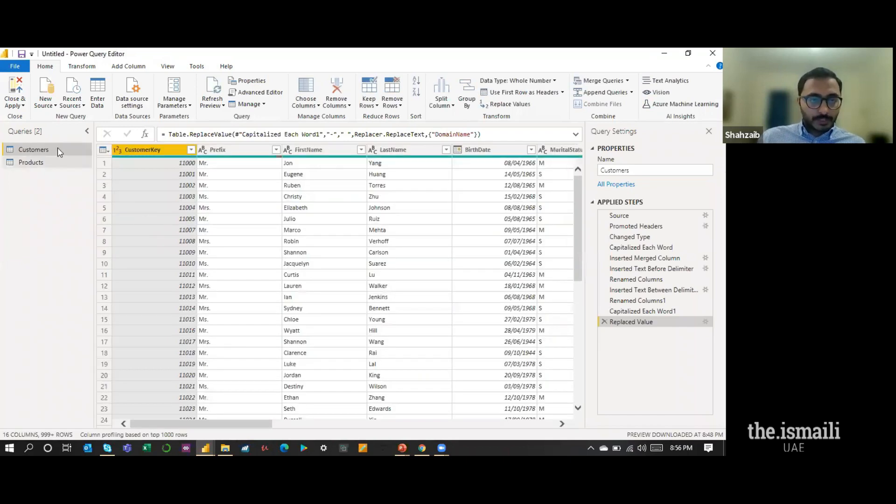
pyautogui.click(47, 165)
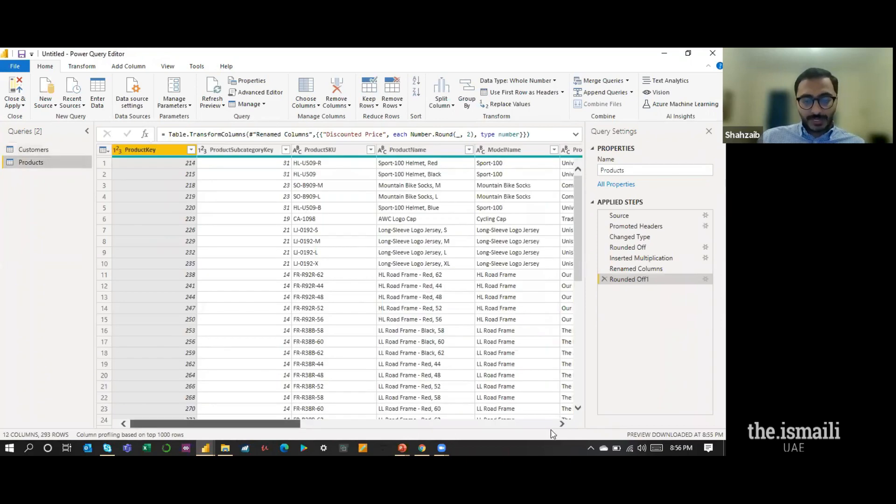
pyautogui.moveTo(215, 424); pyautogui.dragTo(470, 424)
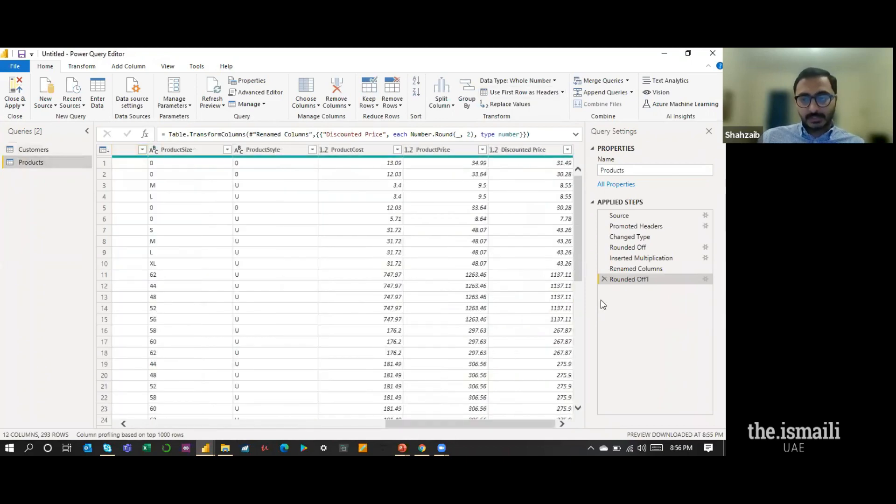
# - Remove the applied steps that round, rename and insert the Discounted Price column in the Products query
pyautogui.click(604, 279)
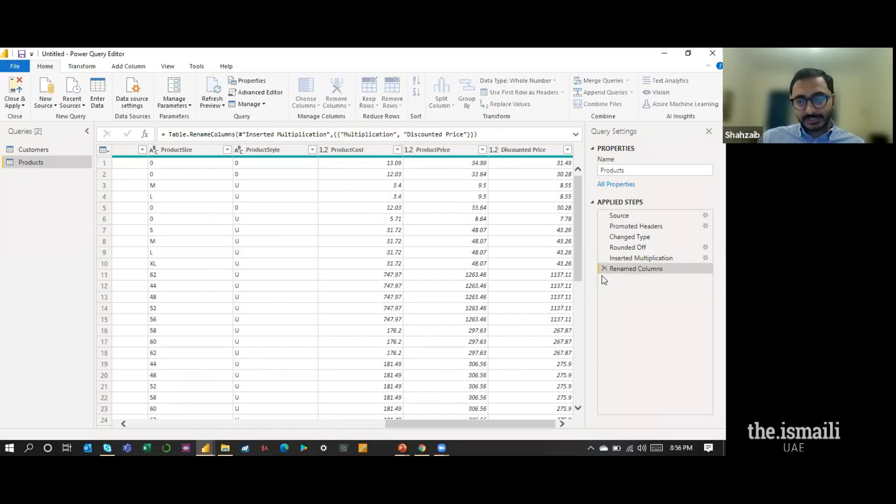
pyautogui.click(605, 270)
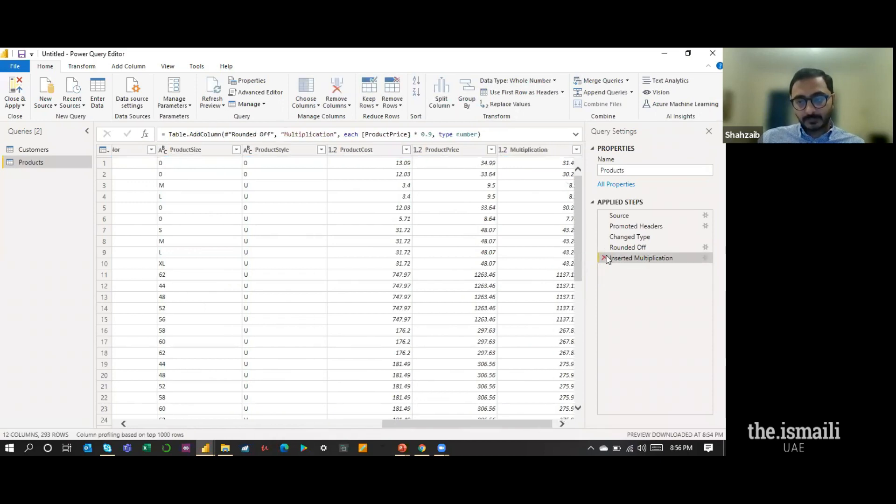
pyautogui.click(605, 256)
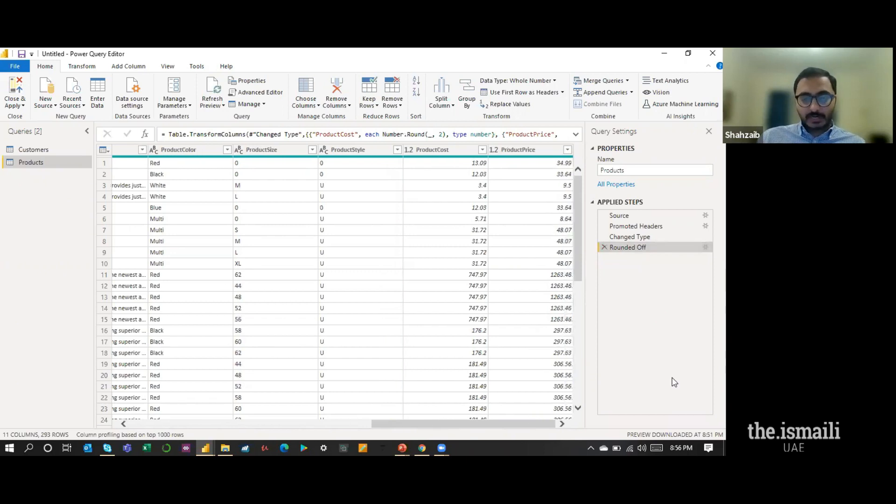
# - Insert a column in the Products query containing ProductPrice multiplied by 0.9
pyautogui.click(526, 152)
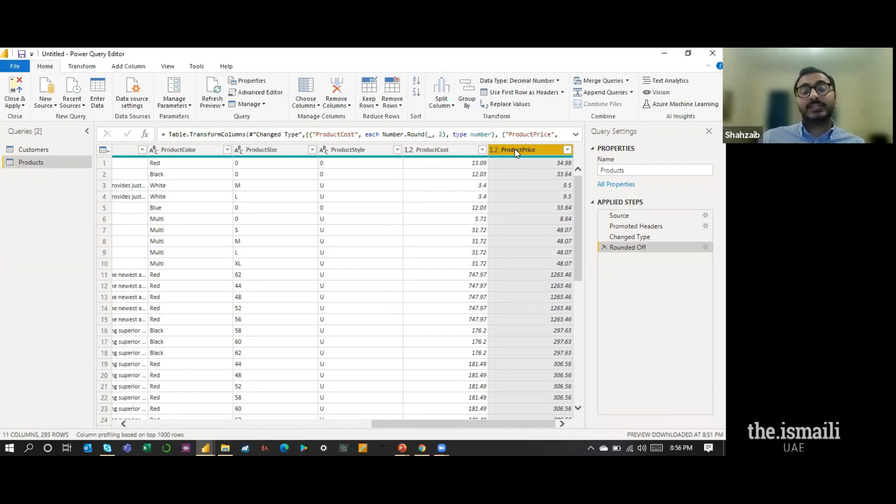
pyautogui.click(138, 71)
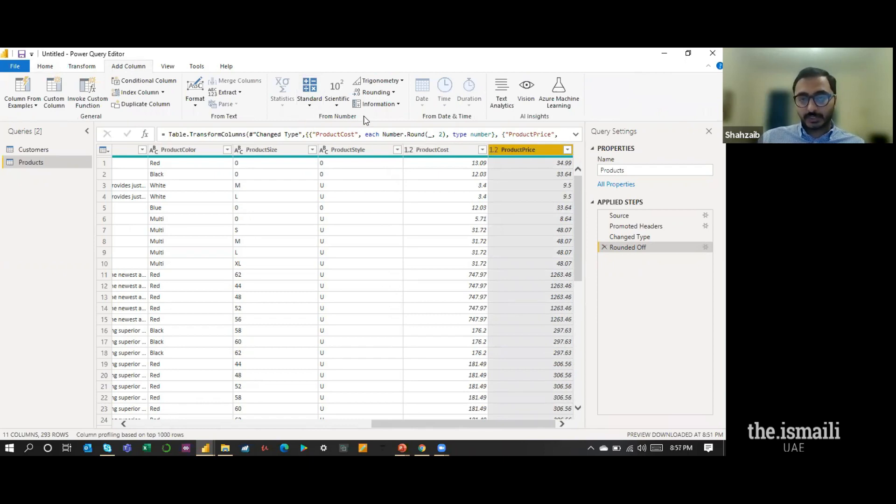
pyautogui.click(317, 106)
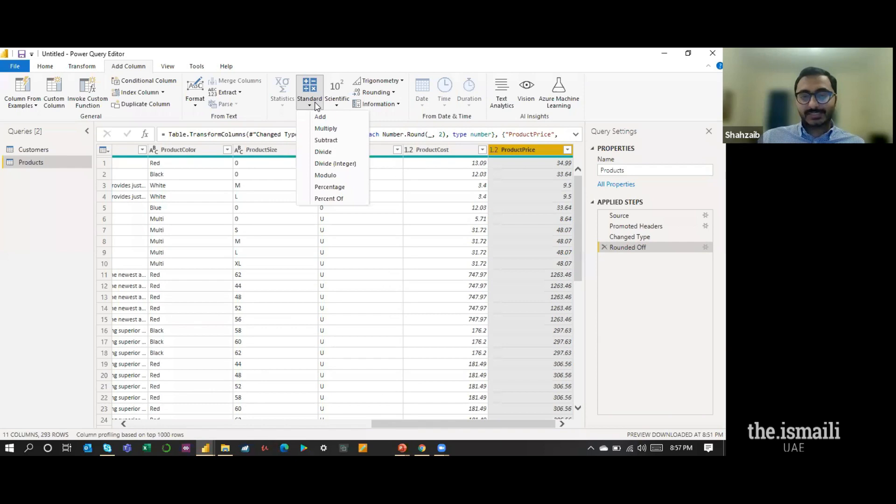
pyautogui.click(324, 129)
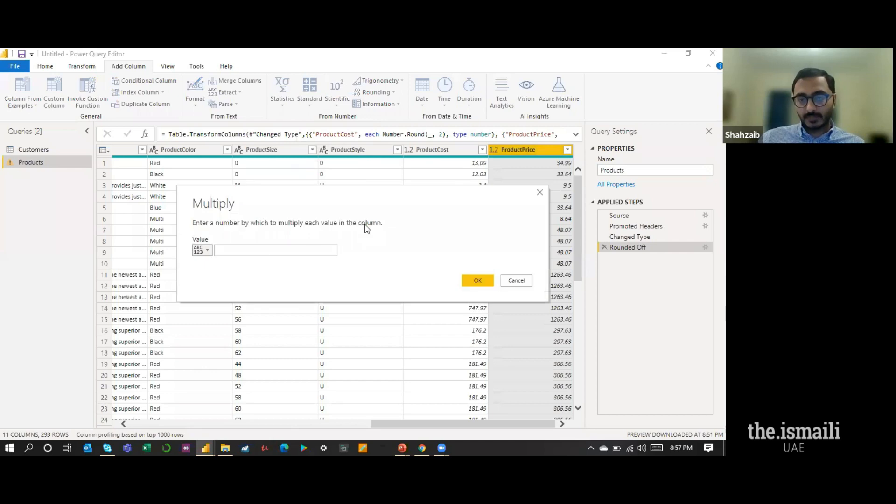
pyautogui.click(262, 251)
pyautogui.write('0.9')
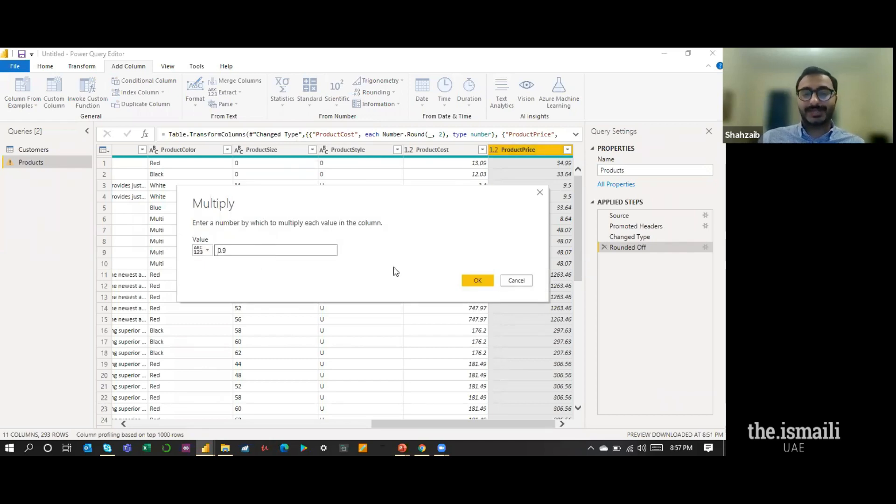
pyautogui.click(475, 281)
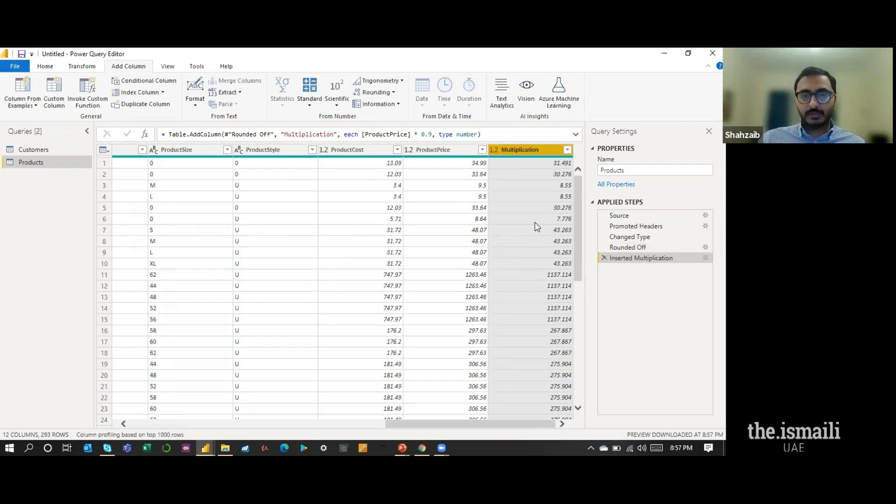
# - Name the inserted Multiplication column Discounted Price
pyautogui.doubleClick(529, 150)
pyautogui.write('Discoun')
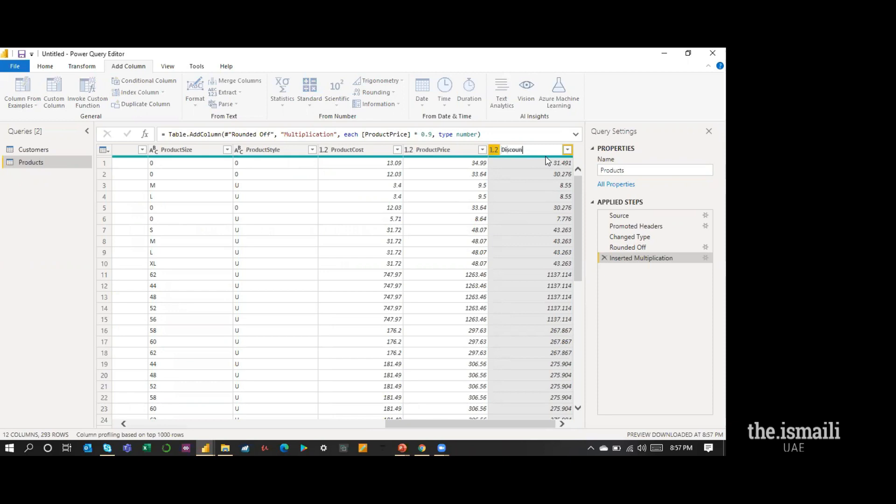
pyautogui.write('ted Price')
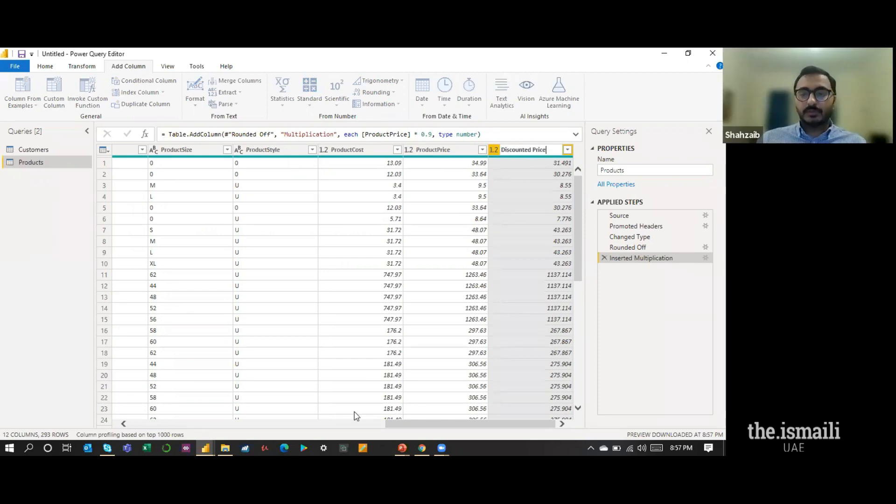
pyautogui.press('Return')
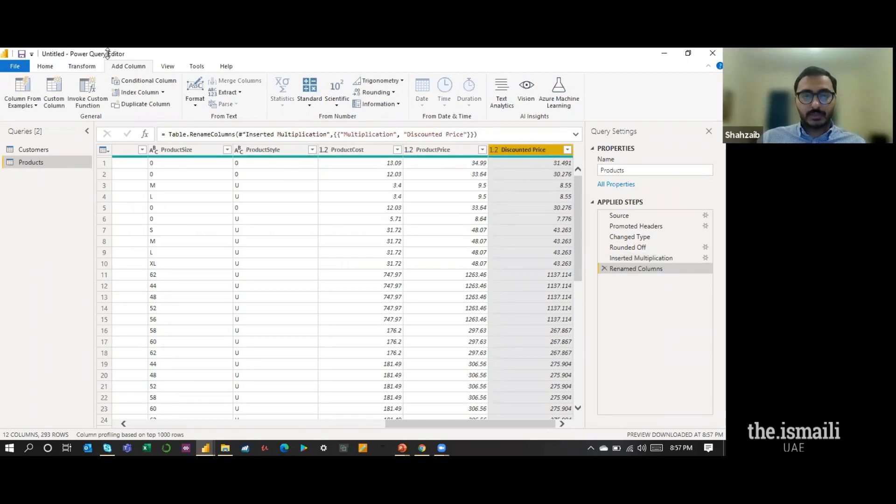
# - Round the Discounted Price column in the Products query to 2 decimal places
pyautogui.click(82, 67)
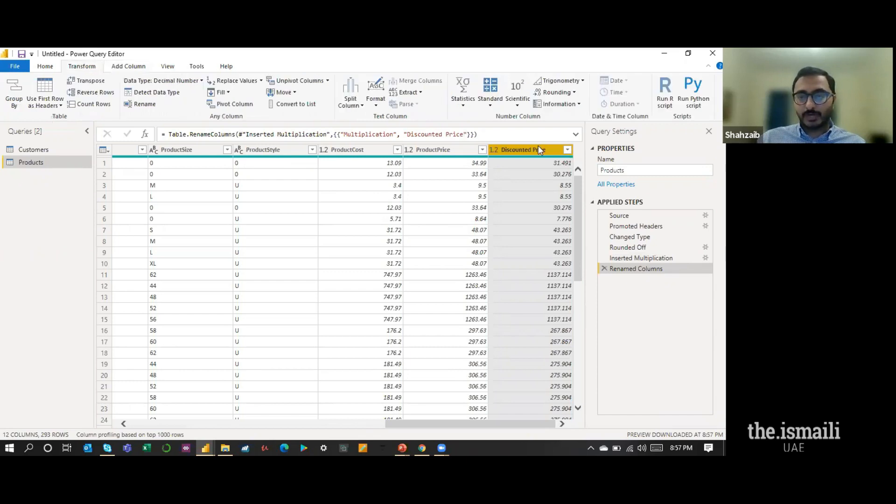
pyautogui.click(573, 94)
pyautogui.click(562, 129)
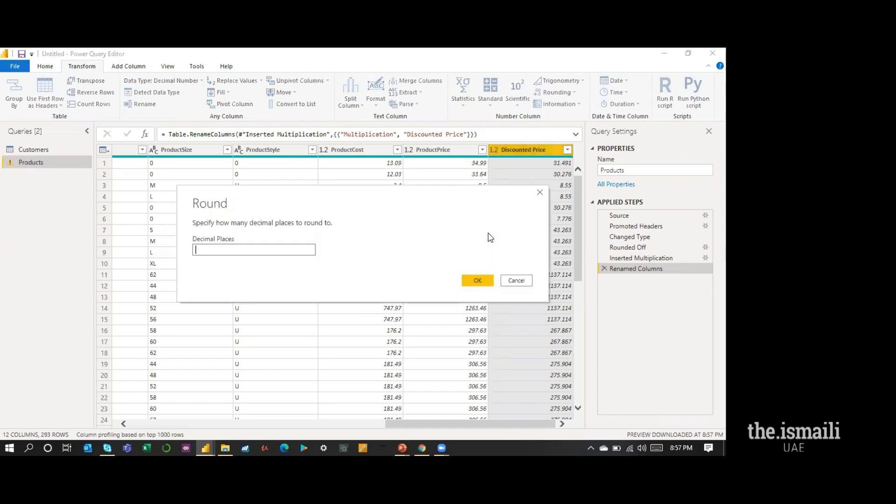
pyautogui.click(485, 281)
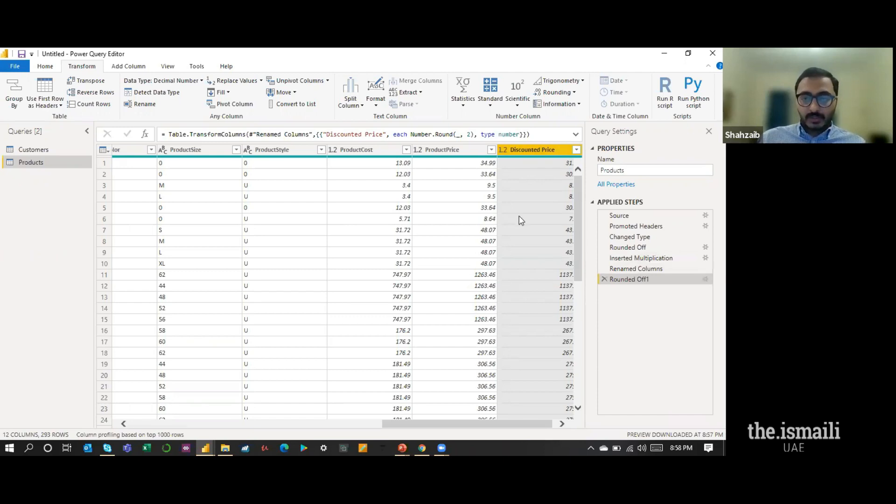
pyautogui.click(578, 136)
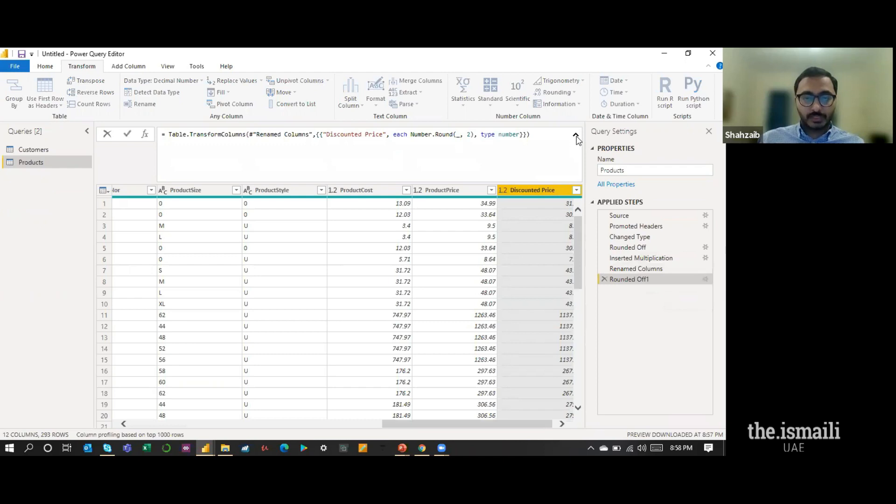
pyautogui.click(577, 137)
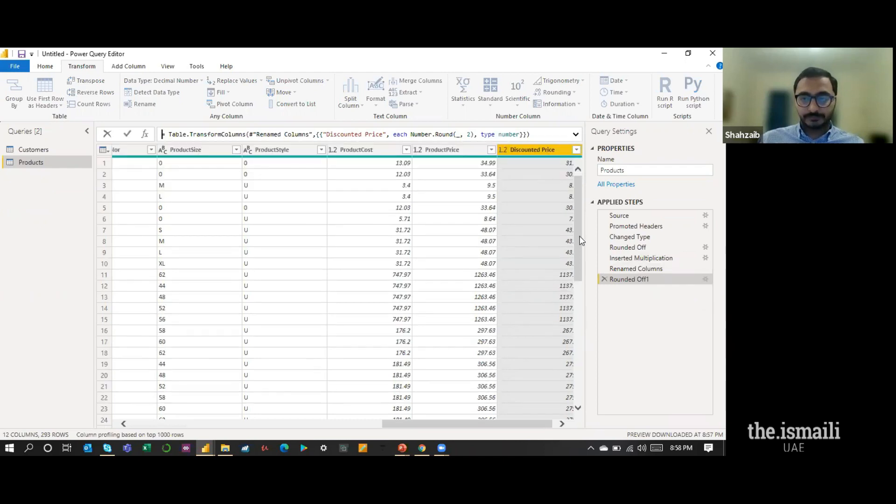
pyautogui.click(556, 155)
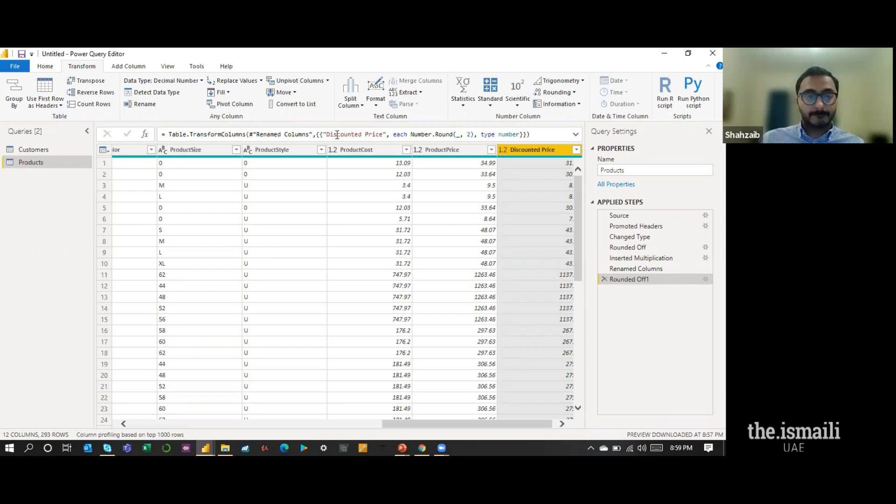
# - Close the Power Query Editor with the query changes applied and switch to the report view
pyautogui.click(51, 70)
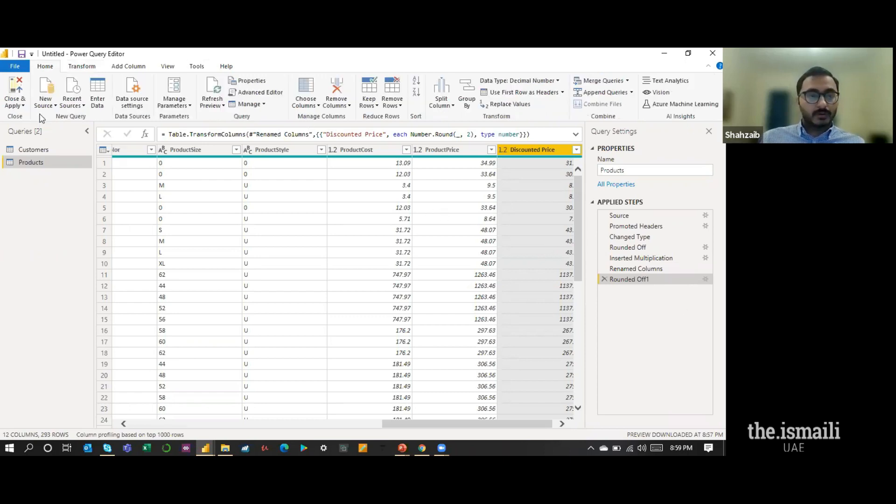
pyautogui.click(17, 88)
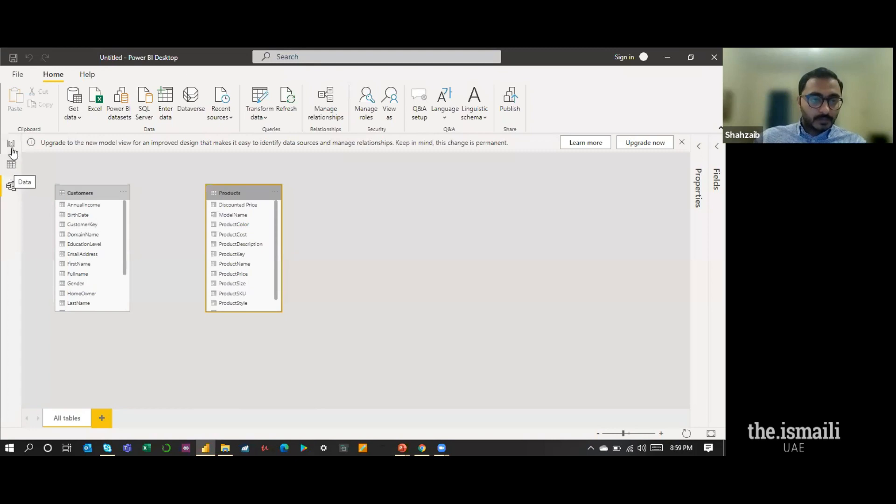
pyautogui.click(11, 163)
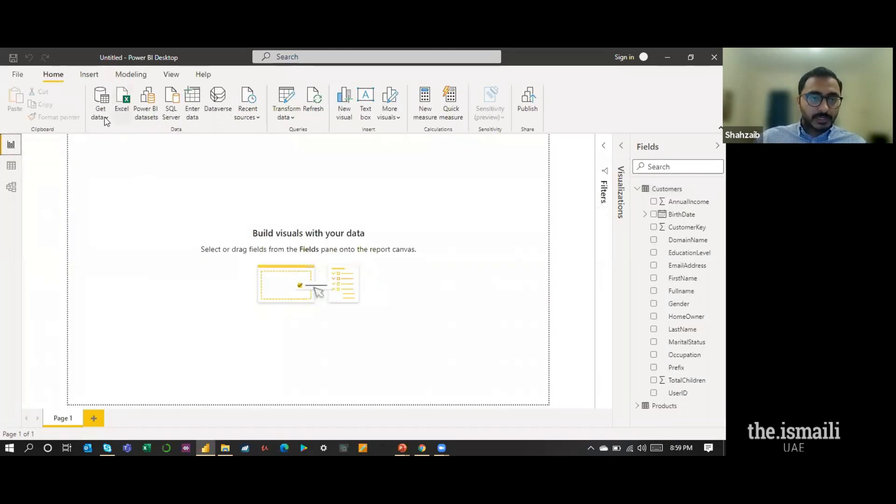
# - Import Sales_2017.csv from the Example 2 day 2 folder and open it for transformation in Power Query
pyautogui.click(101, 112)
pyautogui.click(139, 255)
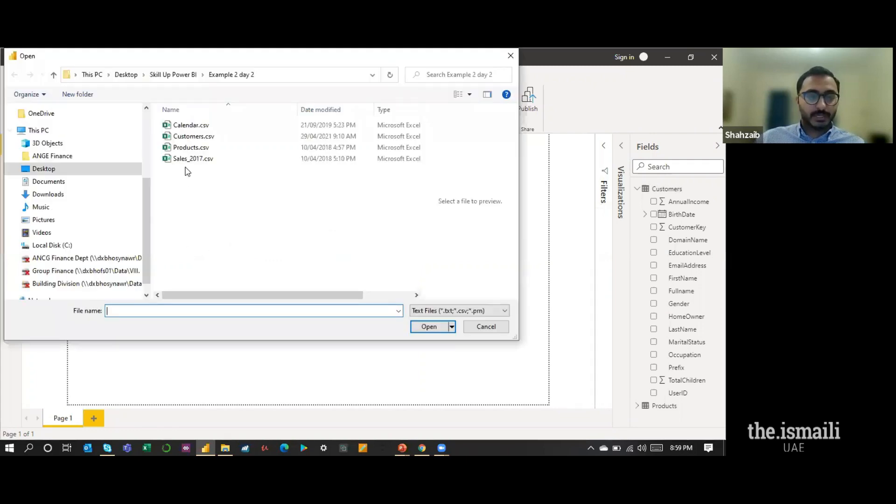
pyautogui.click(190, 160)
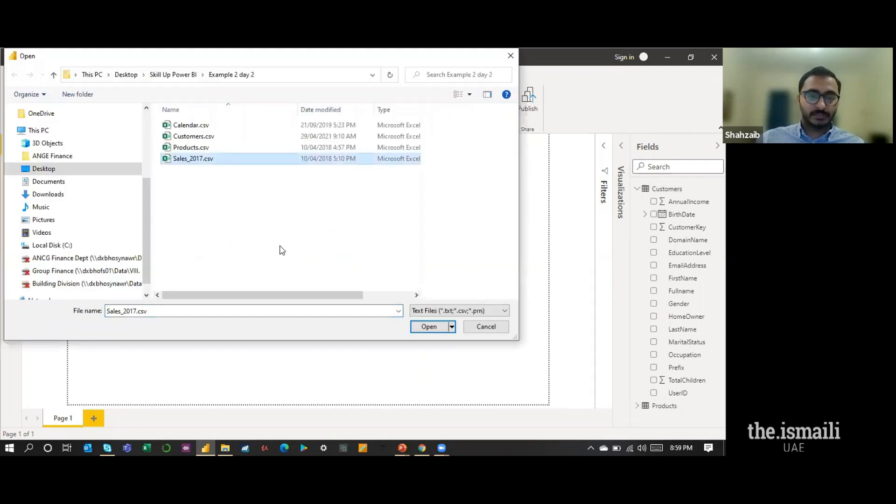
pyautogui.click(429, 327)
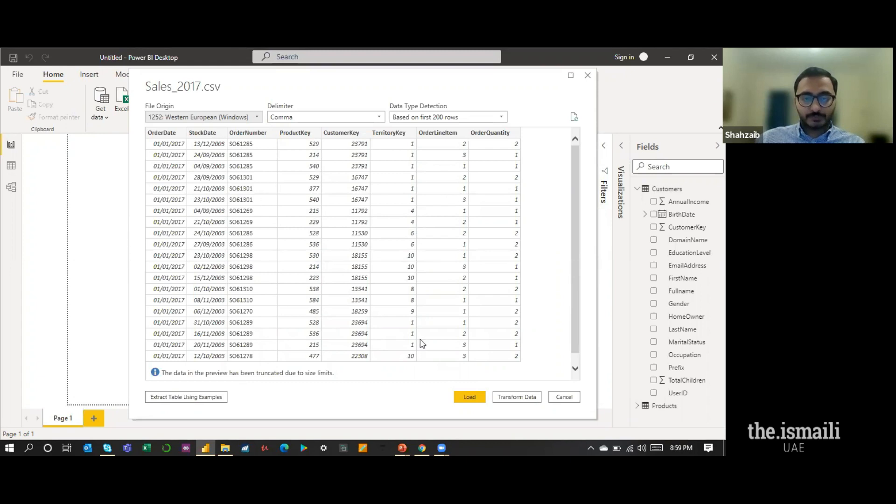
pyautogui.click(531, 399)
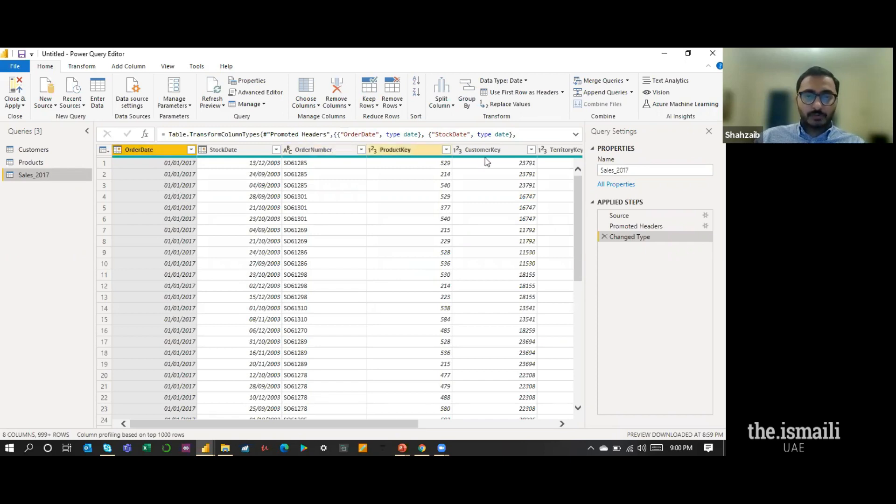
# - Add a column with the name of the day derived from OrderDate in the Sales_2017 query
pyautogui.moveTo(352, 423); pyautogui.dragTo(491, 416)
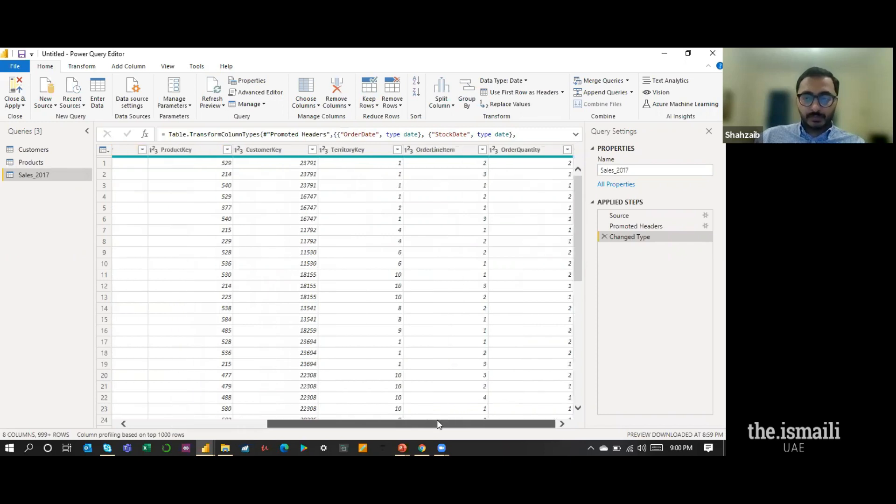
pyautogui.click(261, 429)
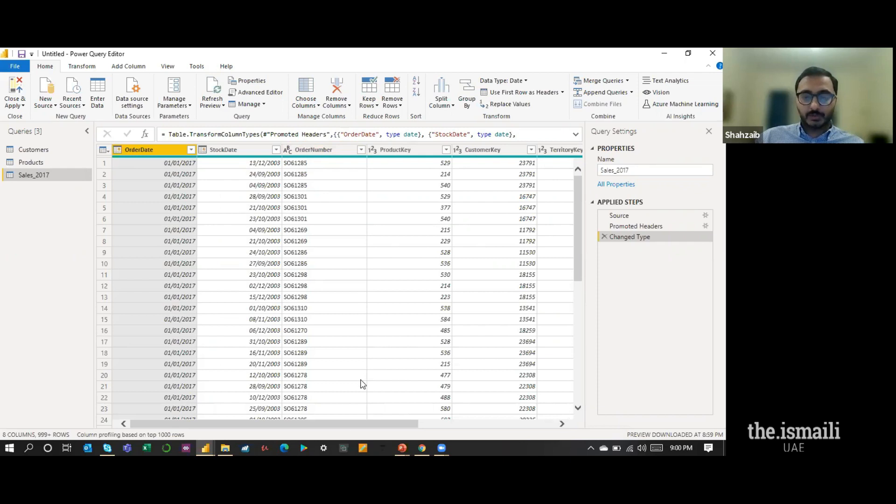
pyautogui.click(535, 423)
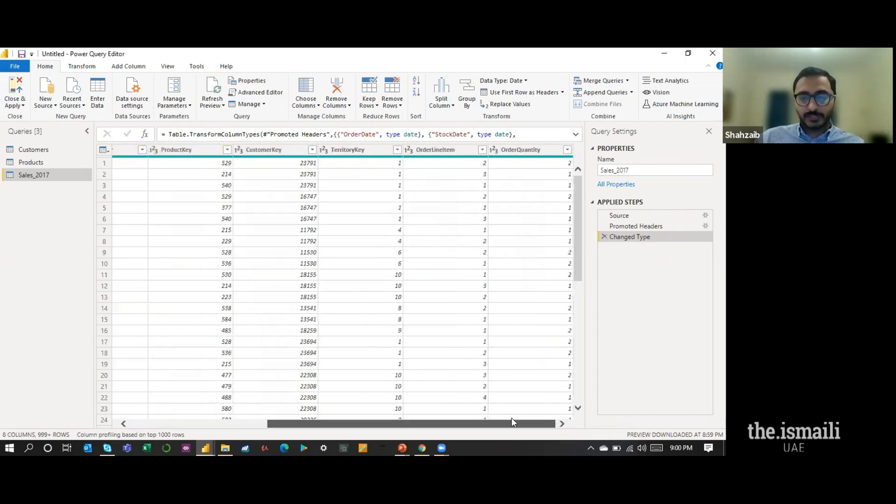
pyautogui.moveTo(308, 424); pyautogui.dragTo(167, 291)
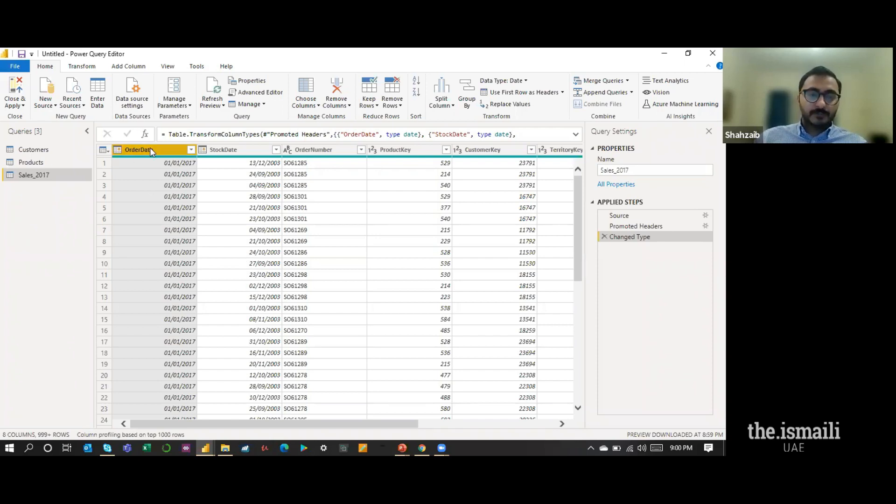
pyautogui.click(129, 66)
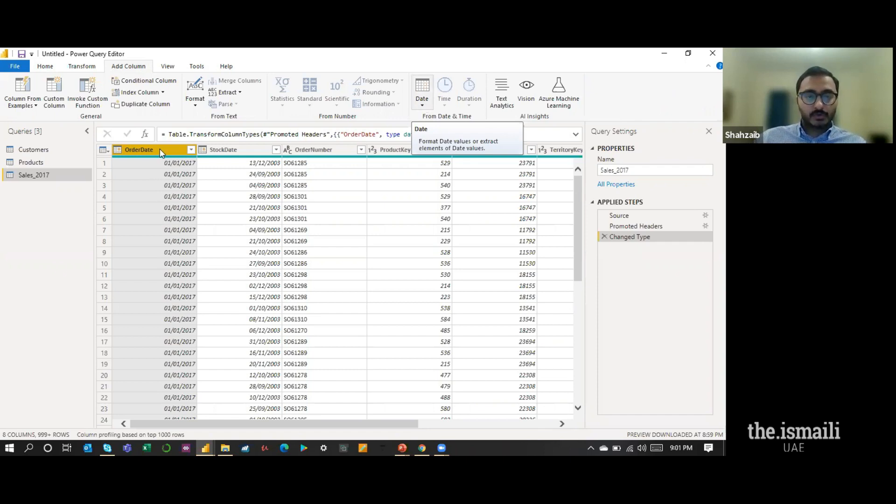
pyautogui.click(423, 101)
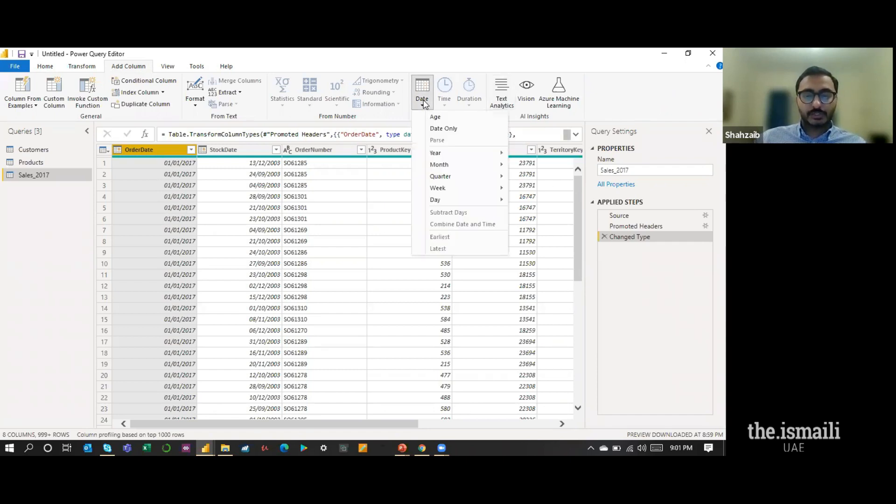
pyautogui.moveTo(447, 205)
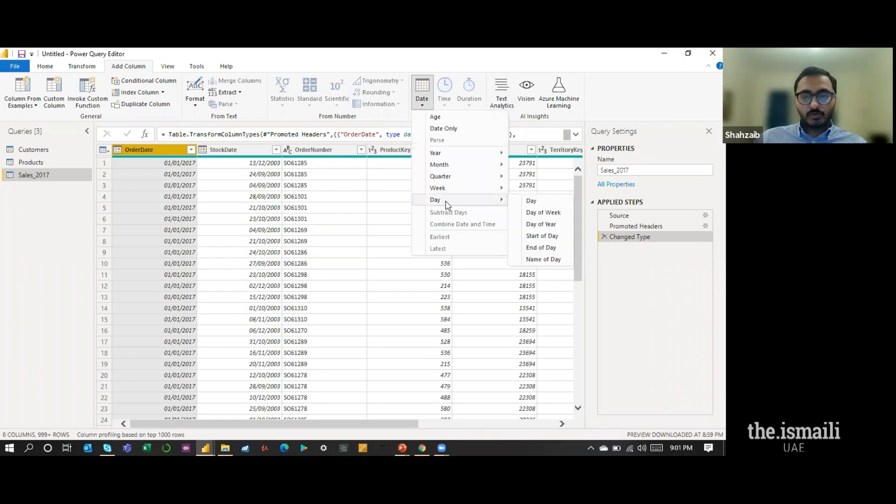
pyautogui.click(543, 260)
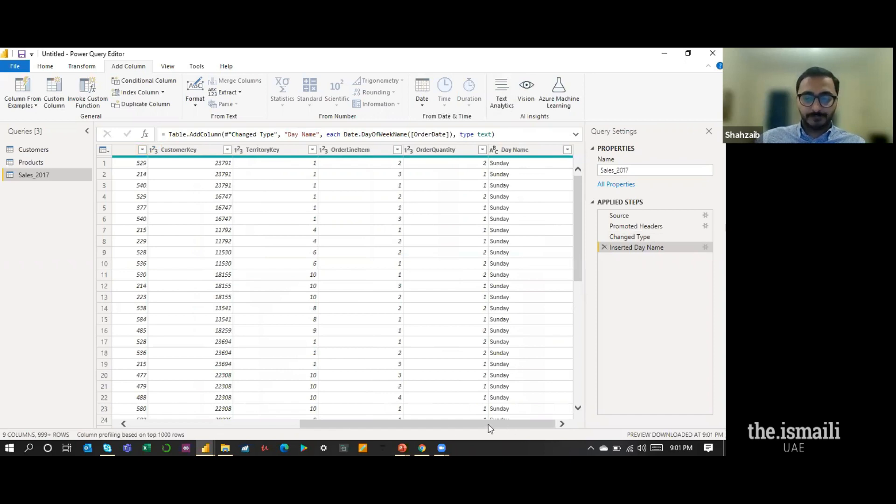
# - Add a Start of Week column derived from OrderDate in the Sales_2017 query
pyautogui.click(160, 149)
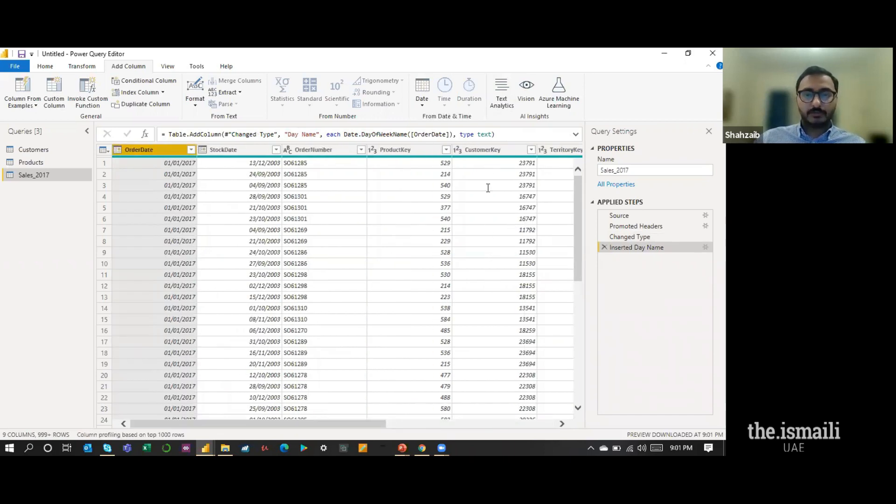
pyautogui.click(427, 106)
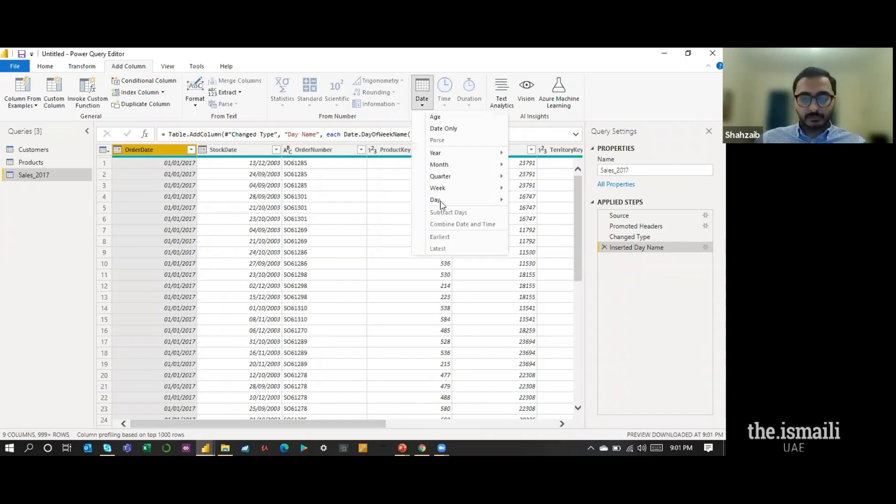
pyautogui.moveTo(443, 204)
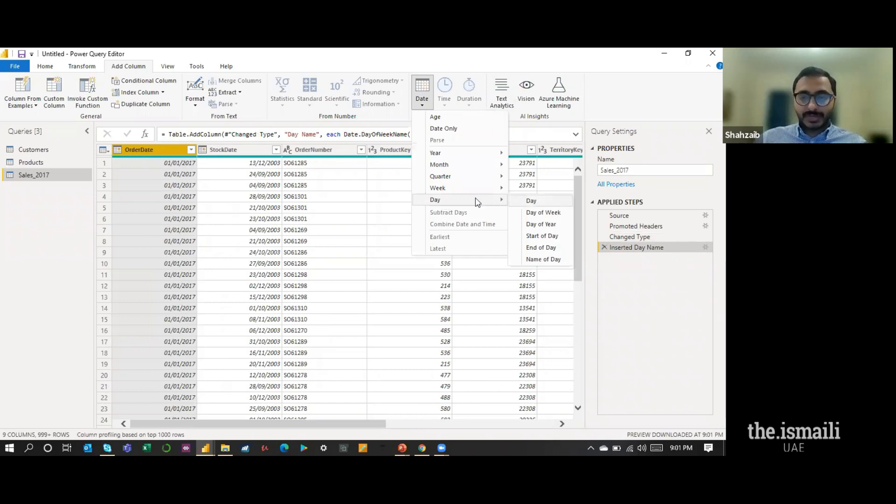
pyautogui.moveTo(474, 188)
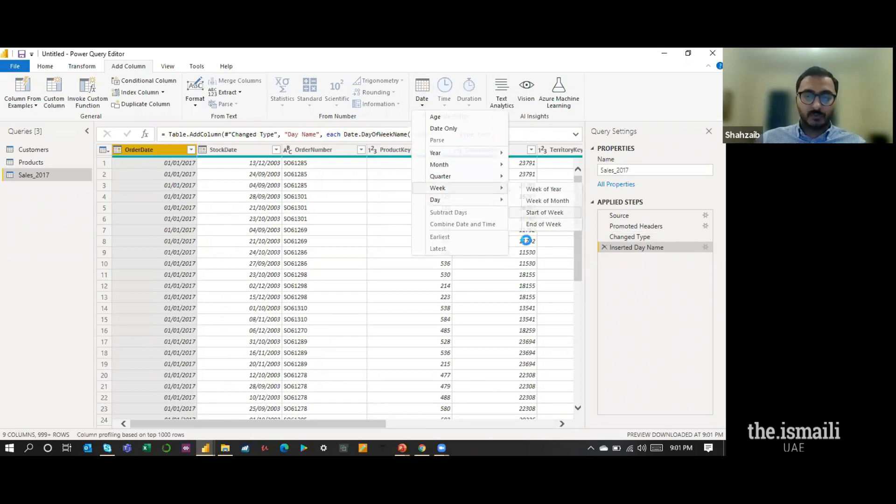
pyautogui.click(542, 213)
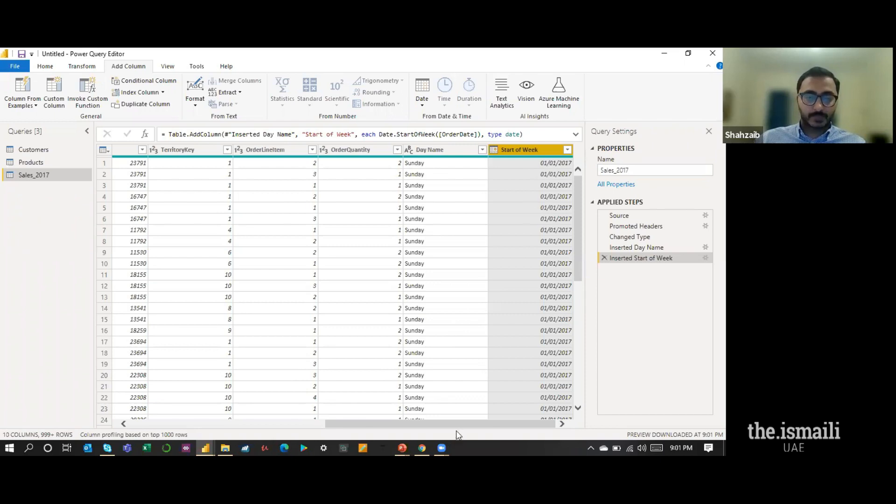
# - Add a column with the name of the month derived from OrderDate in the Sales_2017 query
pyautogui.click(203, 425)
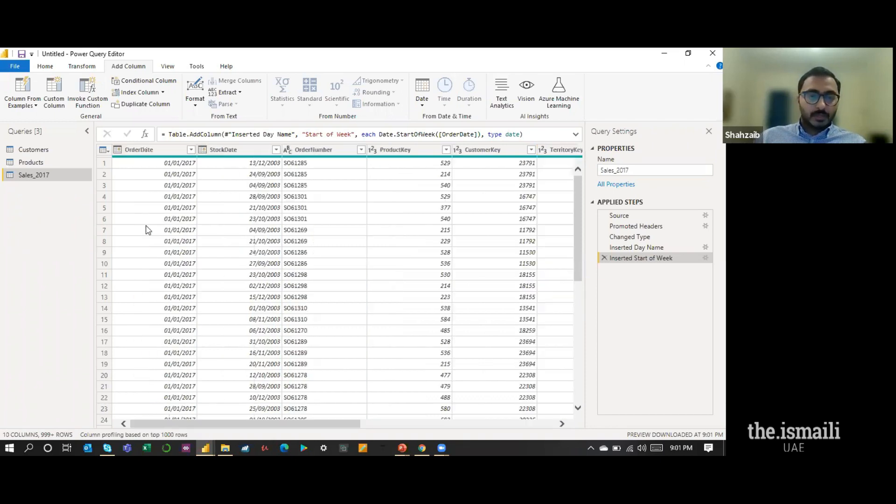
pyautogui.click(169, 150)
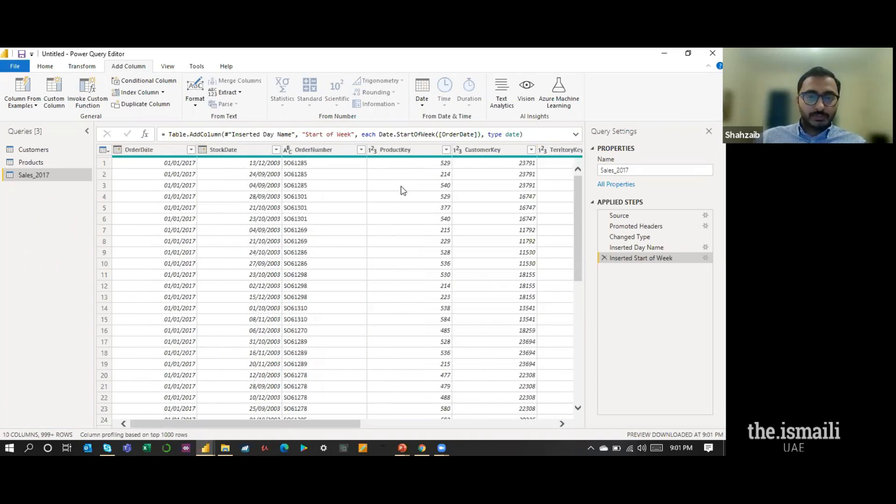
pyautogui.click(421, 101)
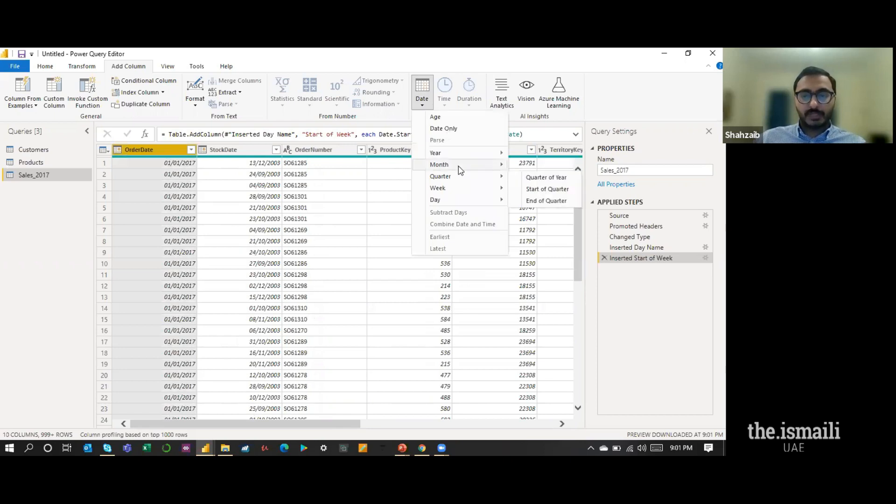
pyautogui.moveTo(531, 166)
pyautogui.click(548, 213)
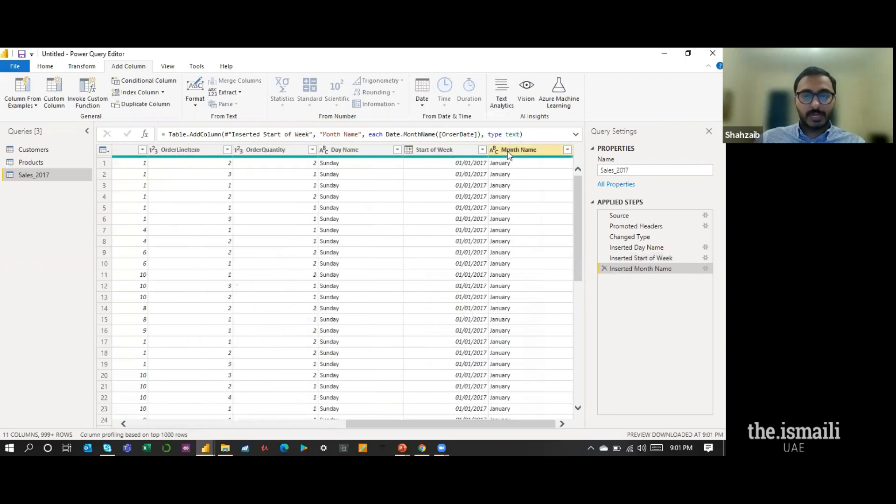
# - Add a Start of Month column derived from OrderDate in the Sales_2017 query
pyautogui.moveTo(227, 444); pyautogui.dragTo(210, 436)
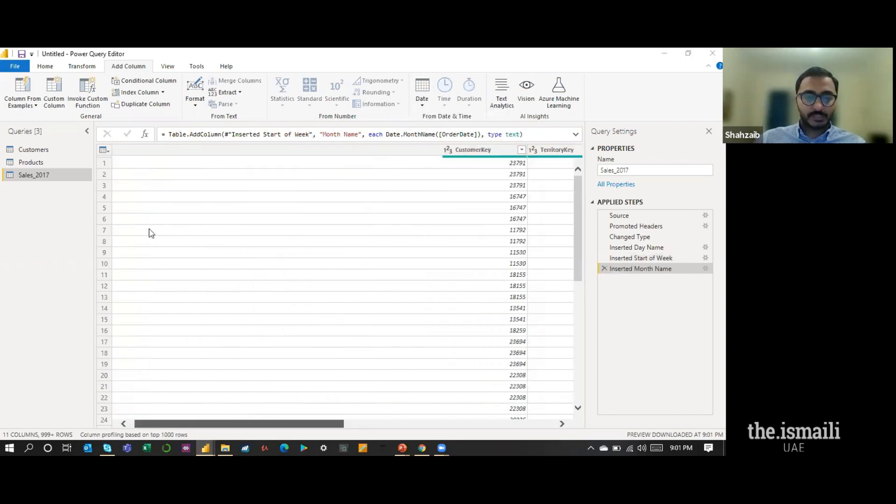
pyautogui.click(140, 150)
pyautogui.click(426, 109)
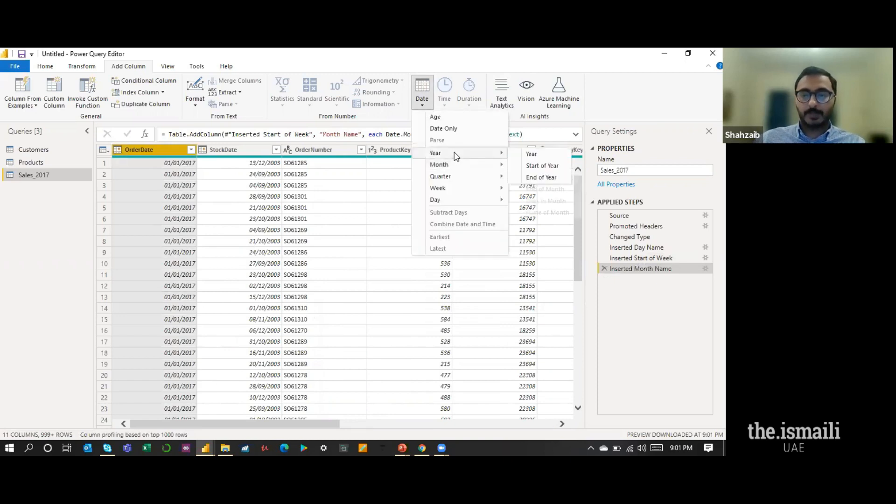
pyautogui.moveTo(459, 171)
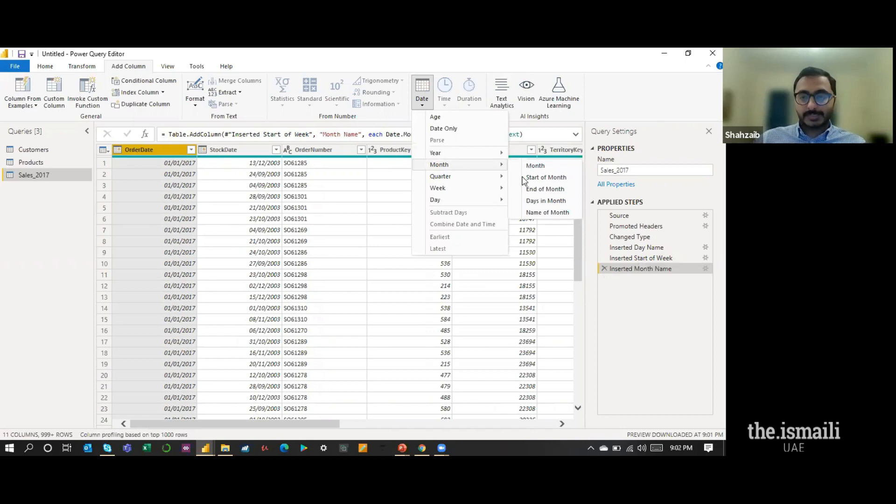
pyautogui.click(526, 182)
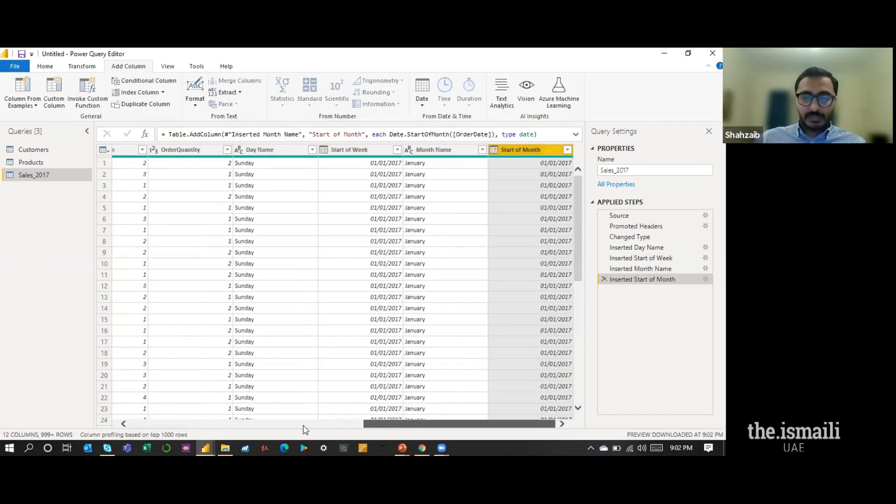
pyautogui.moveTo(146, 432); pyautogui.dragTo(123, 432)
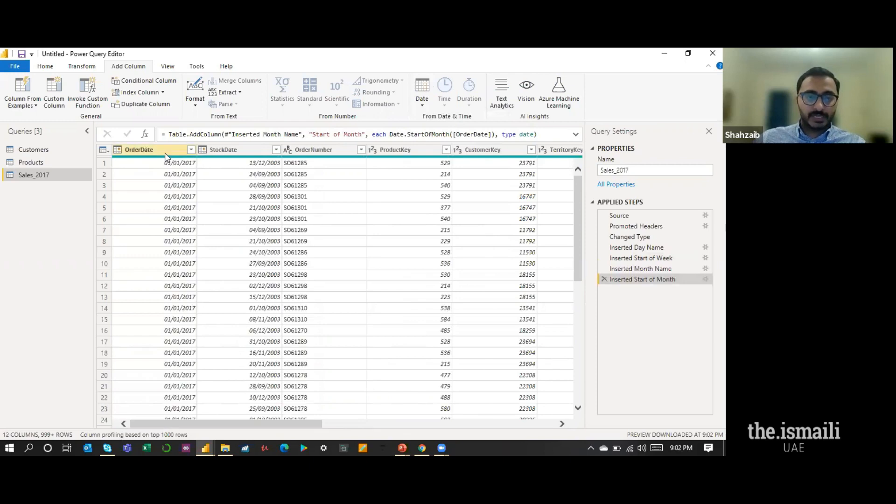
# - Add a Year column derived from OrderDate in the Sales_2017 query
pyautogui.click(423, 108)
pyautogui.moveTo(441, 153)
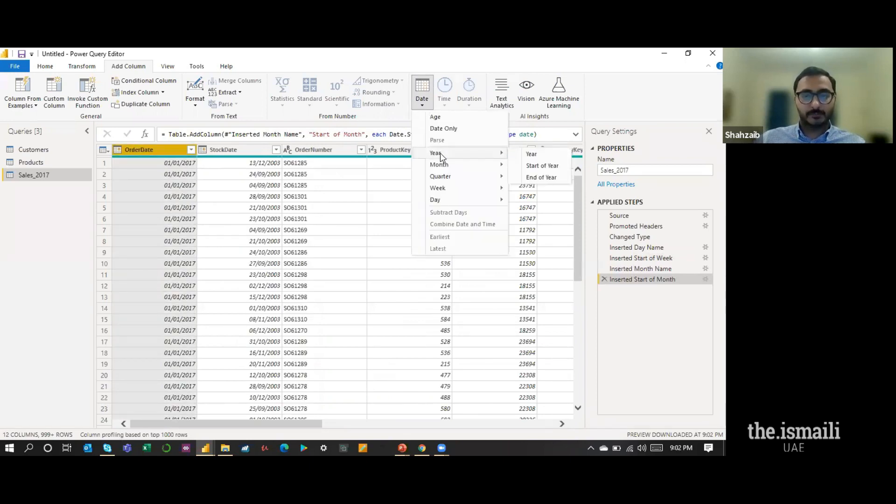
pyautogui.click(524, 159)
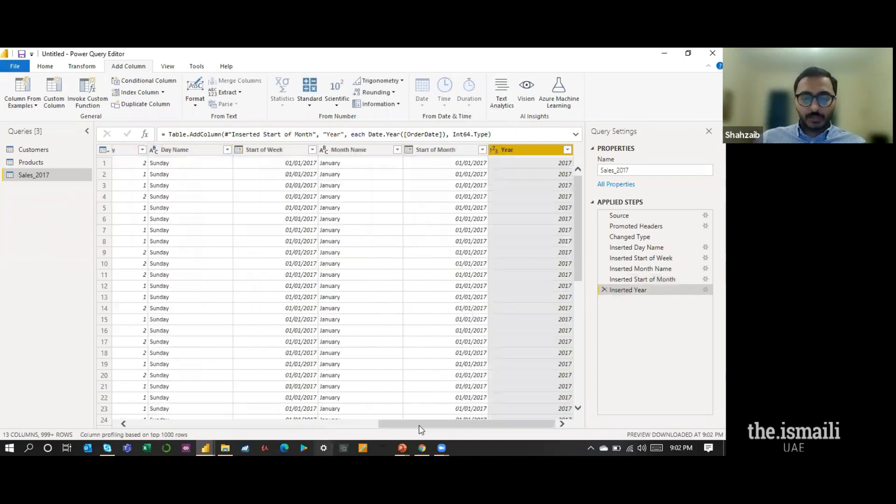
pyautogui.moveTo(415, 428); pyautogui.dragTo(142, 327)
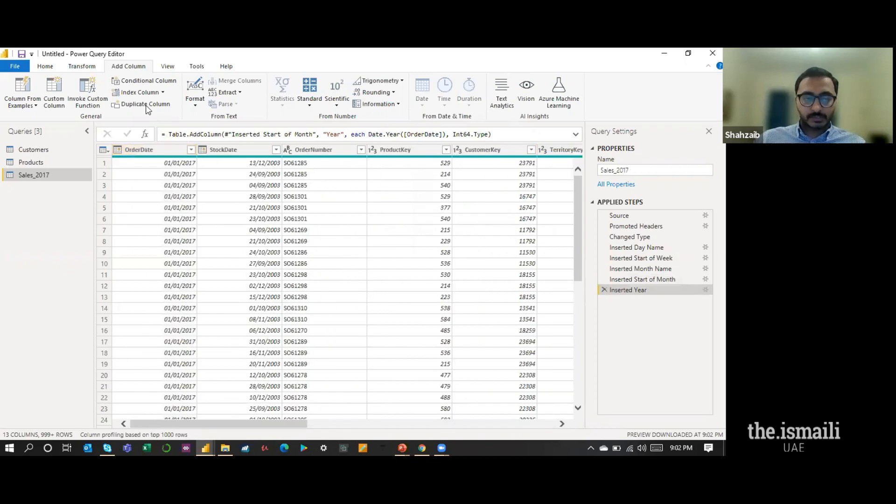
pyautogui.click(164, 151)
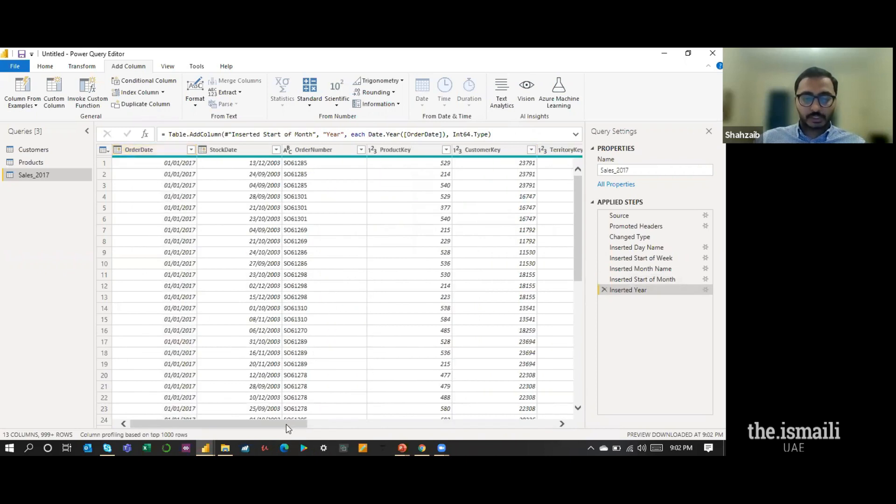
pyautogui.click(380, 425)
pyautogui.click(551, 423)
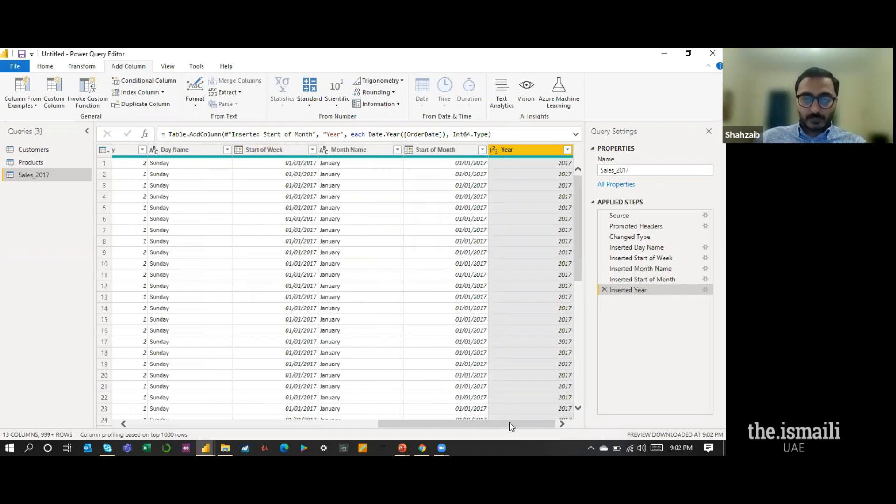
pyautogui.moveTo(511, 426); pyautogui.dragTo(188, 429)
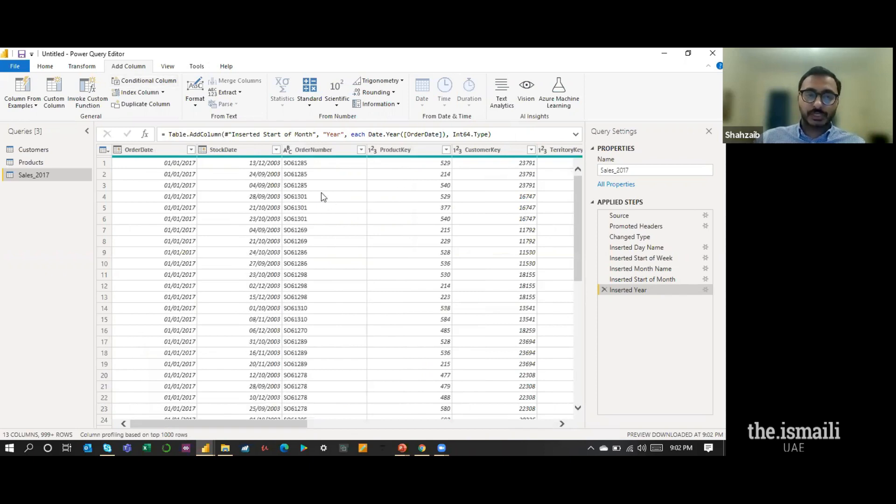
# - Examine the complete list of distinct values in the OrderQuantity column without applying a filter
pyautogui.click(82, 66)
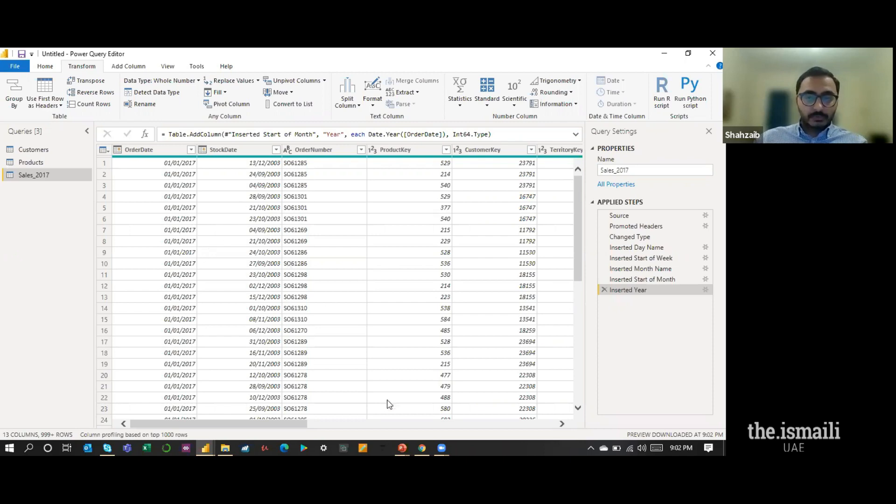
pyautogui.click(352, 424)
pyautogui.moveTo(353, 420); pyautogui.dragTo(448, 410)
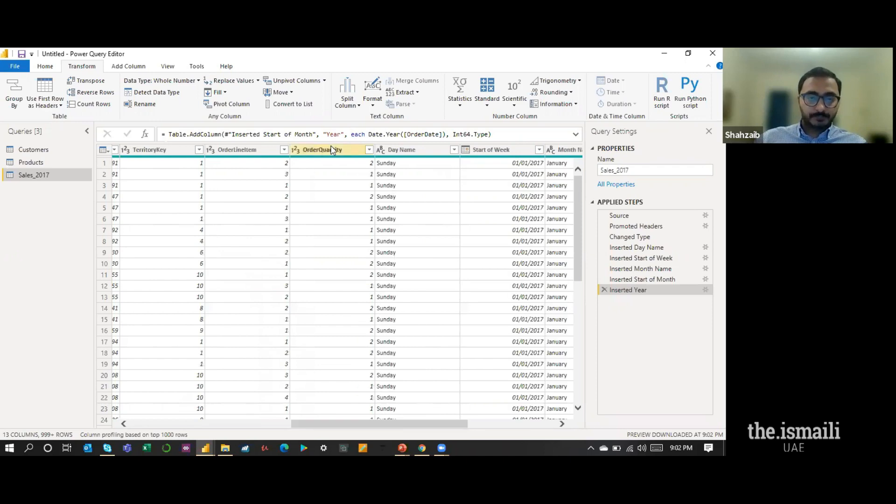
pyautogui.click(337, 295)
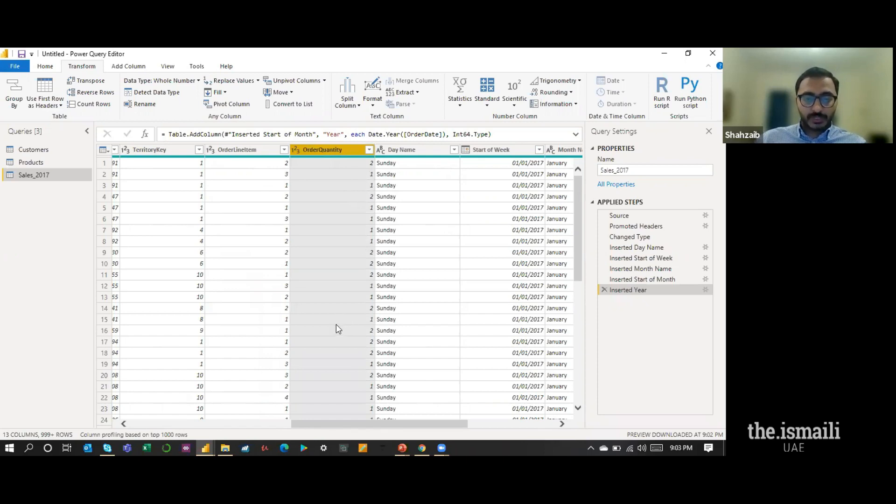
pyautogui.click(368, 151)
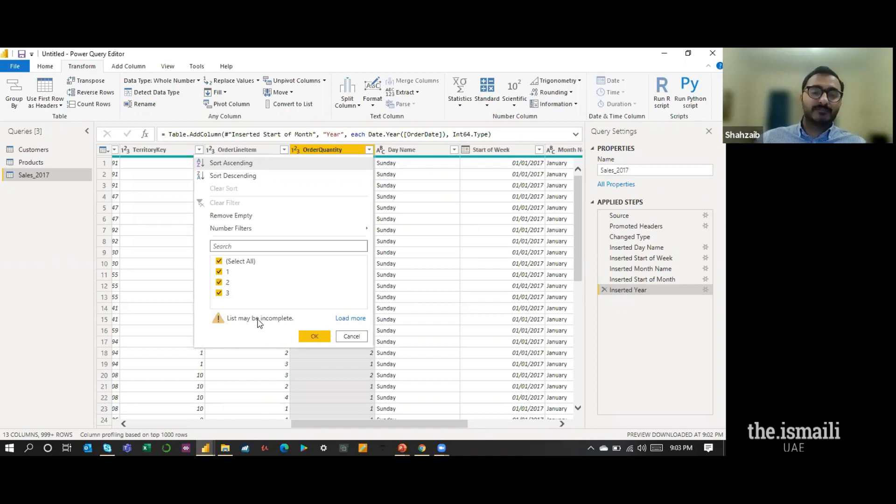
pyautogui.click(340, 321)
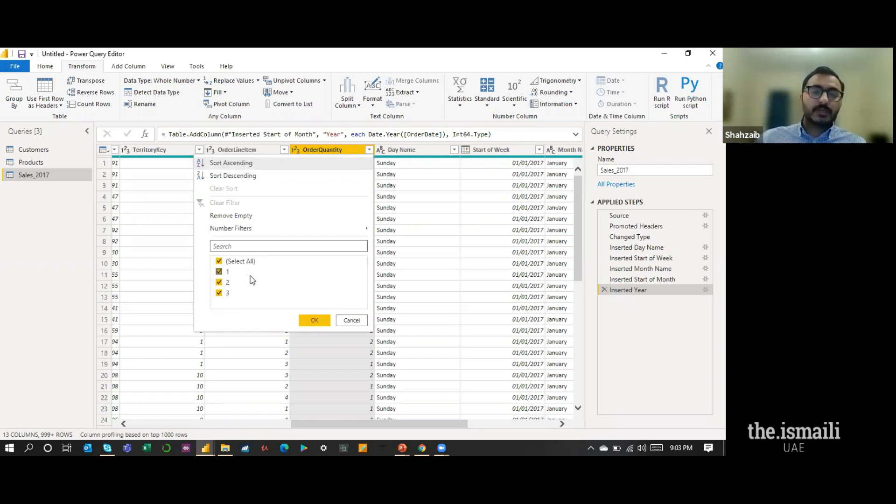
pyautogui.click(352, 322)
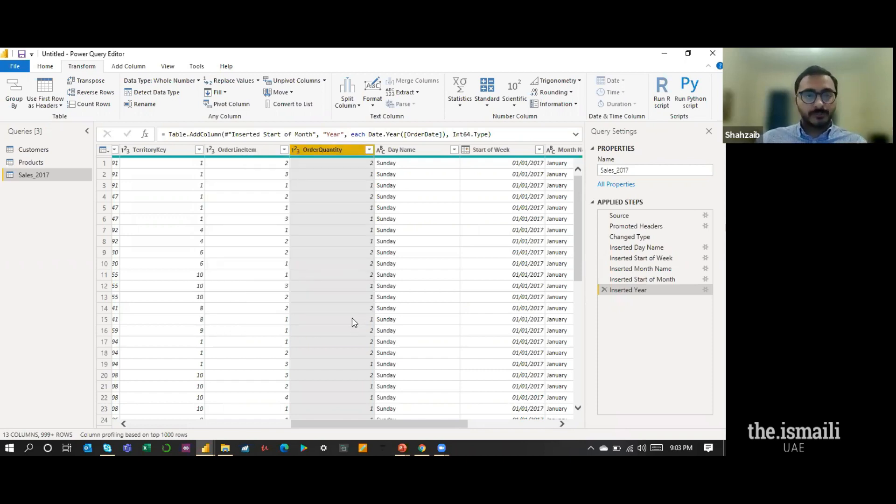
# - Start a conditional column in the Sales_2017 query and name it Order Type
pyautogui.click(130, 69)
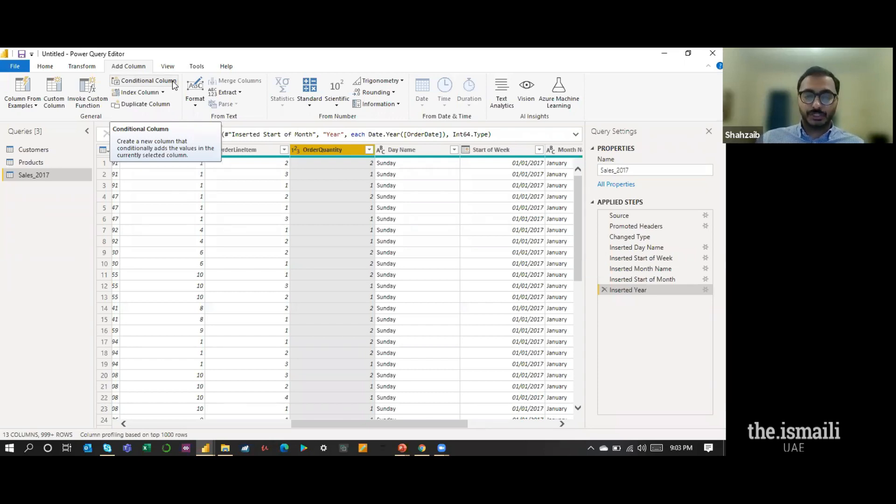
pyautogui.rightClick(172, 83)
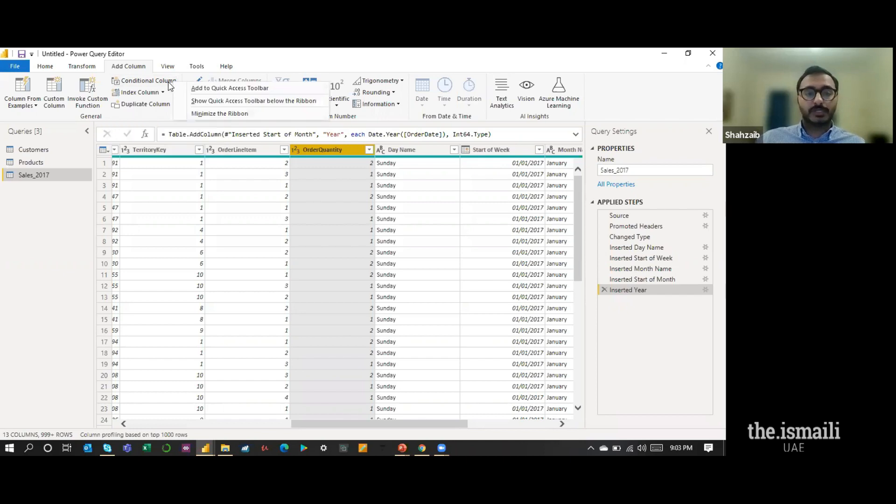
pyautogui.click(166, 83)
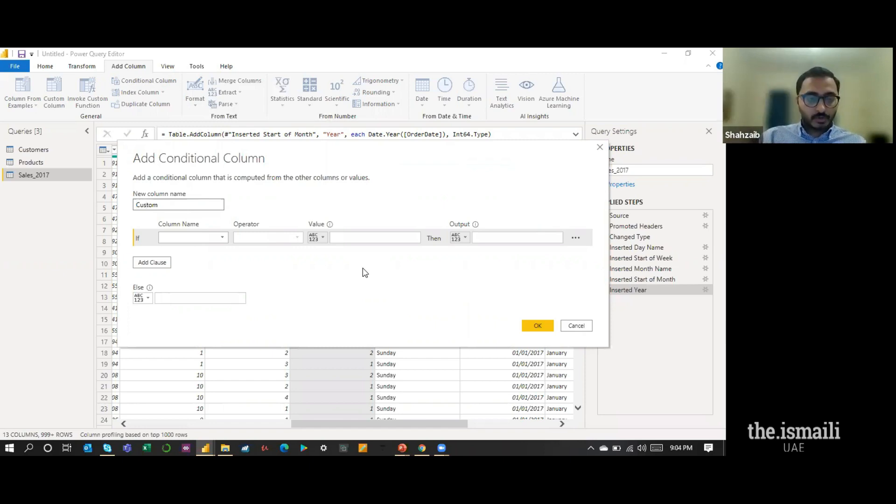
pyautogui.click(365, 273)
pyautogui.write('O')
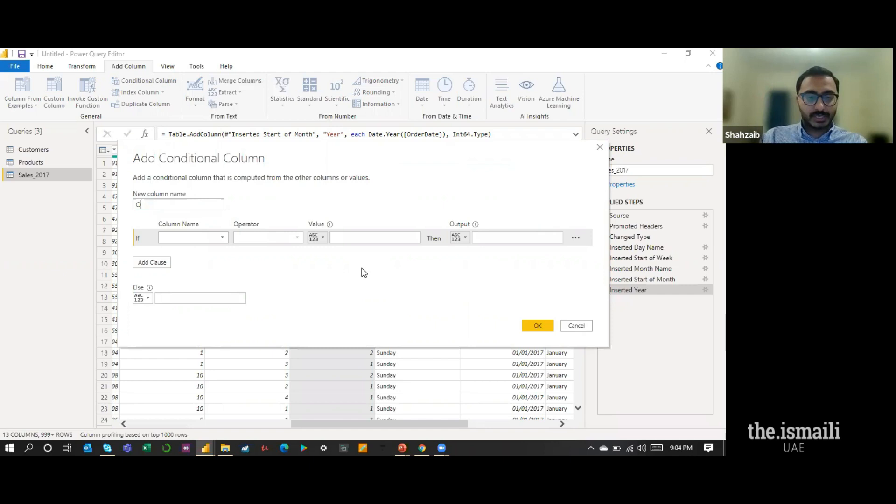
pyautogui.write('rder')
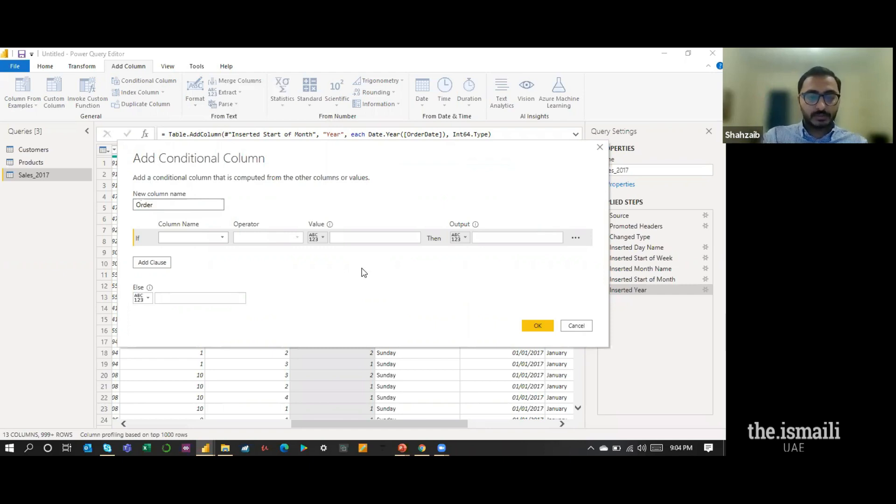
pyautogui.write(' Type')
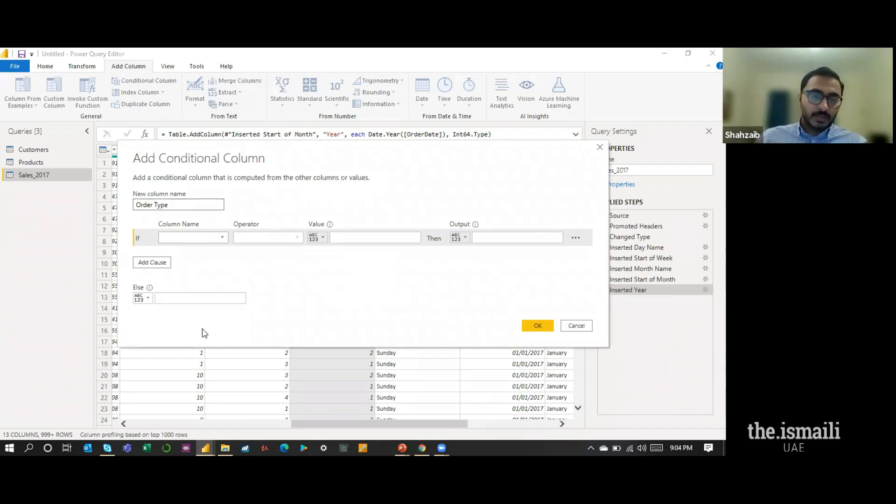
# - Define the first Order Type condition so that OrderQuantity equals 1 outputs "Single Item"
pyautogui.click(222, 238)
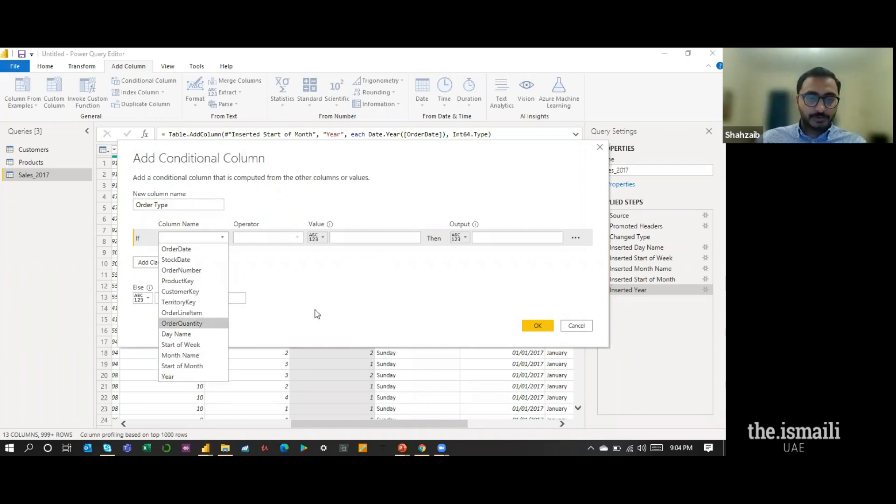
pyautogui.click(206, 323)
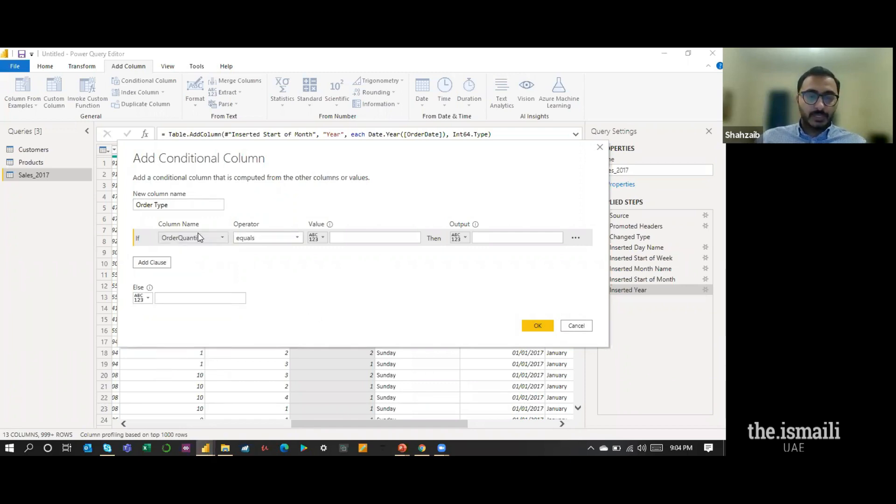
pyautogui.click(358, 239)
pyautogui.write('1')
pyautogui.click(496, 237)
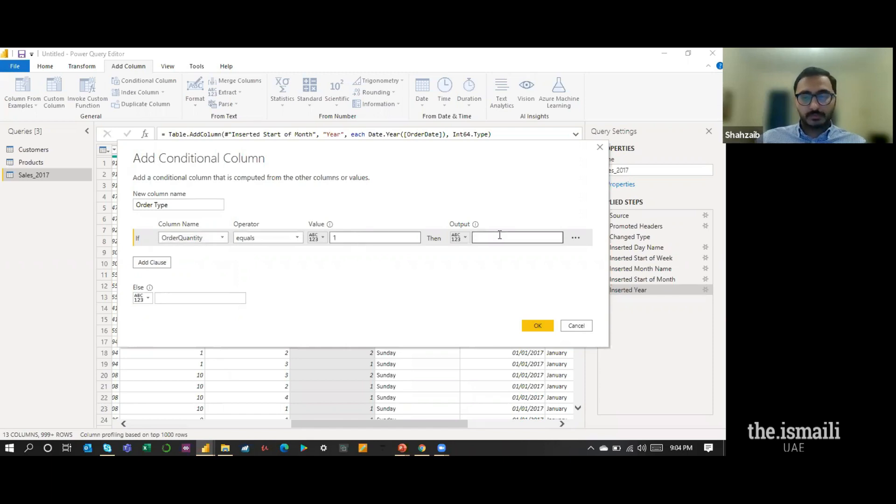
pyautogui.write('Single Item')
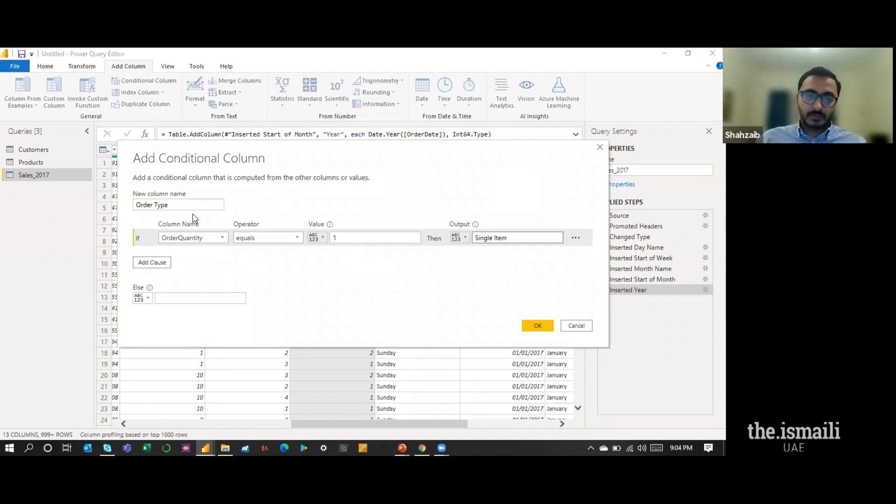
# - Add an else-if clause to Order Type so that OrderQuantity is greater than 1 outputs "Multiple Items"
pyautogui.click(167, 260)
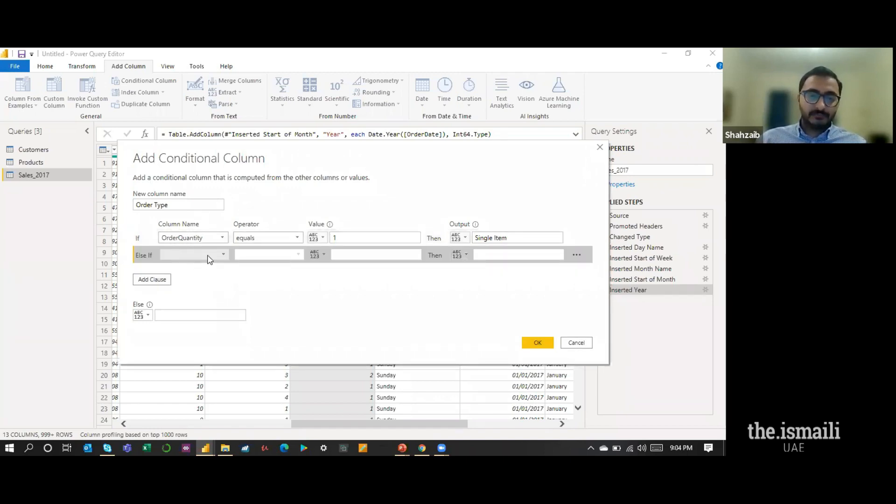
pyautogui.click(209, 259)
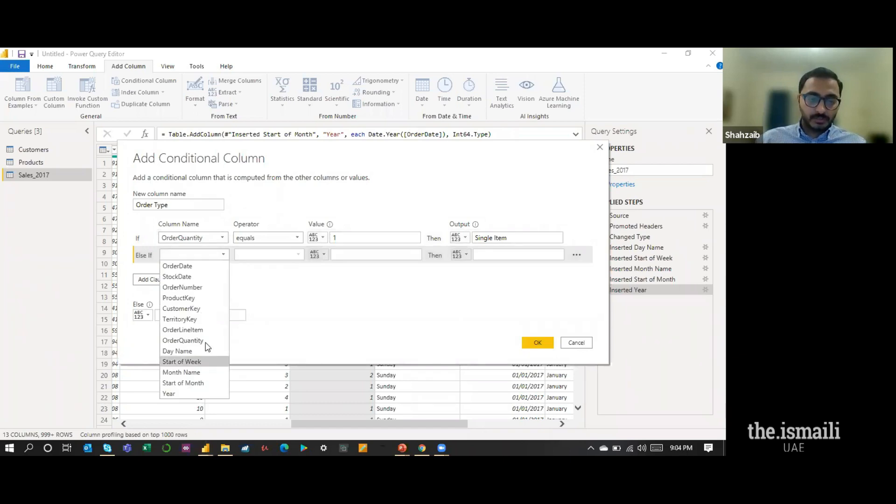
pyautogui.click(183, 341)
pyautogui.click(260, 255)
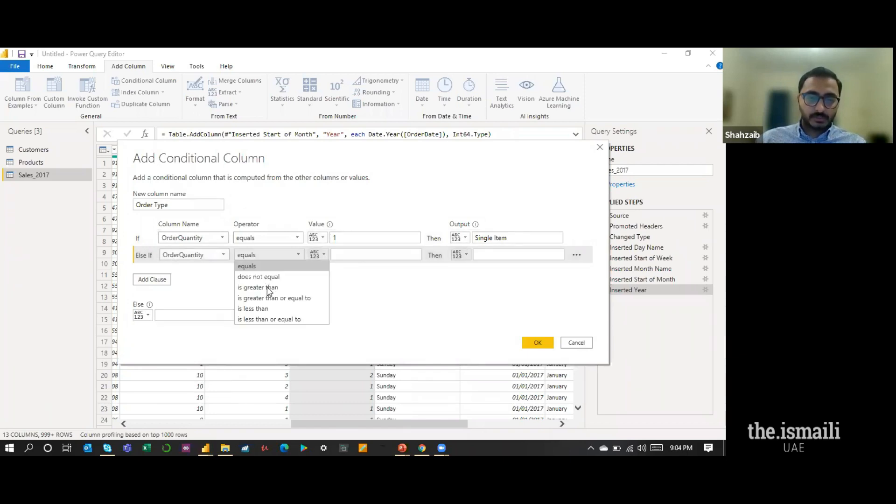
pyautogui.click(258, 287)
pyautogui.click(352, 256)
pyautogui.write('1')
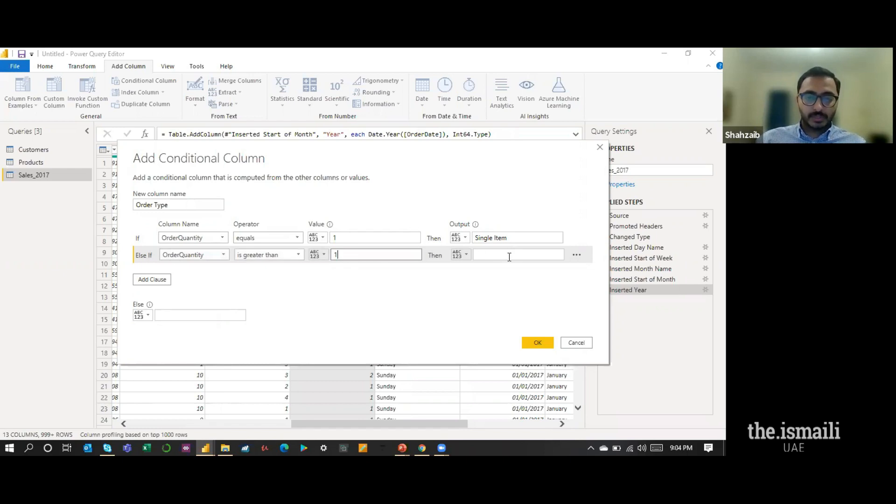
pyautogui.press('Tab')
pyautogui.write('Mult')
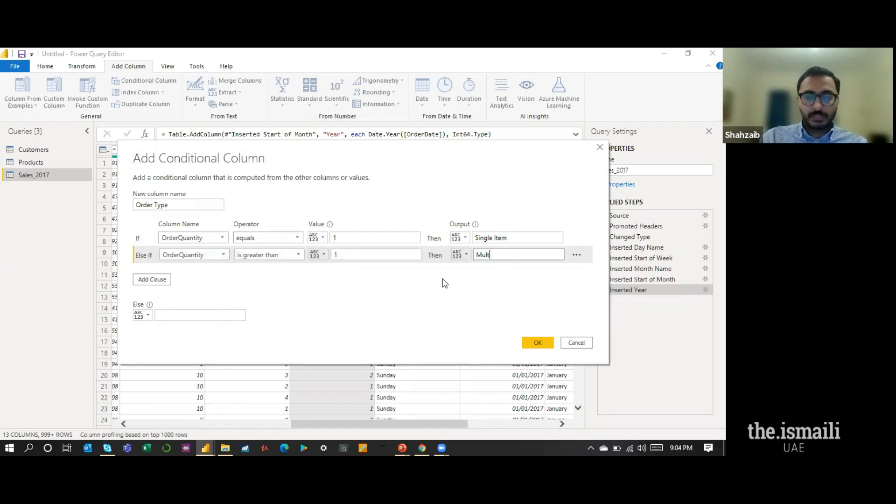
pyautogui.write('iple Items')
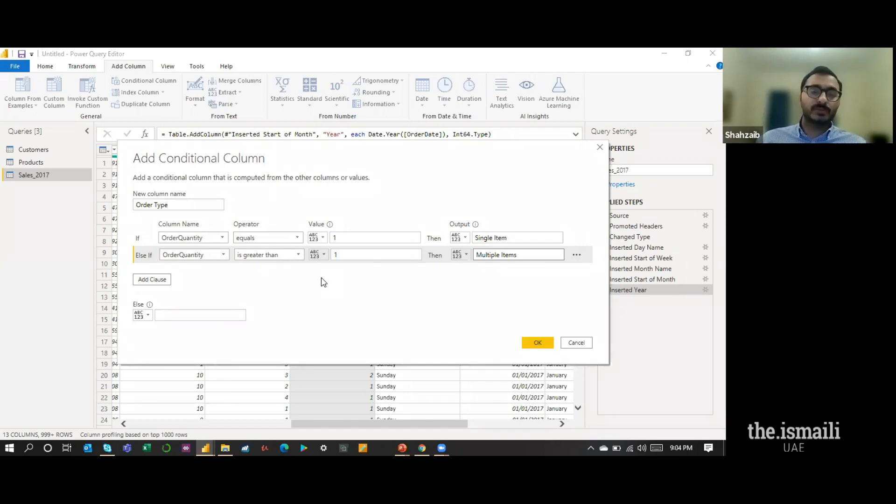
# - Set the Else output of Order Type to "Others" and create the conditional column
pyautogui.click(205, 315)
pyautogui.write('Others')
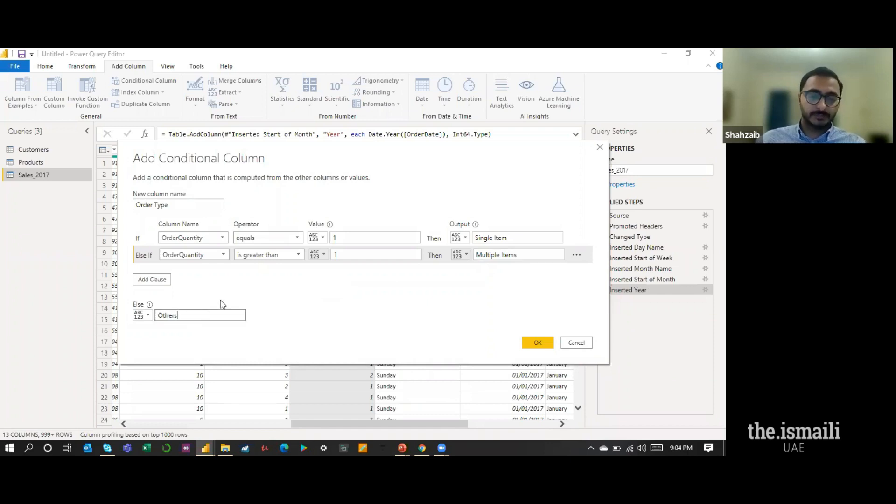
pyautogui.click(537, 345)
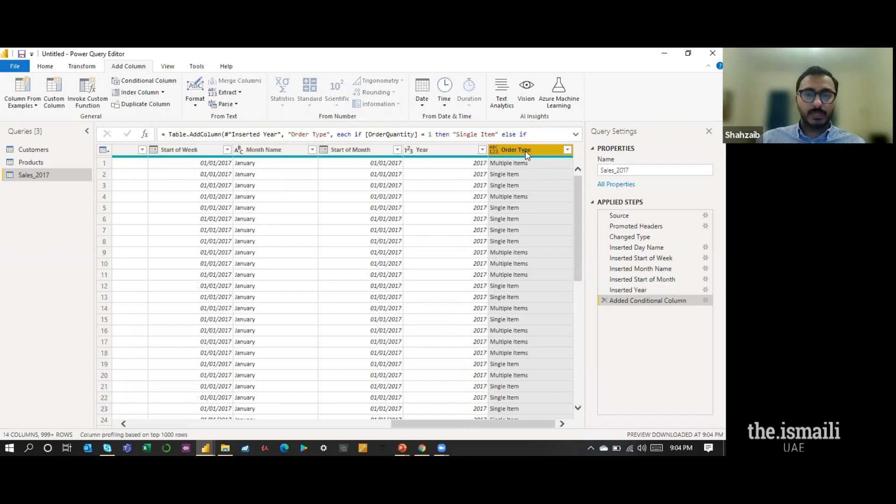
# - Review the full Order Type formula and load the column's complete list of filter values without applying a filter
pyautogui.click(576, 136)
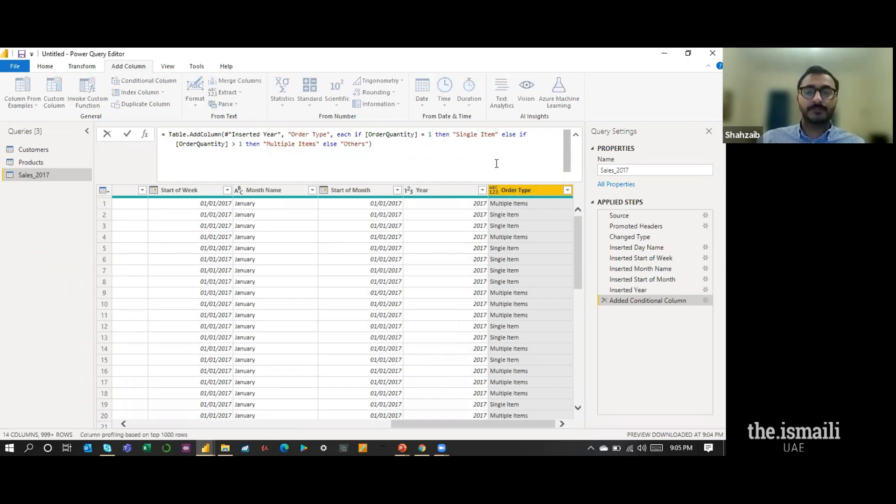
pyautogui.click(576, 135)
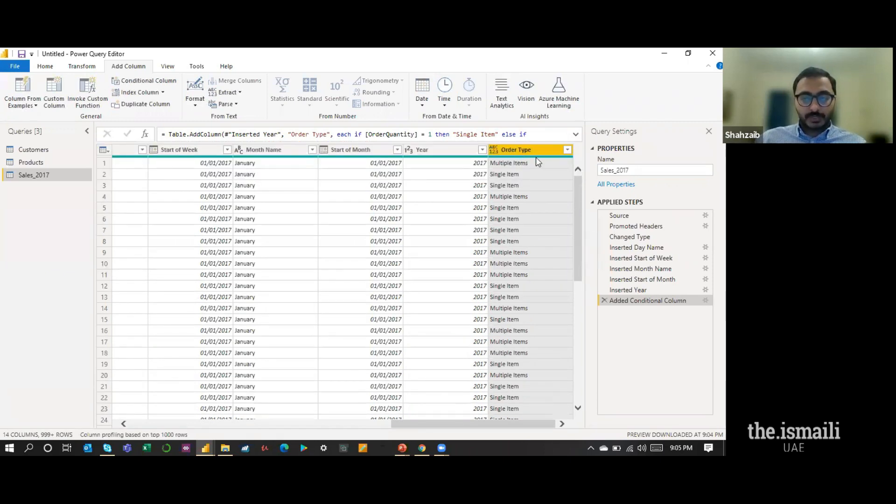
pyautogui.moveTo(578, 241); pyautogui.dragTo(581, 198)
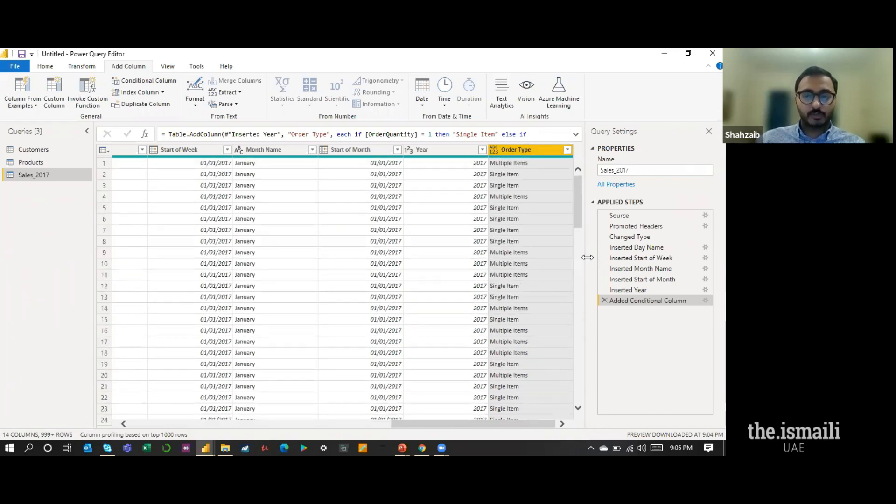
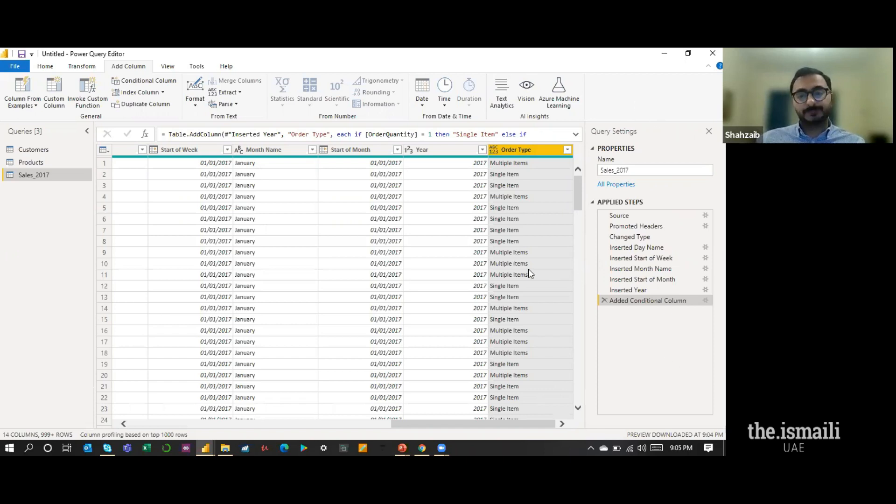
pyautogui.click(568, 150)
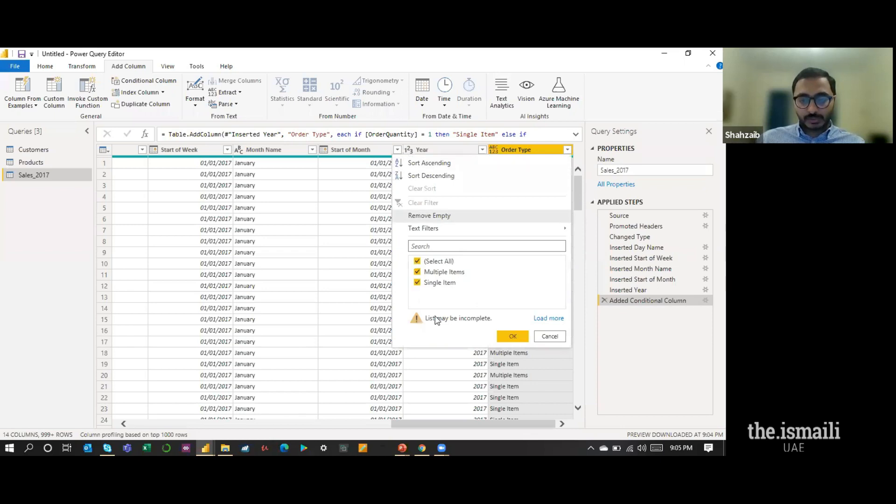
pyautogui.click(552, 322)
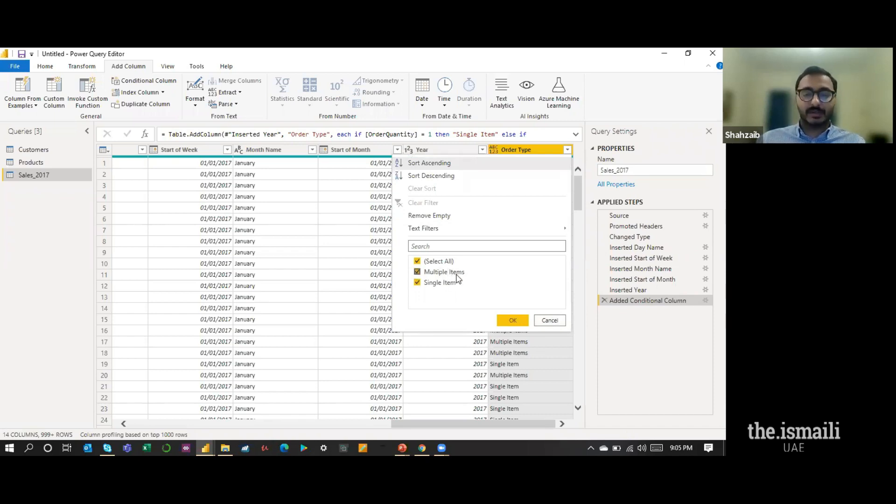
pyautogui.click(549, 321)
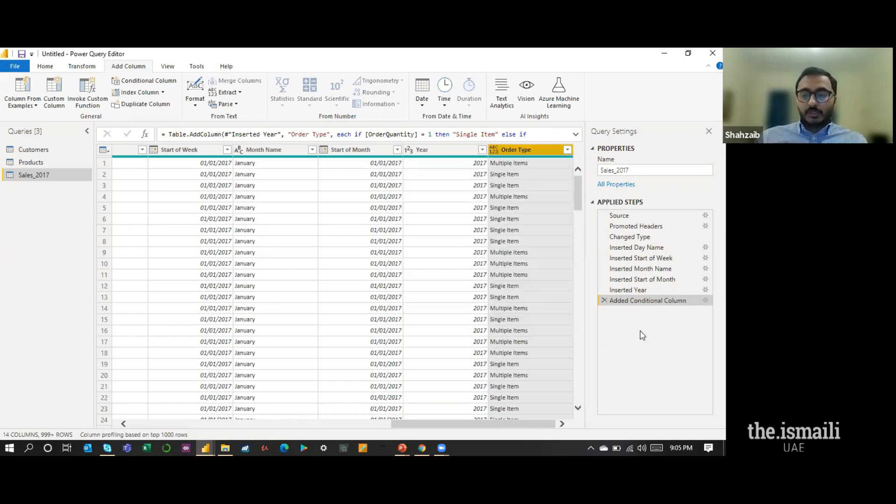
# - Close the Power Query Editor with the query changes applied and collapse the ribbon in the report window
pyautogui.moveTo(423, 427); pyautogui.dragTo(236, 437)
pyautogui.moveTo(163, 429); pyautogui.dragTo(148, 431)
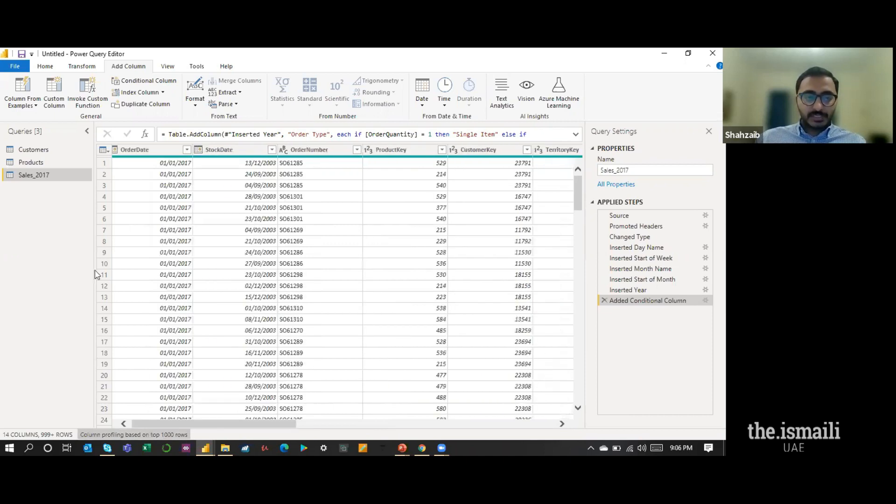
pyautogui.click(46, 65)
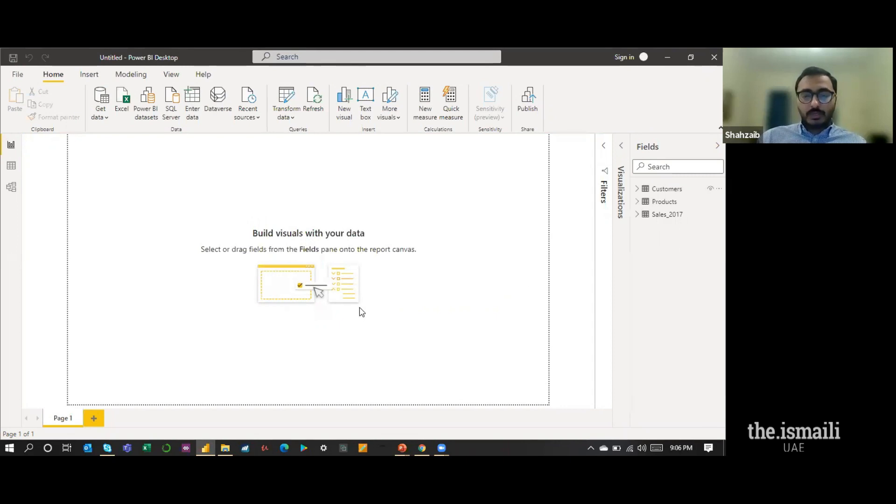
pyautogui.click(721, 127)
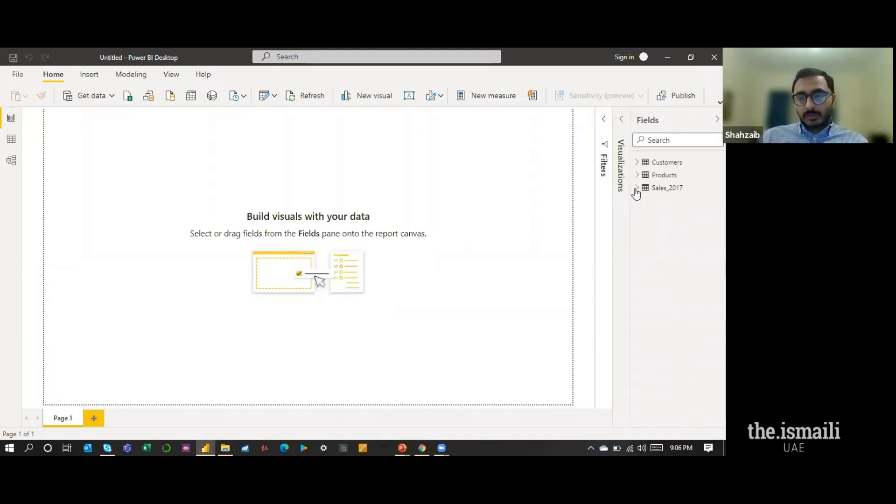
# - Insert a matrix visual on Page 1 and enlarge it to cover most of the canvas
pyautogui.click(621, 120)
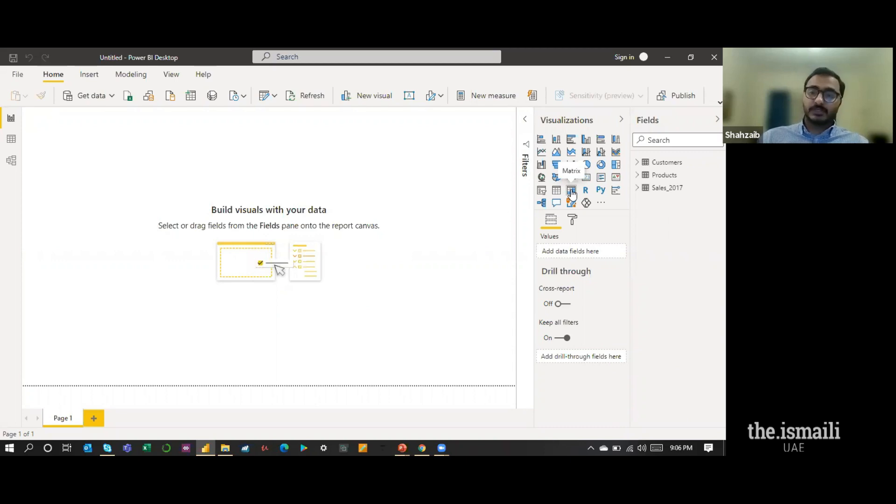
pyautogui.click(573, 194)
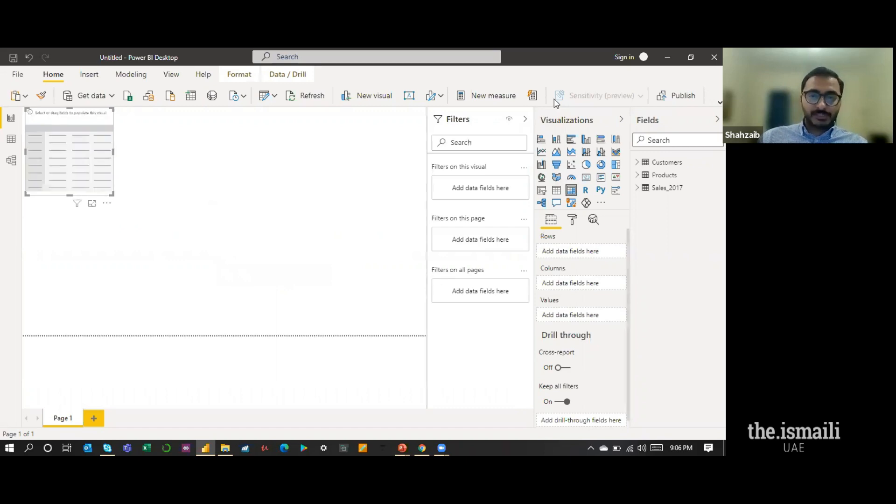
pyautogui.click(526, 122)
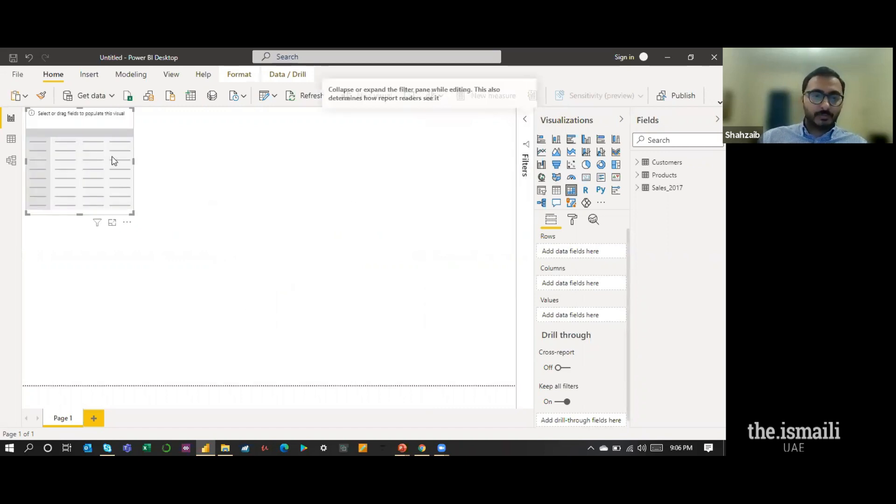
pyautogui.moveTo(133, 161); pyautogui.dragTo(419, 173)
pyautogui.moveTo(234, 212); pyautogui.dragTo(242, 319)
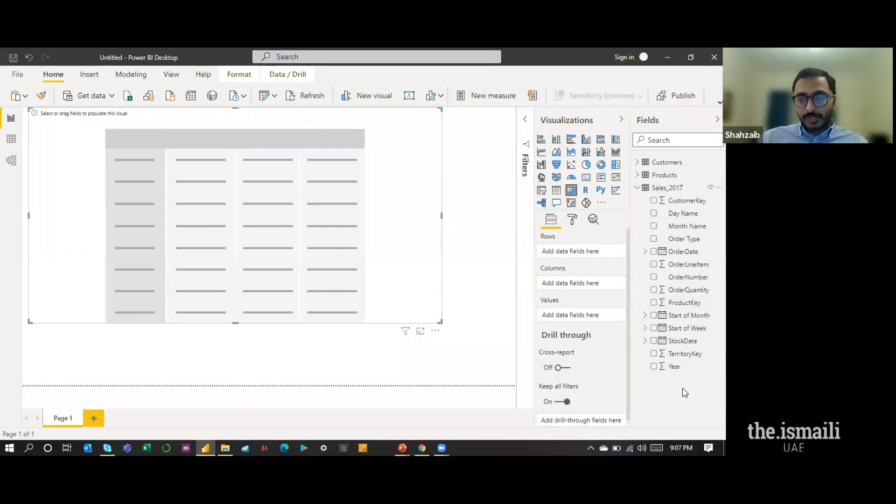
# - Fill the matrix from Sales_2017 with OrderQuantity as the values and ProductKey as the rows
pyautogui.click(654, 291)
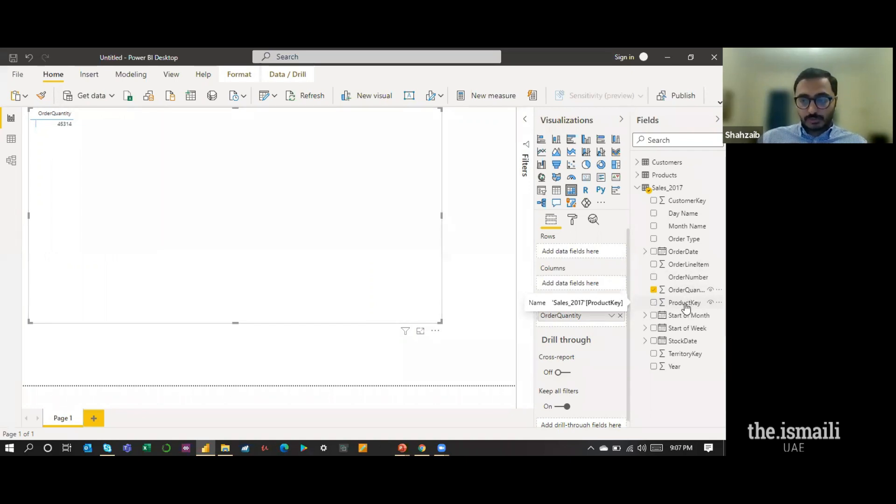
pyautogui.click(655, 304)
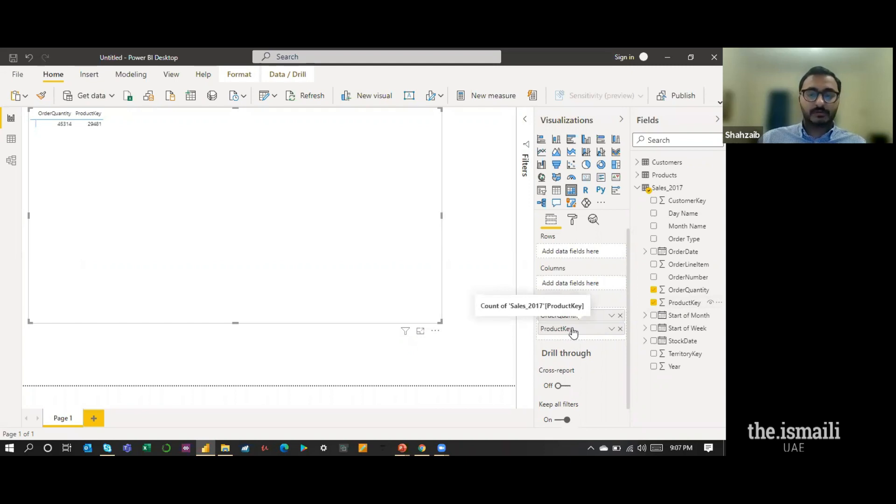
pyautogui.moveTo(575, 333); pyautogui.dragTo(543, 253)
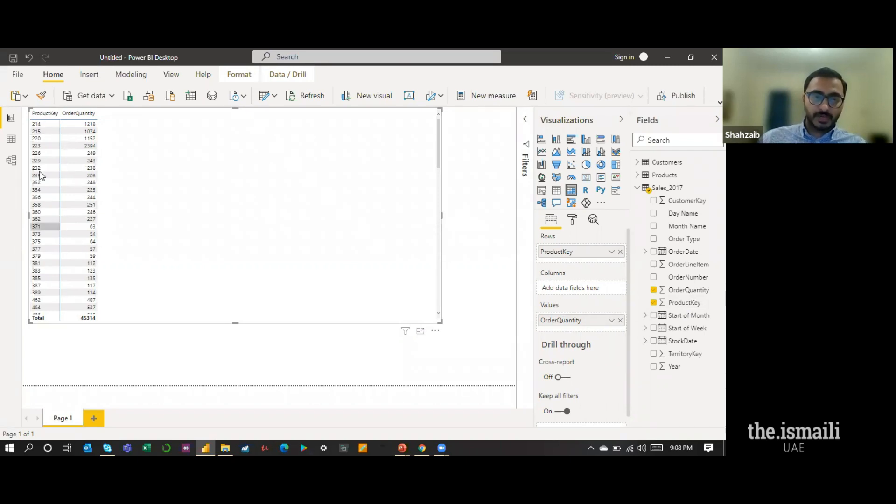
# - Narrow the matrix to about half its width and move it toward the middle of the page
pyautogui.moveTo(442, 216); pyautogui.dragTo(250, 220)
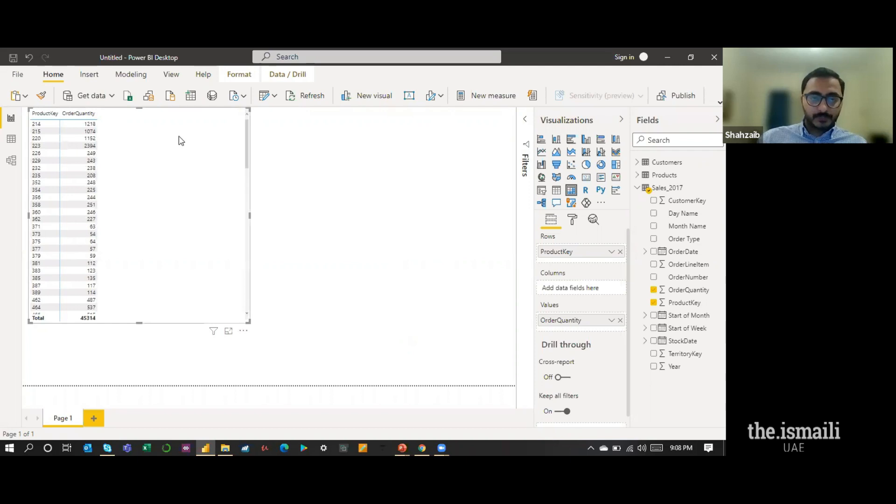
pyautogui.moveTo(180, 136); pyautogui.dragTo(278, 143)
pyautogui.click(418, 239)
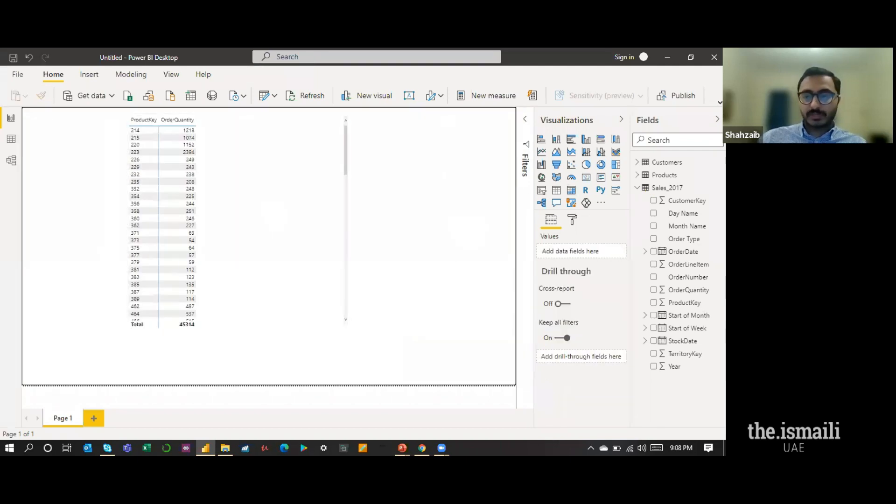
# - Replace ProductKey in the matrix rows with the ProductName field from the Products table
pyautogui.click(638, 176)
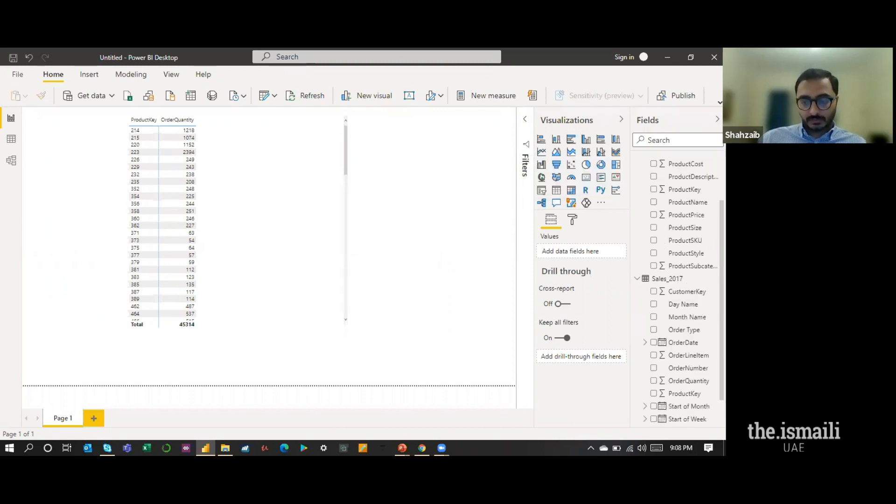
pyautogui.scroll(-1, 677, 290)
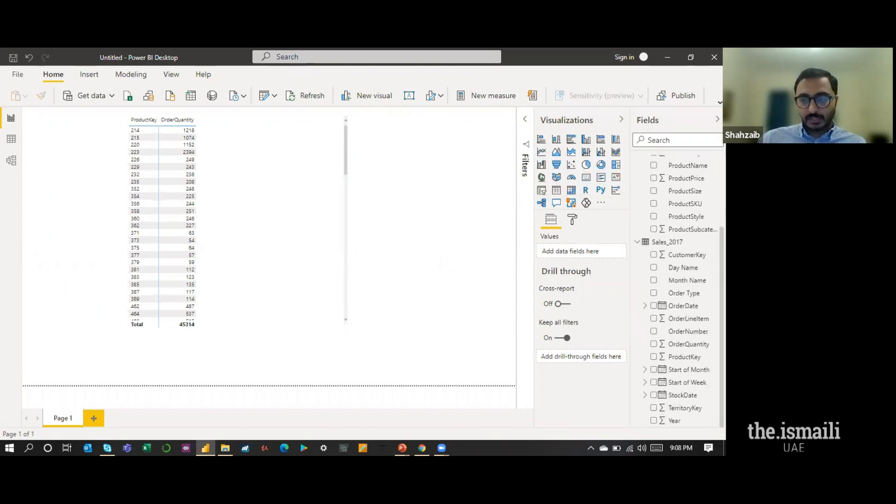
pyautogui.click(262, 199)
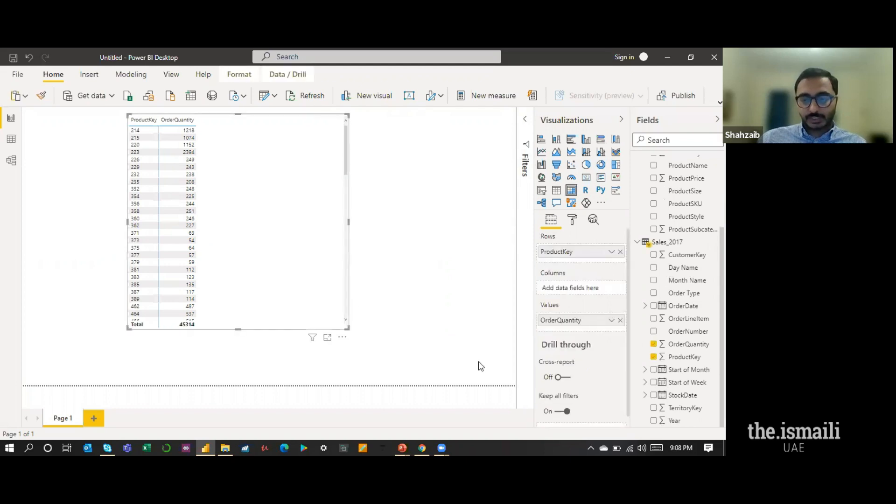
pyautogui.click(620, 252)
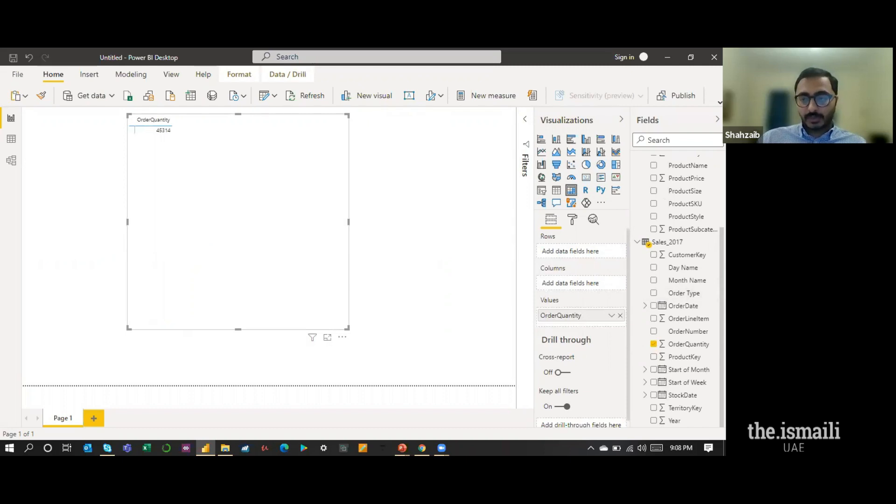
pyautogui.scroll(2, 698, 216)
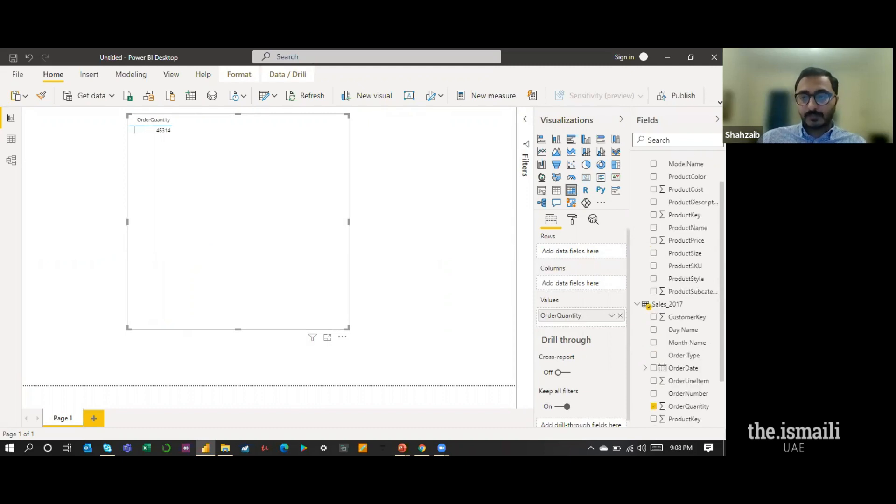
pyautogui.moveTo(611, 252); pyautogui.dragTo(586, 254)
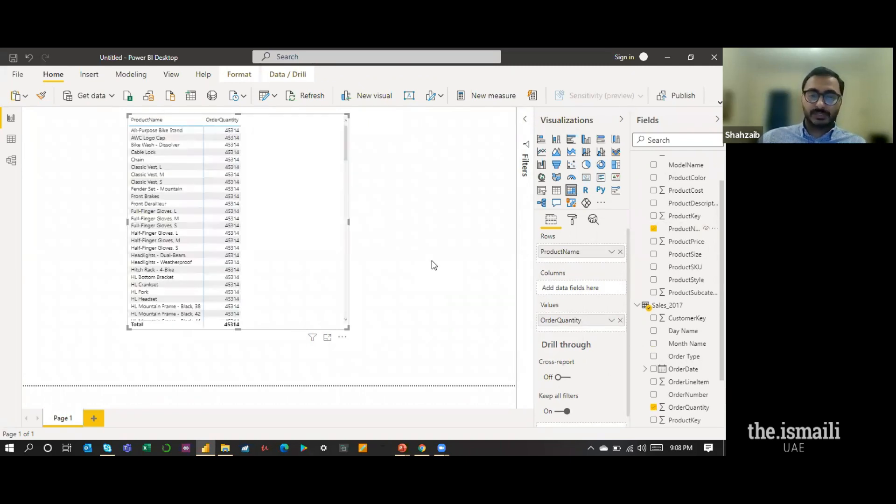
# - Examine the OrderQuantity values listed for the different product names in the matrix
pyautogui.click(164, 132)
pyautogui.click(165, 292)
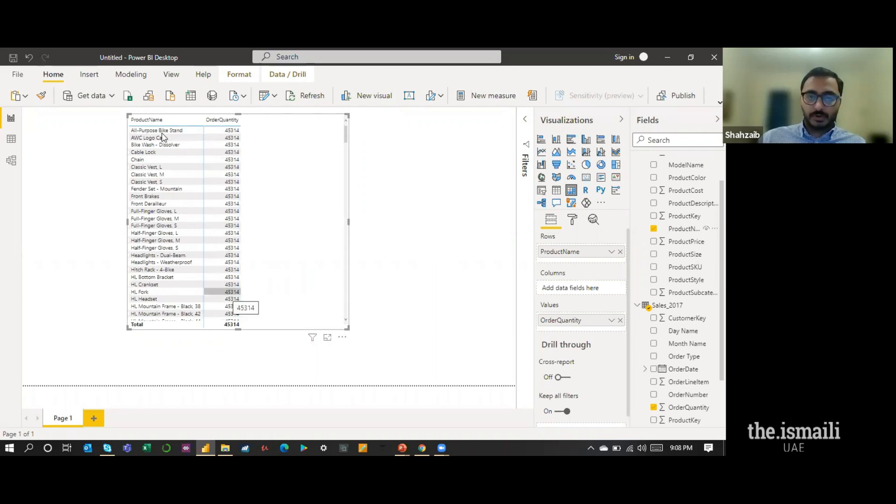
pyautogui.click(160, 152)
pyautogui.click(157, 248)
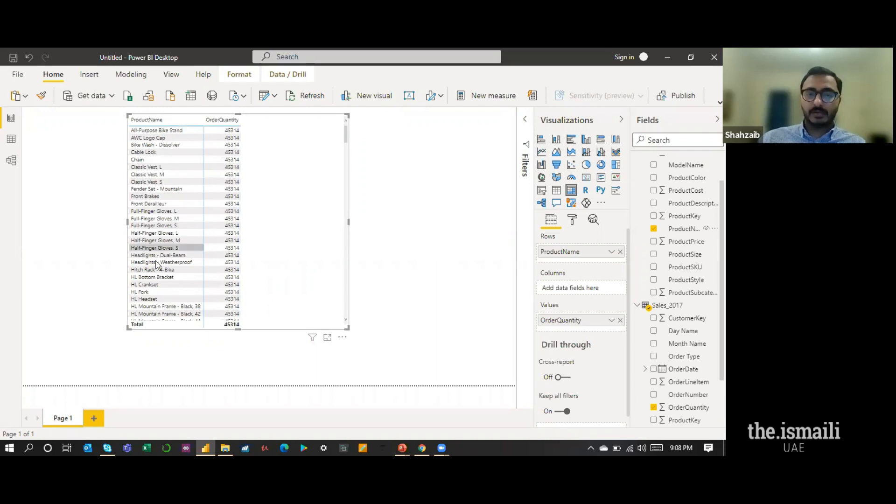
pyautogui.click(158, 263)
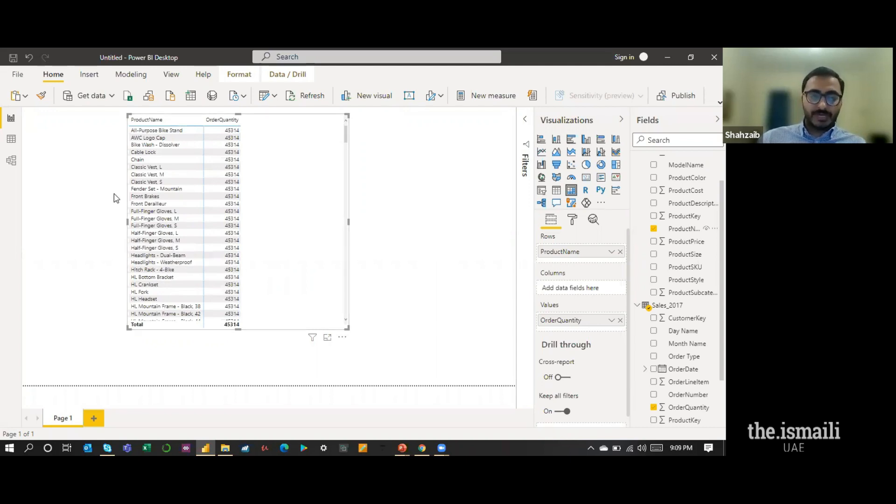
# - Open the data model diagram and examine the fields of the Sales_2017, Products and Customers tables for shared keys
pyautogui.click(12, 161)
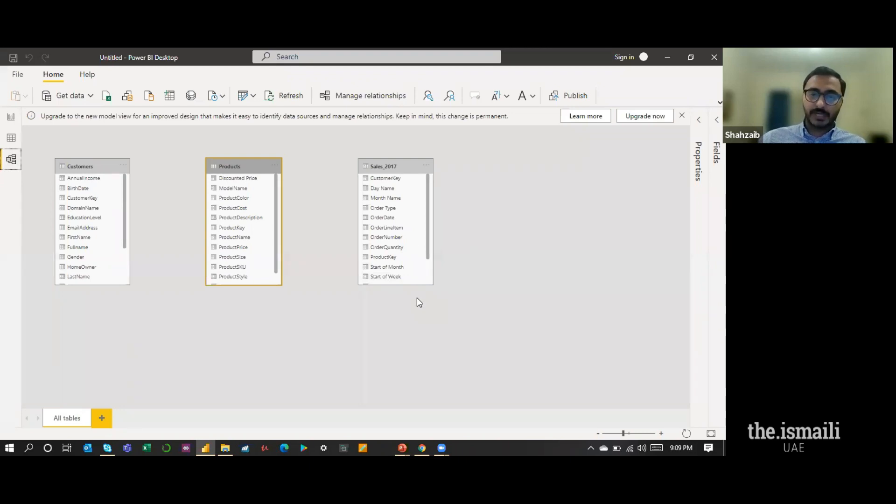
pyautogui.scroll(-1, 397, 233)
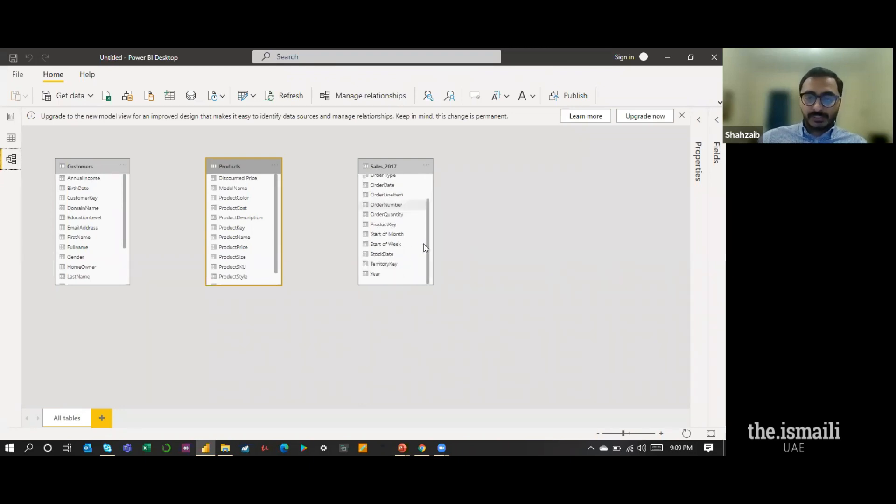
pyautogui.scroll(1, 403, 259)
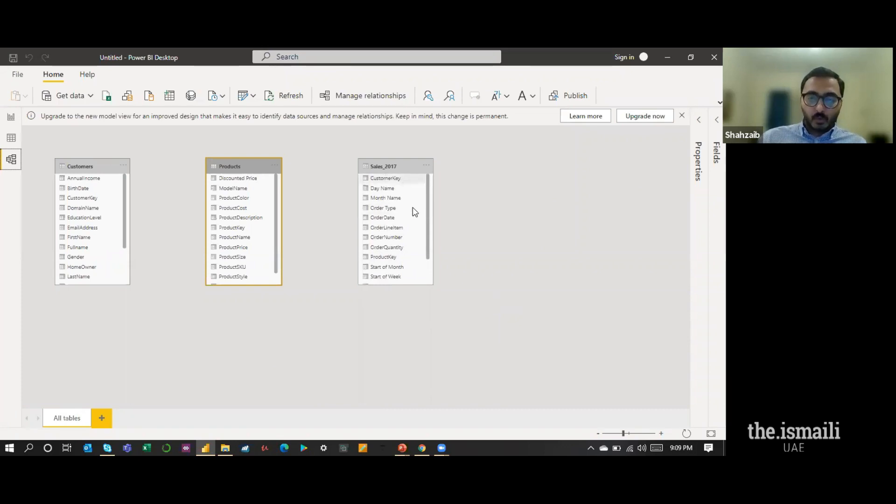
pyautogui.scroll(-1, 402, 248)
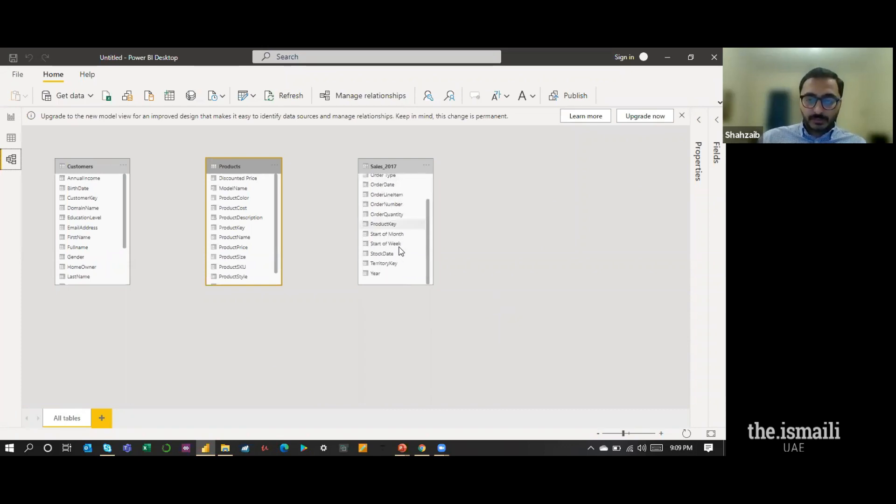
pyautogui.scroll(1, 402, 252)
pyautogui.scroll(1, 399, 224)
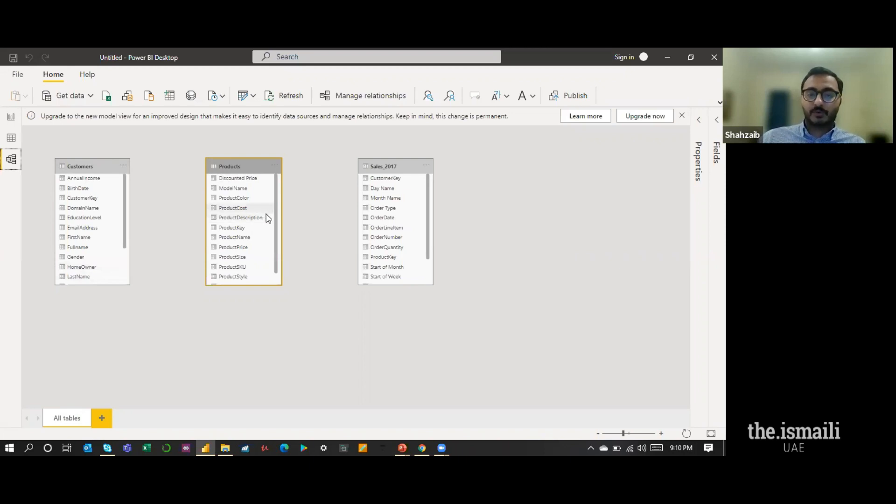
pyautogui.scroll(-1, 264, 217)
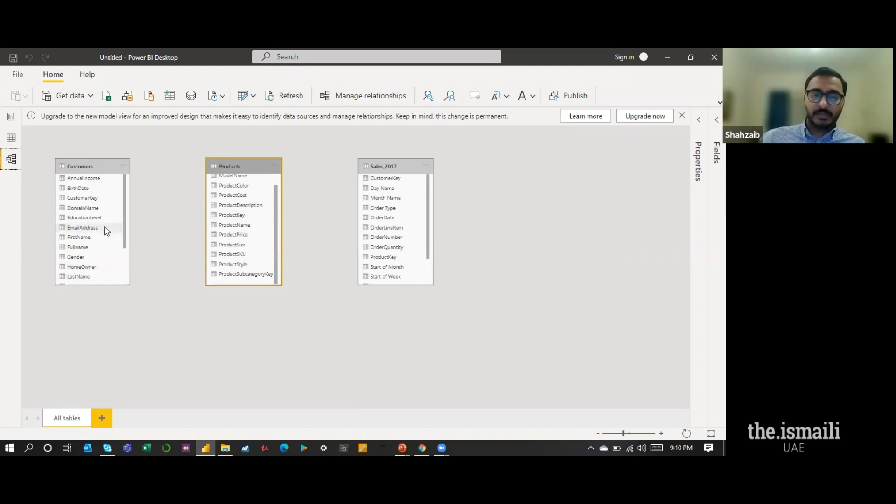
pyautogui.scroll(-3, 109, 228)
pyautogui.scroll(3, 96, 186)
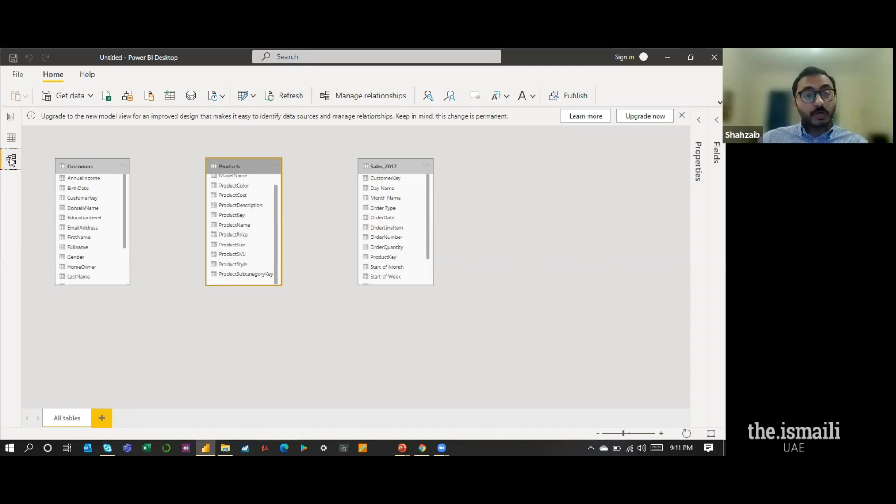
# - Autodetect the relationships between the Customers, Products and Sales_2017 tables
pyautogui.click(389, 95)
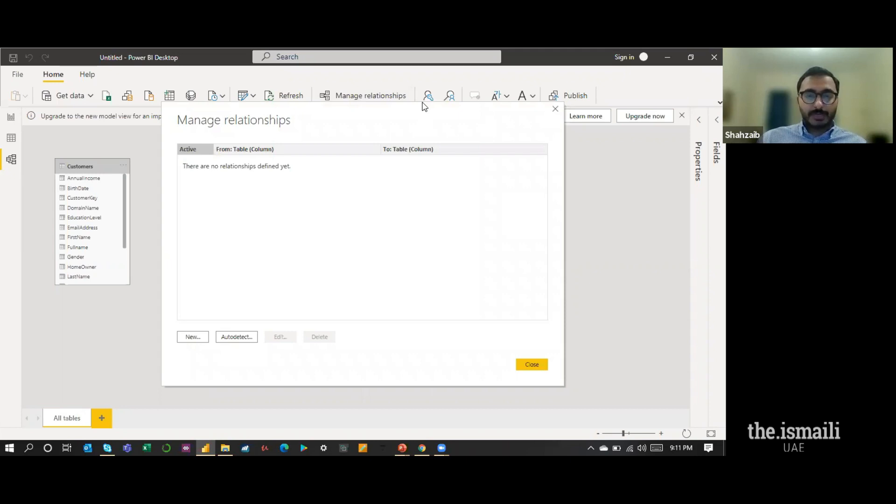
pyautogui.moveTo(422, 105); pyautogui.dragTo(556, 107)
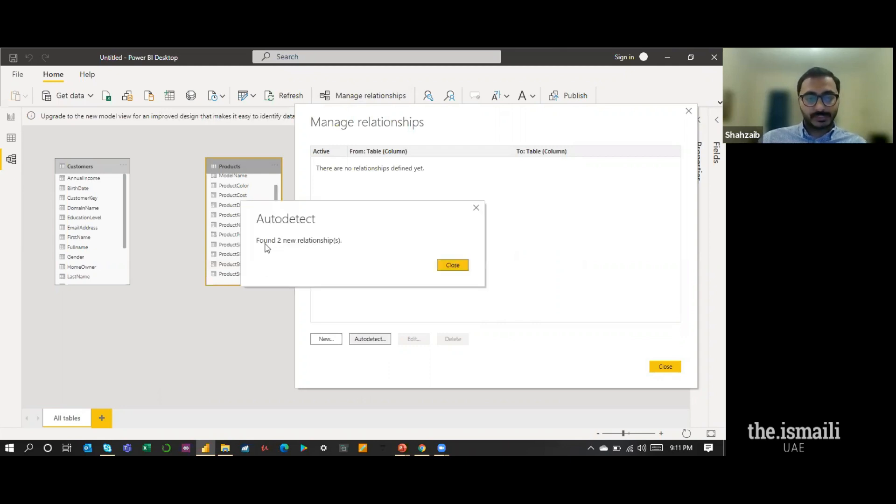
pyautogui.click(452, 265)
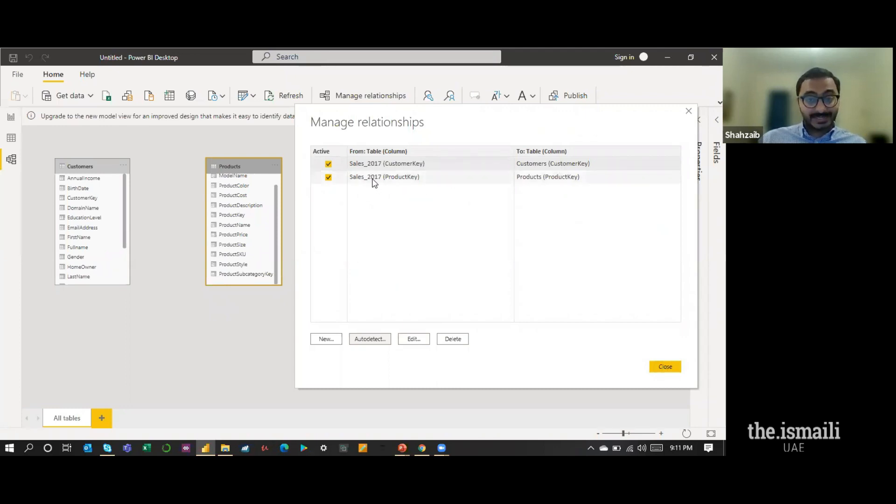
pyautogui.click(662, 367)
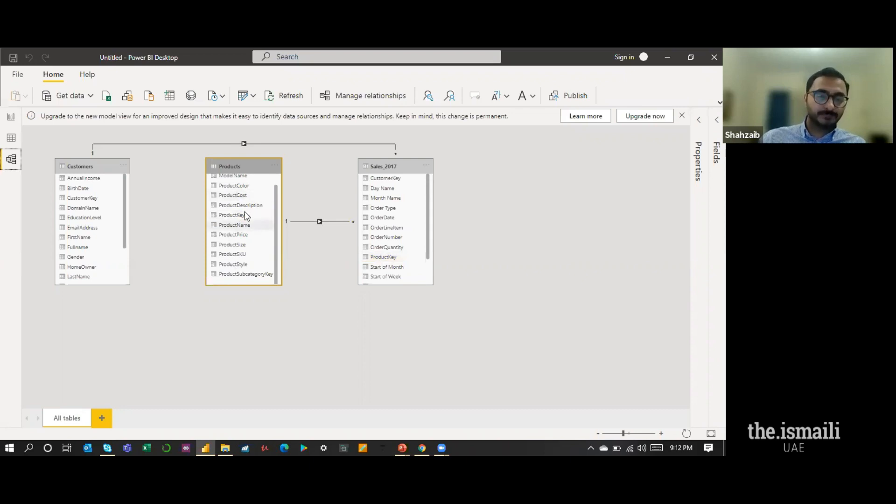
# - Return to the report page and examine the OrderQuantity values per ProductName throughout the matrix
pyautogui.click(243, 145)
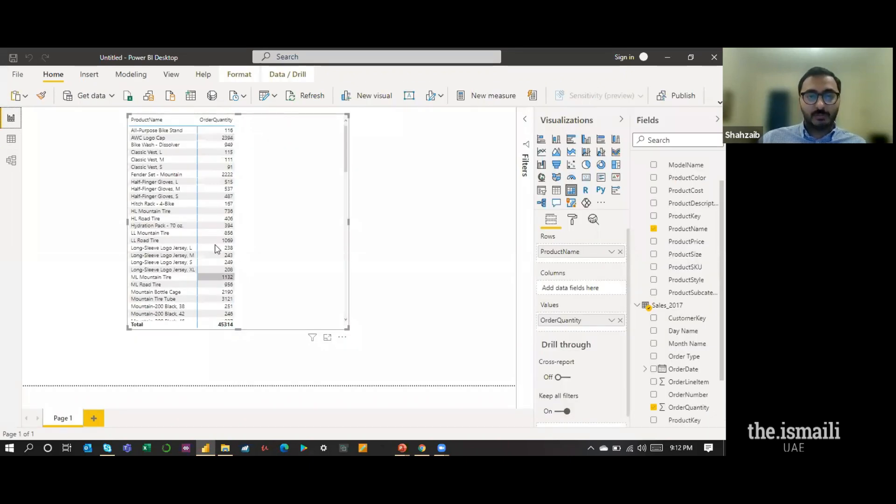
pyautogui.scroll(-5, 224, 255)
pyautogui.scroll(-5, 230, 263)
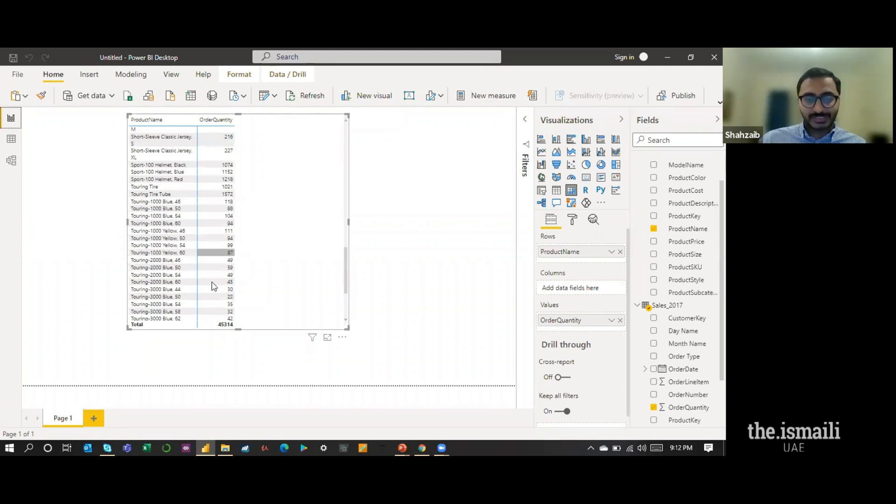
pyautogui.scroll(-5, 224, 308)
pyautogui.scroll(10, 238, 262)
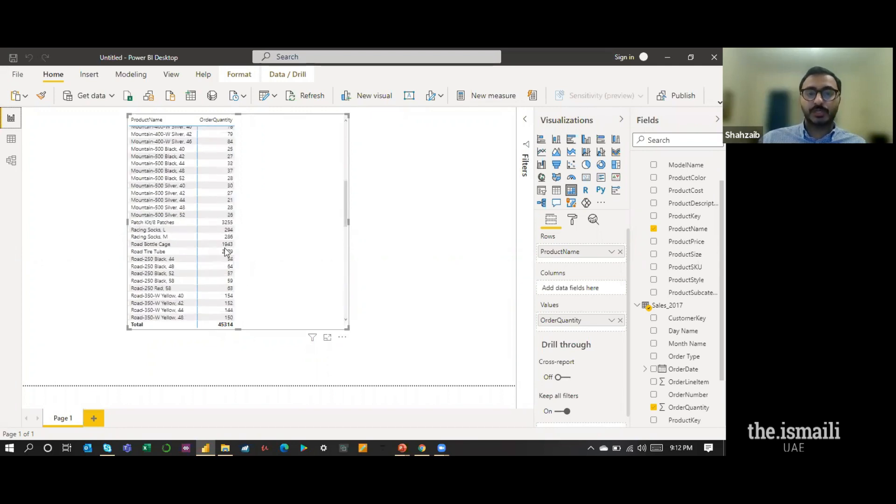
pyautogui.scroll(10, 236, 229)
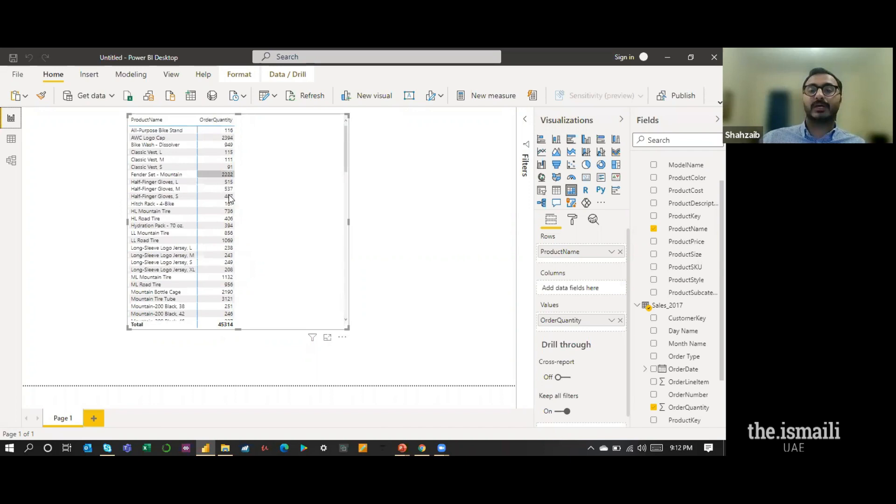
# - Narrow the product matrix to fit its two columns and place a new empty matrix to its right on the page
pyautogui.moveTo(304, 219); pyautogui.dragTo(250, 218)
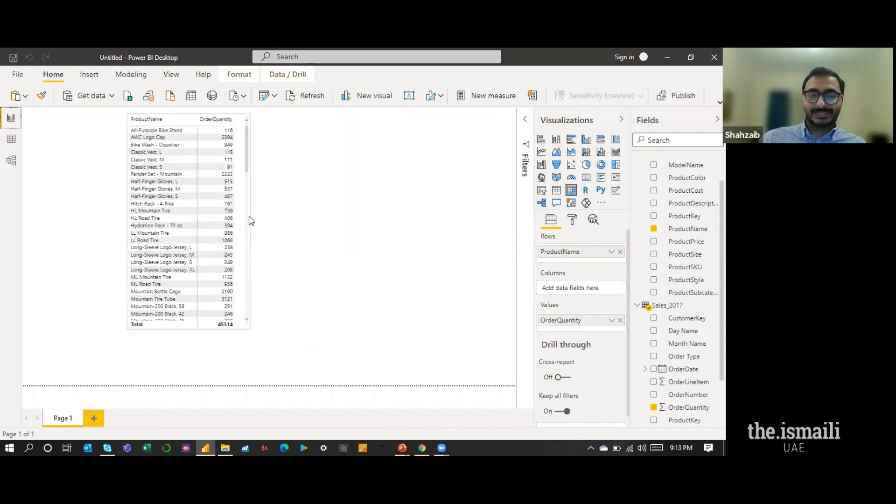
pyautogui.click(321, 226)
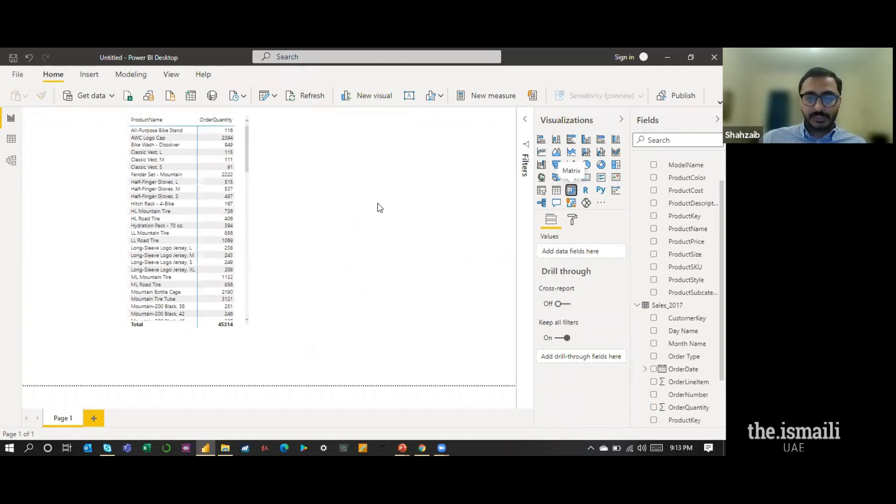
pyautogui.moveTo(73, 142); pyautogui.dragTo(355, 159)
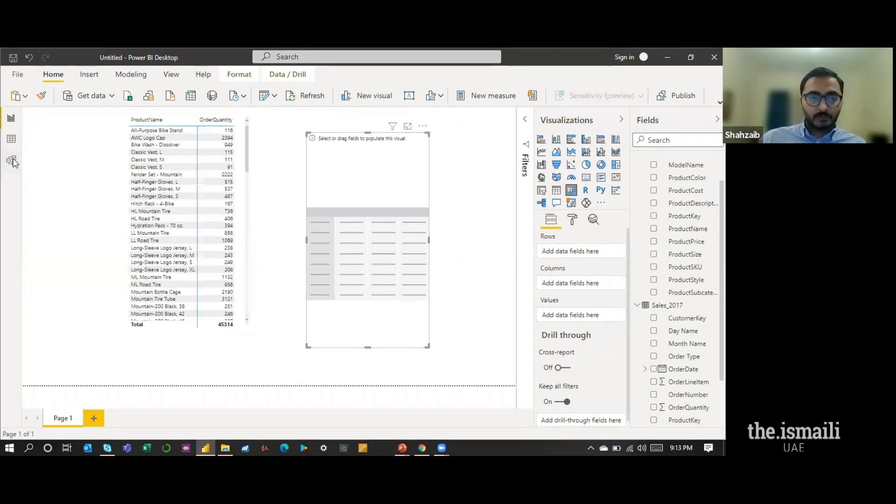
# - Delete the relationship between the Customers and Sales_2017 tables in the data model diagram
pyautogui.click(11, 161)
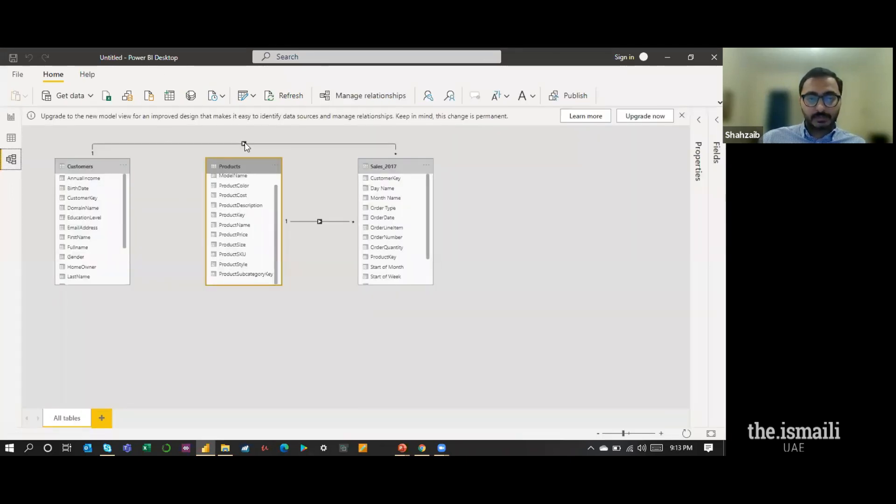
pyautogui.rightClick(260, 145)
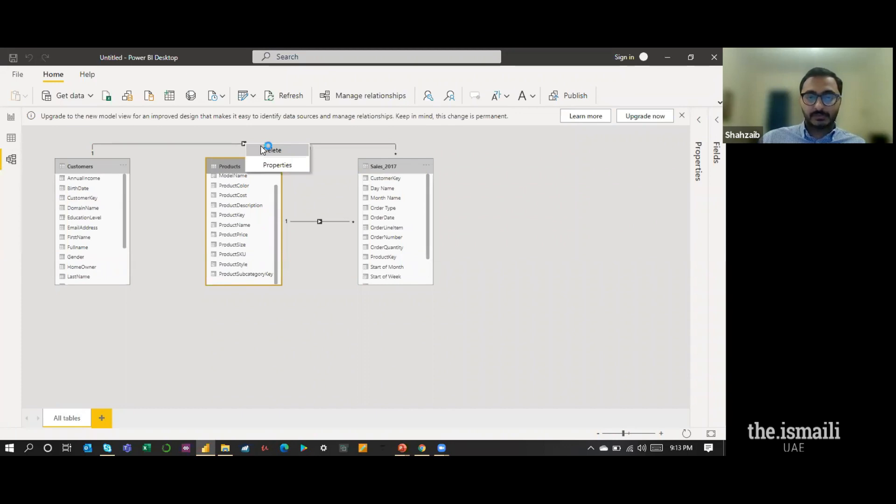
pyautogui.click(260, 146)
pyautogui.press('Delete')
pyautogui.click(412, 263)
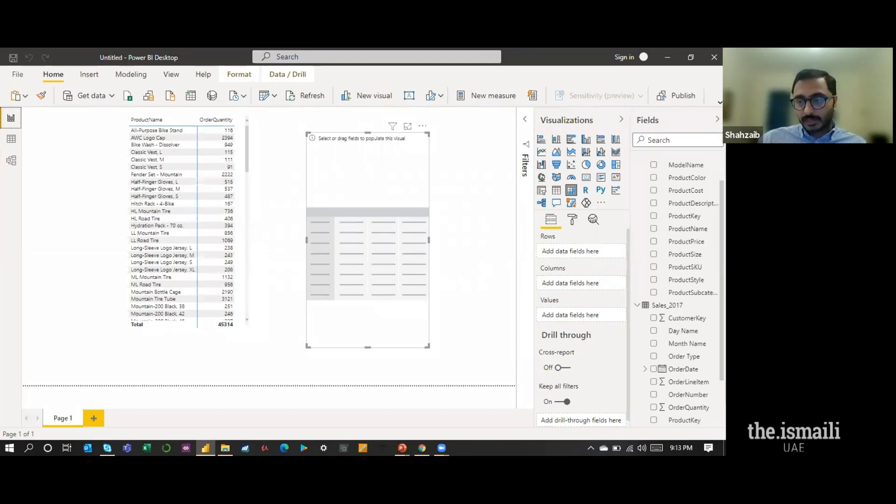
# - Populate the empty matrix with OrderQuantity from Sales_2017 as values and Fullname from Customers as rows
pyautogui.scroll(-3, 657, 264)
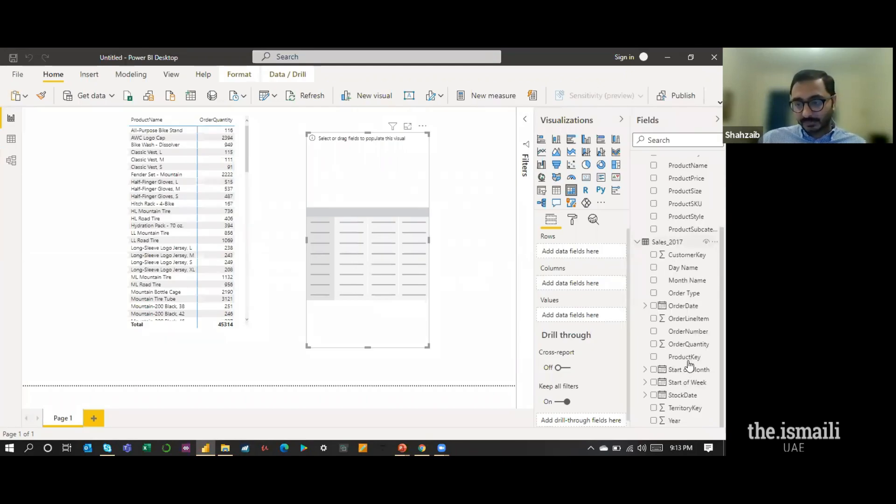
pyautogui.moveTo(686, 347); pyautogui.dragTo(592, 318)
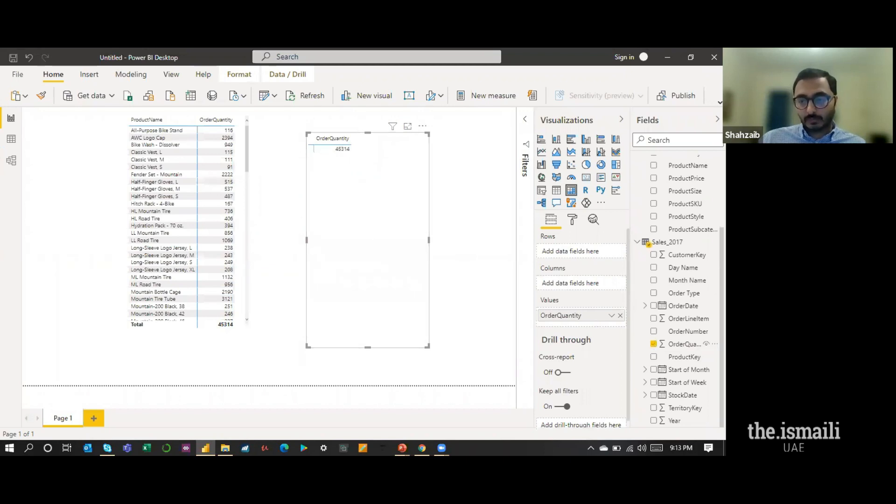
pyautogui.scroll(3, 634, 182)
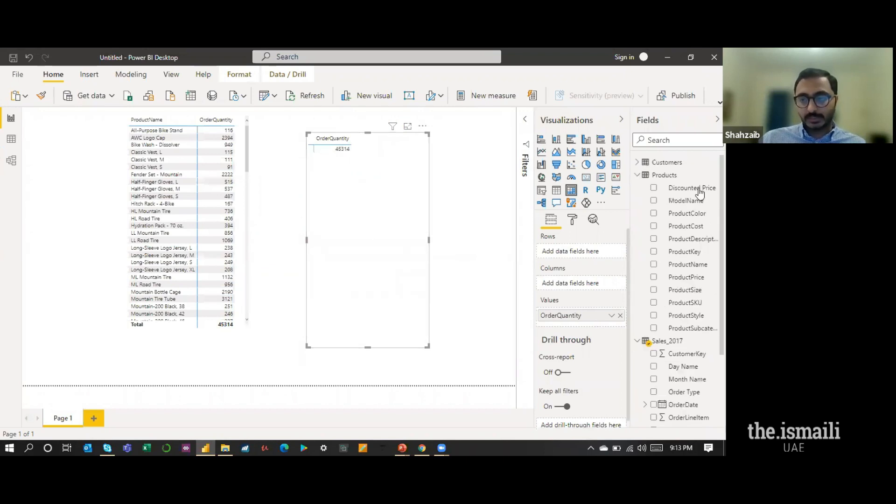
pyautogui.click(636, 162)
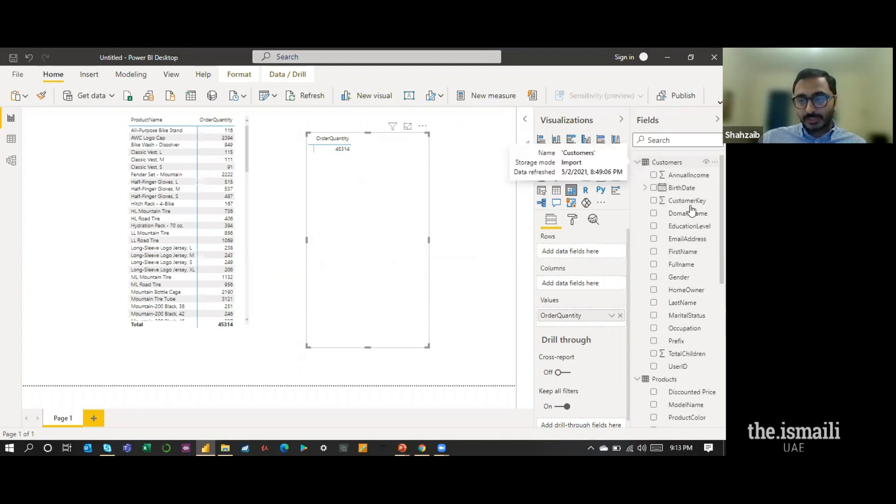
pyautogui.moveTo(685, 270); pyautogui.dragTo(434, 257)
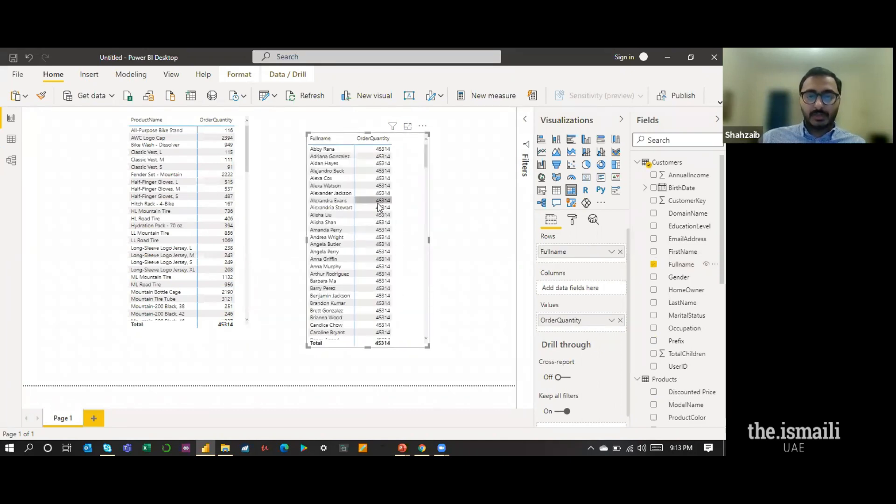
# - Create an active many-to-one relationship from Sales_2017 (CustomerKey) to Customers (CustomerKey) with single cross filter direction
pyautogui.click(11, 161)
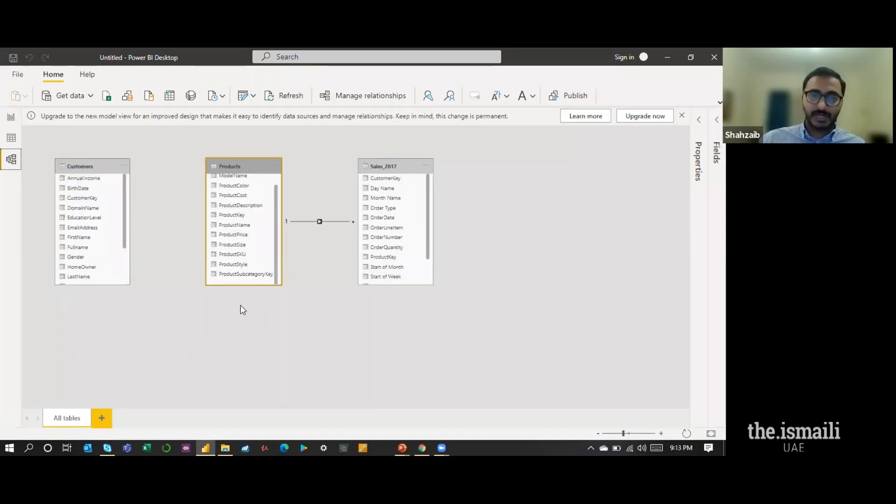
pyautogui.click(343, 100)
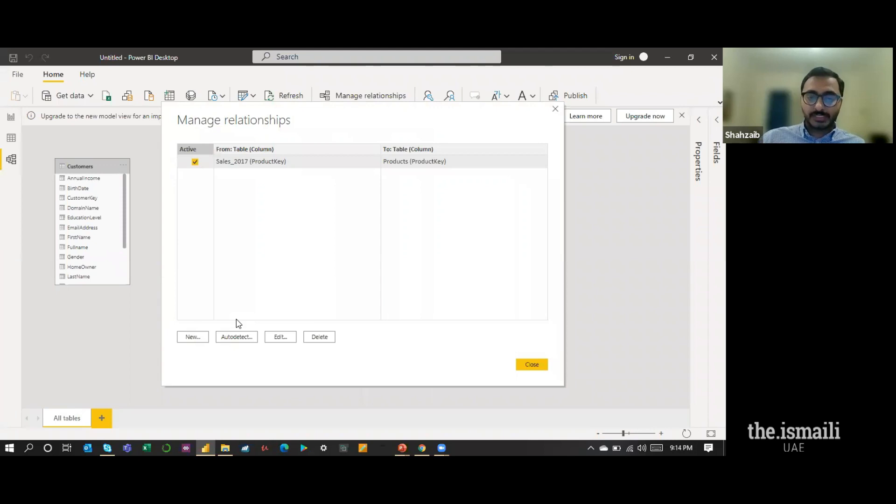
pyautogui.click(193, 337)
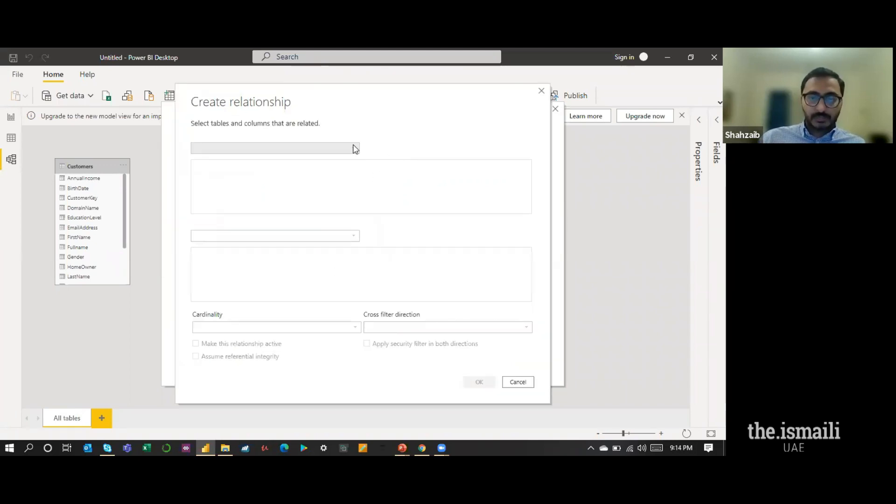
pyautogui.click(269, 150)
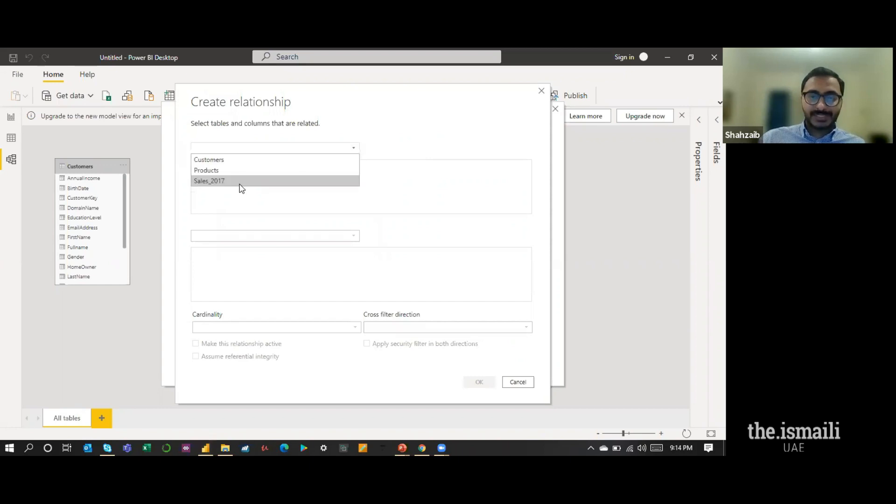
pyautogui.click(241, 183)
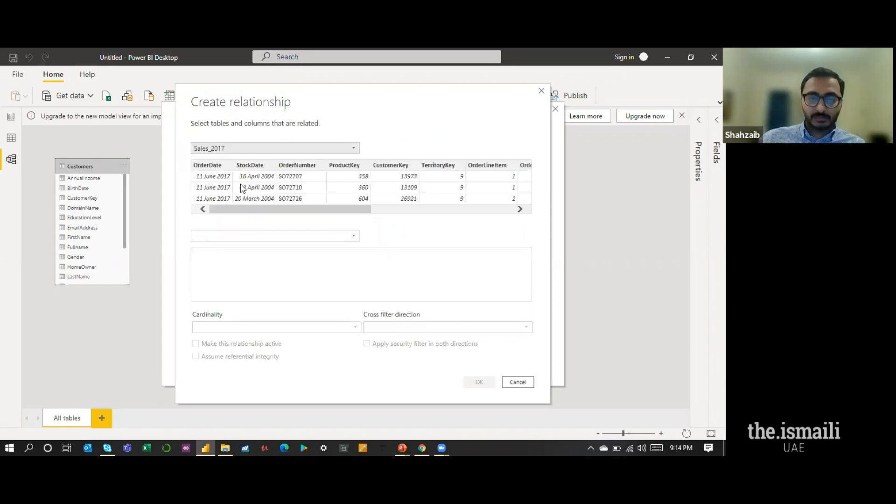
pyautogui.click(252, 241)
pyautogui.click(251, 247)
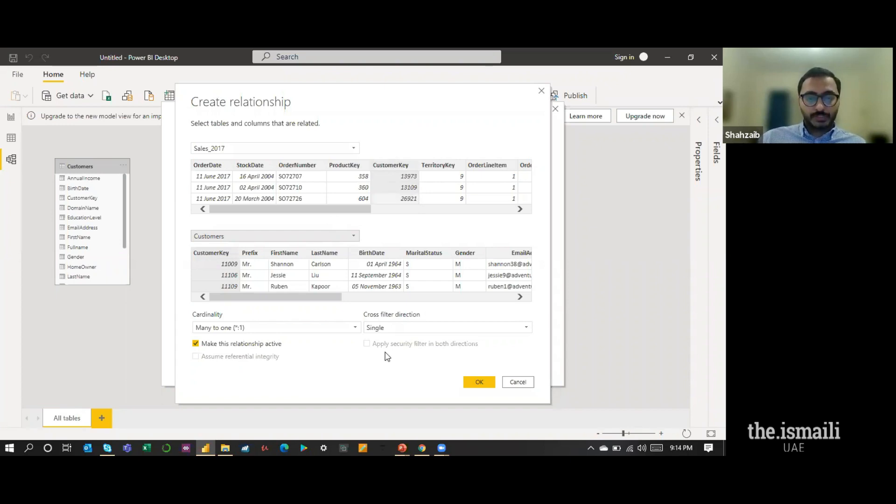
pyautogui.click(479, 382)
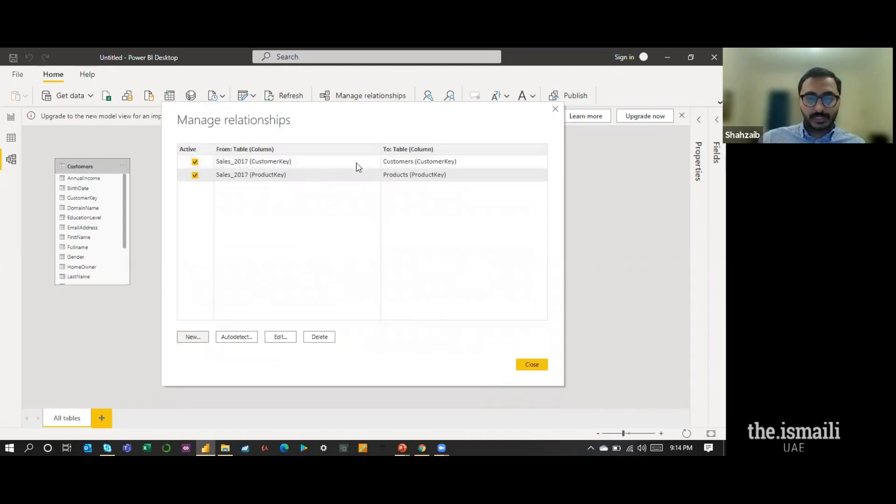
pyautogui.click(530, 366)
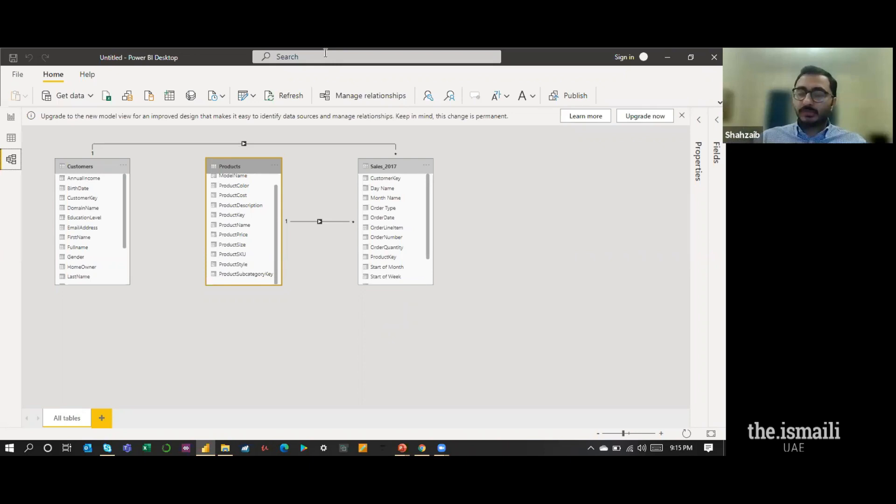
# - Move the product matrix toward the report page's left edge and align the customer matrix directly beside it
pyautogui.click(11, 117)
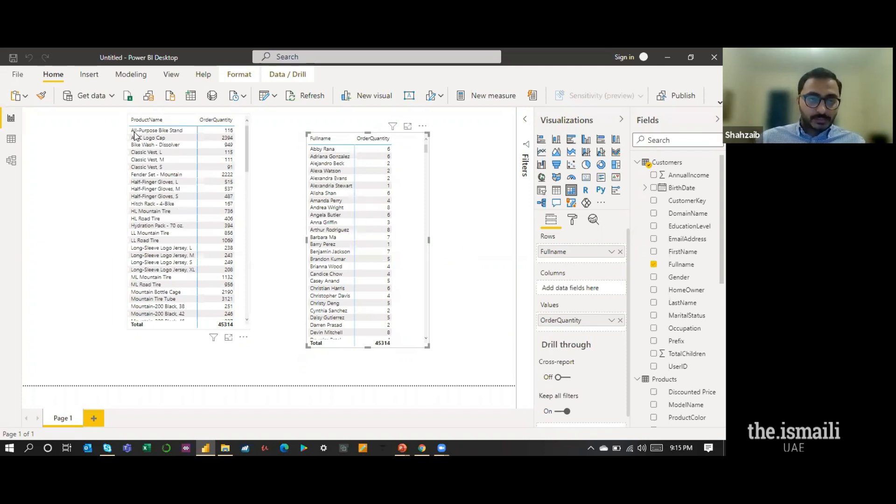
pyautogui.moveTo(136, 135); pyautogui.dragTo(55, 148)
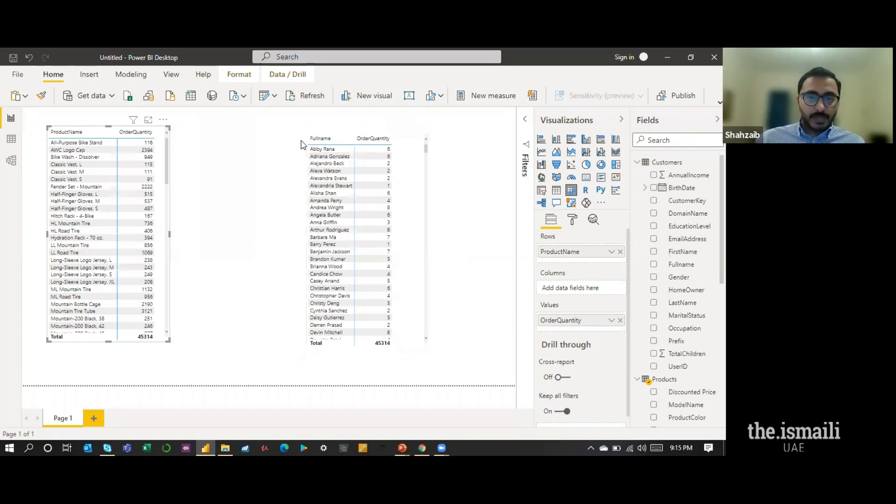
pyautogui.click(262, 183)
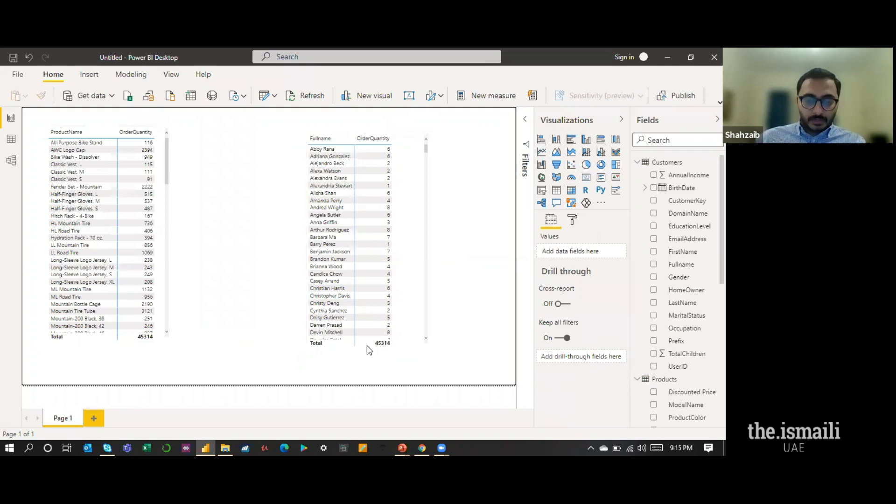
pyautogui.click(349, 346)
pyautogui.moveTo(348, 347); pyautogui.dragTo(228, 347)
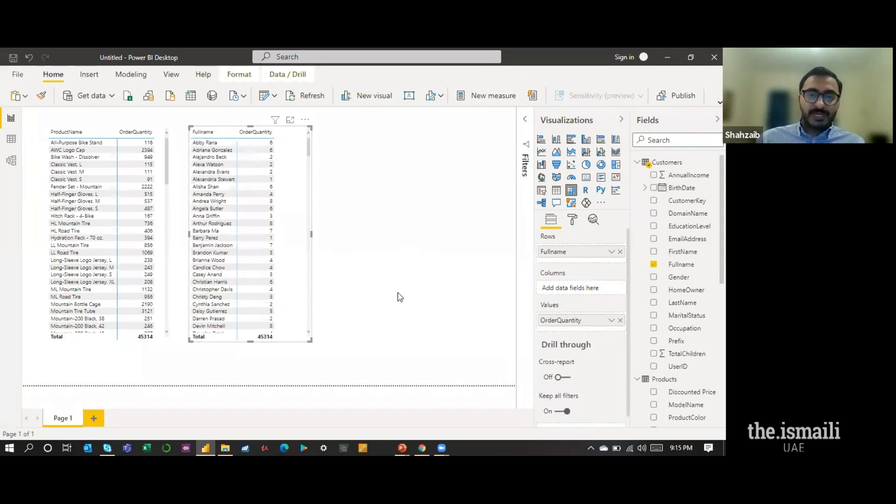
pyautogui.click(377, 298)
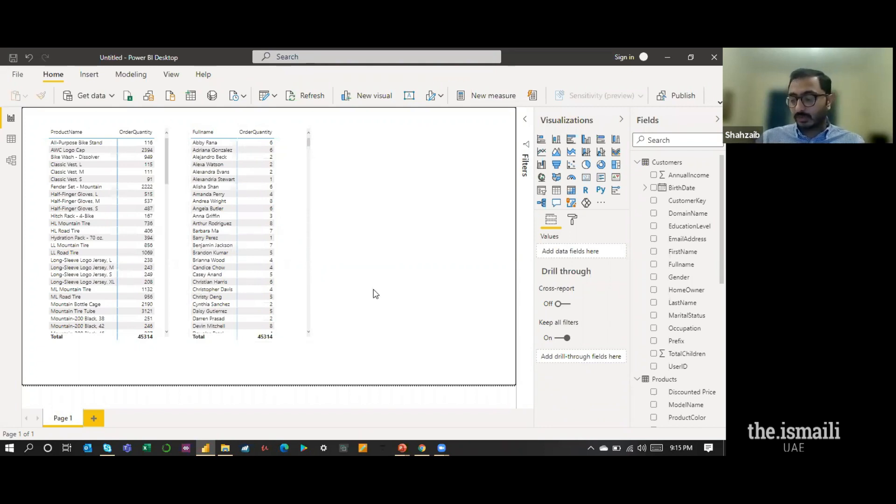
# - Open the Sales_2017 table's rows in the data view
pyautogui.click(7, 206)
pyautogui.click(11, 144)
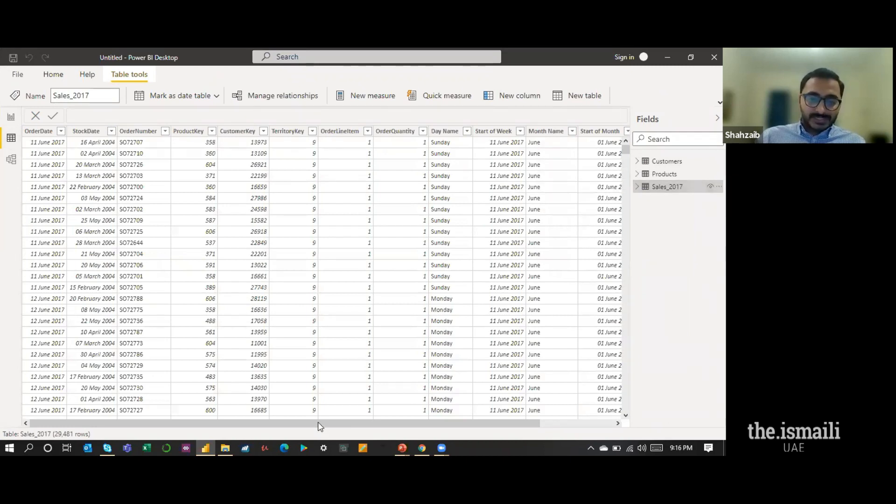
# - Examine the Sales_2017 columns, the order quantities in the report and the fields of the Products table
pyautogui.hscroll(3, 365, 420)
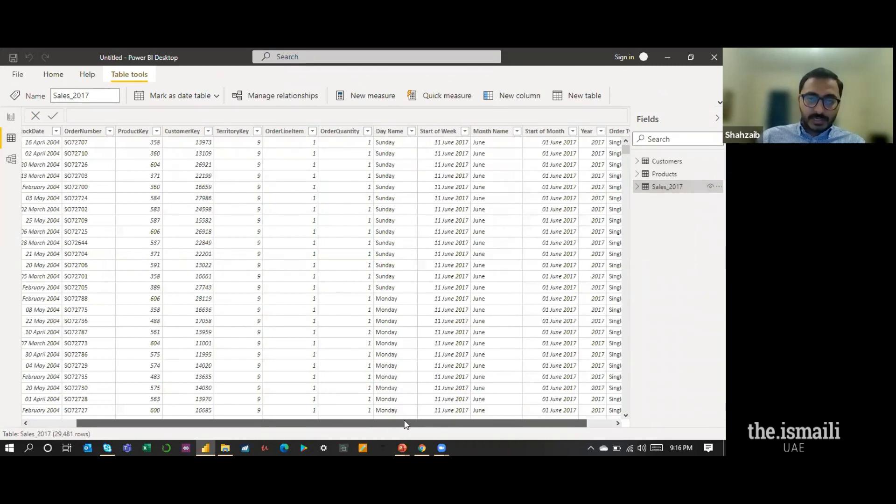
pyautogui.moveTo(354, 423); pyautogui.dragTo(277, 424)
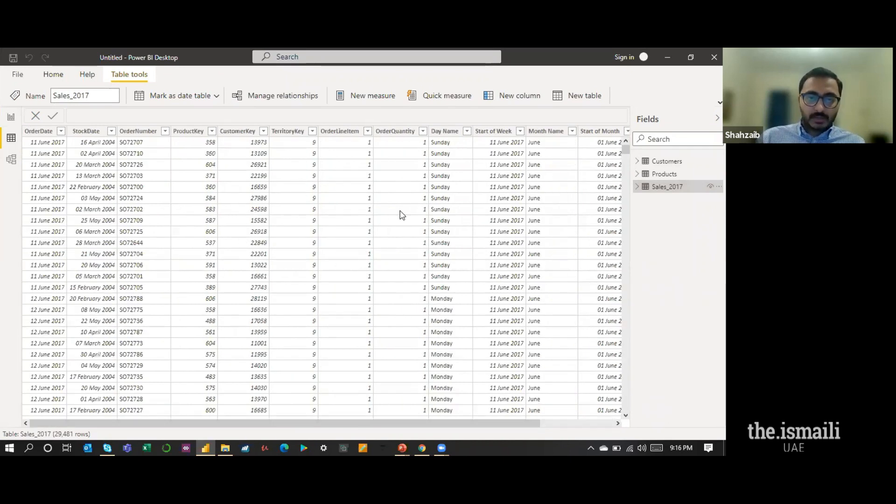
pyautogui.click(380, 231)
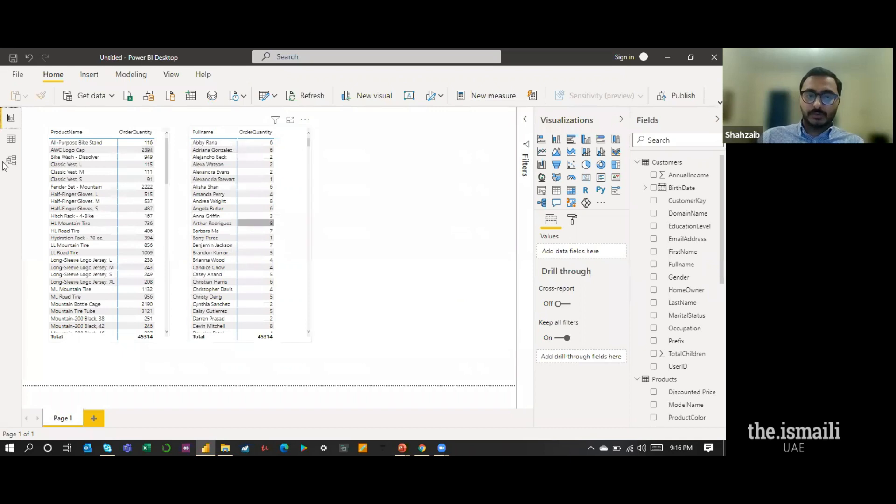
pyautogui.click(11, 141)
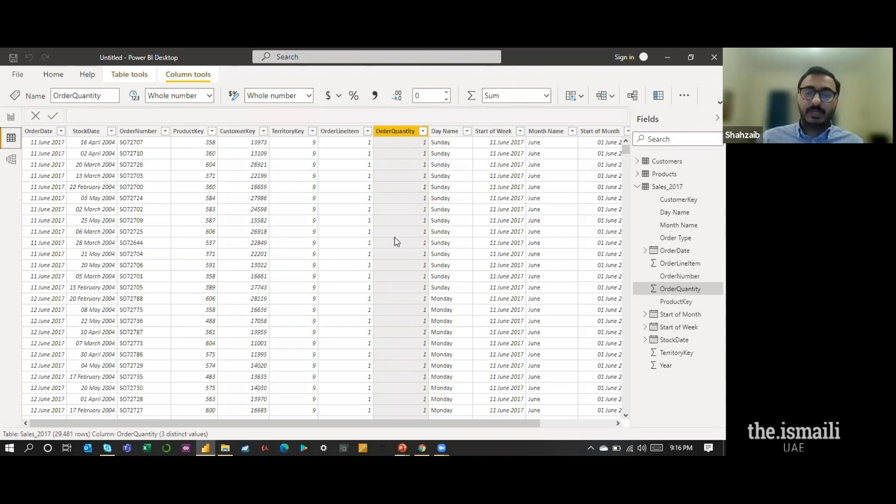
pyautogui.click(638, 176)
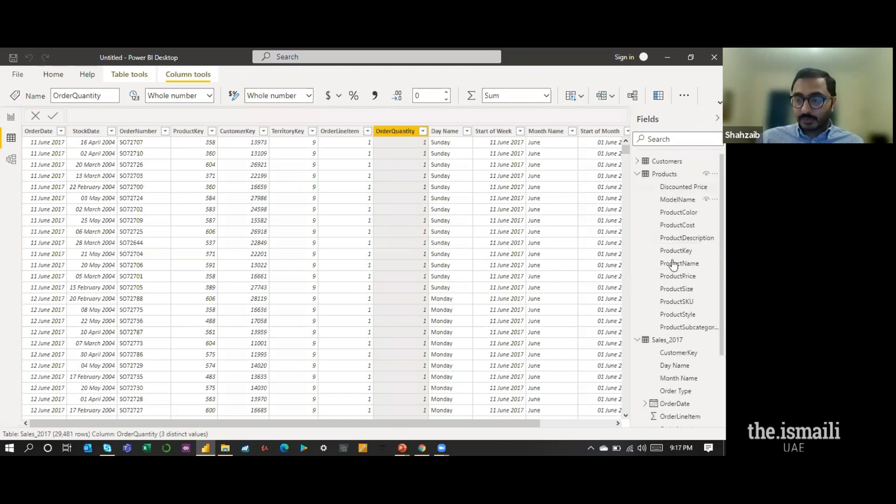
pyautogui.click(637, 174)
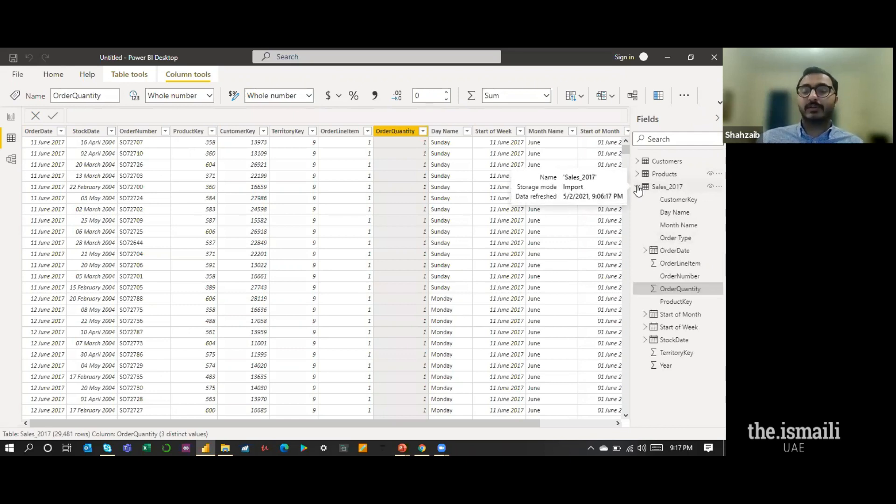
# - Keep the full ribbon expanded and add a new calculated column named Price to the Sales_2017 table
pyautogui.click(53, 75)
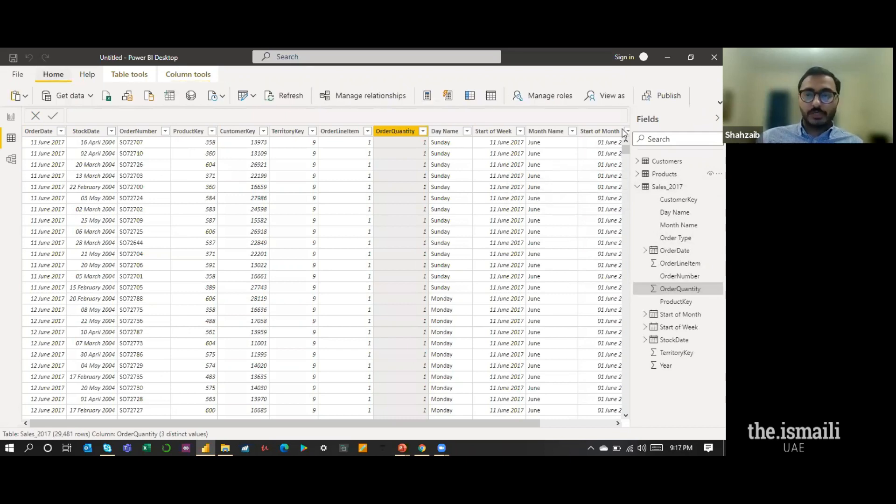
pyautogui.click(721, 103)
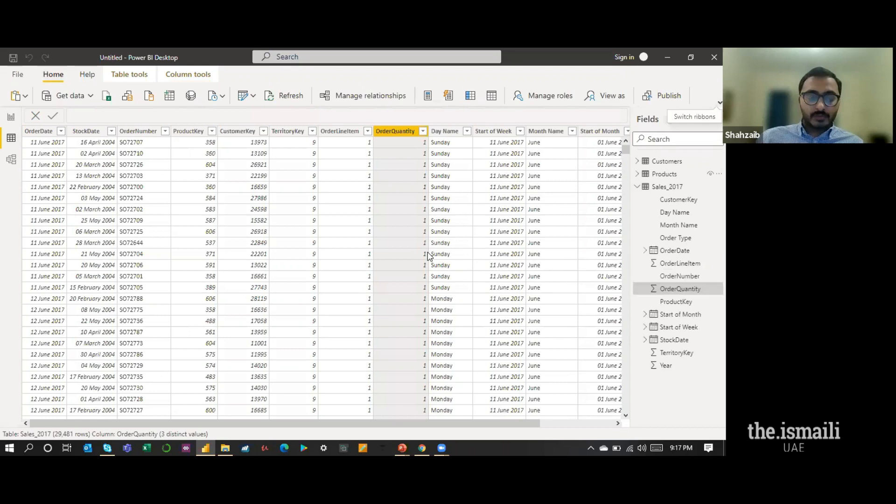
pyautogui.click(133, 76)
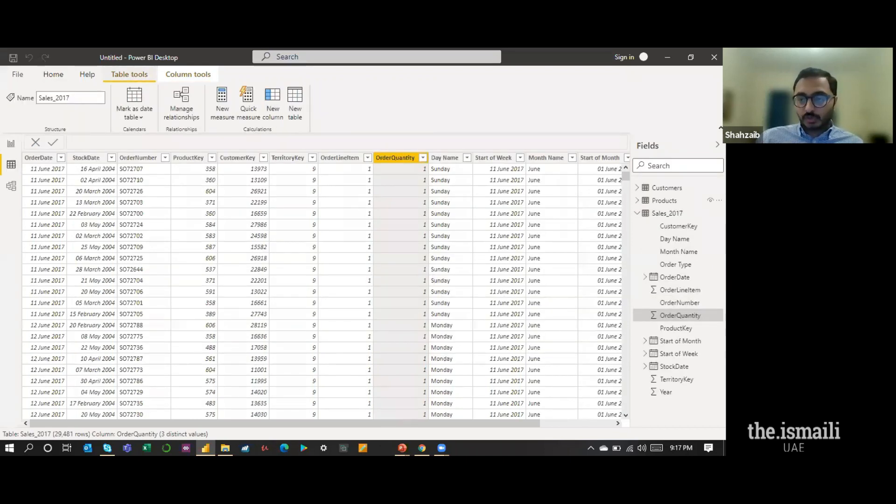
pyautogui.click(667, 214)
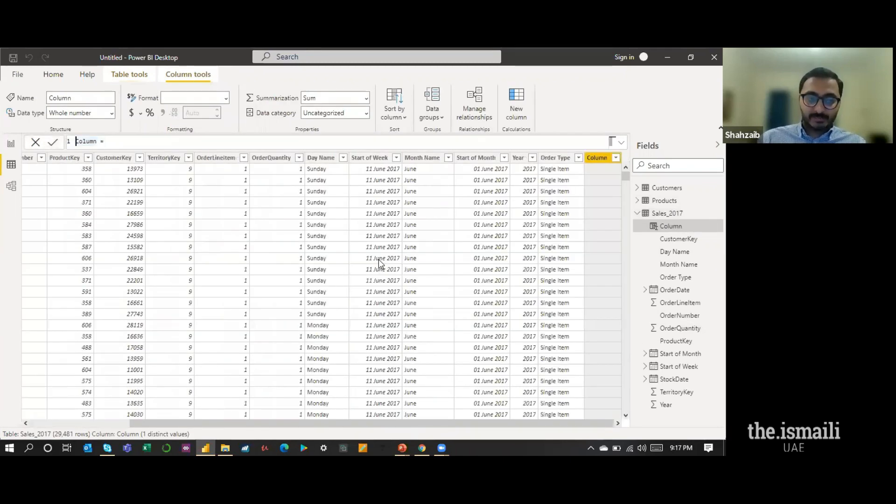
pyautogui.hotkey('shift', 'Right')
pyautogui.hotkey('shift', 'Right')
pyautogui.hotkey('shift', 'Right')
pyautogui.hotkey('shift', 'Right')
pyautogui.hotkey('shift', 'Right')
pyautogui.hotkey('shift', 'Right')
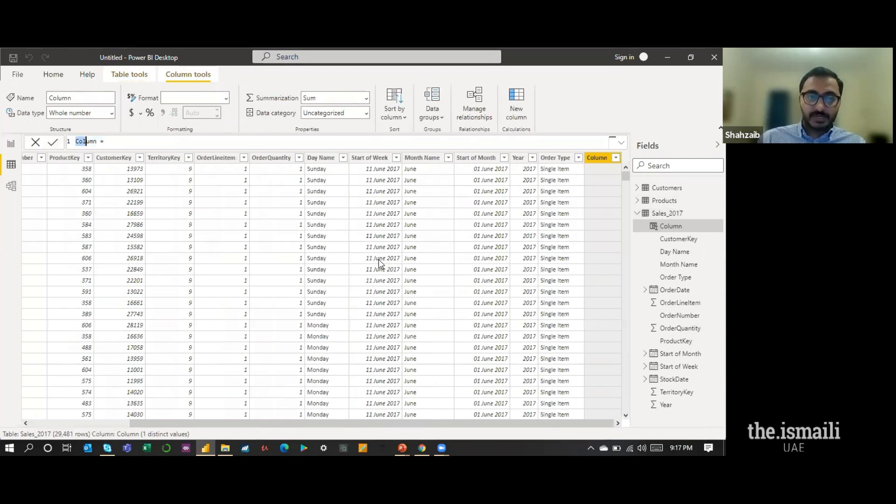
pyautogui.write('Price')
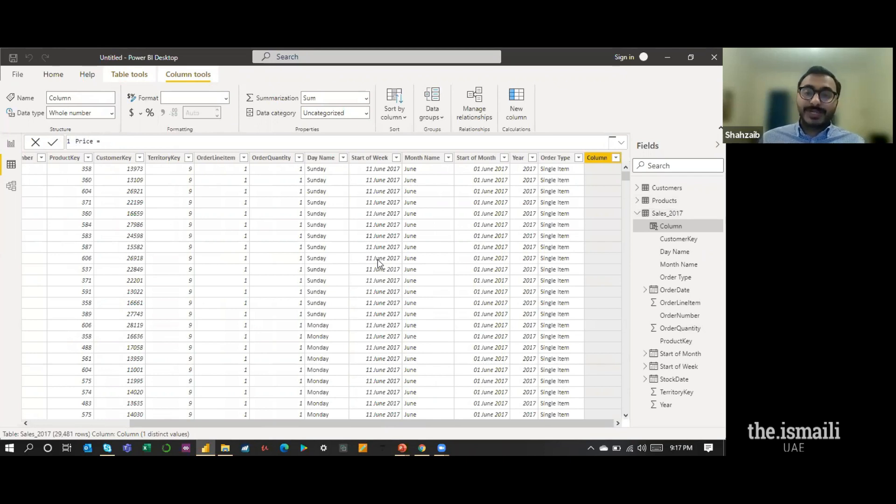
# - Begin the Price formula with the RELATED function and enter product as the start of its column argument
pyautogui.press('End')
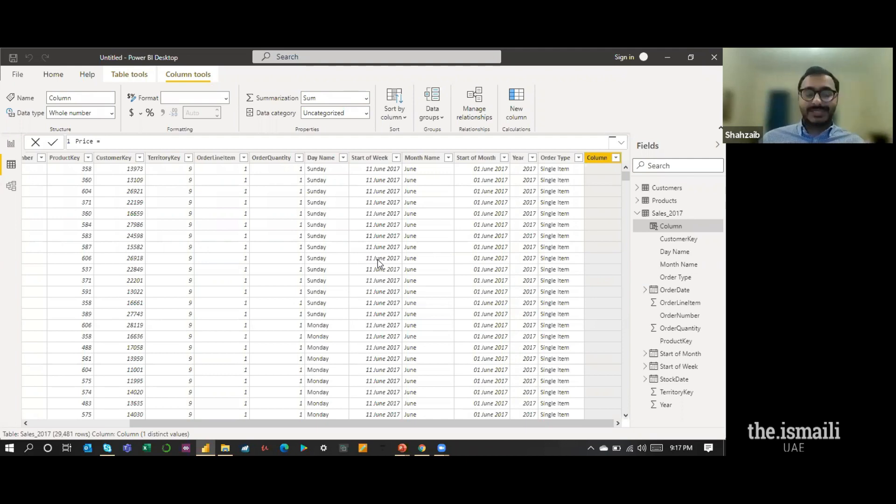
pyautogui.write('r')
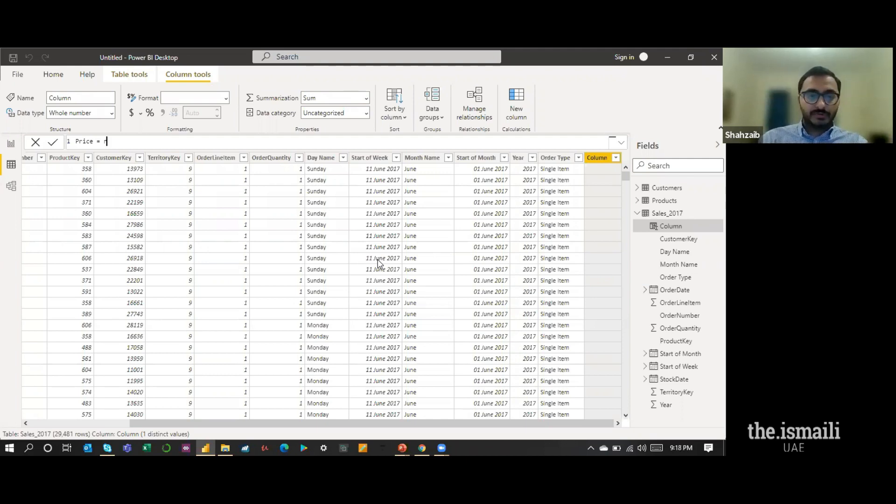
pyautogui.write('elated')
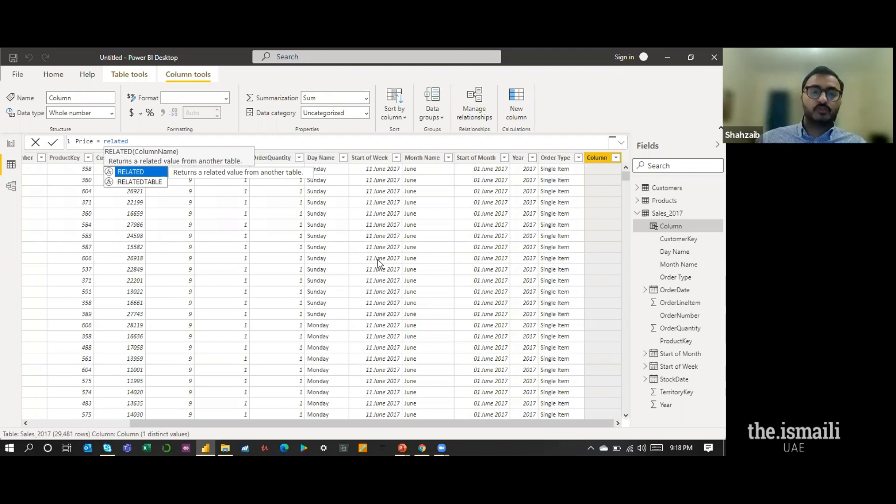
pyautogui.write('(')
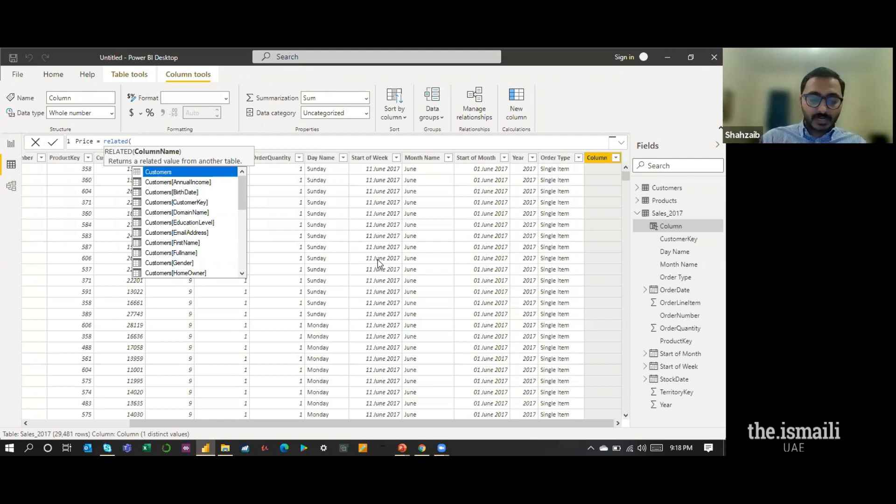
pyautogui.write('prod')
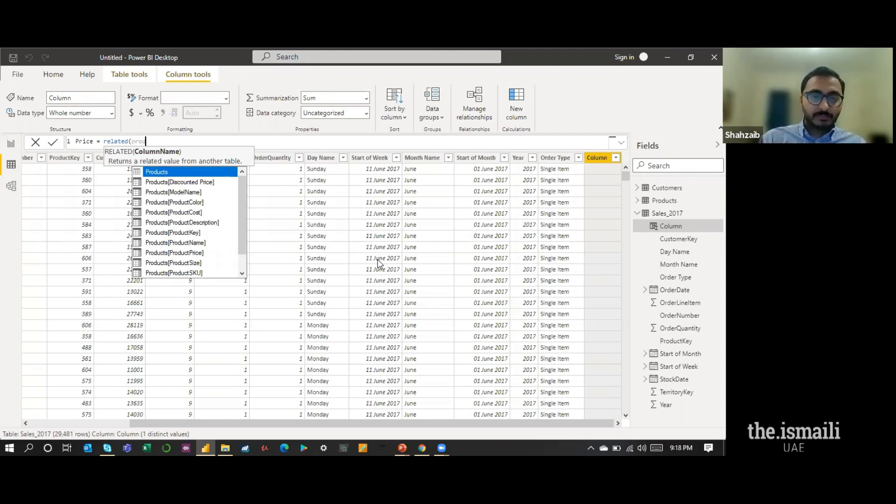
pyautogui.write('uce')
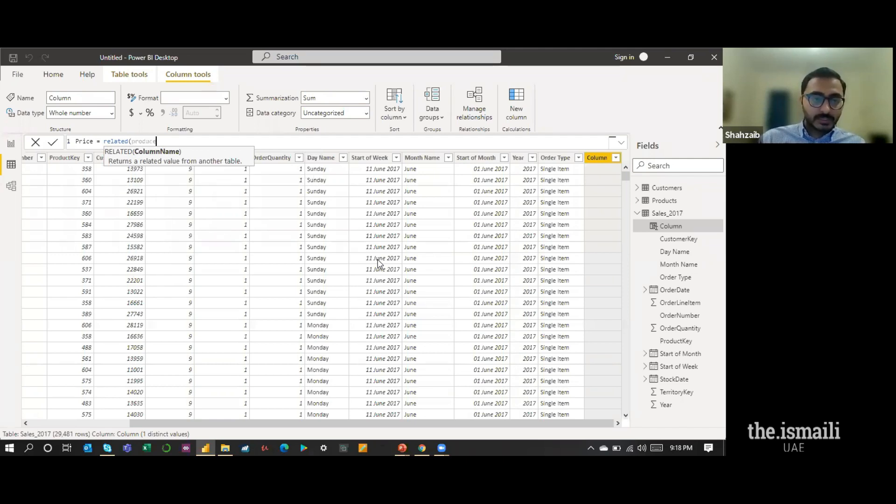
pyautogui.press('BackSpace')
pyautogui.write('t')
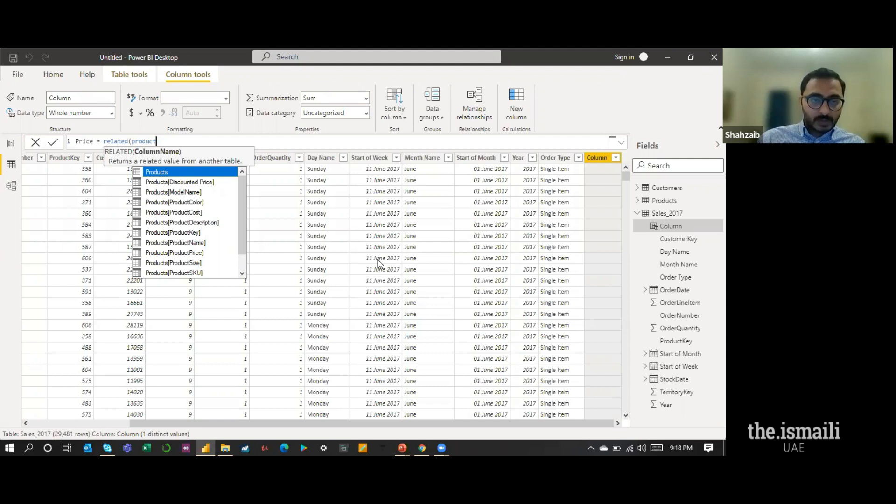
pyautogui.press('Down')
pyautogui.press('Down')
pyautogui.press('Down')
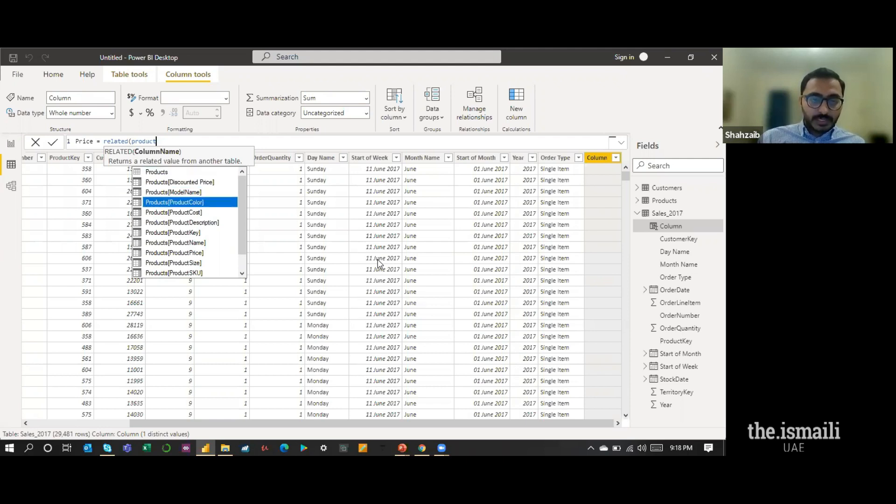
pyautogui.press('Down')
pyautogui.press('Down')
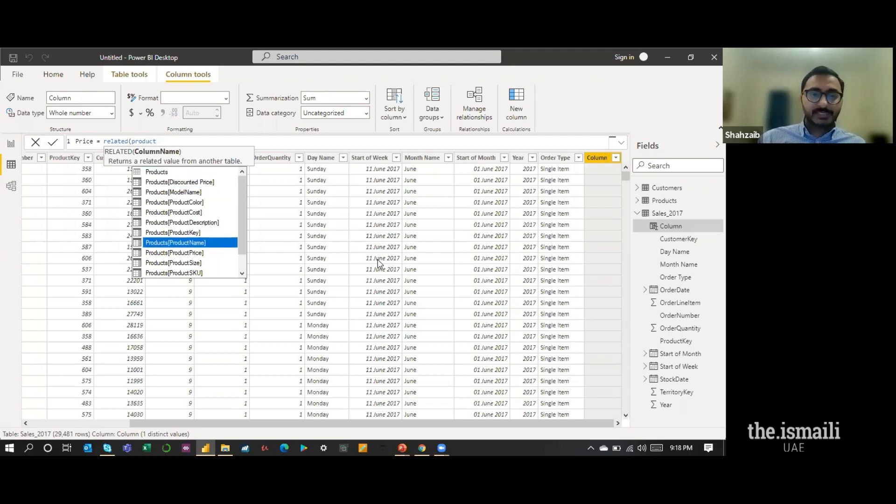
pyautogui.press('Down')
pyautogui.write(')')
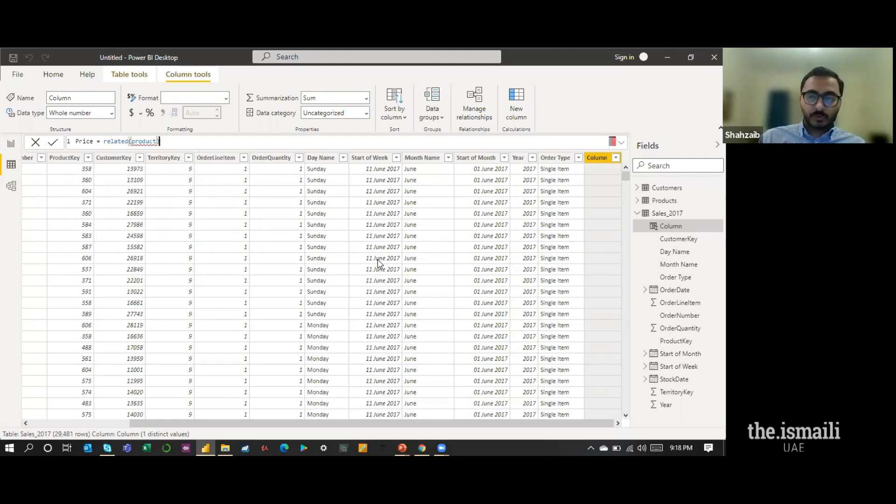
pyautogui.press('BackSpace')
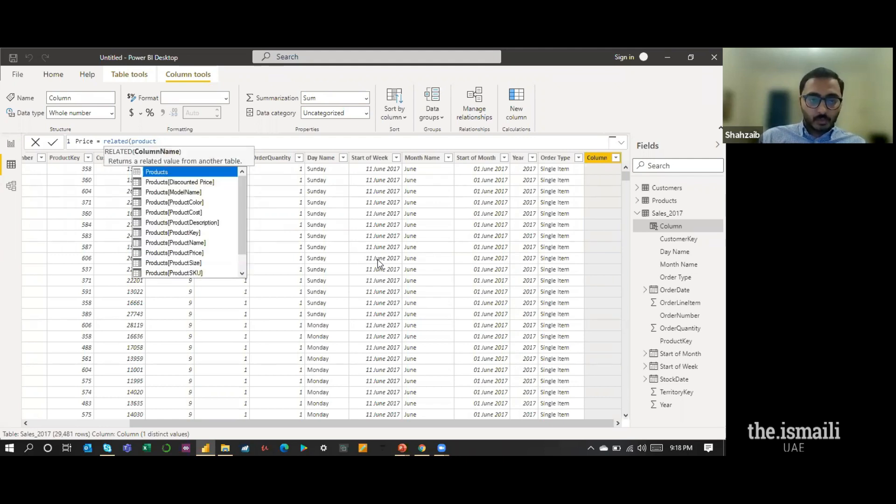
# - Choose Products[ProductPrice] as the RELATED argument and commit the Price column formula
pyautogui.press('Down')
pyautogui.press('Down')
pyautogui.press('Down')
pyautogui.press('Down')
pyautogui.press('Down')
pyautogui.press('Down')
pyautogui.press('Down')
pyautogui.press('Down')
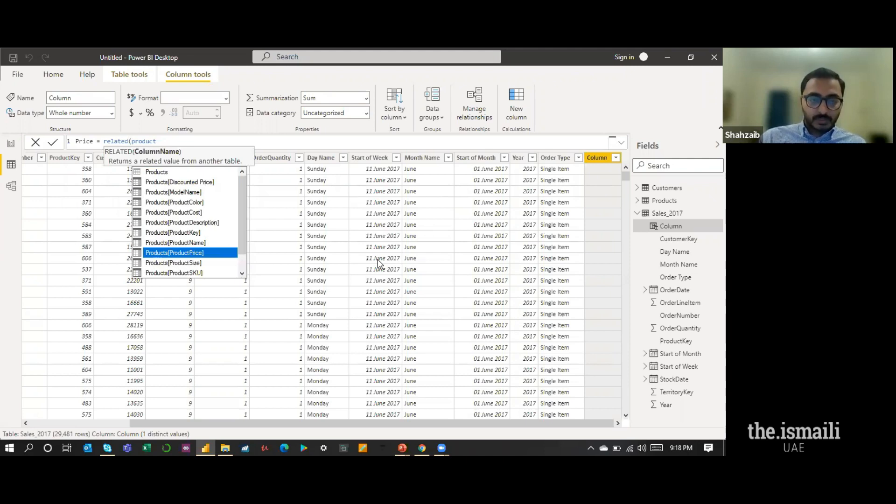
pyautogui.press('Tab')
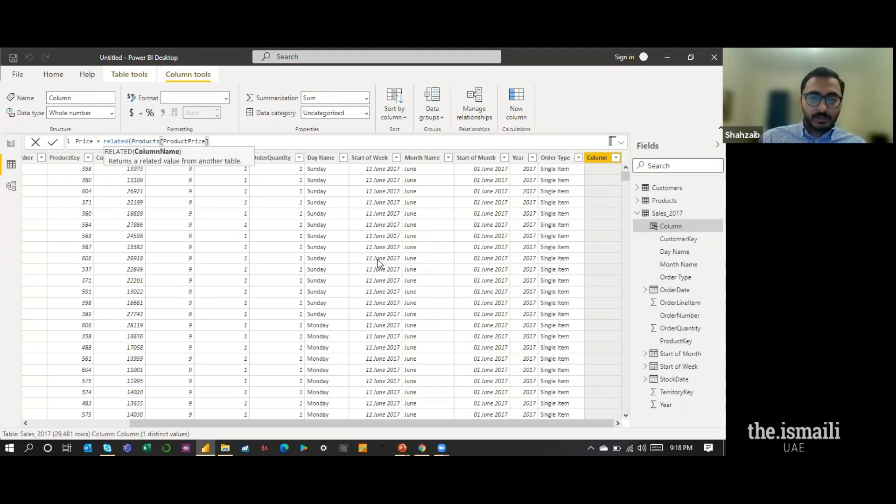
pyautogui.press('Return')
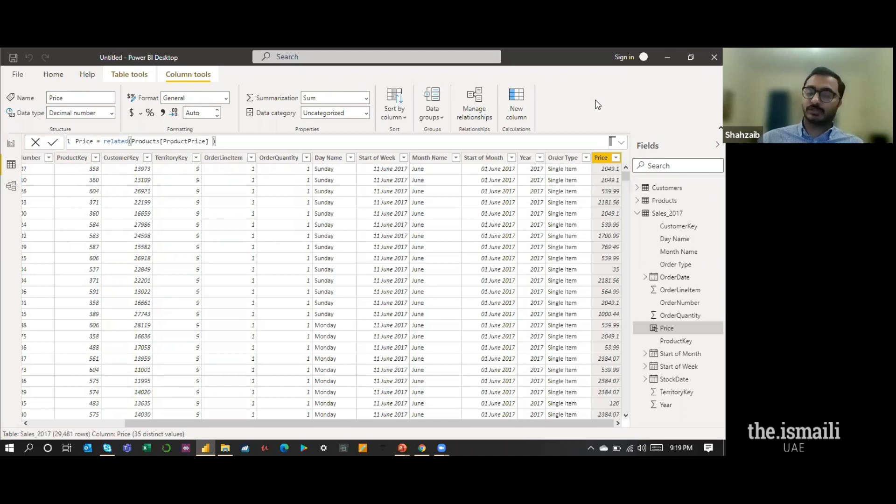
# - Check the table relationships in the data model, and add a calculated column named Revenue to the Sales_2017 table
pyautogui.click(12, 187)
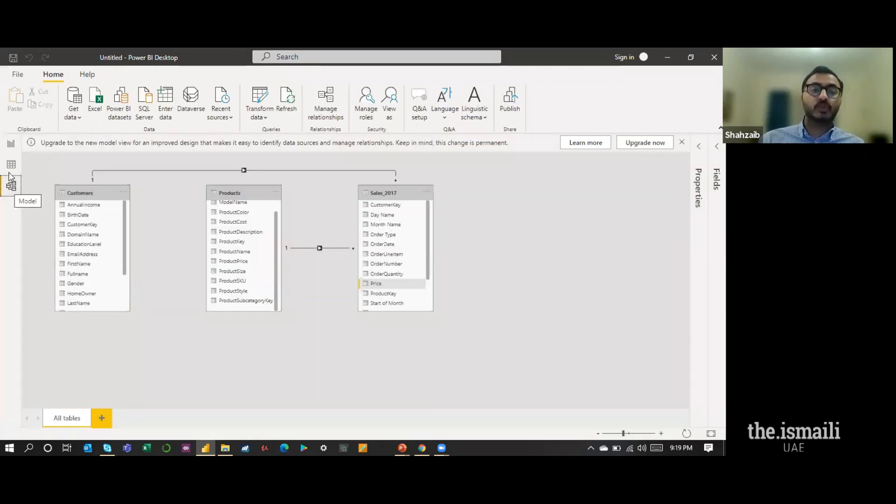
pyautogui.click(11, 166)
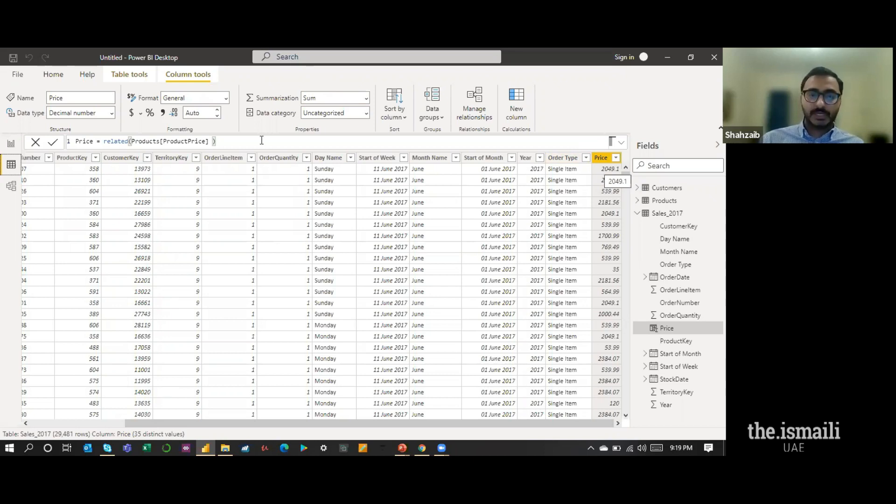
pyautogui.click(671, 214)
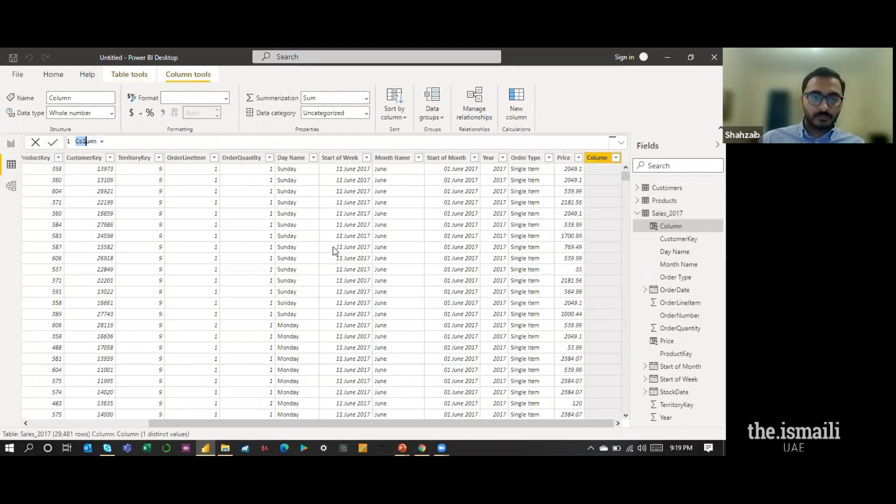
pyautogui.write('Revenue')
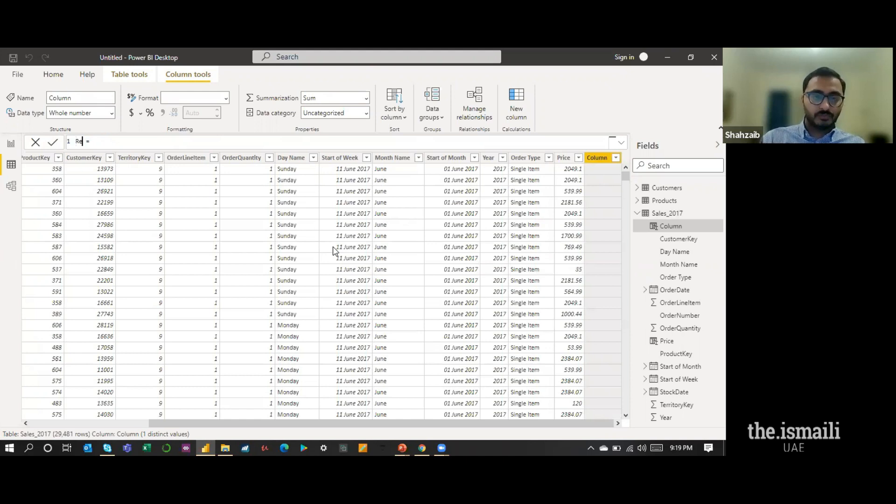
# - Begin the Revenue column formula with Sales_2017[OrderQuantity] followed by the multiplication operator
pyautogui.press('End')
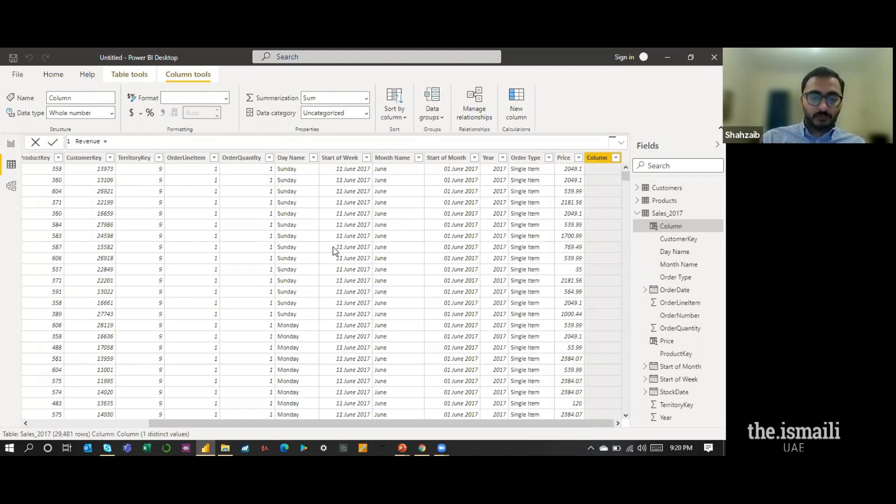
pyautogui.write('ored')
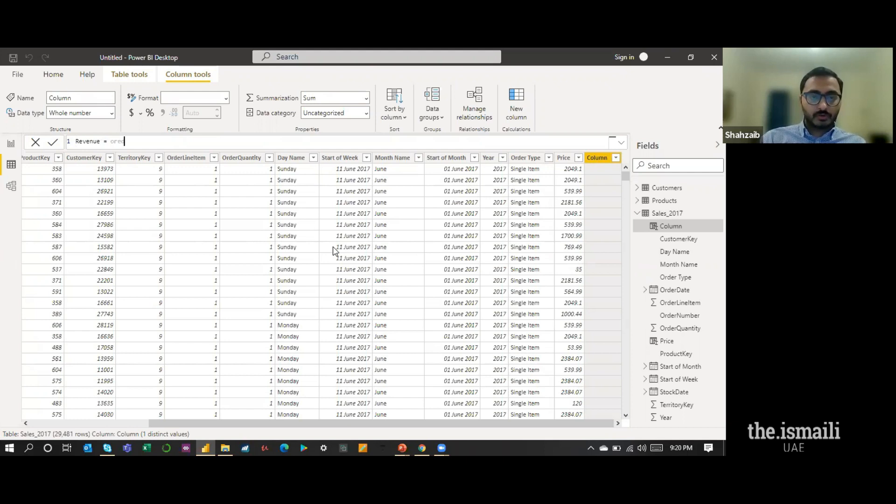
pyautogui.write('r')
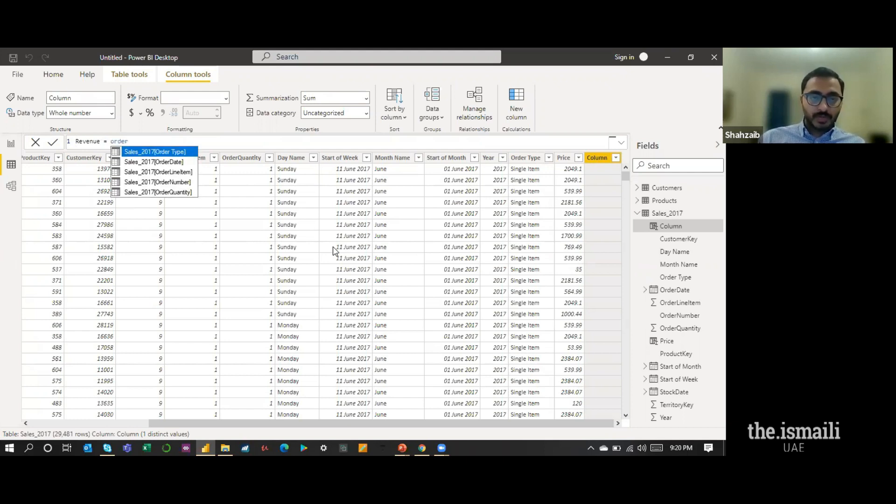
pyautogui.press('Down')
pyautogui.press('Down')
pyautogui.press('Down')
pyautogui.press('Down')
pyautogui.press('Tab')
pyautogui.write('*')
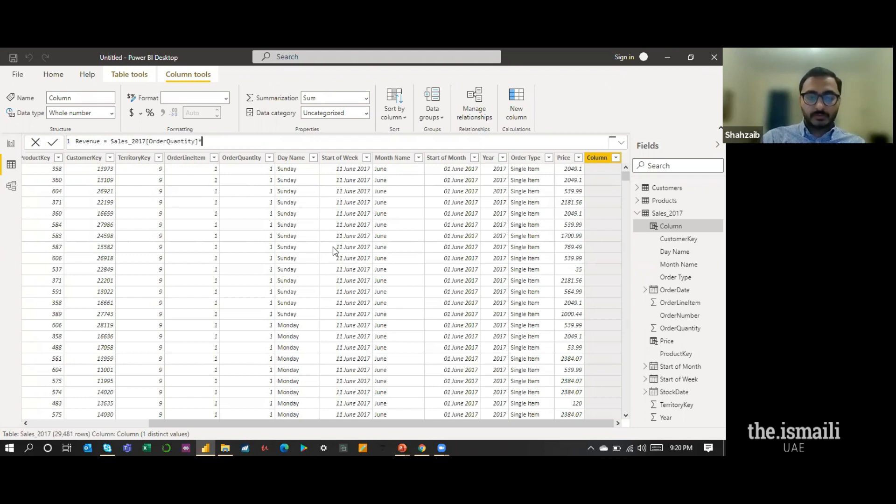
# - Complete the Revenue formula with Sales_2017[Price] as the multiplier and commit it
pyautogui.write('pr')
pyautogui.press('BackSpace')
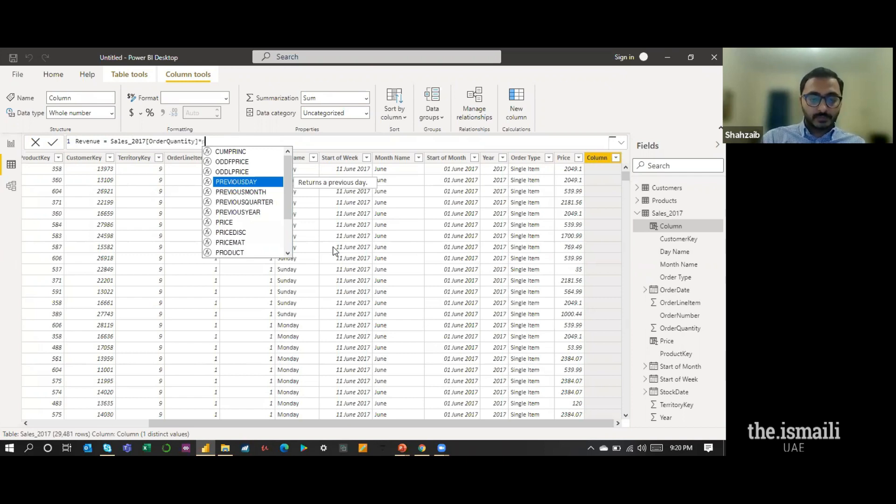
pyautogui.write('rice')
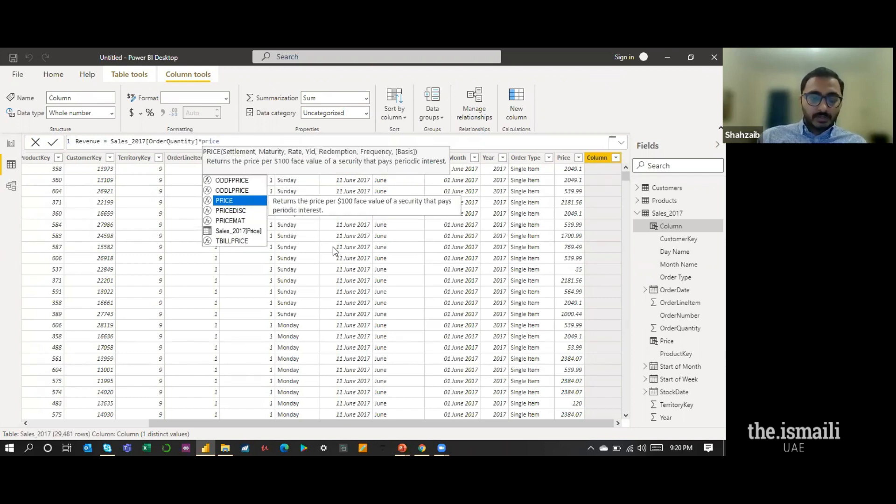
pyautogui.press('Down')
pyautogui.press('Down')
pyautogui.press('Down')
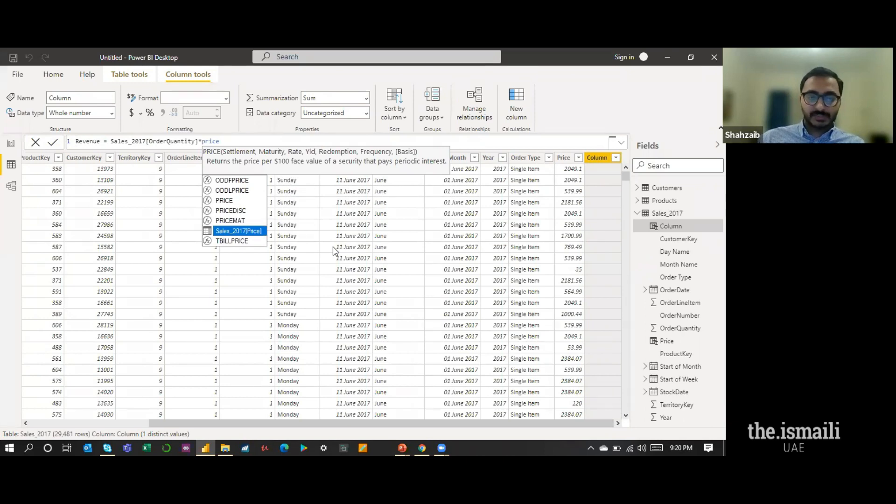
pyautogui.press('Tab')
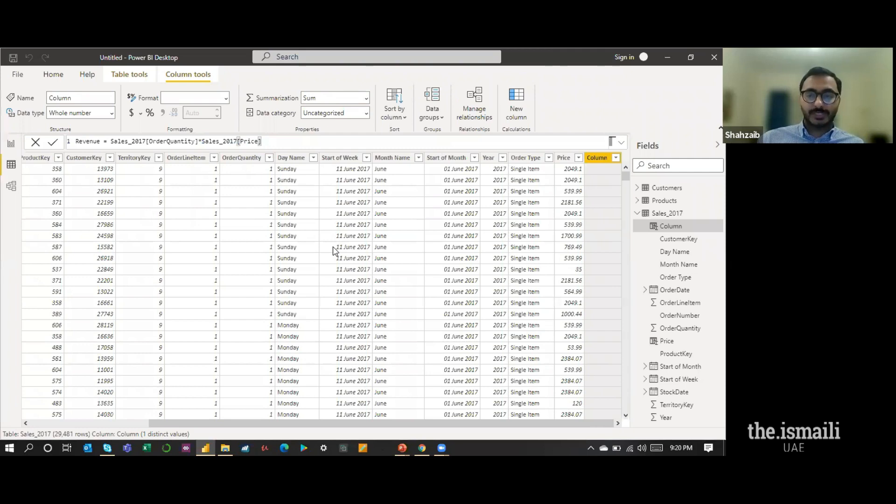
pyautogui.press('Return')
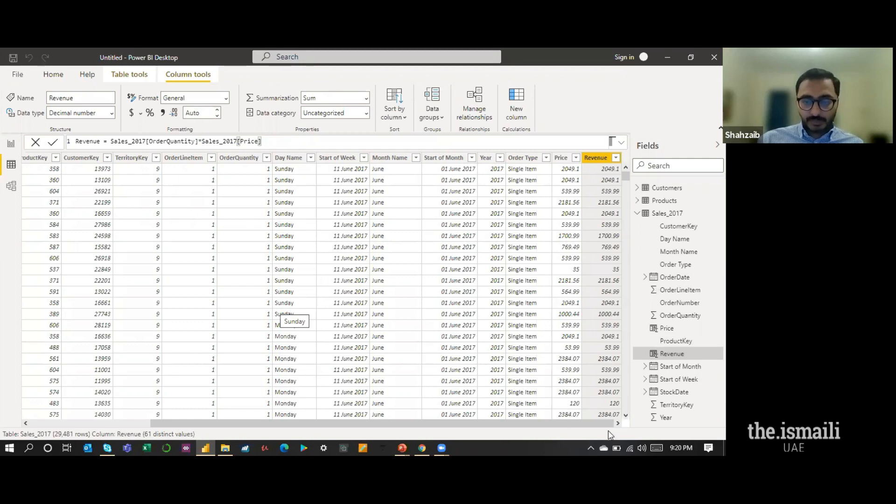
# - Filter the Sales_2017 rows to an OrderQuantity of 2 to check the calculated revenue
pyautogui.click(626, 416)
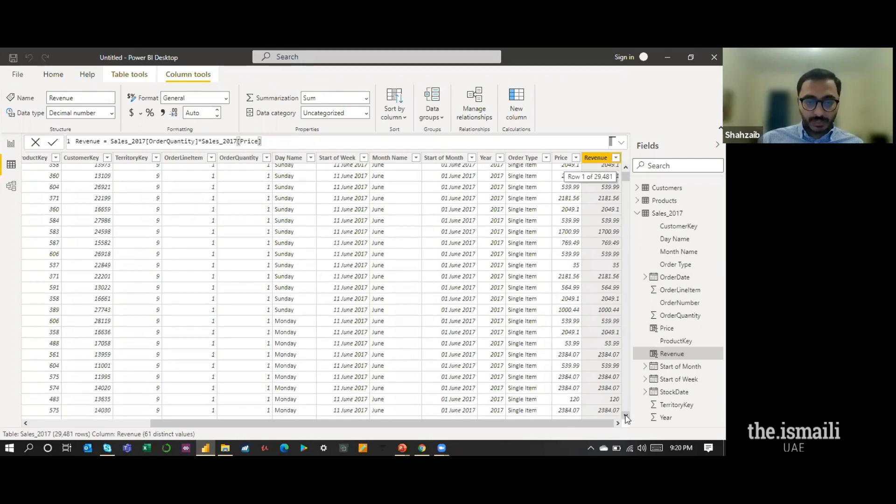
pyautogui.click(626, 415)
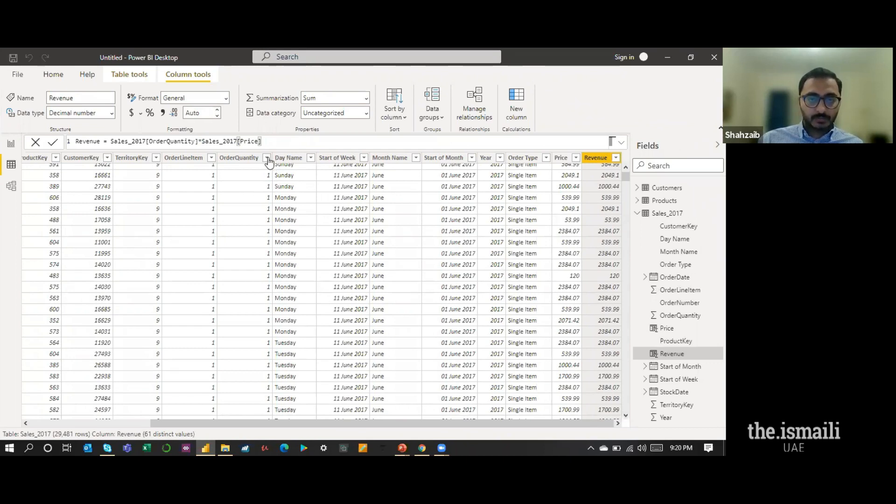
pyautogui.click(264, 220)
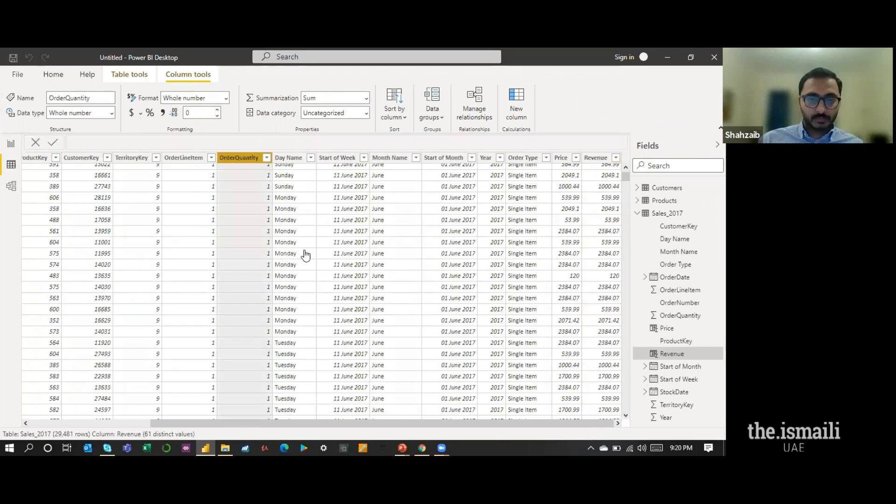
pyautogui.click(267, 157)
pyautogui.click(288, 249)
pyautogui.press('space')
pyautogui.click(365, 297)
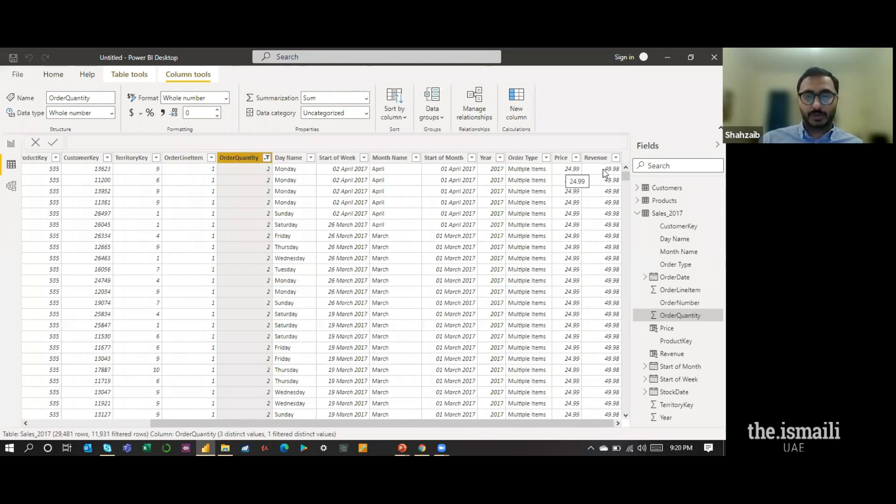
# - Restore all OrderQuantity values in the column's filter so every Sales_2017 row is listed
pyautogui.click(267, 158)
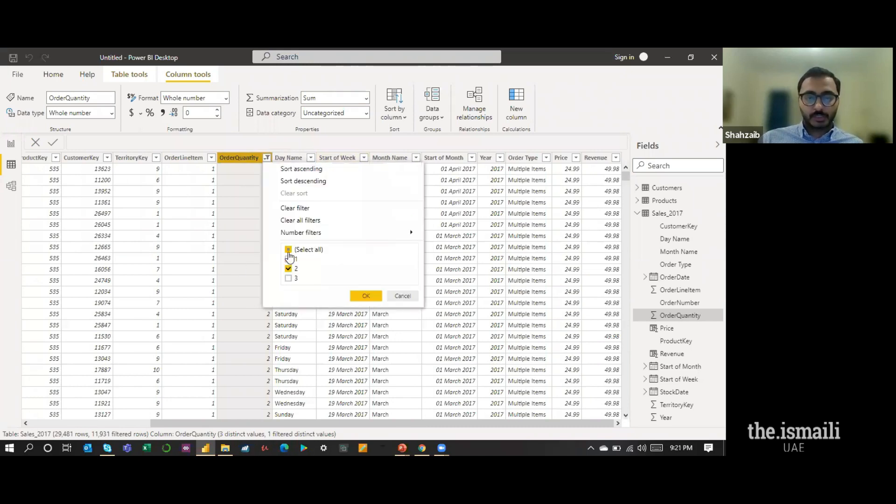
pyautogui.click(289, 251)
pyautogui.click(289, 250)
pyautogui.click(374, 300)
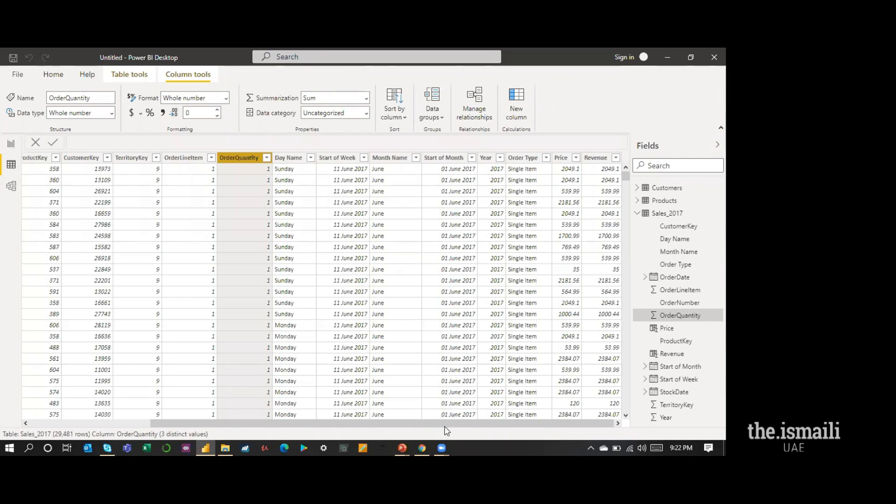
# - In the data model, delete the relationship between the Products and Sales_2017 tables
pyautogui.click(14, 195)
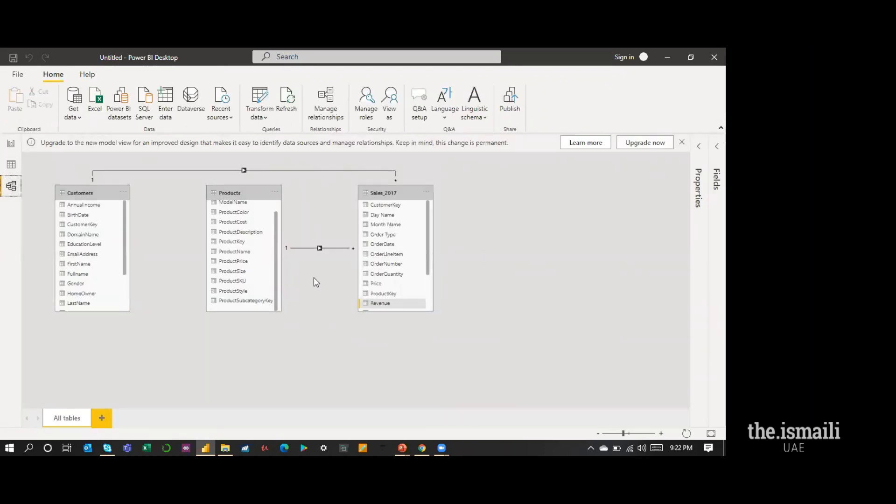
pyautogui.rightClick(321, 250)
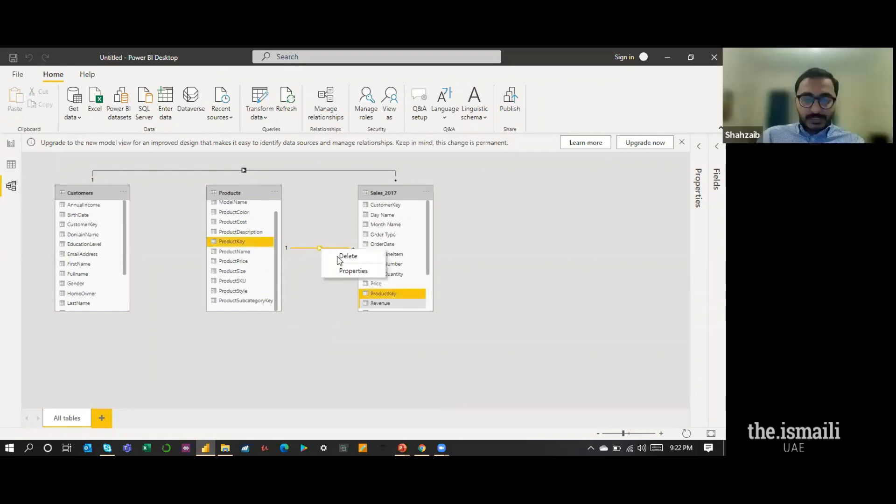
pyautogui.click(338, 256)
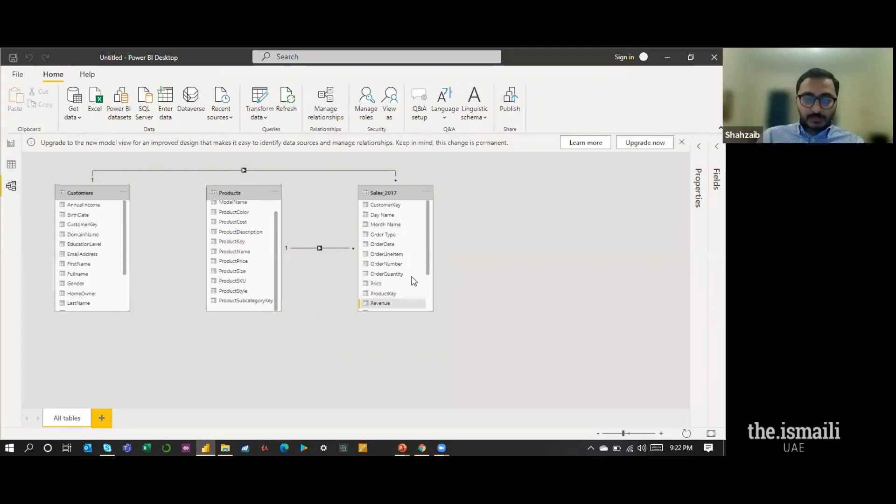
pyautogui.press('Return')
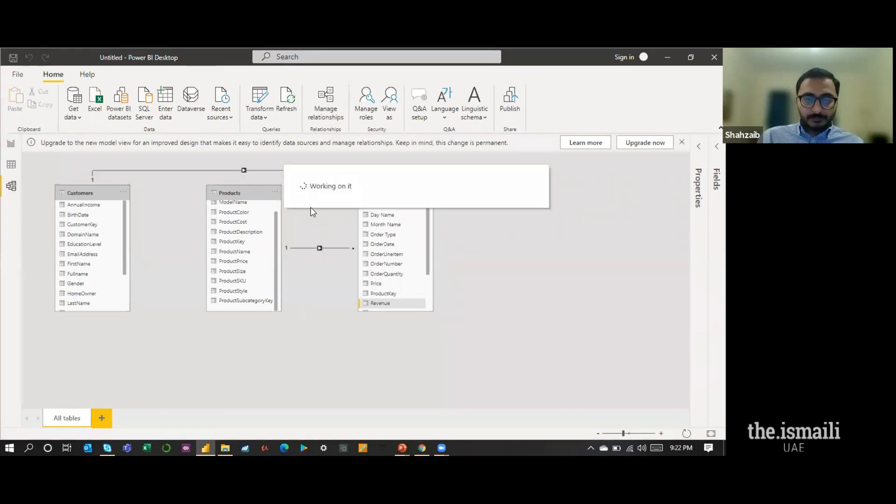
# - Delete the relationship between the Customers and Sales_2017 tables
pyautogui.rightClick(244, 171)
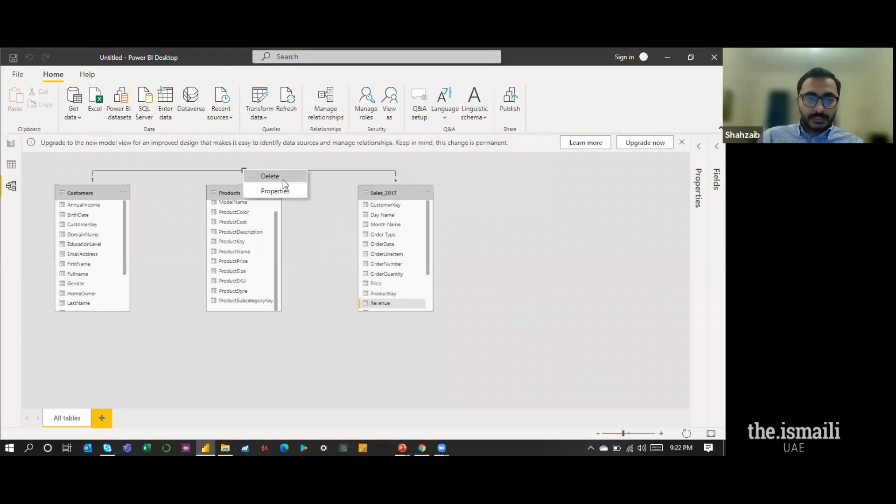
pyautogui.click(282, 180)
pyautogui.click(405, 265)
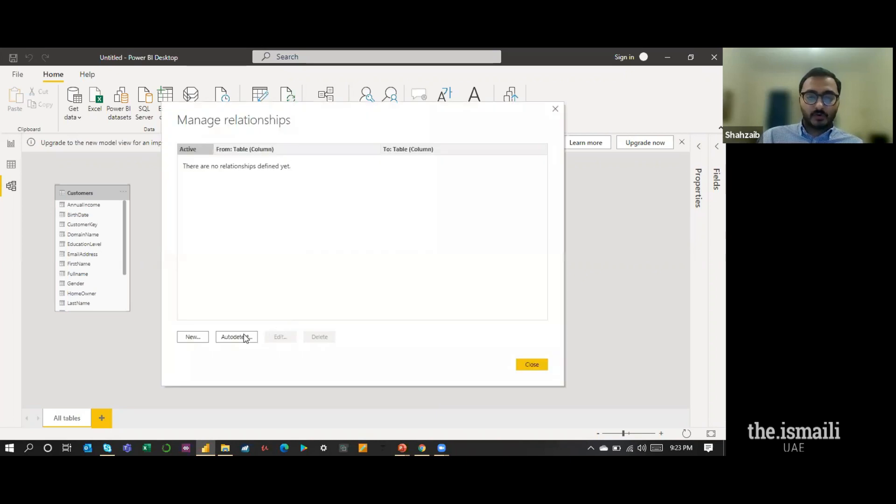
# - Autodetect the relationships between the tables and close the relationship manager
pyautogui.click(246, 338)
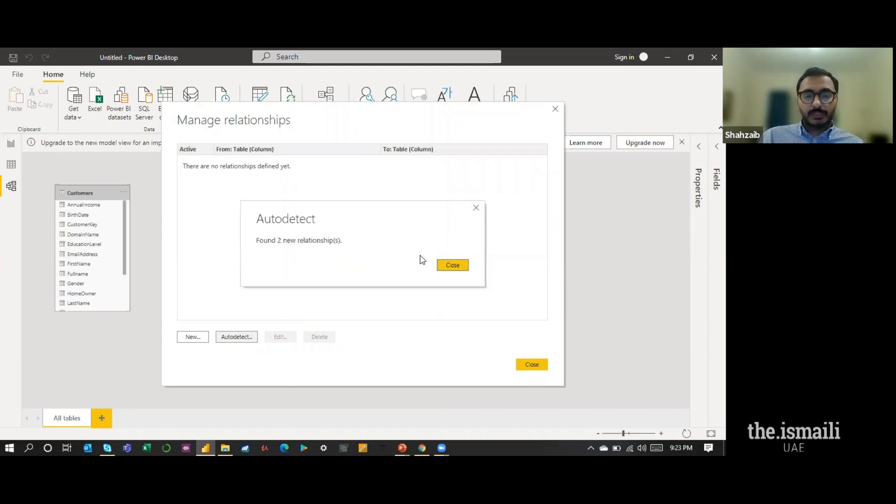
pyautogui.press('Return')
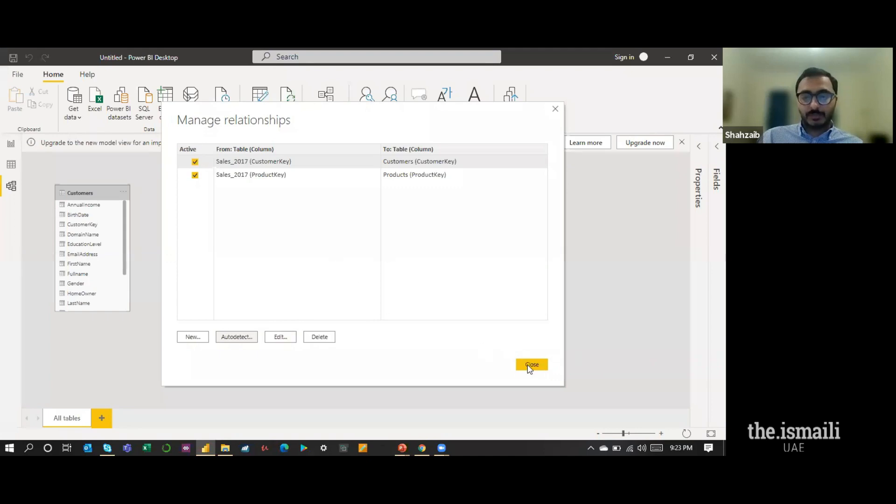
pyautogui.press('Return')
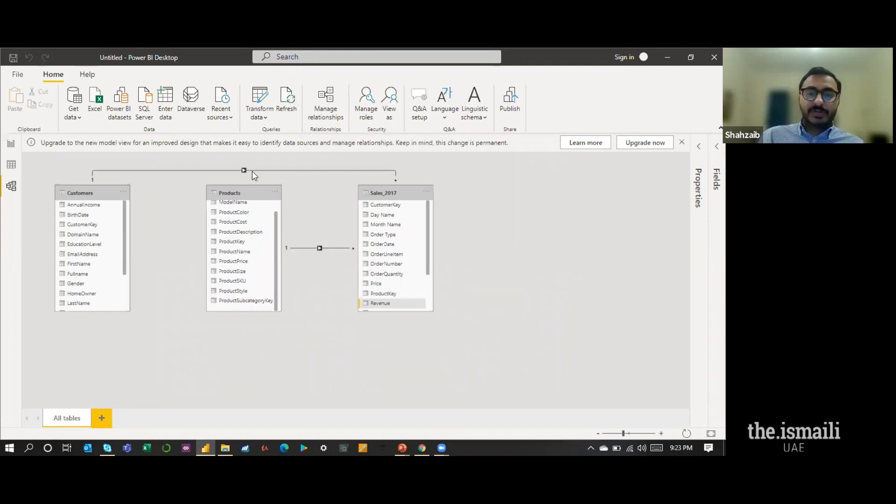
# - Inspect which key columns link Sales_2017 to the Customers table and to the Products table
pyautogui.click(248, 170)
pyautogui.click(252, 178)
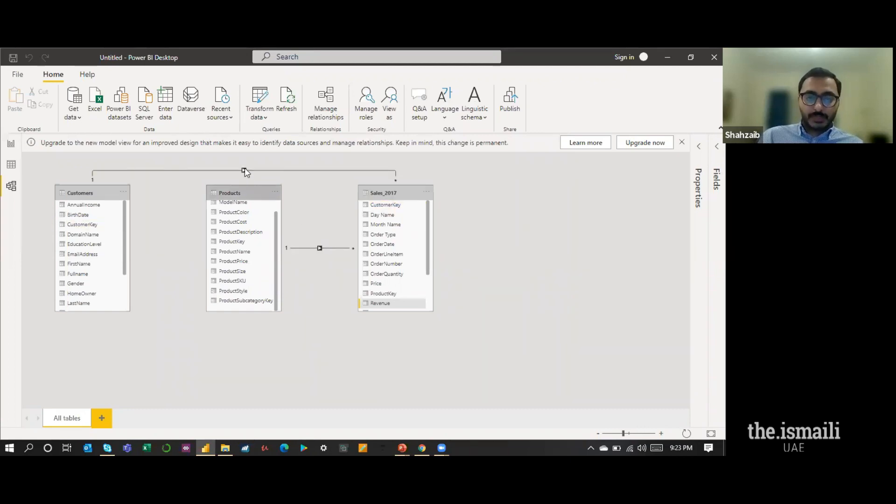
pyautogui.click(245, 170)
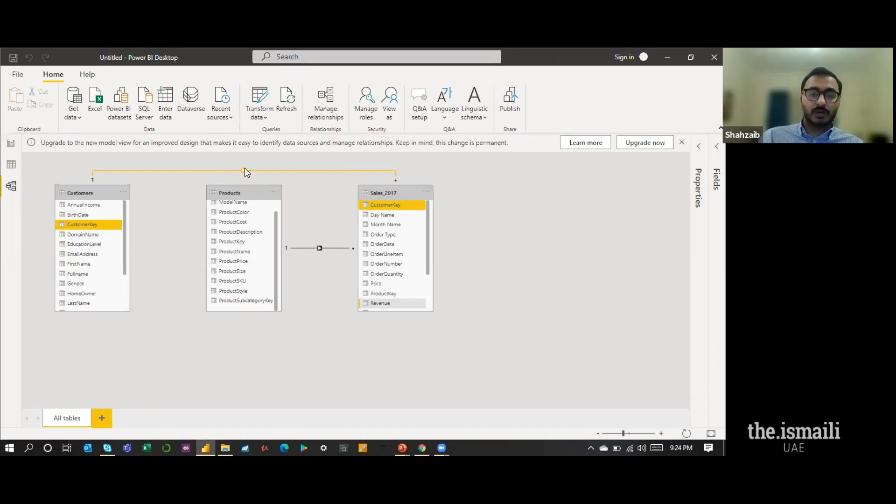
pyautogui.click(320, 248)
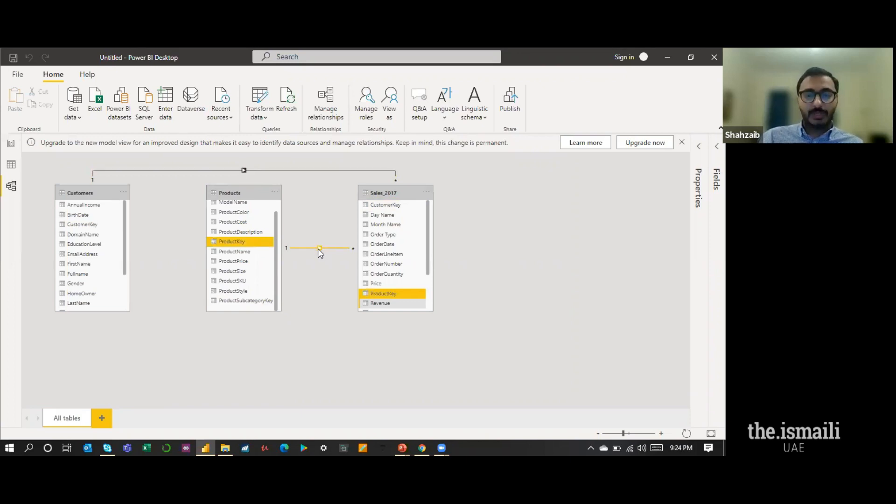
# - Delete the autodetected relationship between Products and Sales_2017
pyautogui.rightClick(317, 249)
pyautogui.click(323, 275)
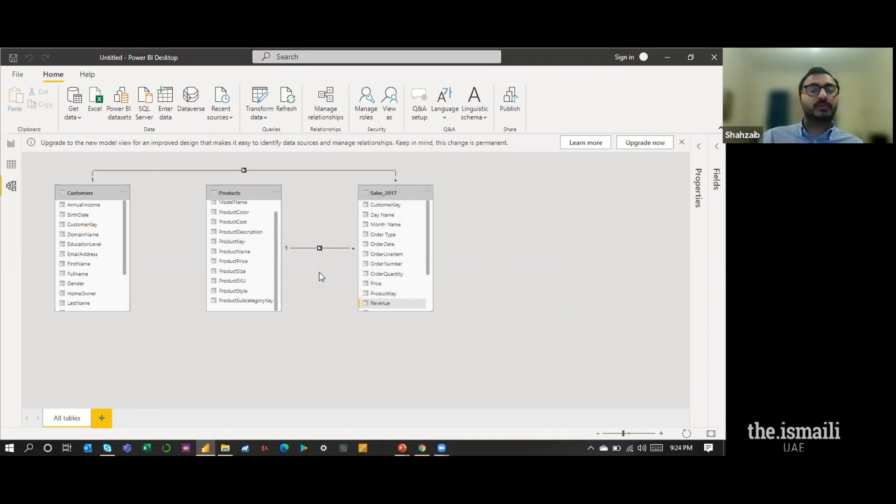
pyautogui.click(410, 265)
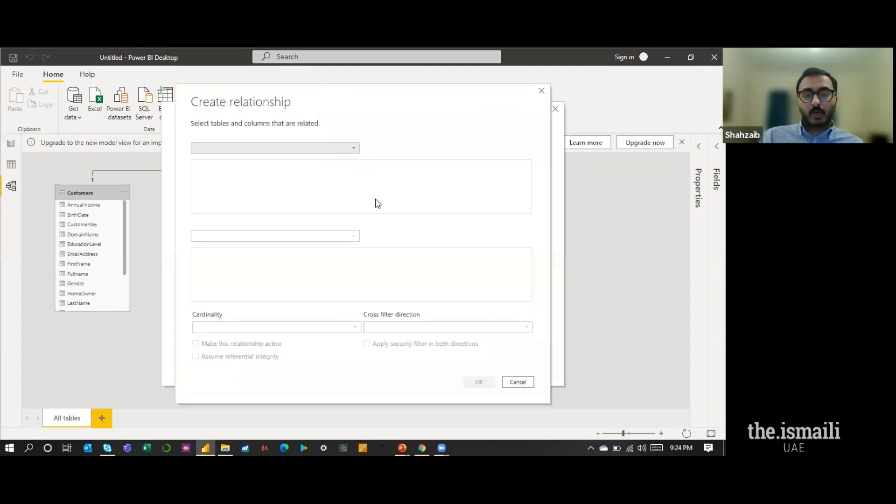
# - Create an active many-to-one, single-direction relationship from Sales_2017 ProductKey to Products ProductKey, and close the relationship manager
pyautogui.click(335, 149)
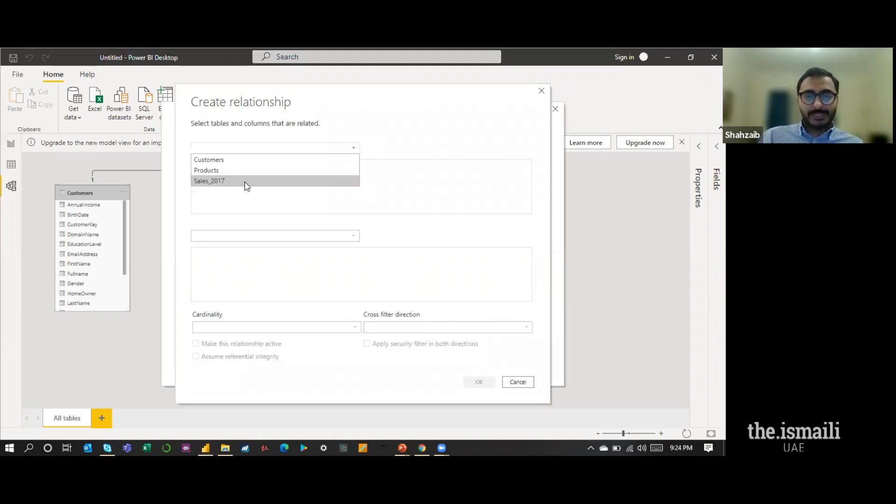
pyautogui.click(247, 186)
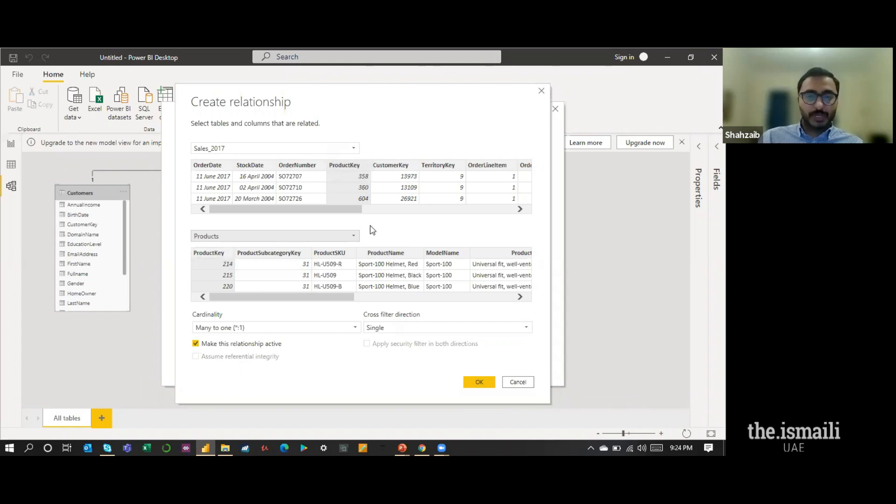
pyautogui.click(402, 166)
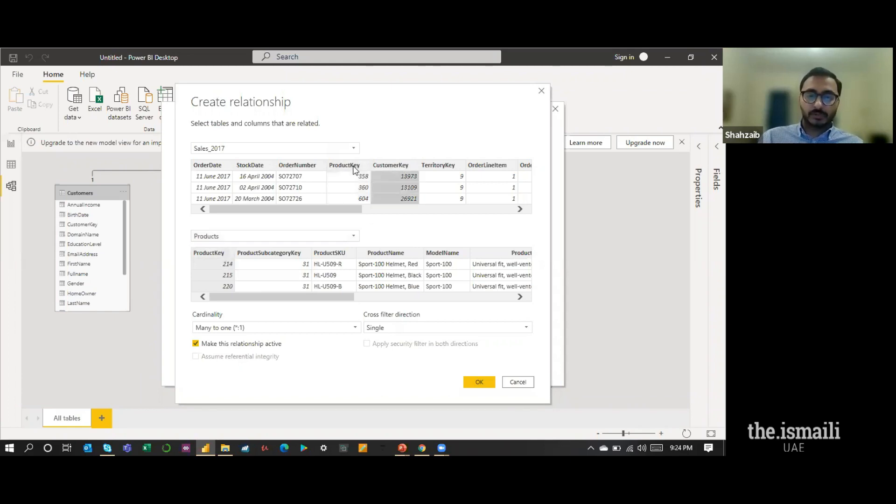
pyautogui.click(353, 167)
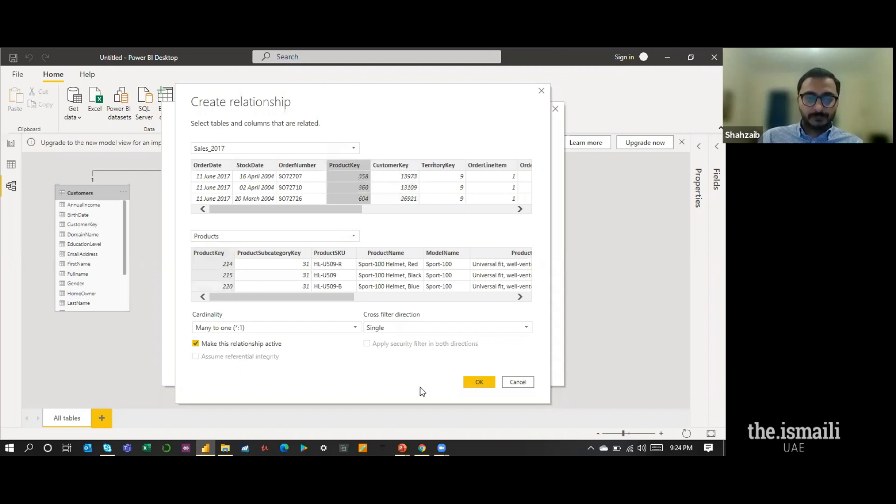
pyautogui.click(481, 379)
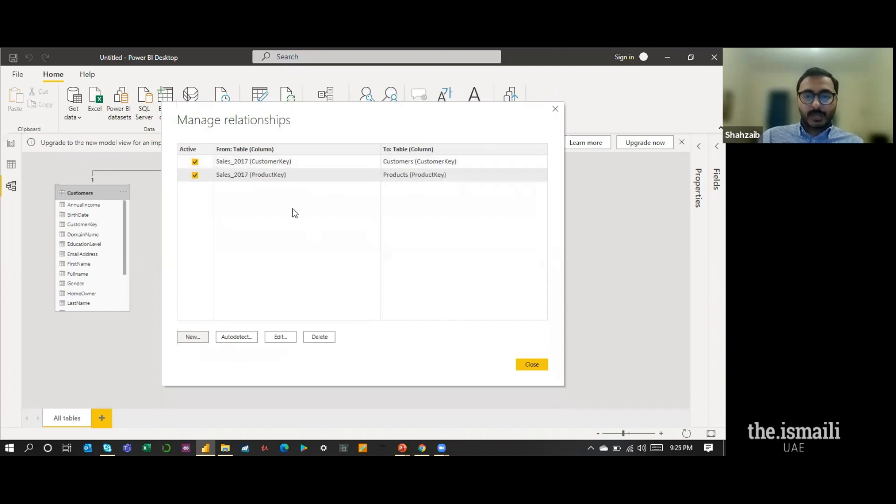
pyautogui.click(523, 365)
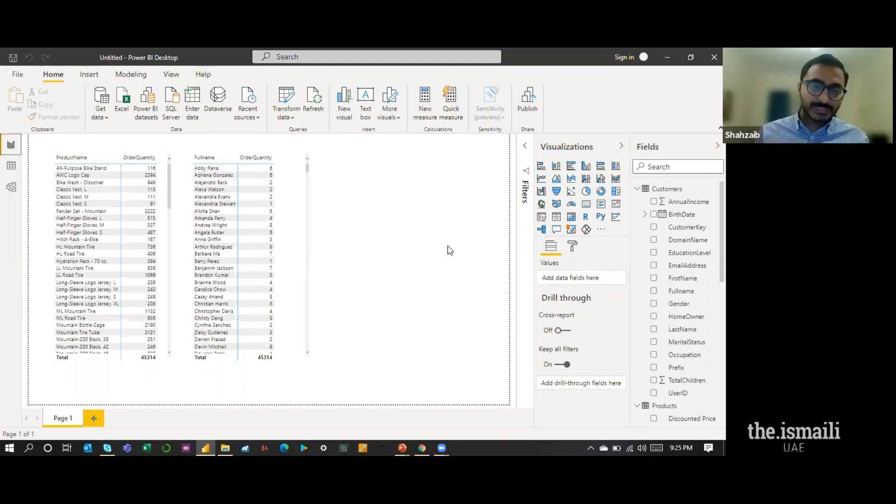
# - Delete the OrderQuantity by Fullname and OrderQuantity by ProductName tables from the report page
pyautogui.click(379, 260)
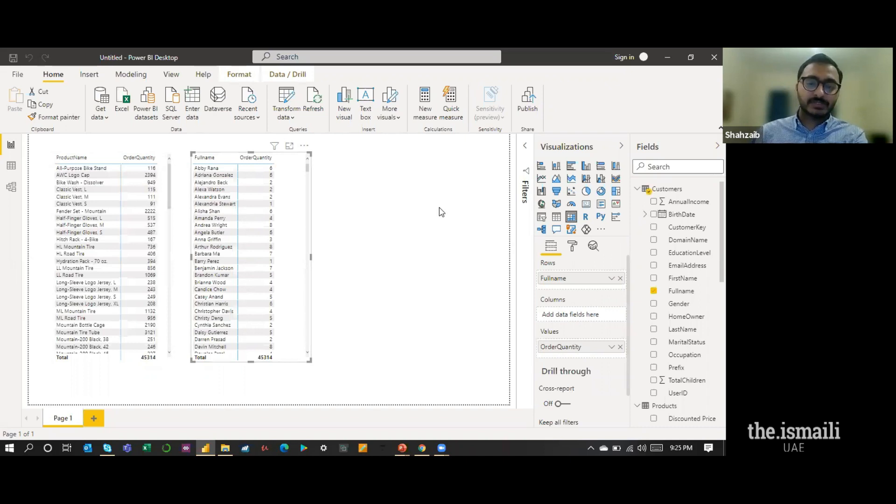
pyautogui.press('Delete')
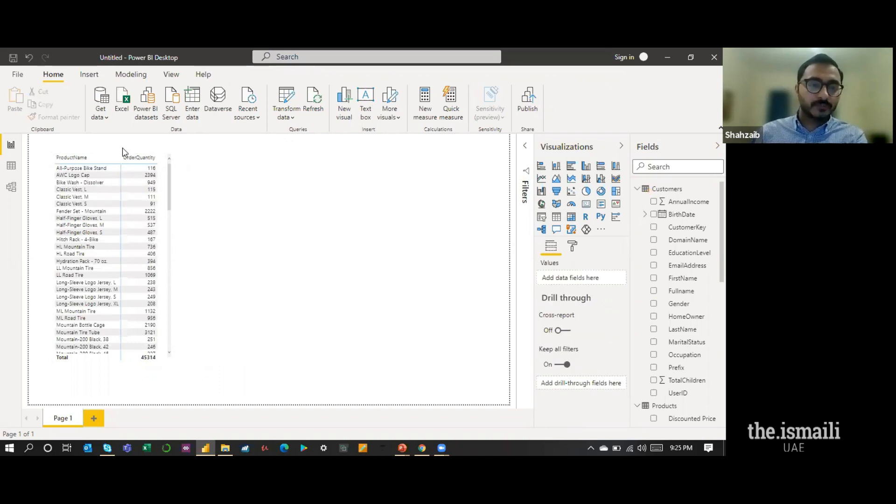
pyautogui.click(176, 284)
pyautogui.press('Delete')
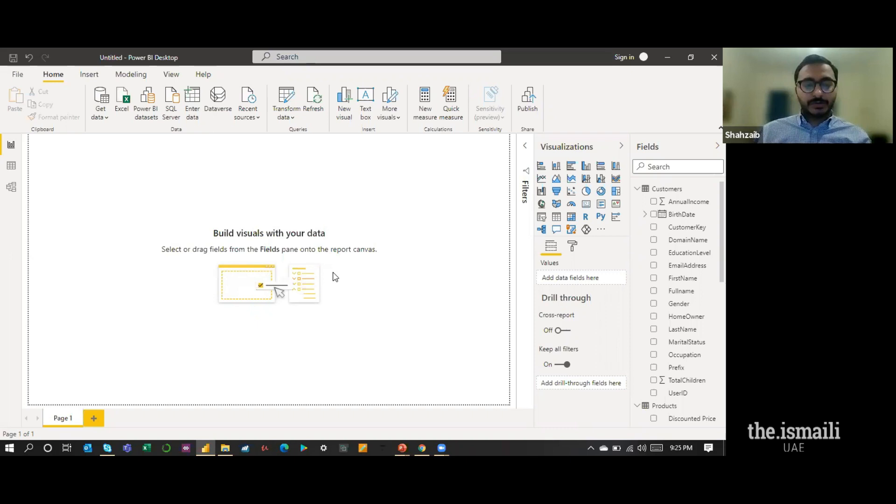
# - Insert a text box reading "ABC Corporation - Sales Report for the period XXX"
pyautogui.click(88, 70)
pyautogui.click(258, 112)
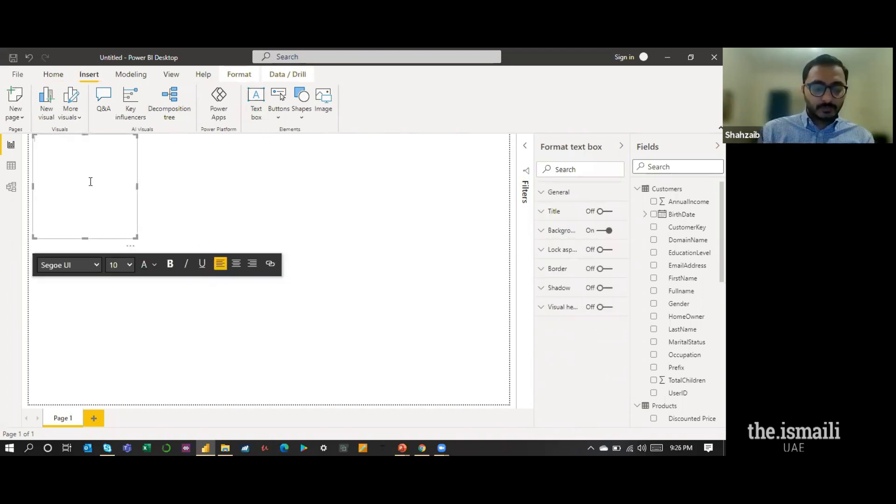
pyautogui.write('orporation - Sales Report for the')
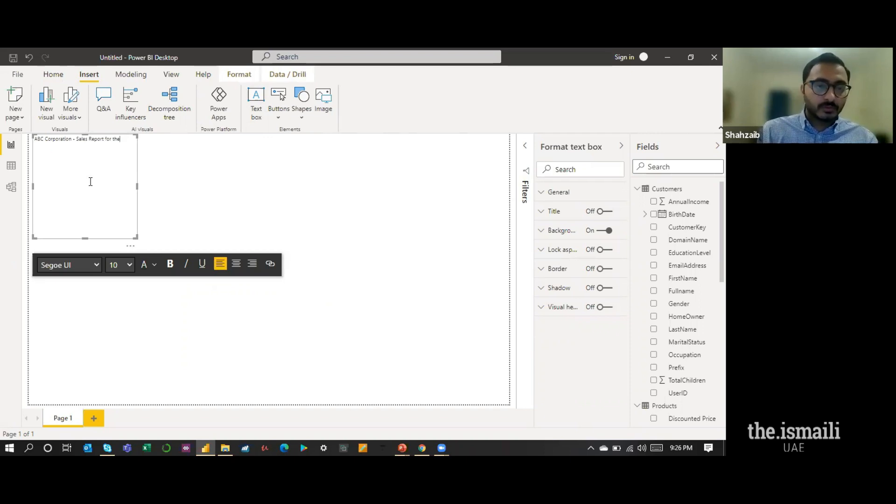
pyautogui.write('period XXX')
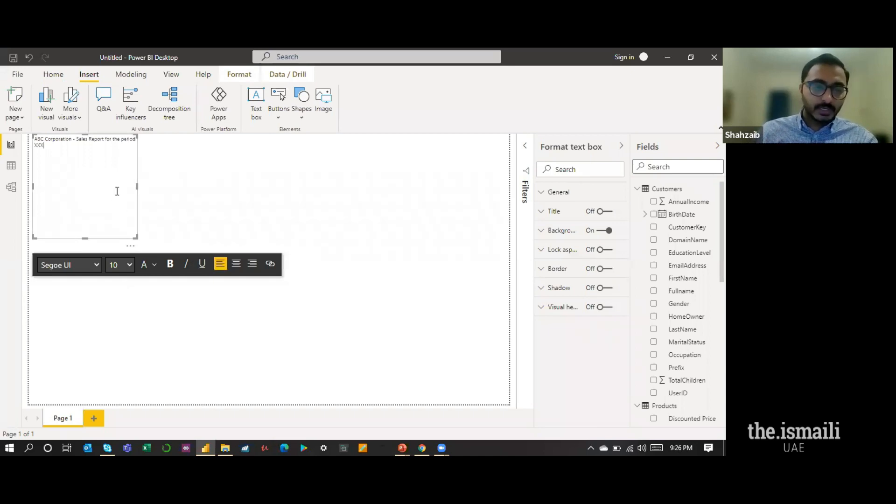
# - Set the font size of all the text in the title text box to 24
pyautogui.hotkey('ctrl', 'a')
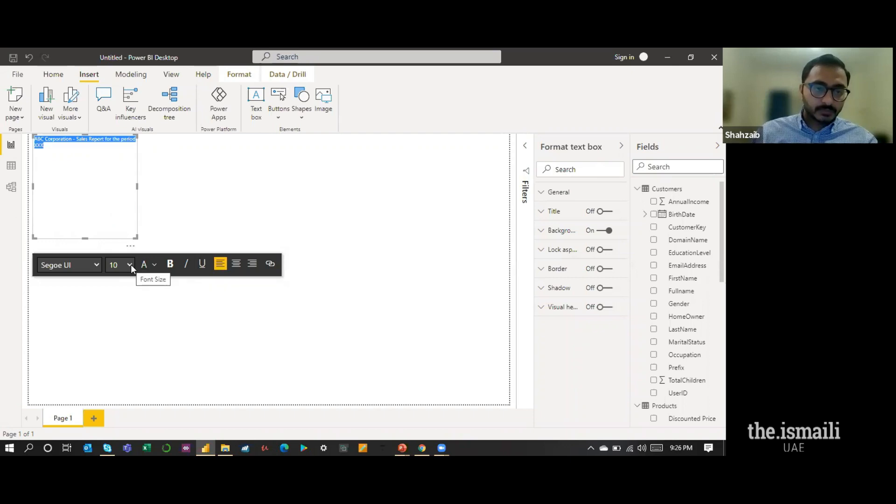
pyautogui.click(130, 264)
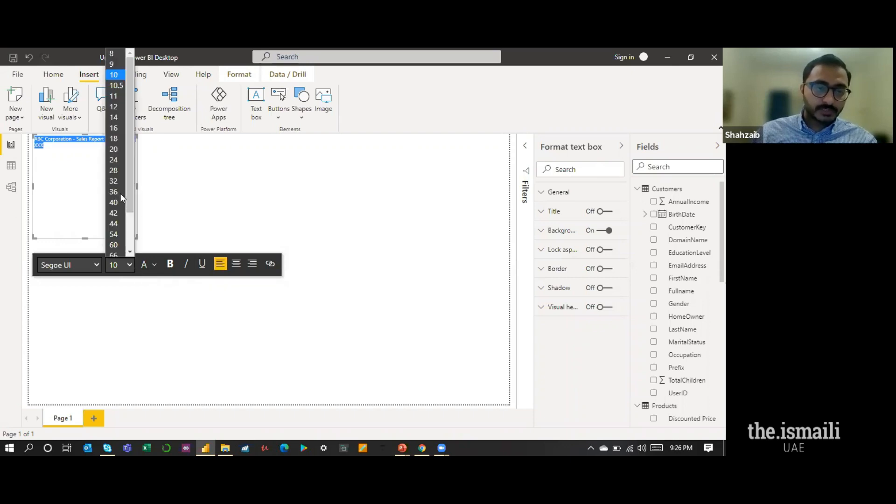
pyautogui.click(120, 193)
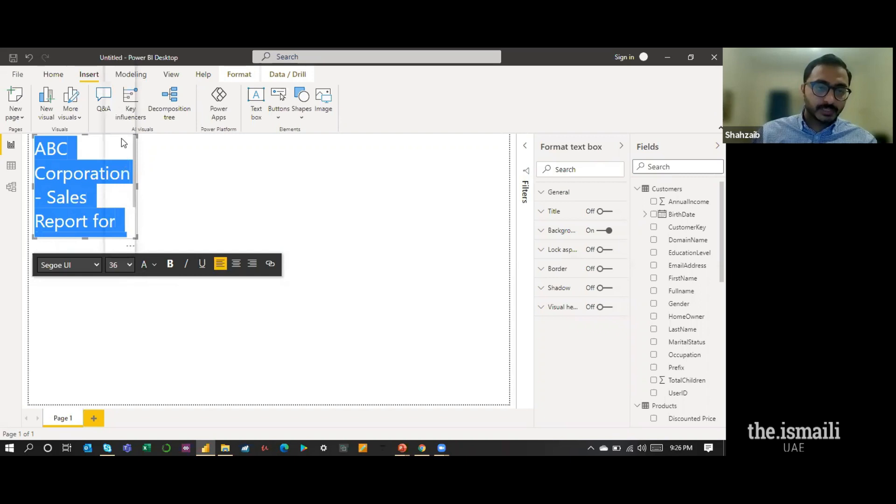
pyautogui.click(130, 264)
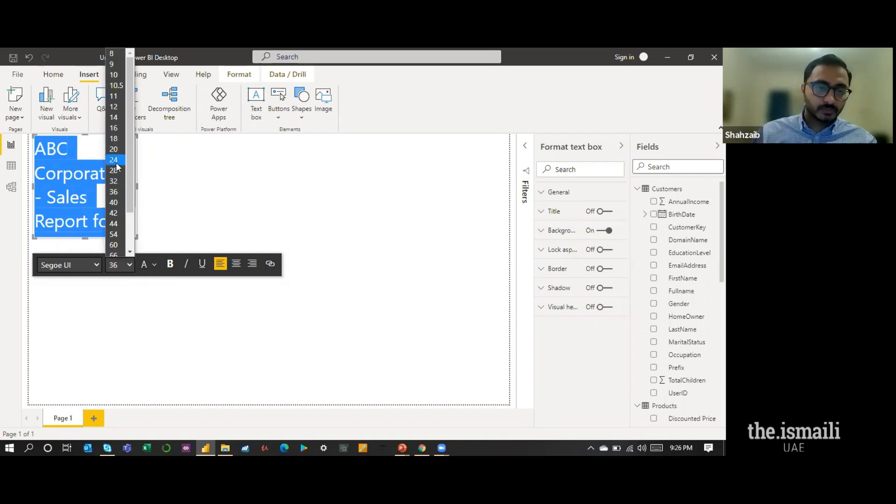
pyautogui.click(116, 163)
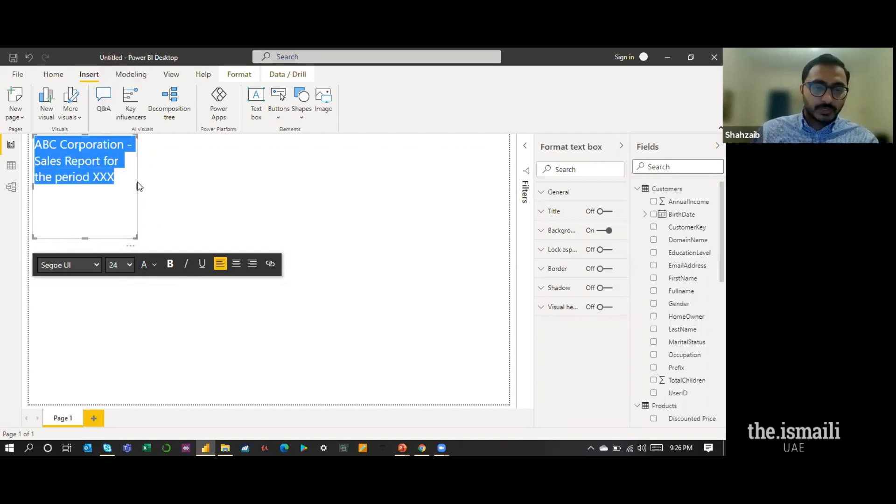
# - Resize the title text box to a one-line banner spanning the full page width along the page's upper edge
pyautogui.moveTo(139, 186); pyautogui.dragTo(505, 189)
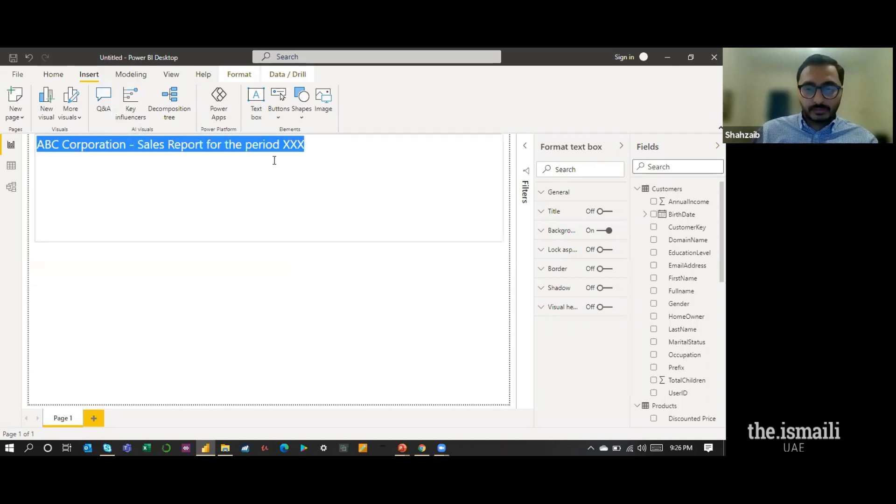
pyautogui.moveTo(272, 242); pyautogui.dragTo(283, 159)
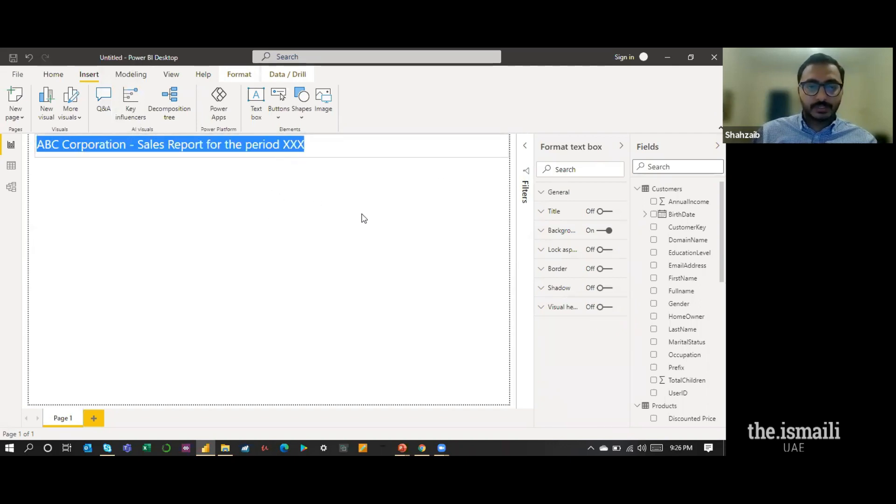
pyautogui.click(326, 168)
pyautogui.click(325, 154)
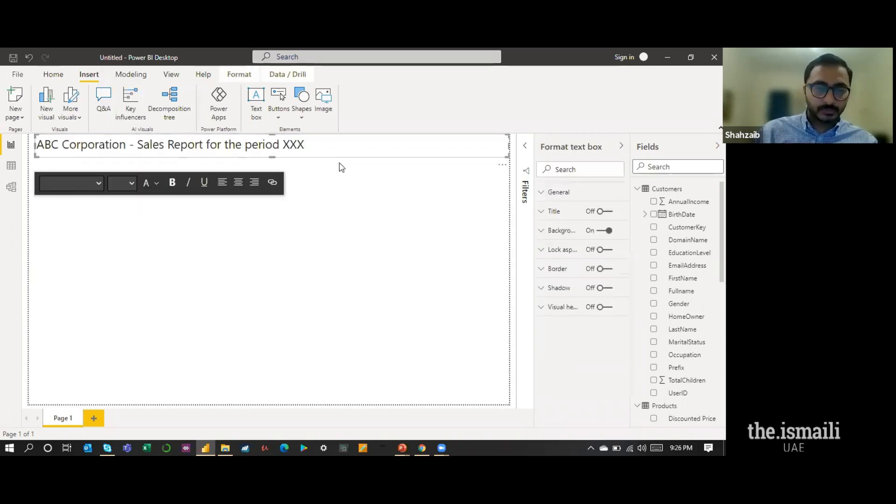
pyautogui.moveTo(340, 158); pyautogui.dragTo(339, 164)
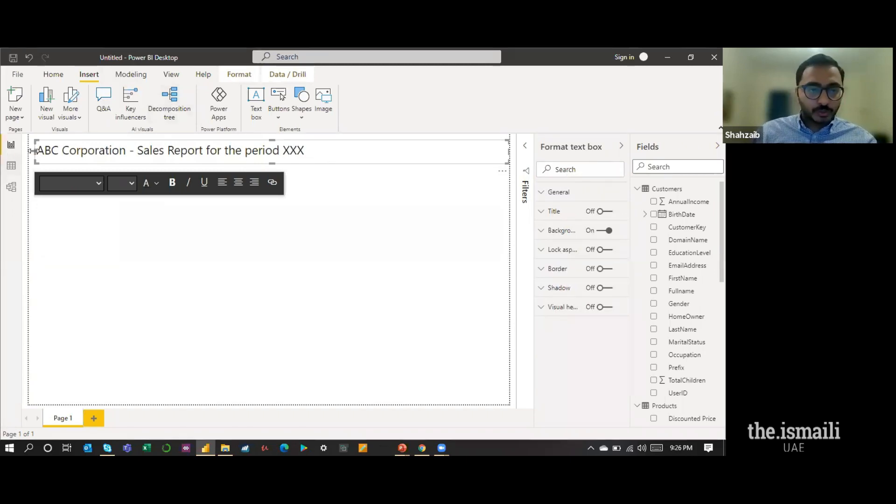
pyautogui.moveTo(31, 153); pyautogui.dragTo(25, 153)
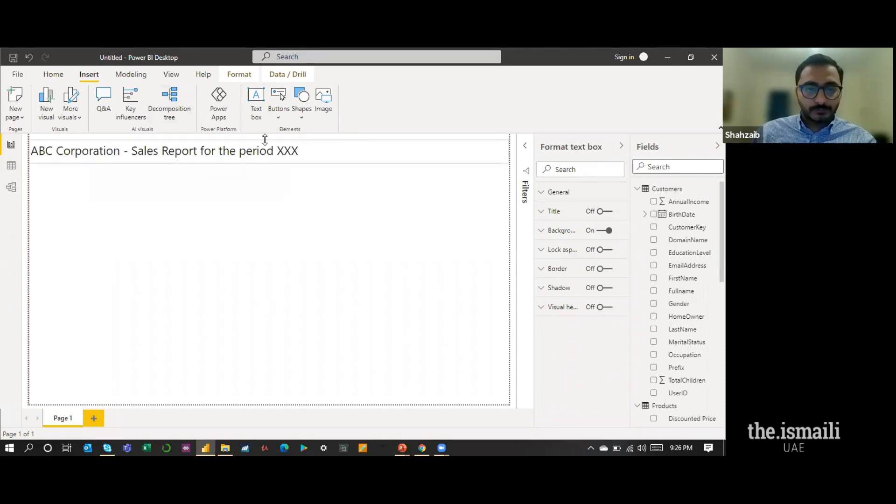
pyautogui.moveTo(266, 139); pyautogui.dragTo(271, 157)
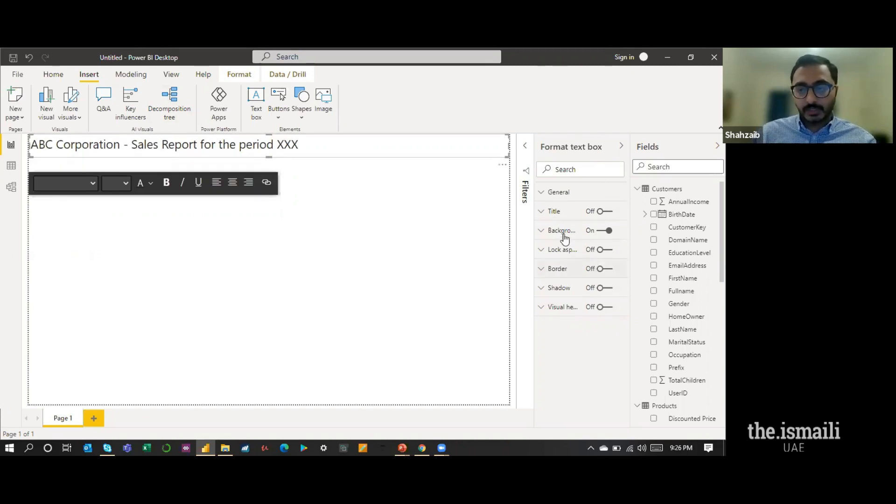
# - Set the title text box's background to the lightest blue theme shade
pyautogui.click(543, 231)
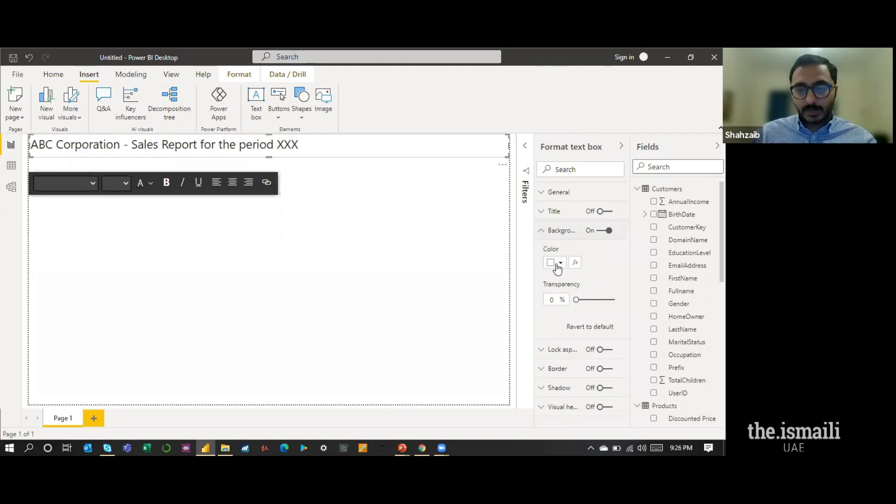
pyautogui.click(561, 263)
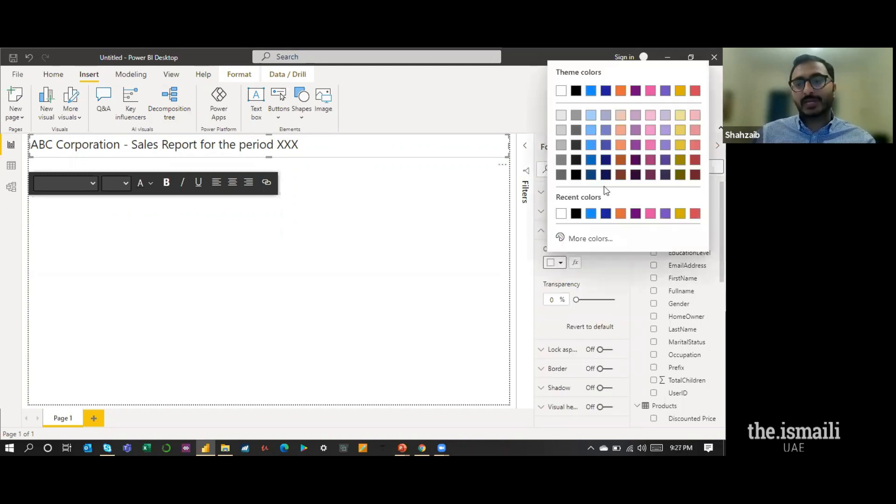
pyautogui.click(591, 118)
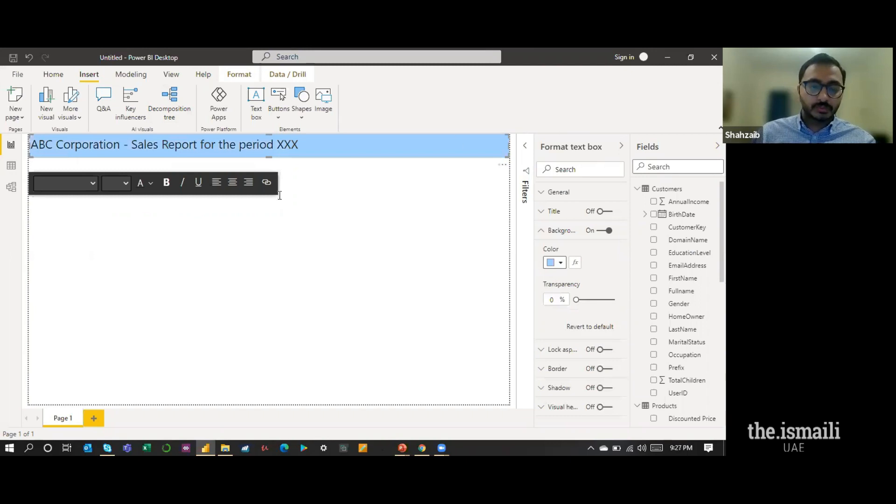
# - Change the font color of the whole title text to white
pyautogui.moveTo(307, 152); pyautogui.dragTo(29, 143)
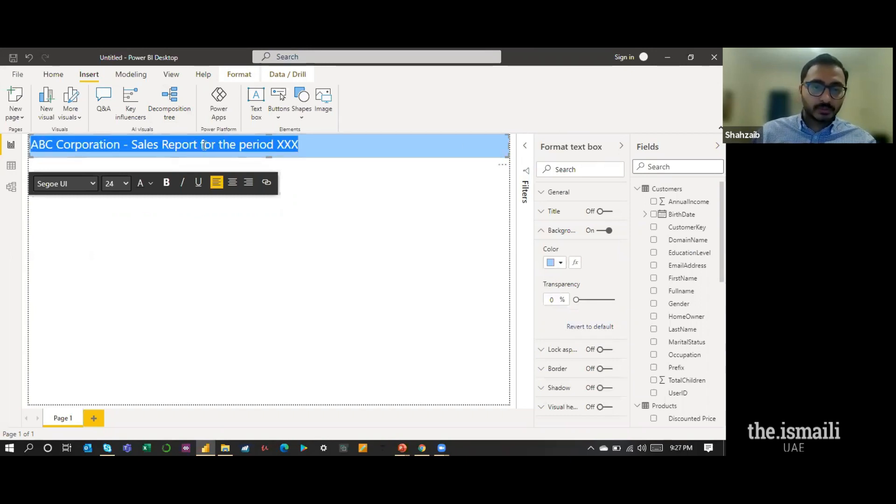
pyautogui.click(153, 183)
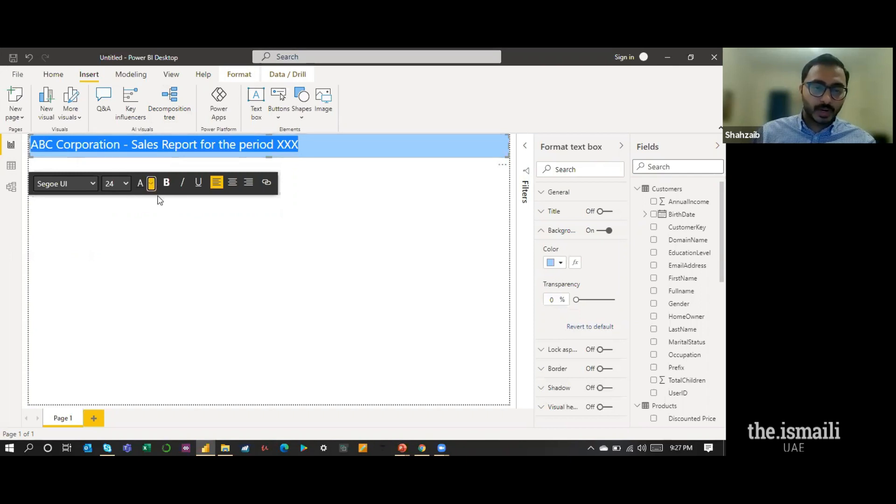
pyautogui.click(161, 221)
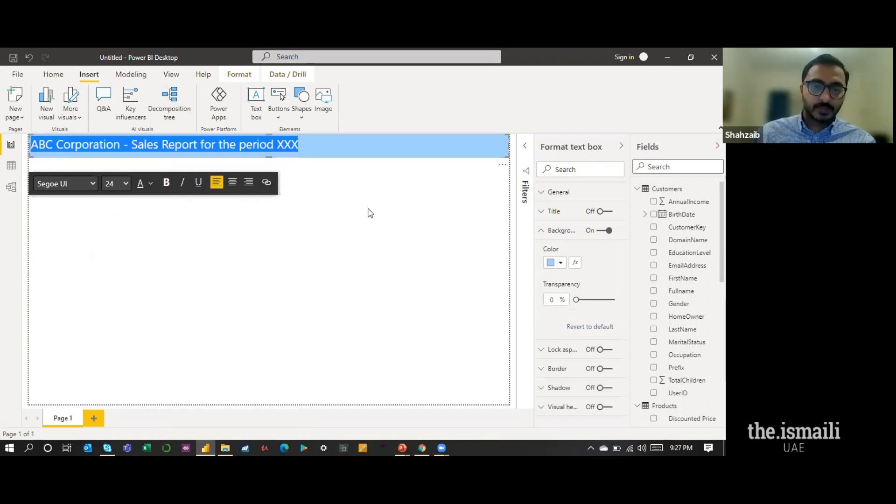
pyautogui.click(322, 218)
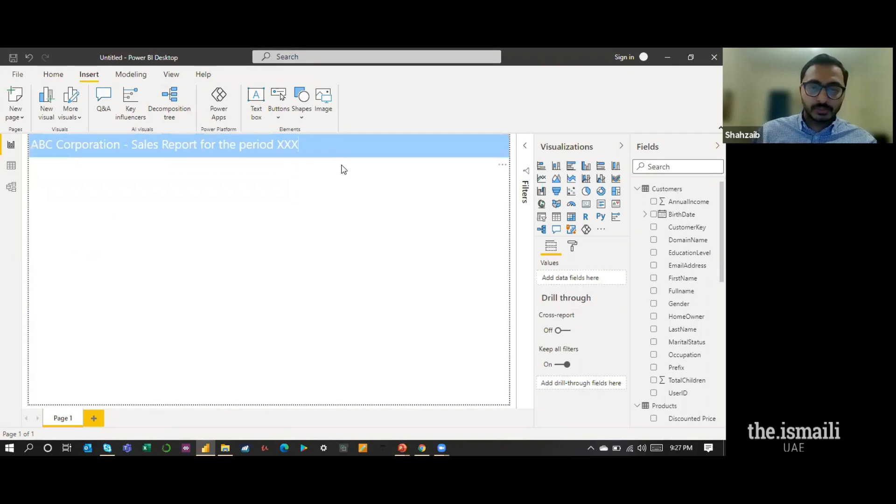
# - Set the title text box's background to the darkest navy blue theme shade
pyautogui.click(344, 160)
pyautogui.click(542, 230)
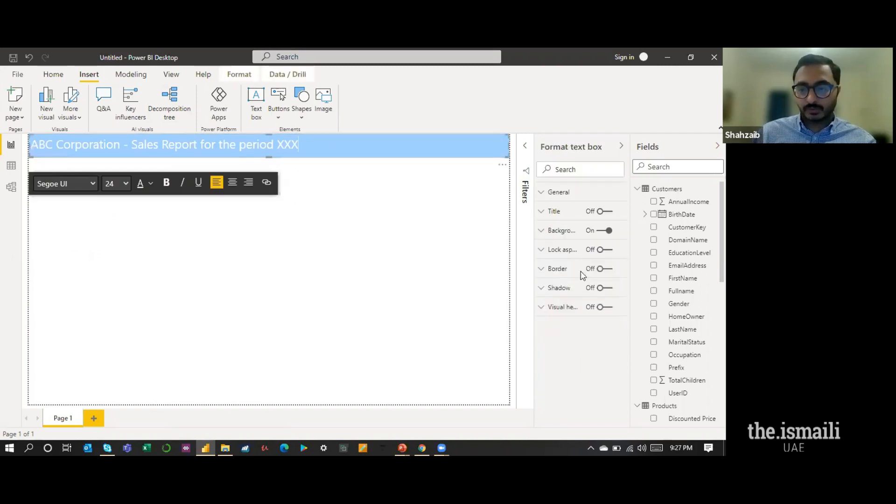
pyautogui.click(562, 263)
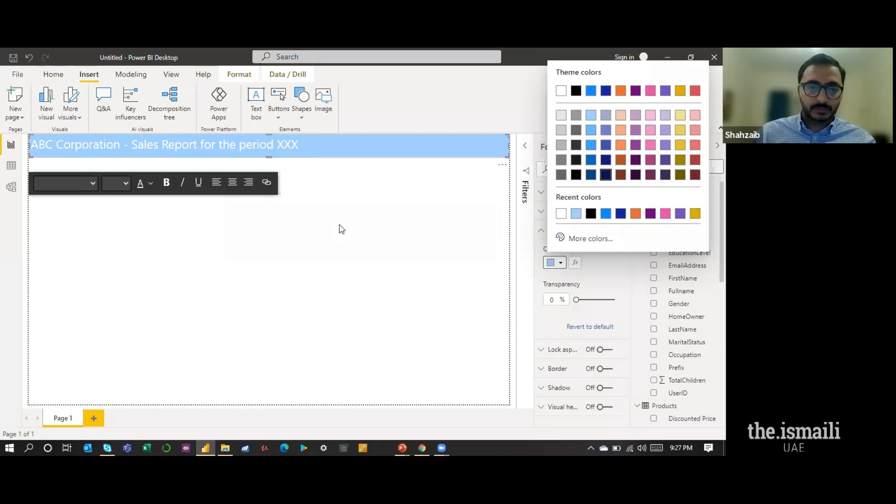
pyautogui.click(363, 255)
pyautogui.click(359, 250)
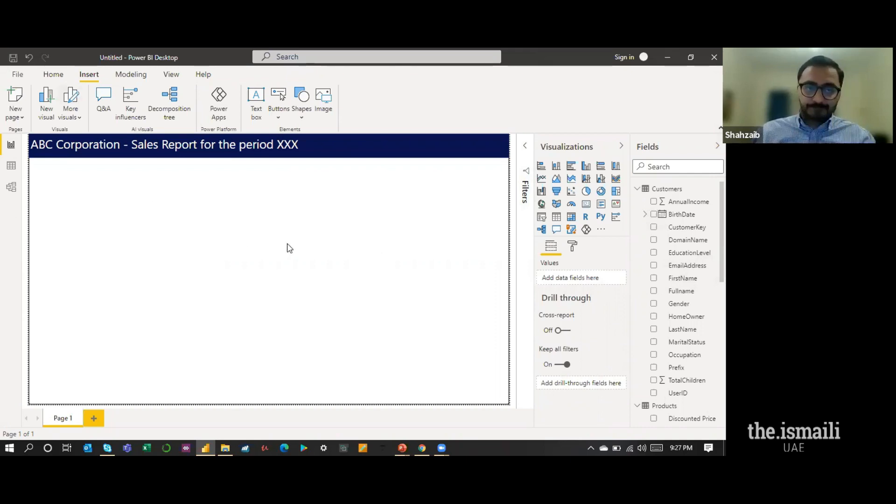
# - Add a stacked bar chart to the page with OrderQuantity from Sales_2017 as its values
pyautogui.hotkey('alt', 'h')
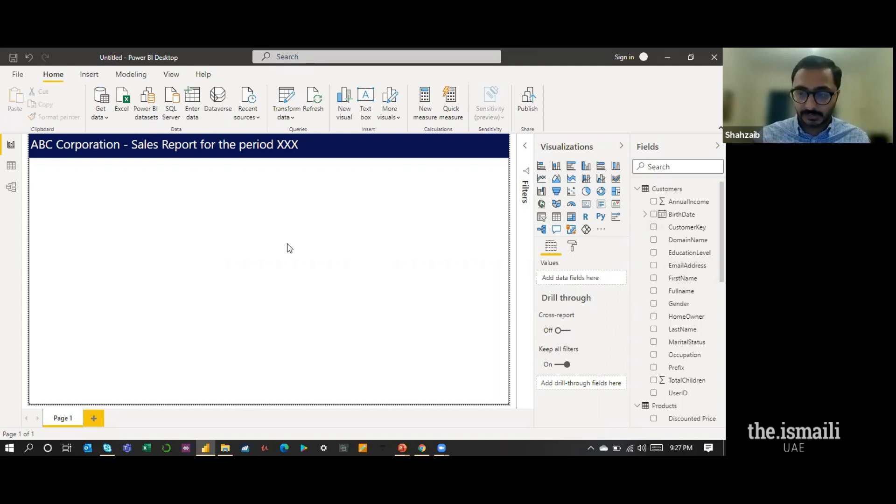
pyautogui.click(541, 169)
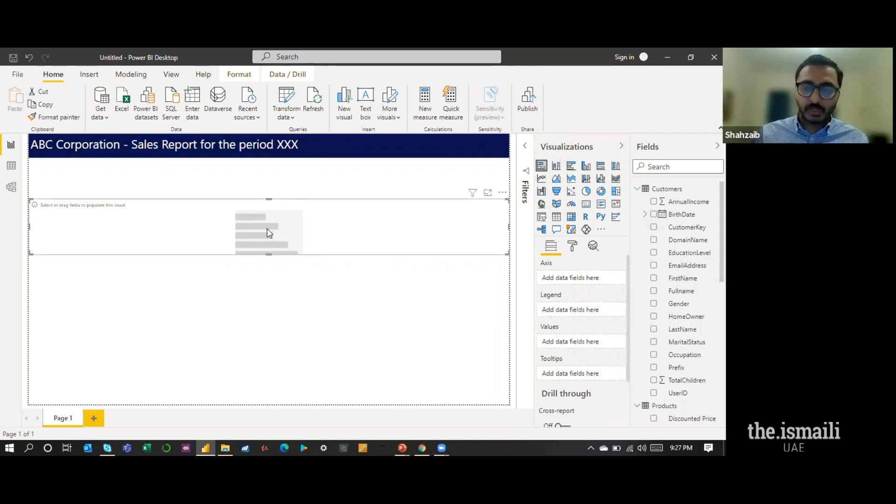
pyautogui.click(638, 189)
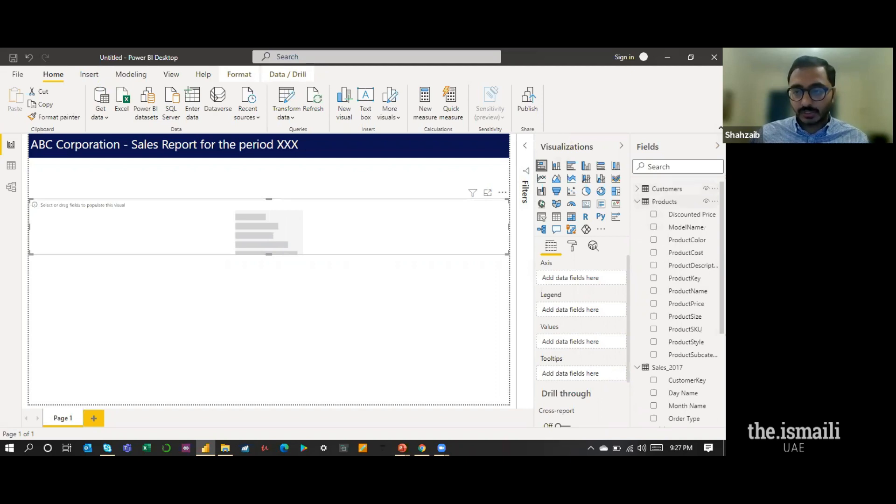
pyautogui.click(638, 201)
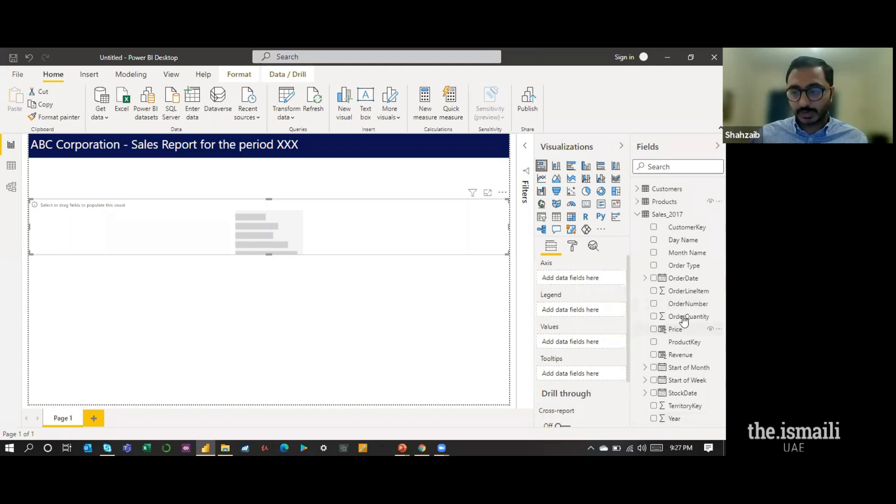
pyautogui.moveTo(686, 317); pyautogui.dragTo(595, 344)
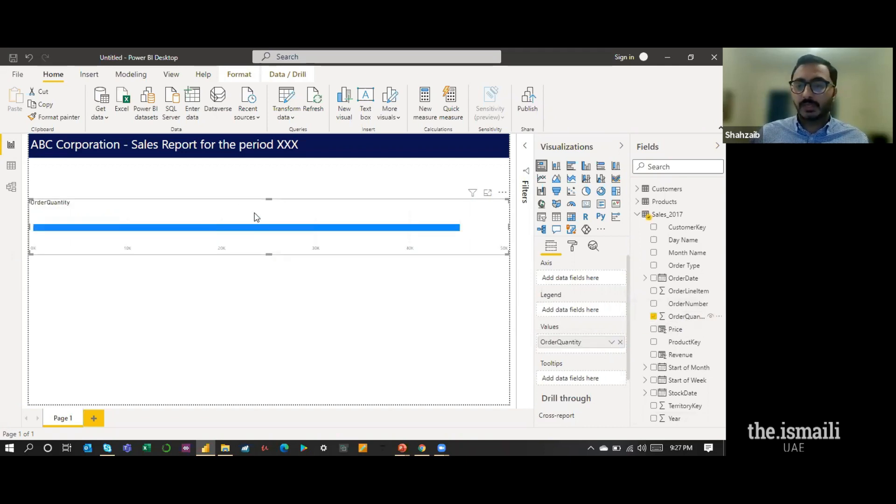
# - Add ProductName from the Products table as the bar chart's axis
pyautogui.click(638, 216)
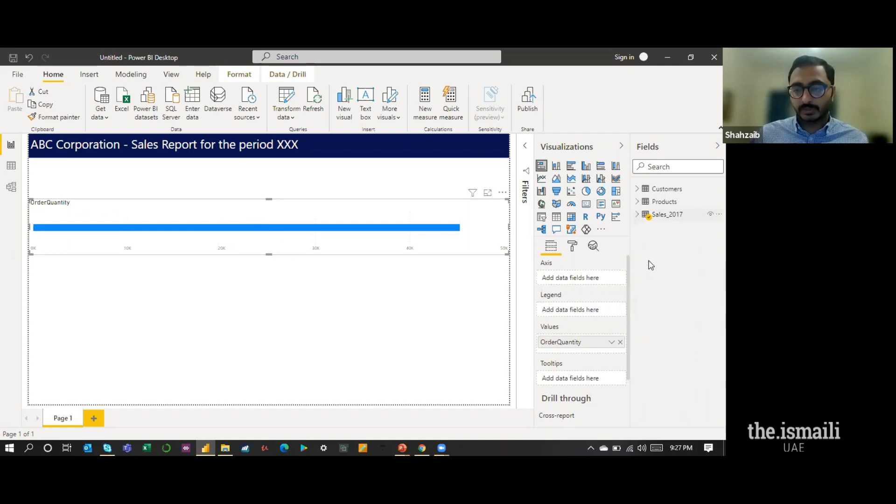
pyautogui.click(638, 203)
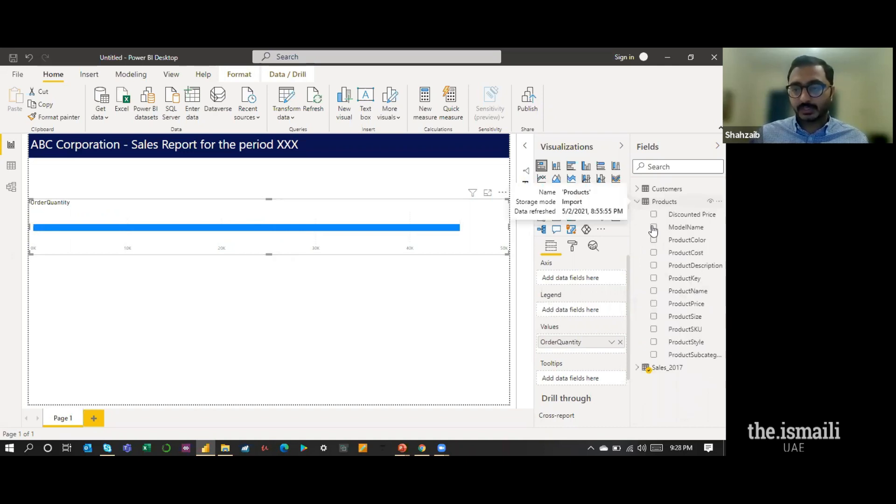
pyautogui.moveTo(688, 292); pyautogui.dragTo(312, 223)
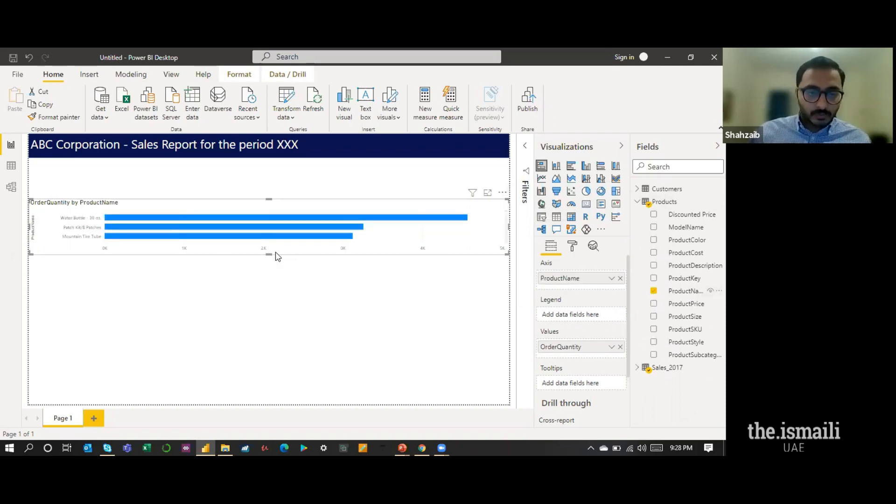
# - Resize the bar chart to fill the left two-fifths of the page, from the title banner down to the bottom edge
pyautogui.moveTo(280, 344); pyautogui.dragTo(279, 401)
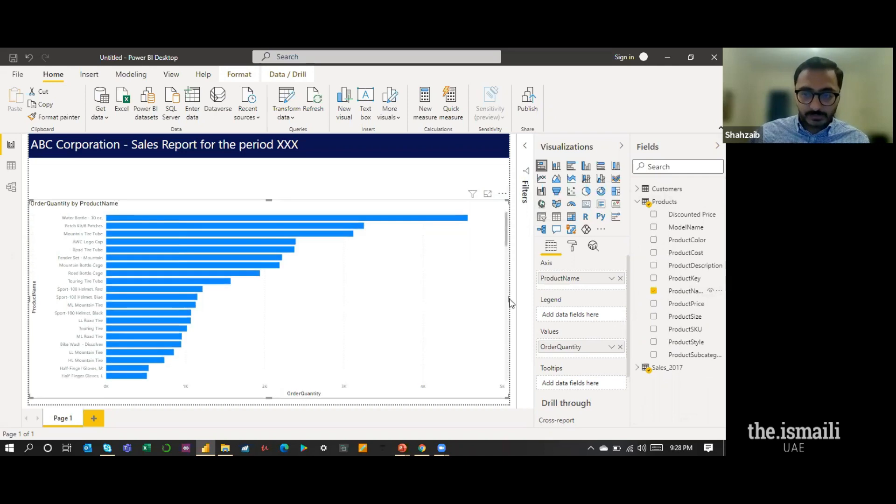
pyautogui.moveTo(314, 308); pyautogui.dragTo(299, 307)
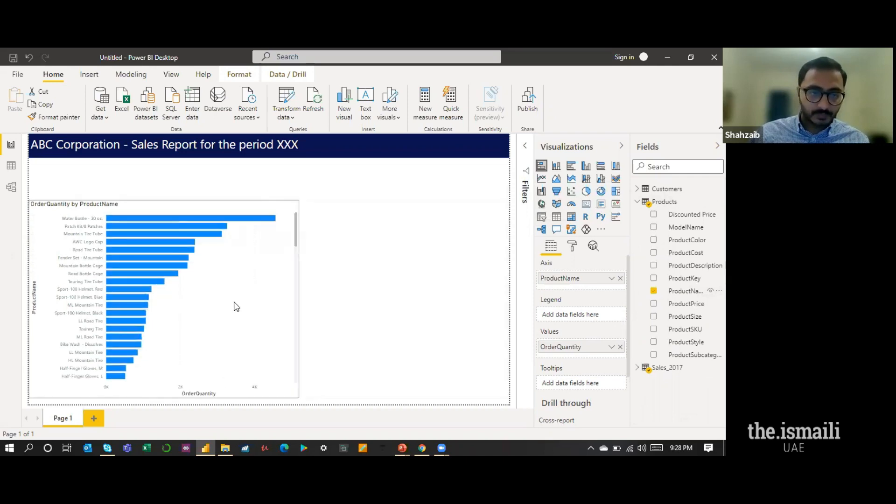
pyautogui.moveTo(235, 307); pyautogui.dragTo(227, 305)
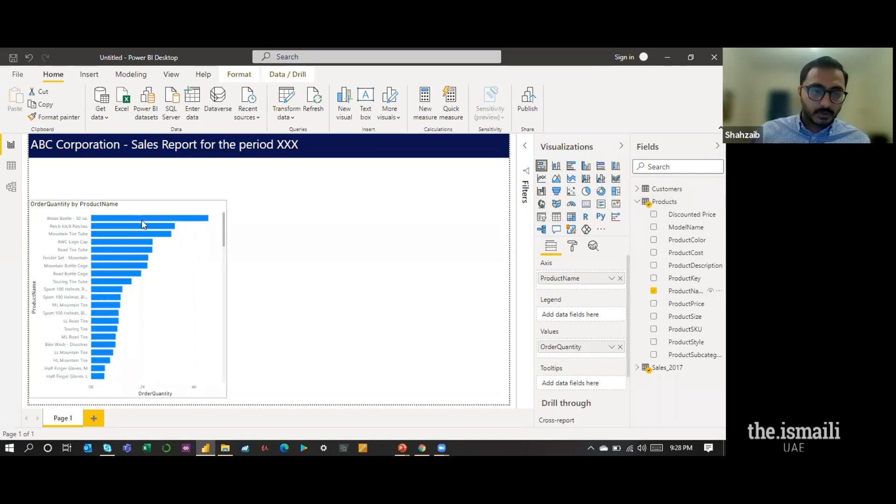
pyautogui.moveTo(138, 161); pyautogui.dragTo(141, 163)
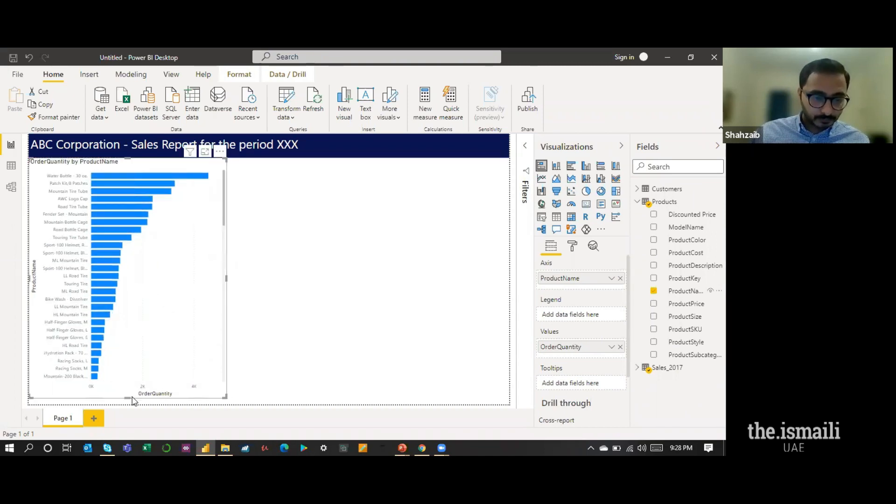
pyautogui.moveTo(129, 401); pyautogui.dragTo(129, 405)
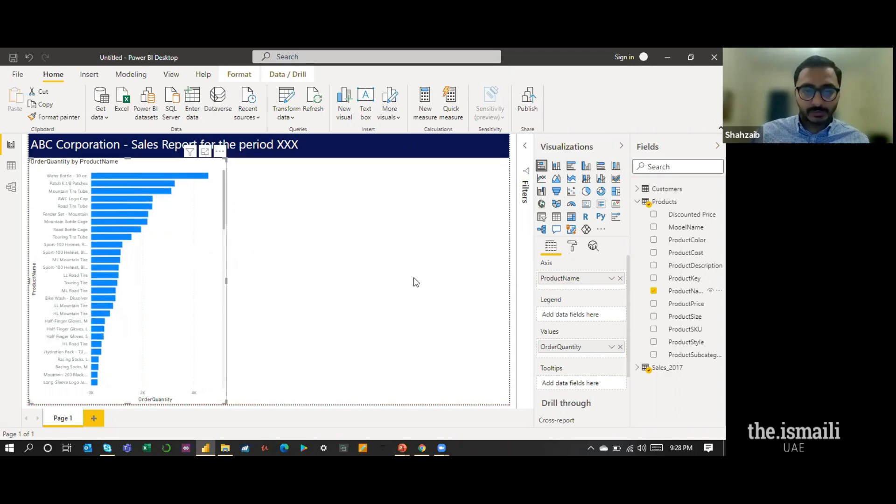
# - Turn on data labels for the bar chart
pyautogui.click(573, 249)
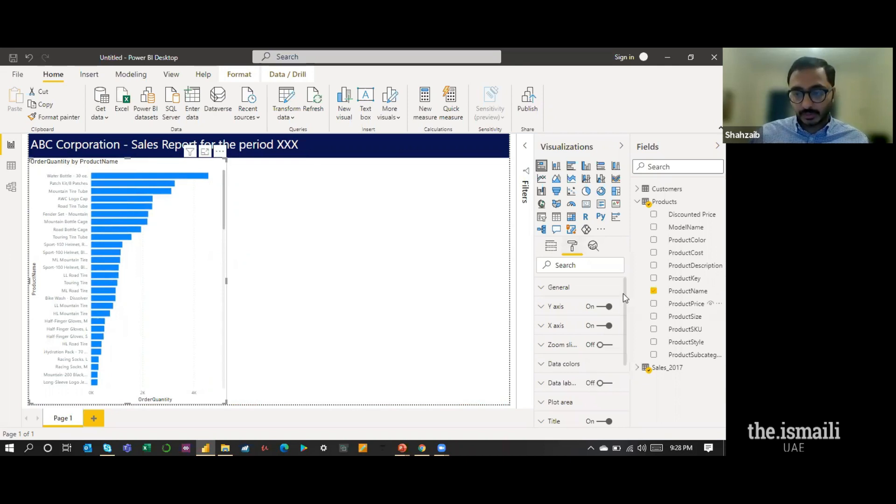
pyautogui.scroll(-2, 624, 314)
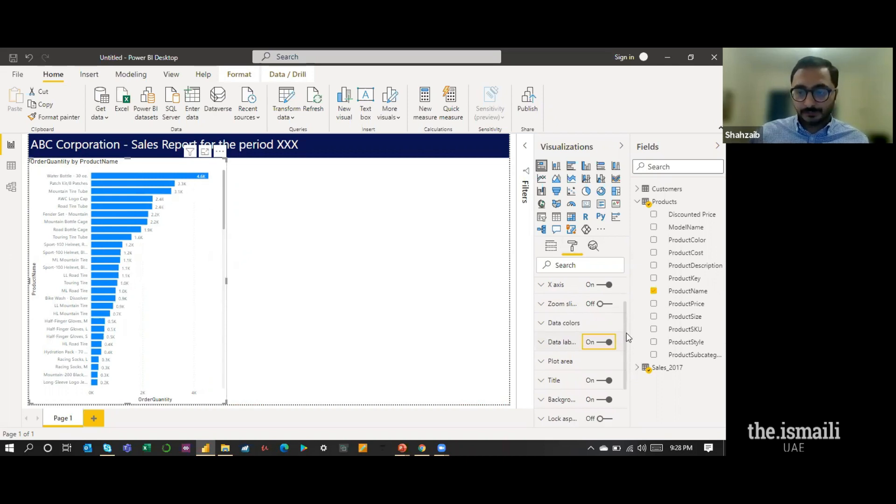
pyautogui.scroll(2, 626, 337)
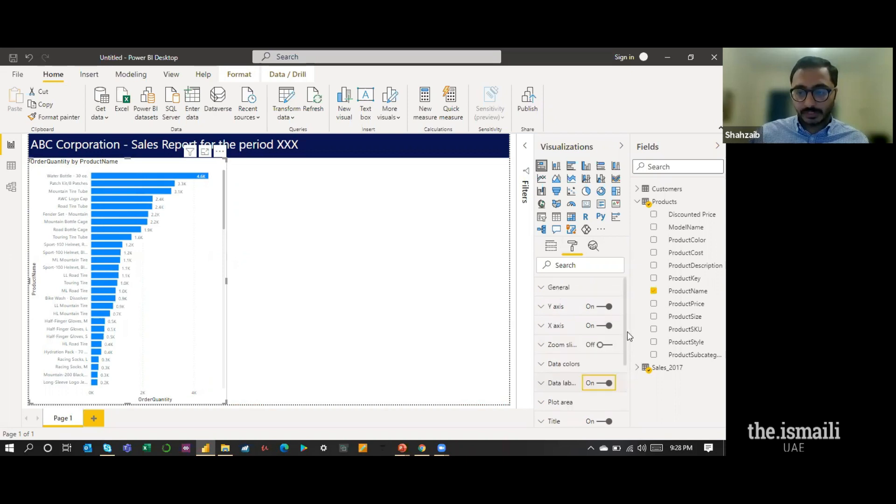
pyautogui.scroll(-3, 630, 345)
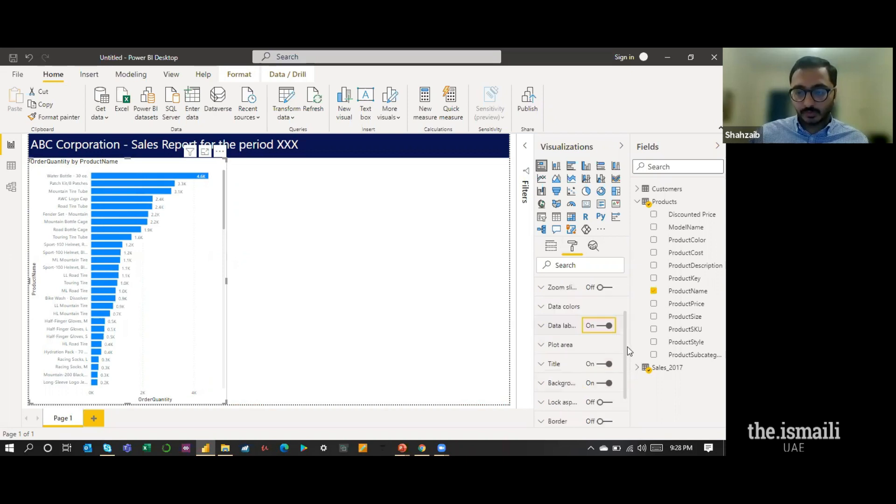
# - Set the bar chart's default data color to the dark navy used for the title banner
pyautogui.click(544, 303)
pyautogui.click(560, 372)
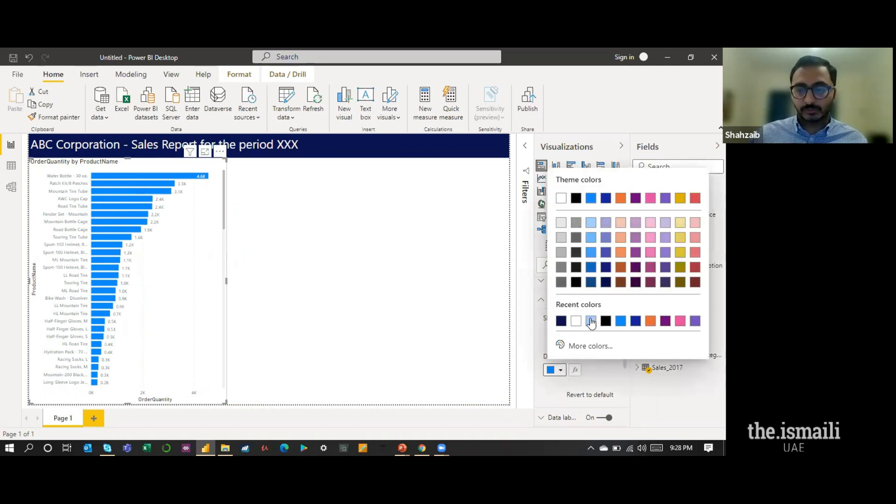
pyautogui.click(562, 321)
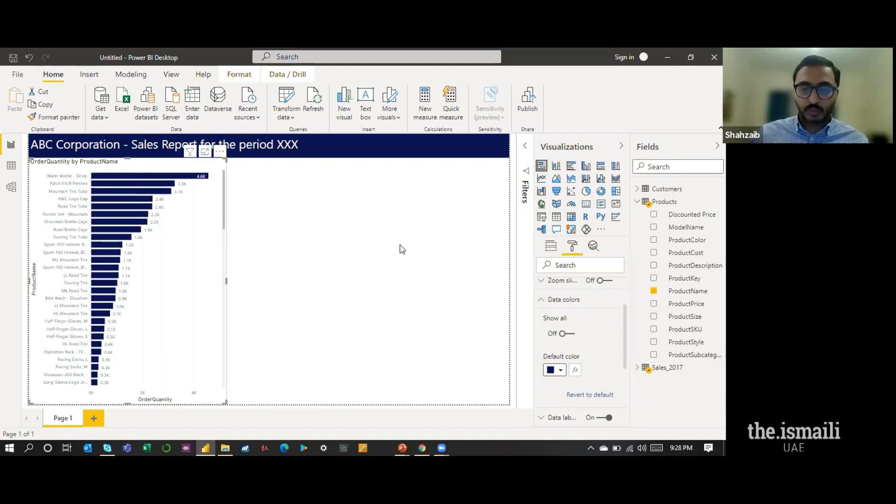
# - Color the bars with a color scale based on Sum of OrderQuantity, using dark blue for the highest value
pyautogui.click(576, 373)
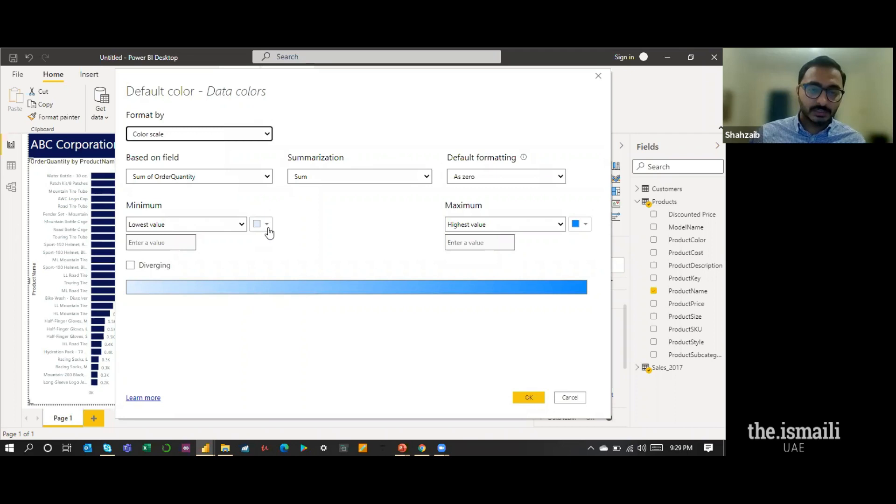
pyautogui.click(582, 225)
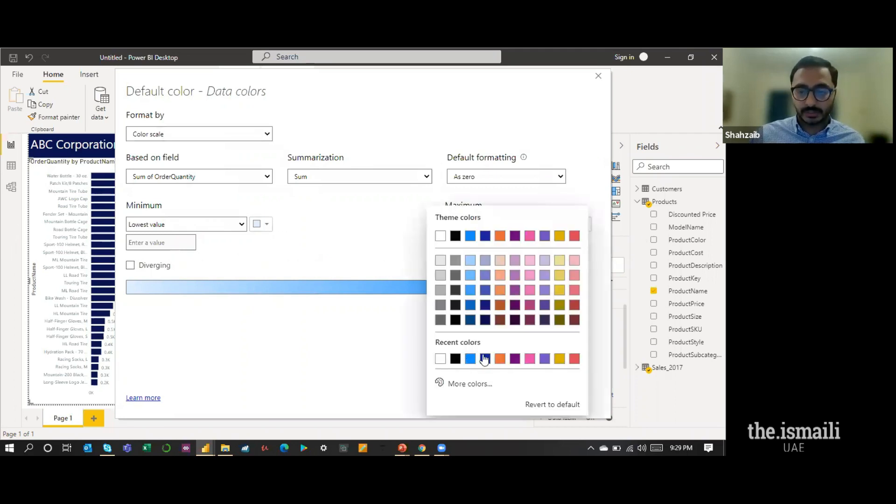
pyautogui.click(485, 358)
pyautogui.click(520, 402)
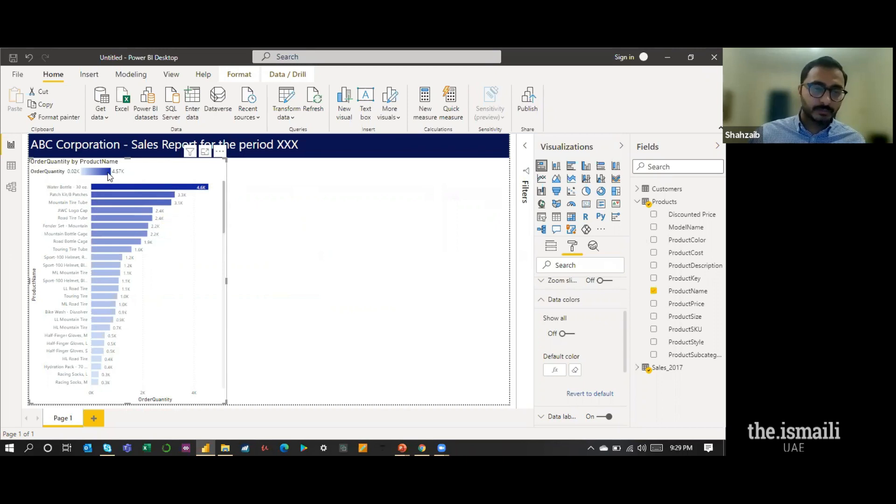
# - Lower the bar chart's upper edge slightly to leave a small gap below the title banner
pyautogui.click(131, 157)
pyautogui.click(156, 186)
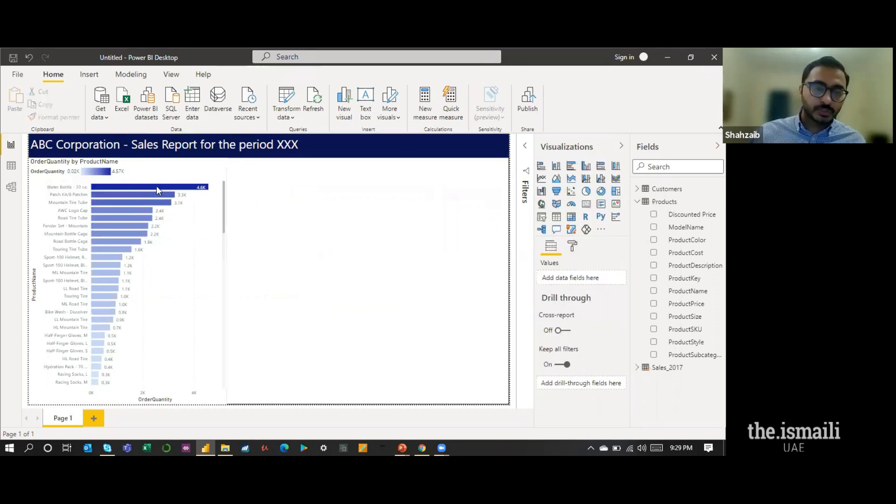
pyautogui.click(136, 161)
pyautogui.moveTo(127, 159); pyautogui.dragTo(130, 171)
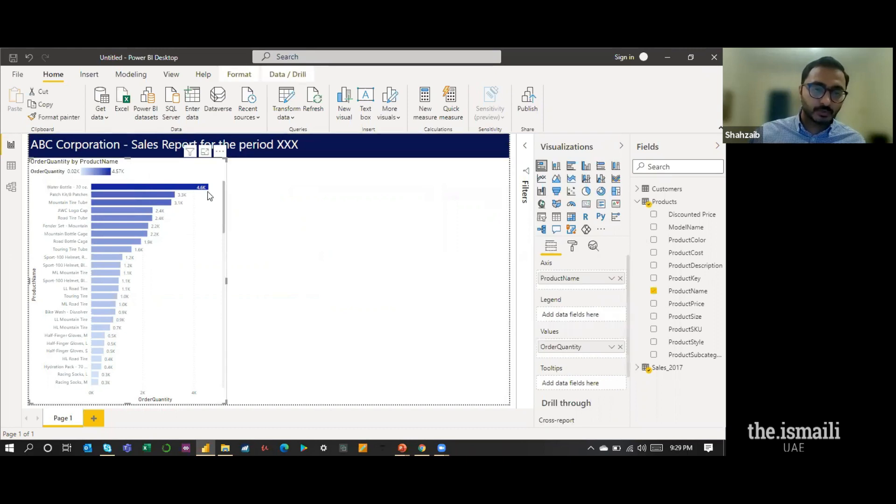
pyautogui.click(338, 258)
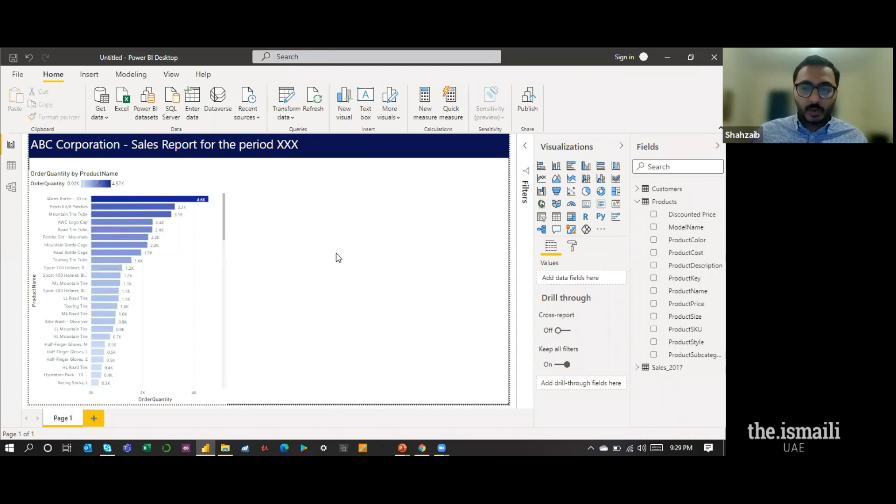
# - Add Revenue from Sales_2017 to the bar chart's tooltips and check the tooltip on the Water Bottle bar
pyautogui.click(208, 240)
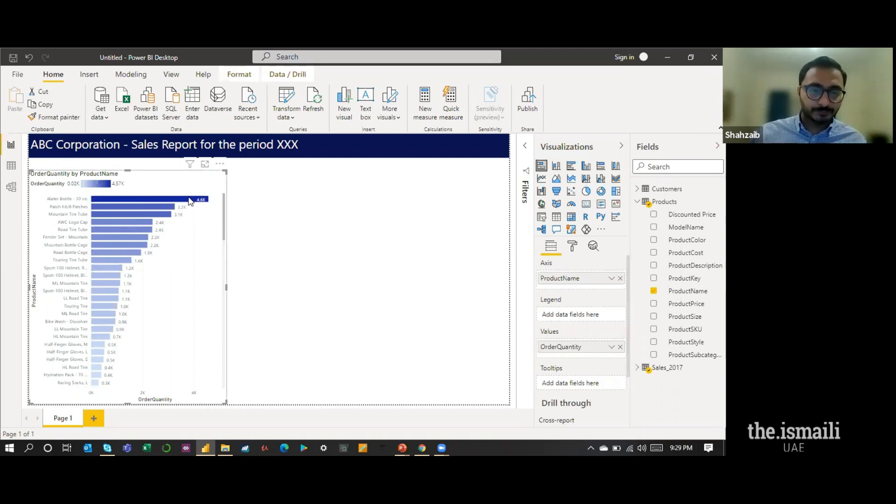
pyautogui.moveTo(189, 202)
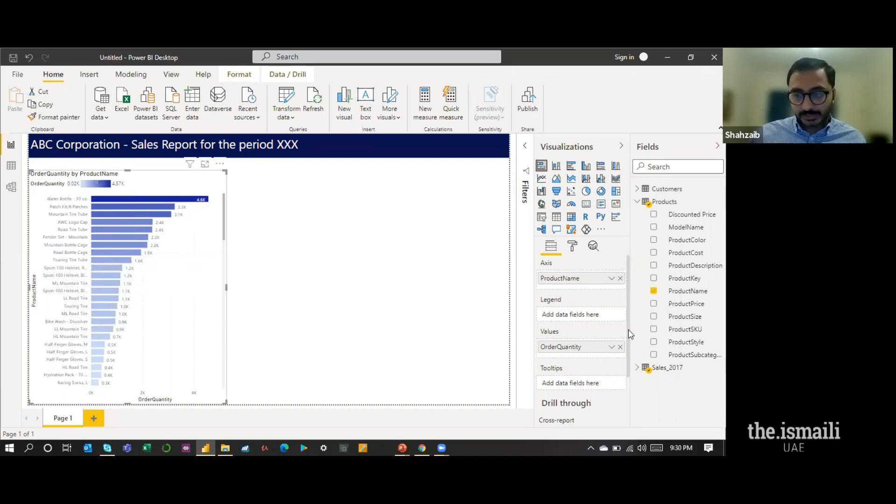
pyautogui.scroll(-2, 606, 332)
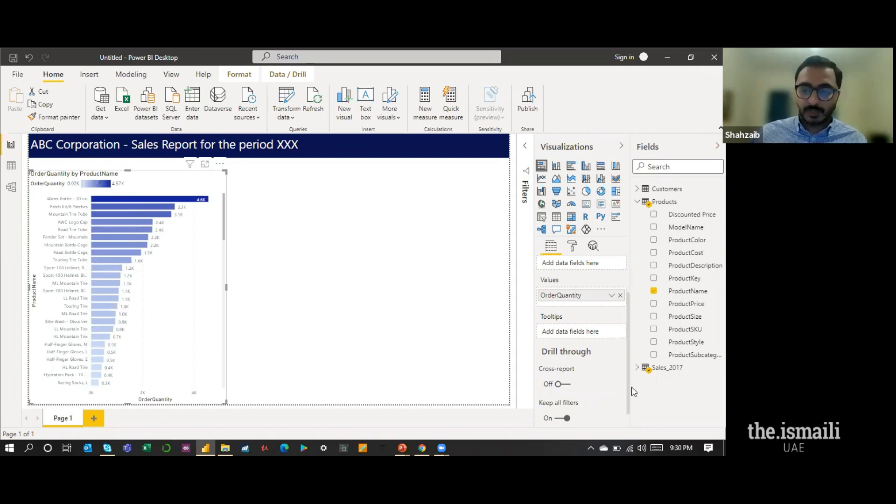
pyautogui.click(640, 201)
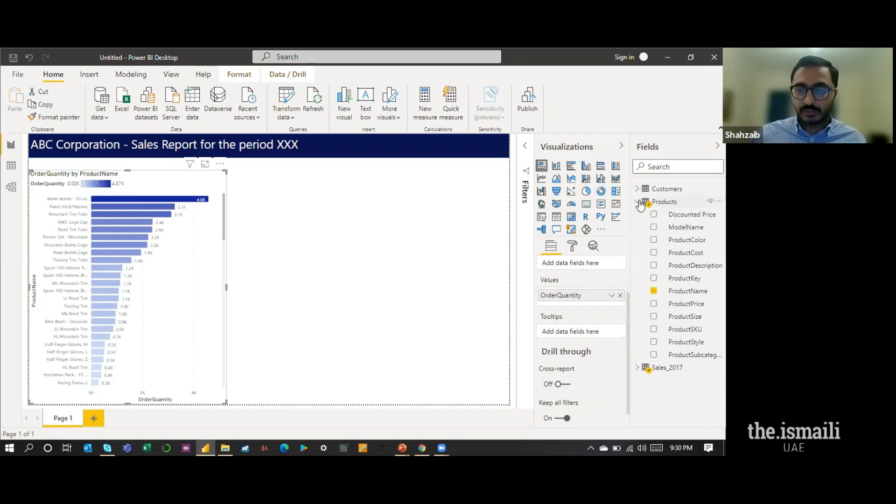
pyautogui.click(638, 217)
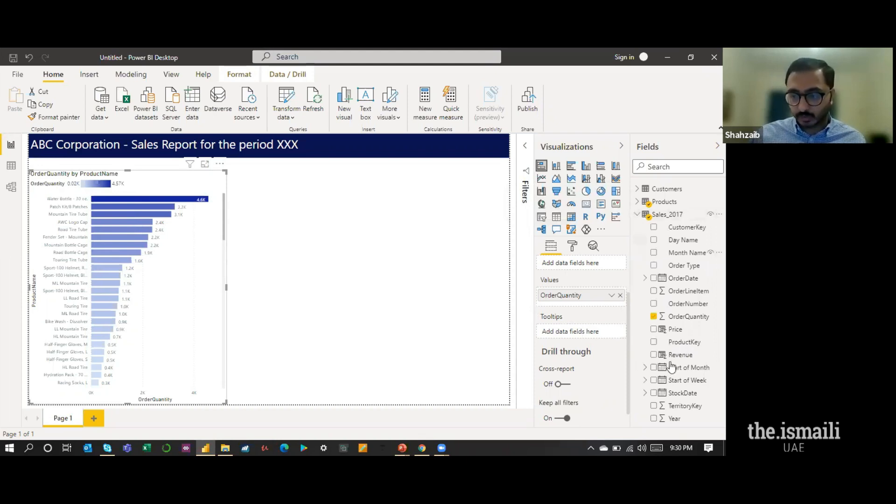
pyautogui.moveTo(683, 361); pyautogui.dragTo(564, 327)
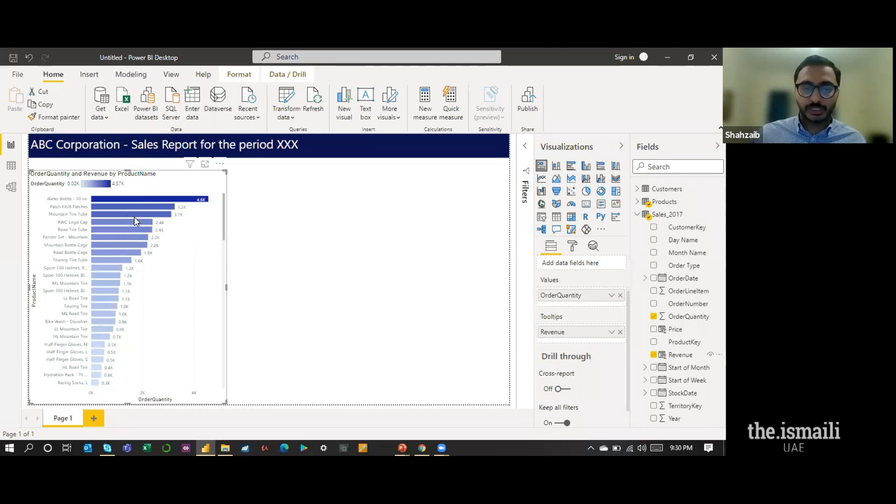
pyautogui.moveTo(141, 201)
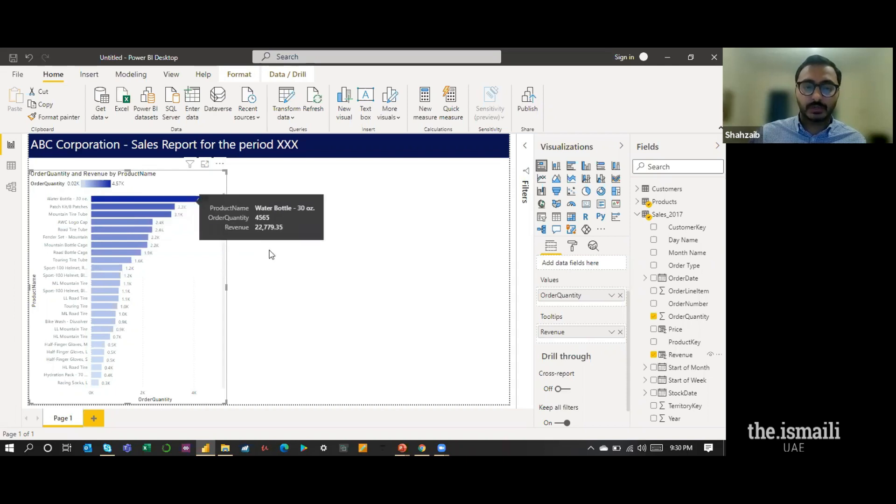
pyautogui.click(290, 287)
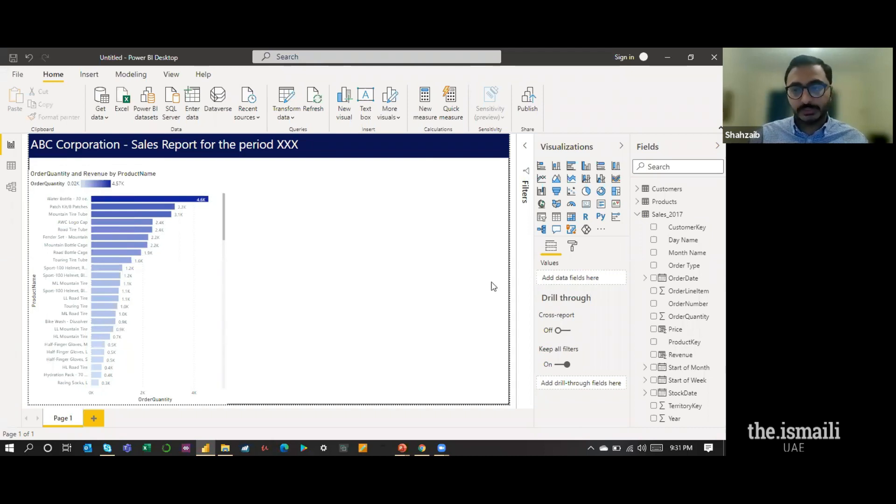
# - Add a card showing Revenue from Sales_2017 and shrink it to a small box beside the bar chart's upper part
pyautogui.click(587, 205)
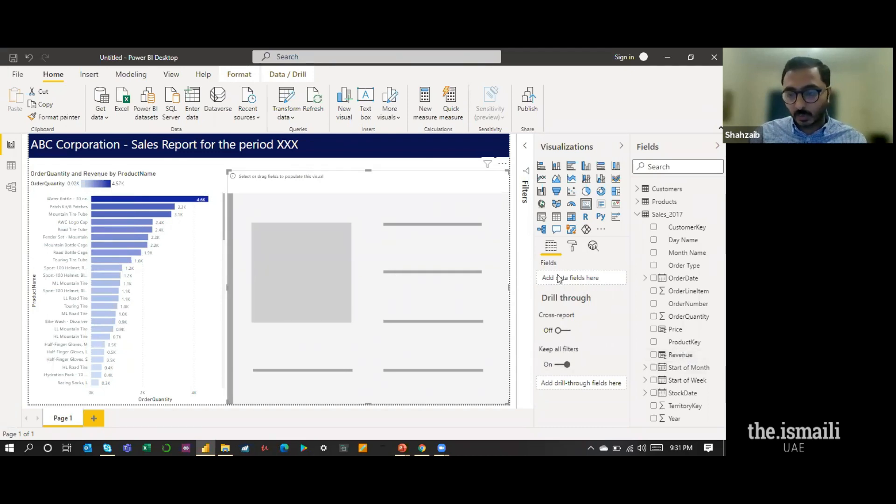
pyautogui.moveTo(679, 364); pyautogui.dragTo(417, 274)
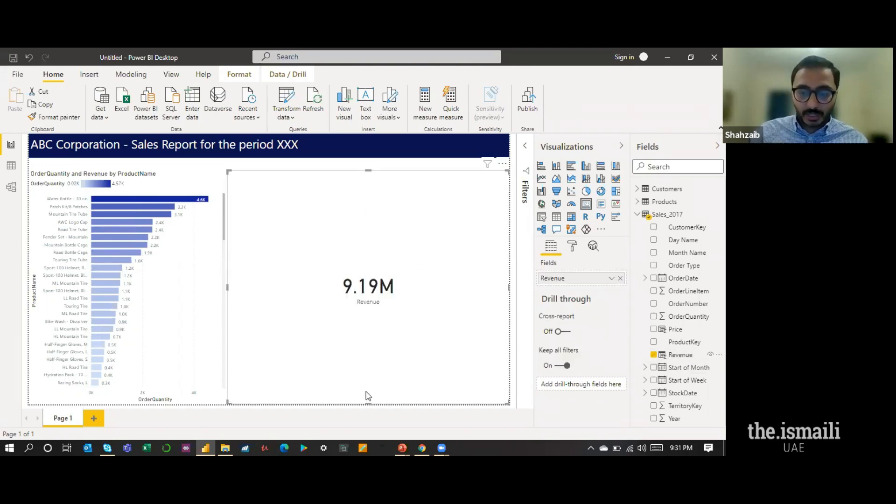
pyautogui.moveTo(368, 403); pyautogui.dragTo(369, 238)
pyautogui.moveTo(508, 199); pyautogui.dragTo(329, 220)
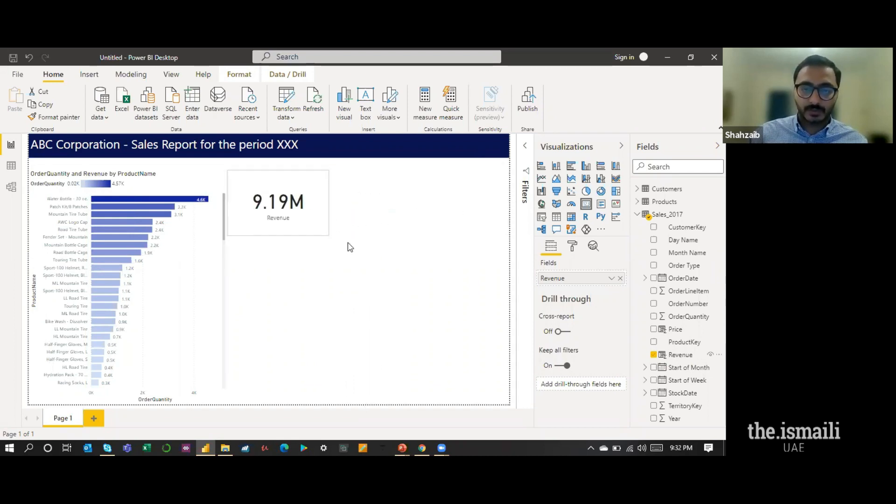
pyautogui.click(366, 260)
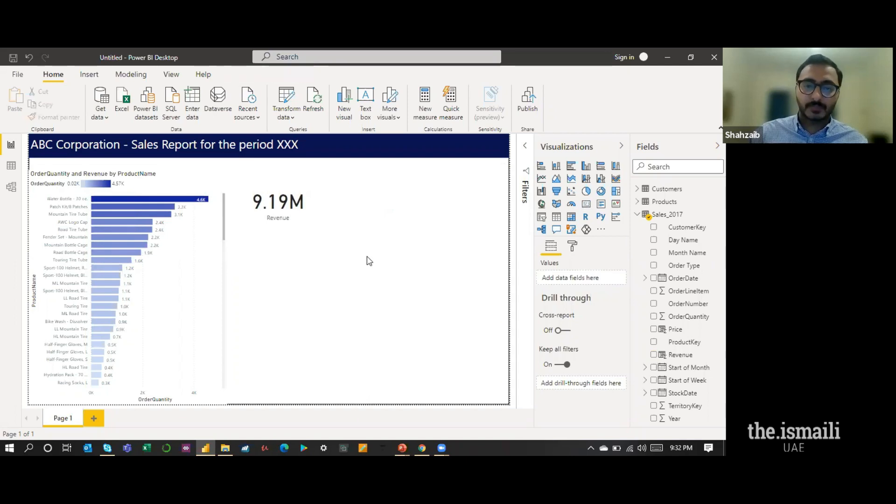
pyautogui.click(399, 269)
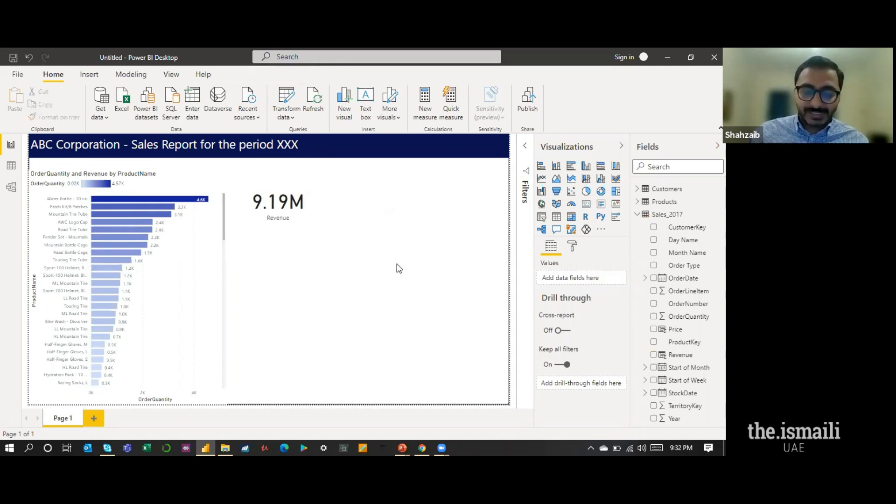
pyautogui.click(312, 228)
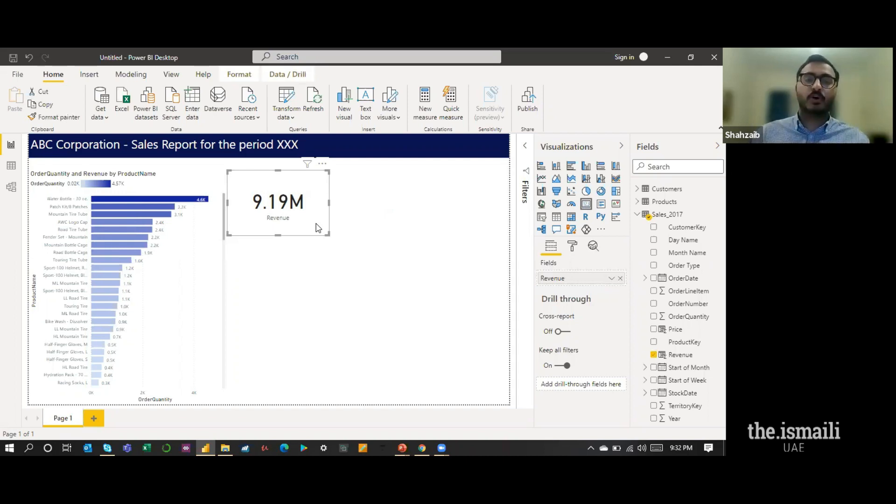
pyautogui.click(317, 273)
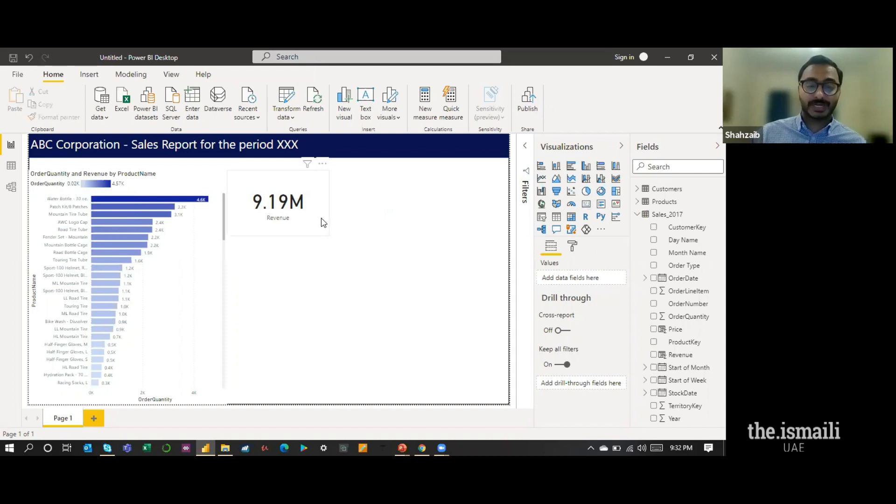
pyautogui.click(324, 223)
pyautogui.click(334, 279)
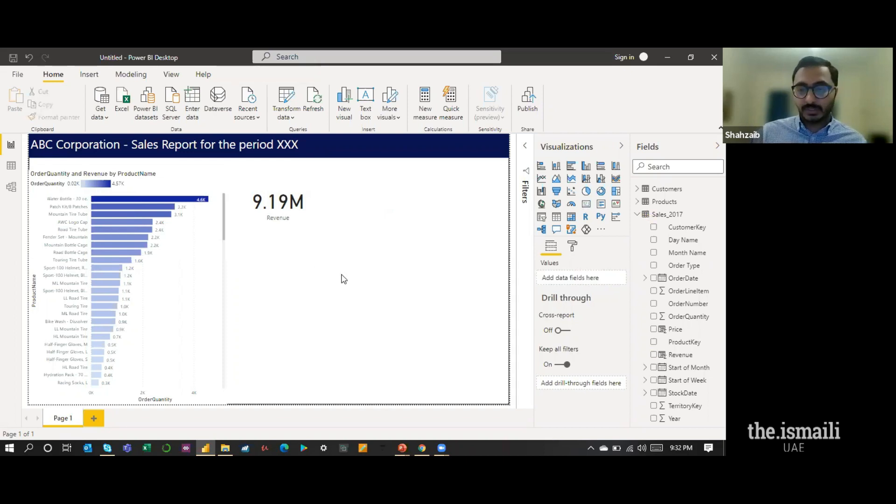
# - Add a card showing OrderQuantity from Sales_2017 and shrink it to a small box beside the Revenue card
pyautogui.click(586, 204)
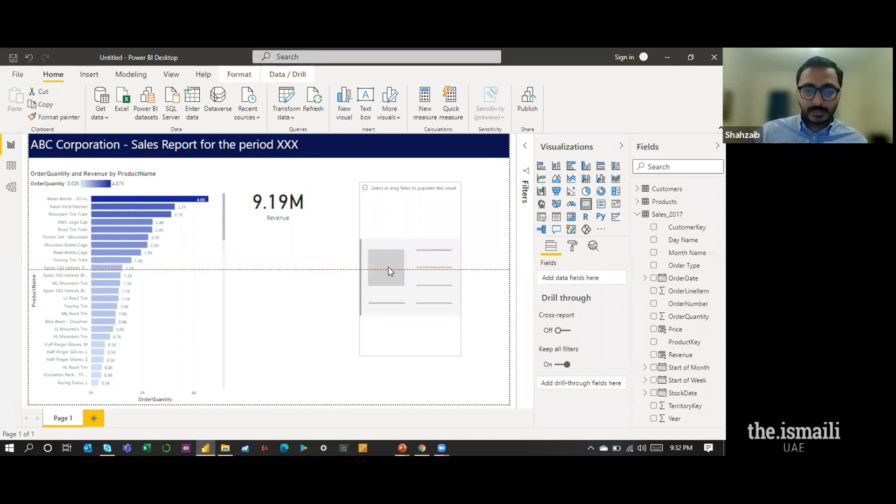
pyautogui.moveTo(375, 273); pyautogui.dragTo(370, 267)
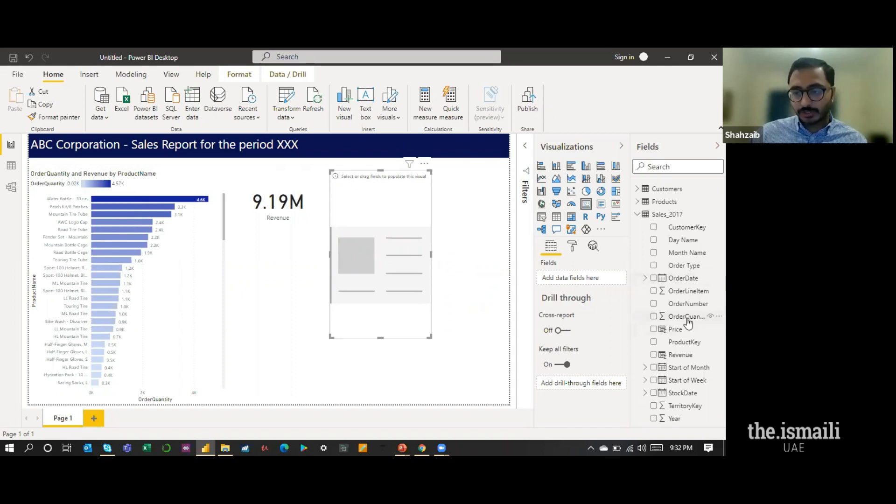
pyautogui.click(653, 317)
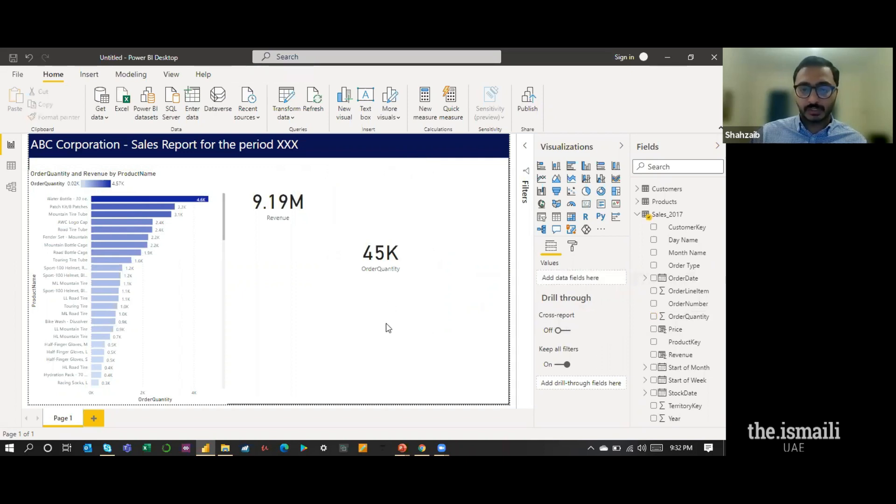
pyautogui.moveTo(381, 338); pyautogui.dragTo(390, 237)
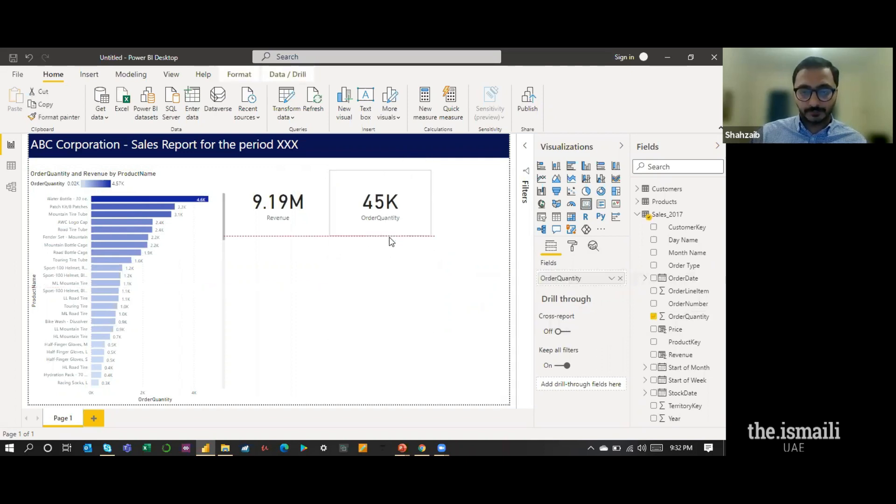
pyautogui.click(429, 354)
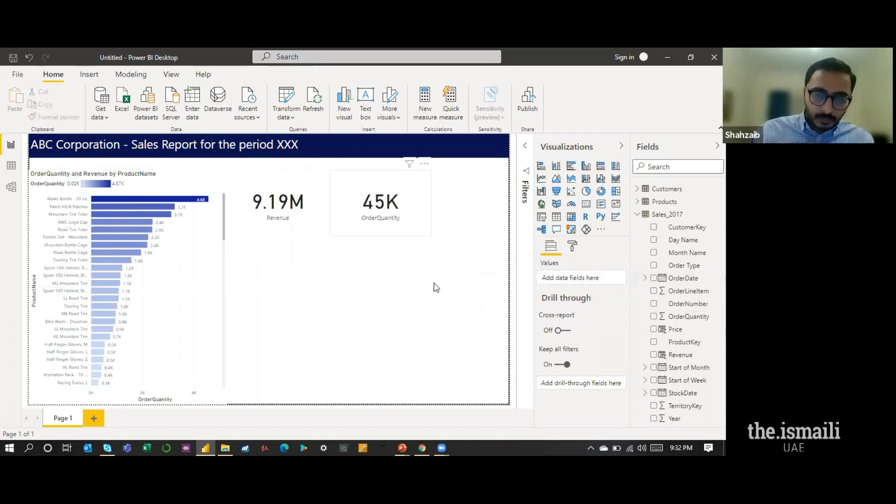
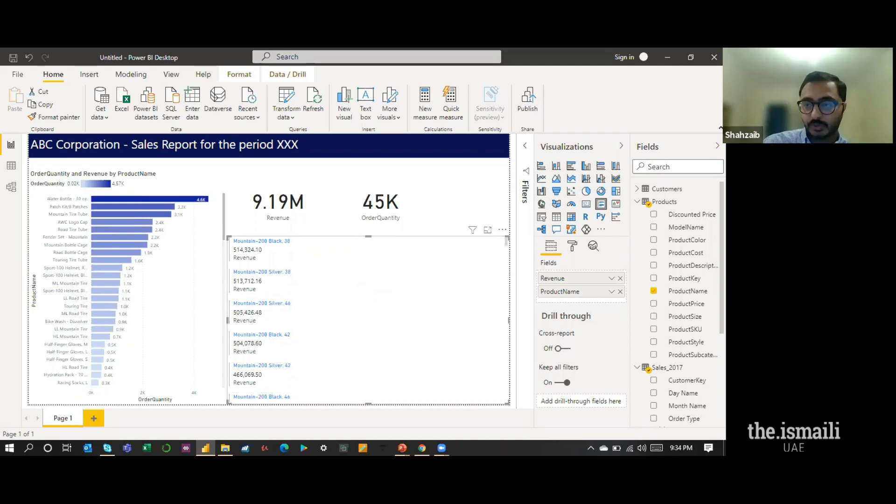
# - Set the multi-row card's ProductName filter type to Top N, showing the top 1 item
pyautogui.click(683, 148)
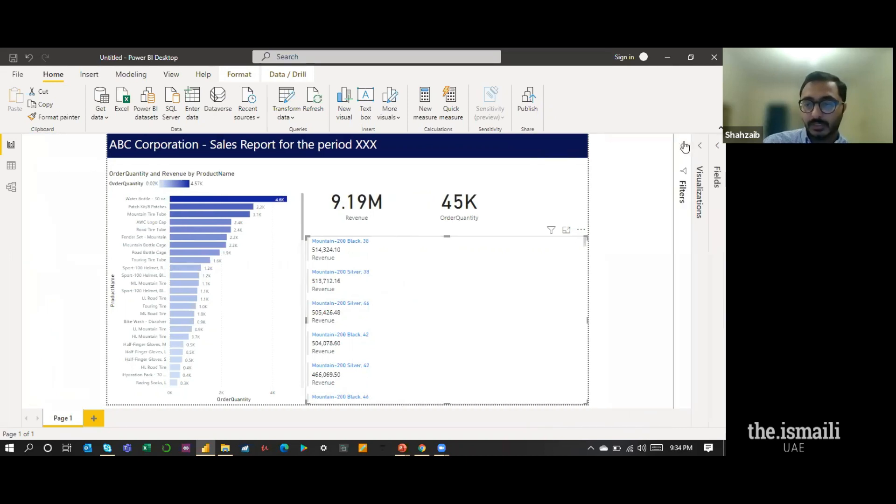
pyautogui.click(685, 148)
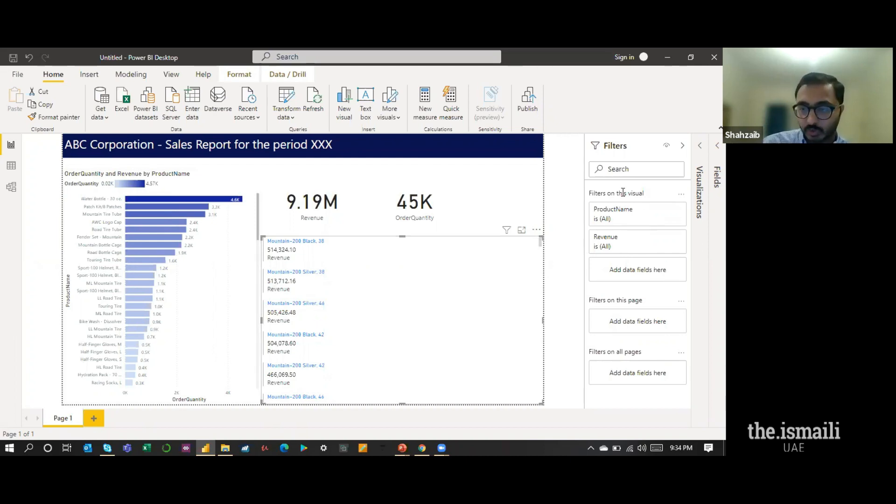
pyautogui.moveTo(667, 217)
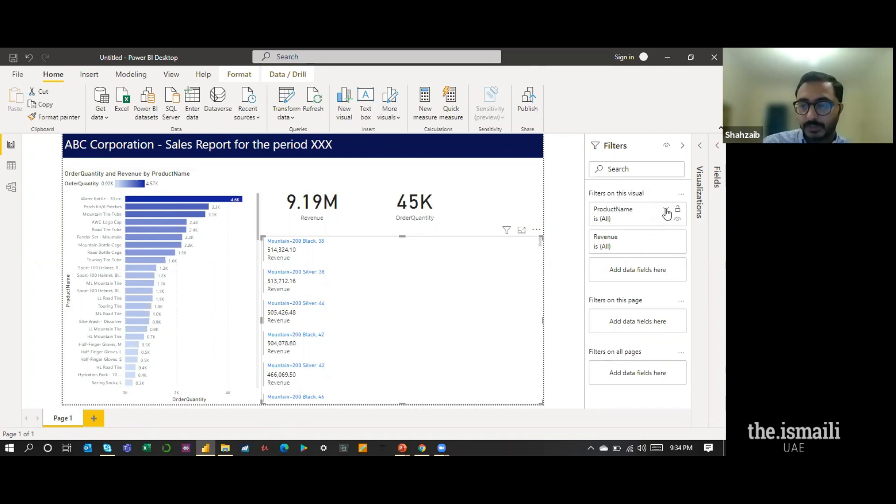
pyautogui.click(666, 211)
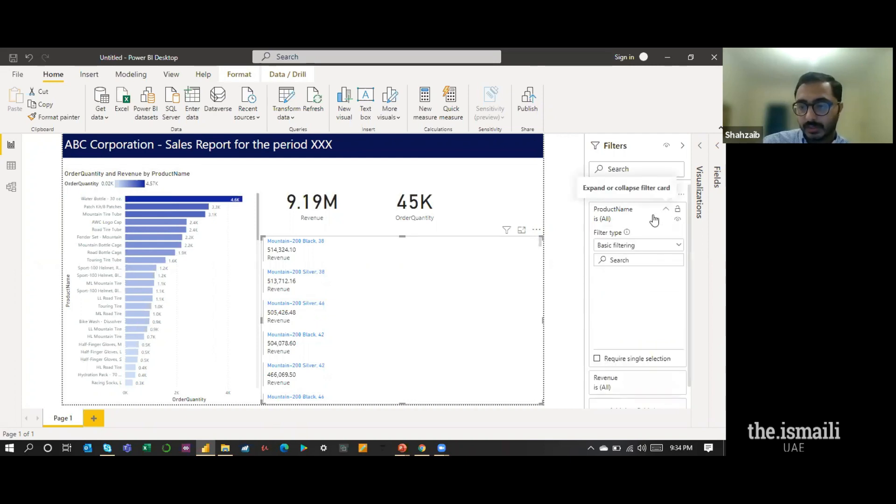
pyautogui.click(635, 249)
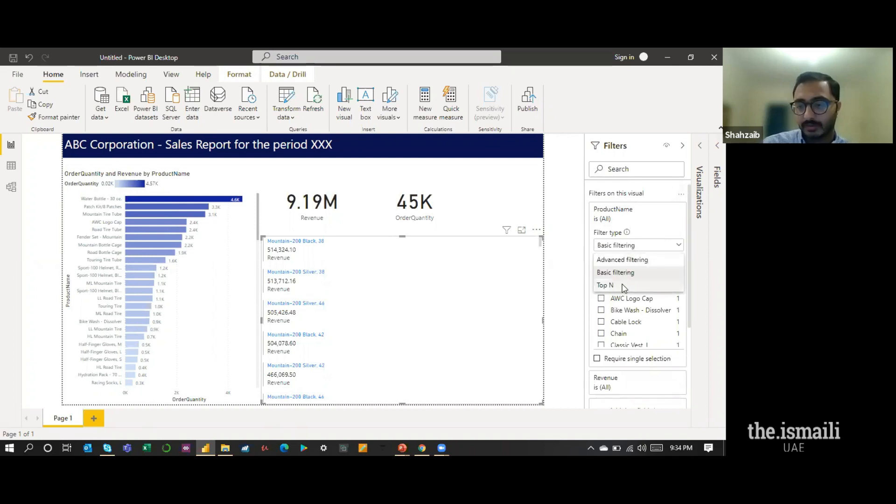
pyautogui.click(624, 287)
pyautogui.click(654, 273)
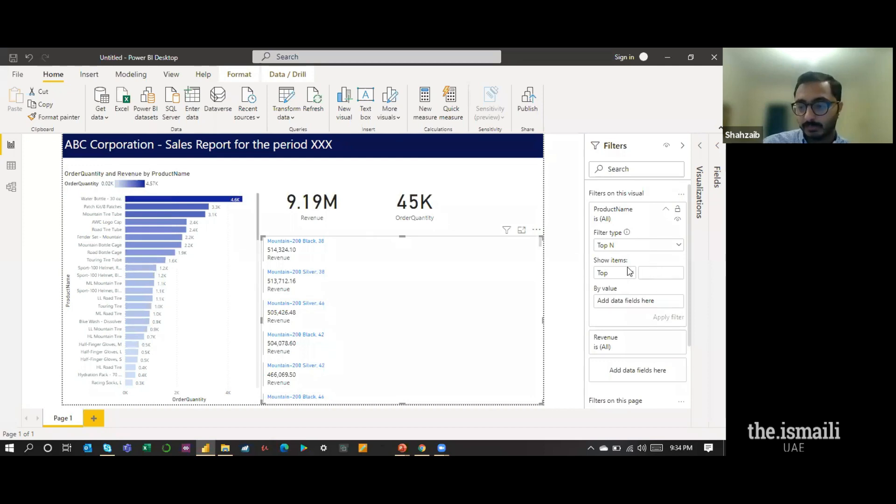
pyautogui.write('1')
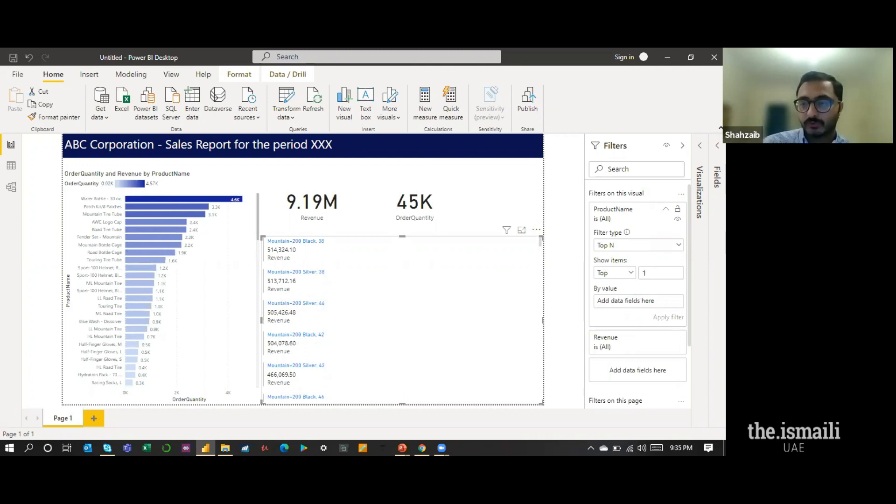
# - Rank the Top N filter by Revenue from Sales_2017 and apply it
pyautogui.click(717, 146)
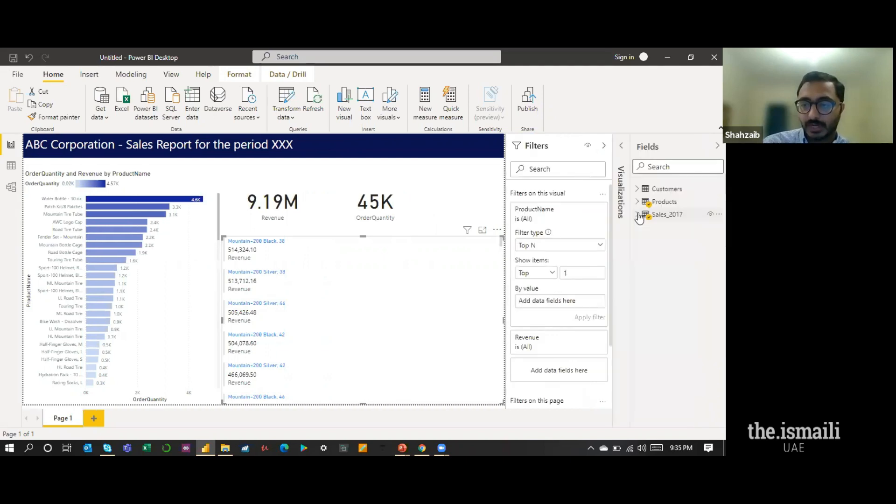
pyautogui.click(638, 215)
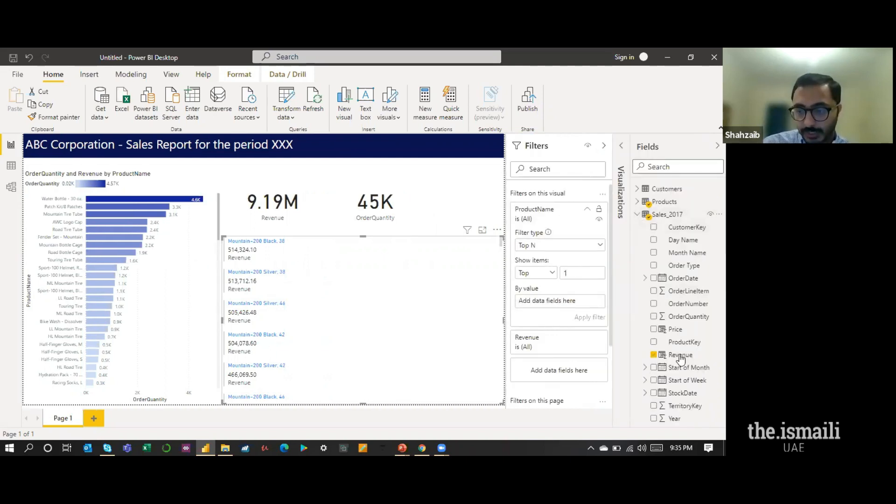
pyautogui.moveTo(680, 358); pyautogui.dragTo(556, 306)
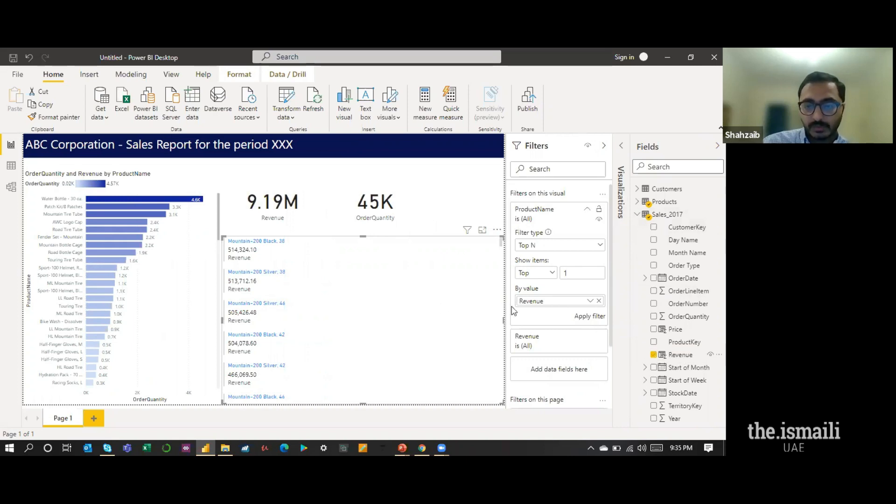
pyautogui.click(591, 318)
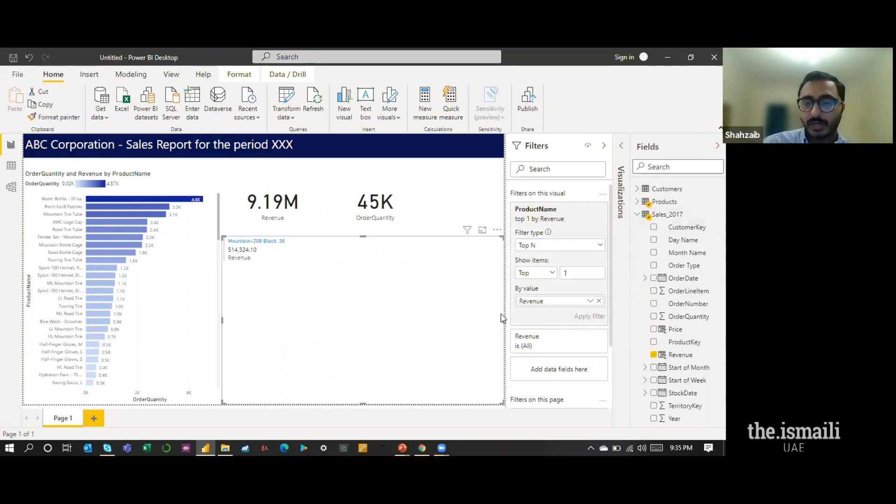
# - Narrow the multi-row card and try its ProductName filter with the top 5 items by Revenue
pyautogui.moveTo(367, 312); pyautogui.dragTo(290, 312)
pyautogui.click(569, 272)
pyautogui.press('BackSpace')
pyautogui.write('5')
pyautogui.click(584, 316)
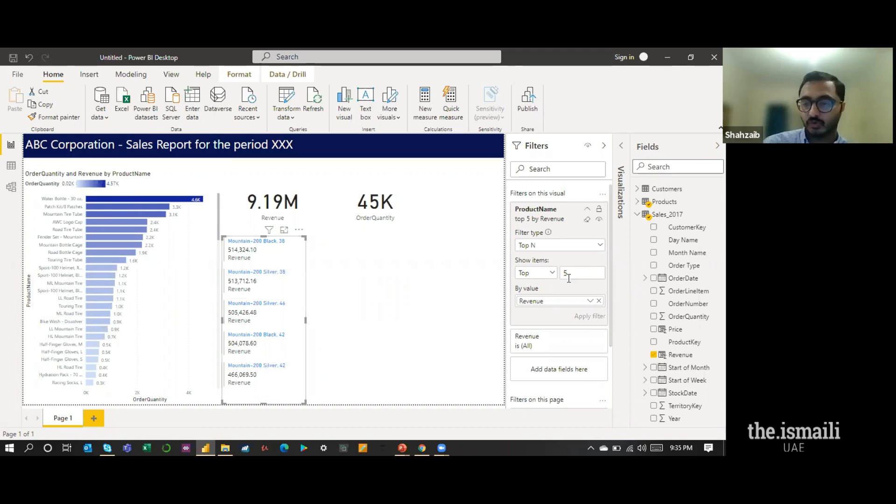
# - Try the ProductName filter with the top 2 items, and return it to the top 1
pyautogui.press('BackSpace')
pyautogui.write('2')
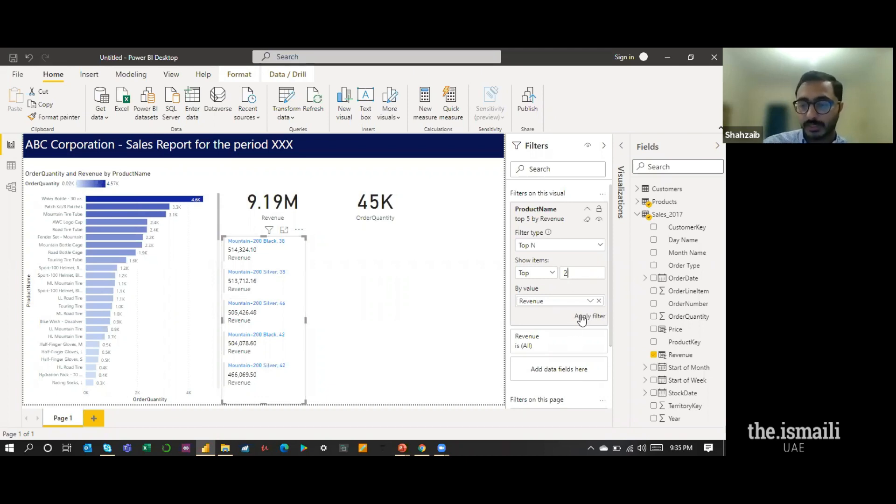
pyautogui.press('Return')
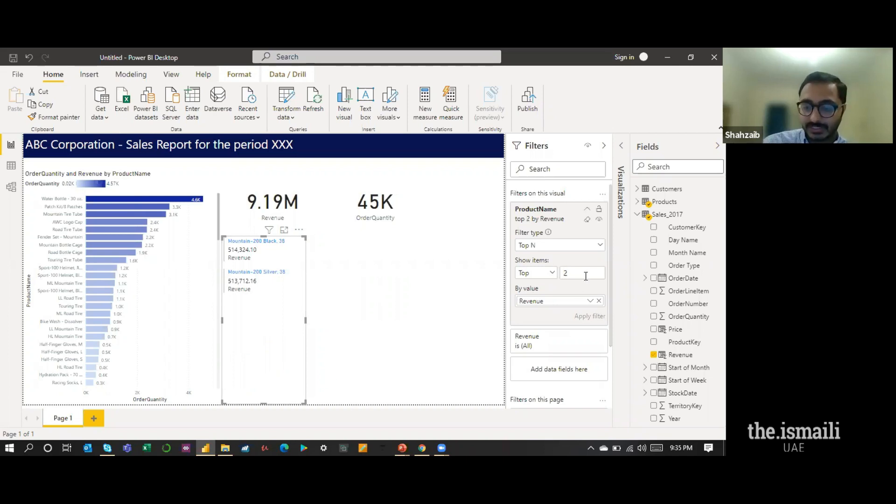
pyautogui.write('1')
pyautogui.click(590, 316)
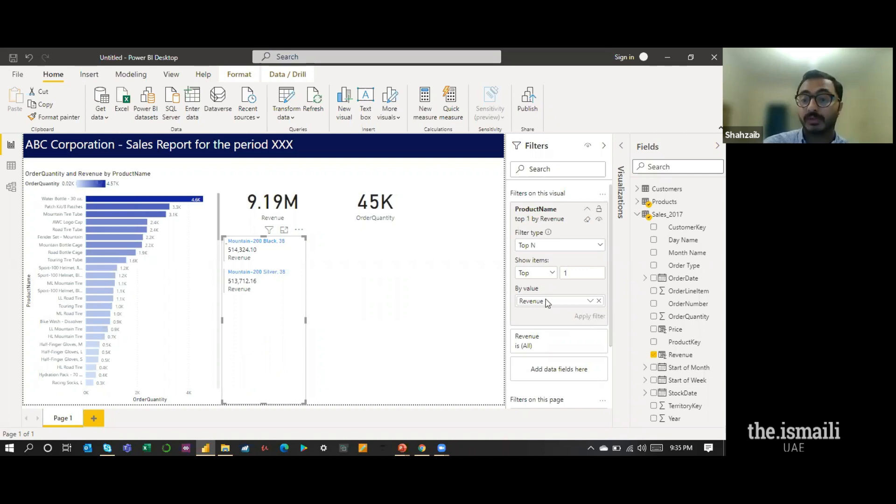
# - Try the ProductName filter with the bottom 1 item by Revenue, and switch it back to Top
pyautogui.click(537, 274)
pyautogui.click(537, 301)
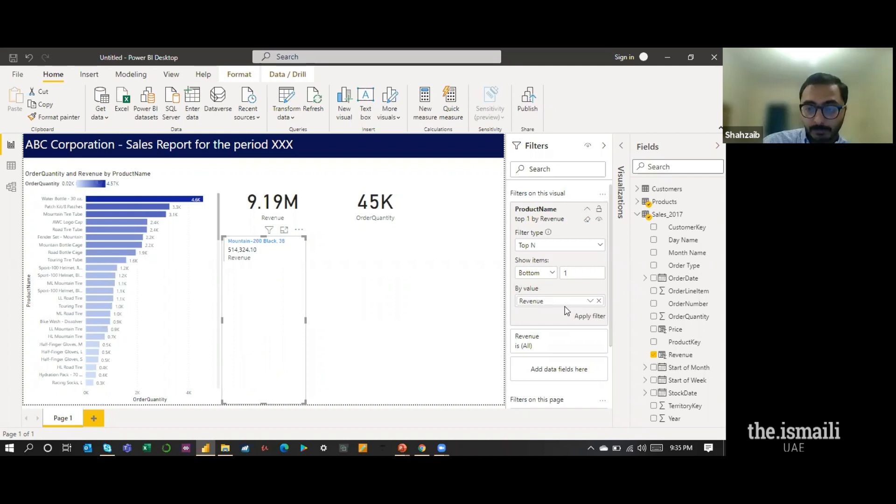
pyautogui.click(589, 317)
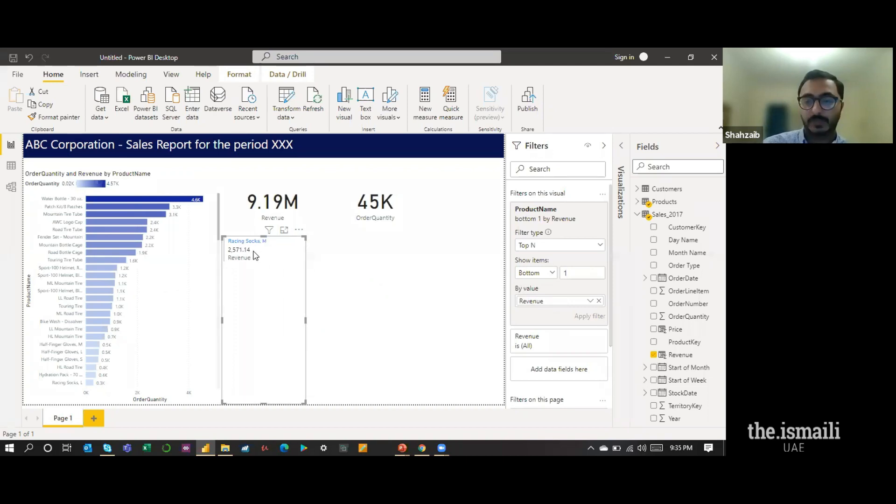
pyautogui.click(536, 273)
pyautogui.click(525, 285)
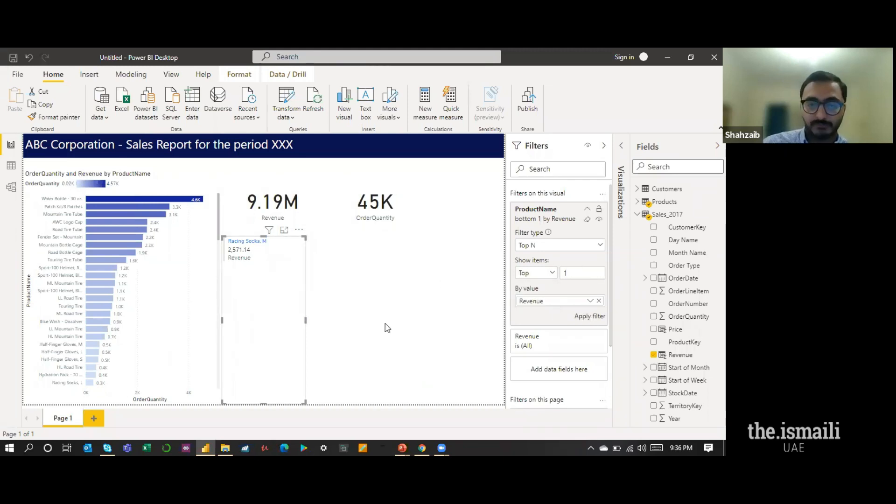
# - Resize the multi-row card to a short strip below the two summary cards, extending to the page's edge
pyautogui.moveTo(264, 402); pyautogui.dragTo(278, 272)
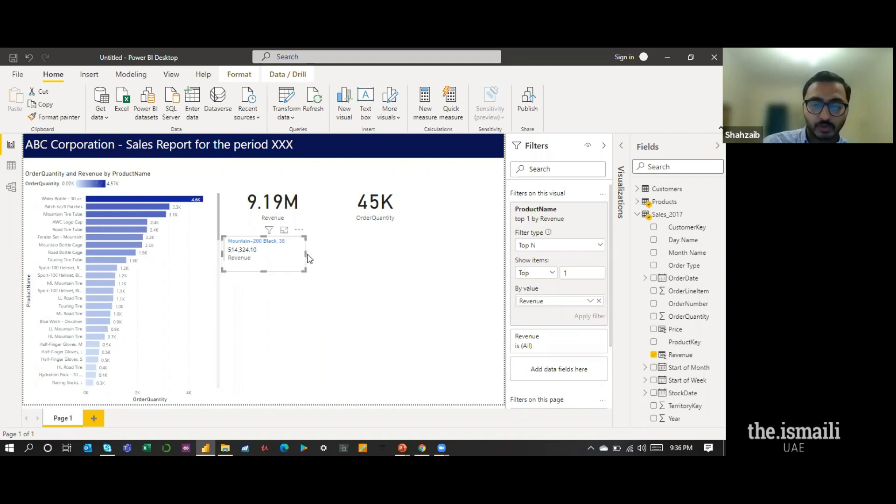
pyautogui.moveTo(306, 255); pyautogui.dragTo(502, 248)
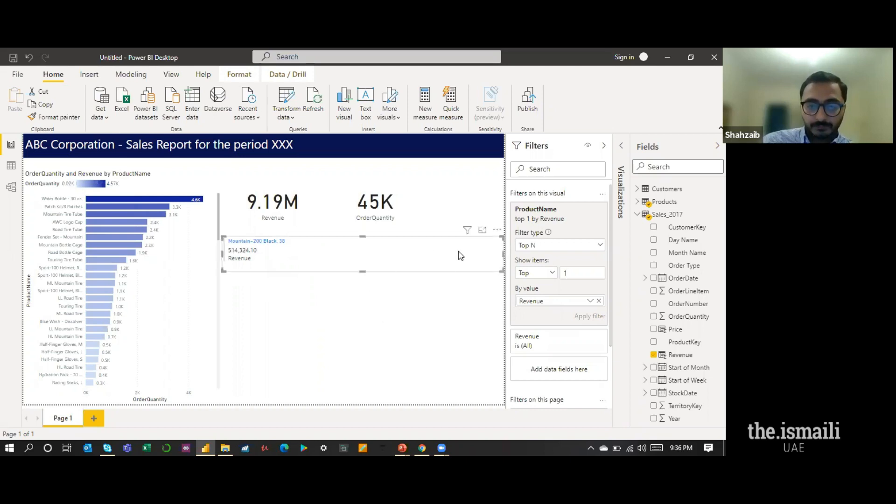
pyautogui.click(351, 271)
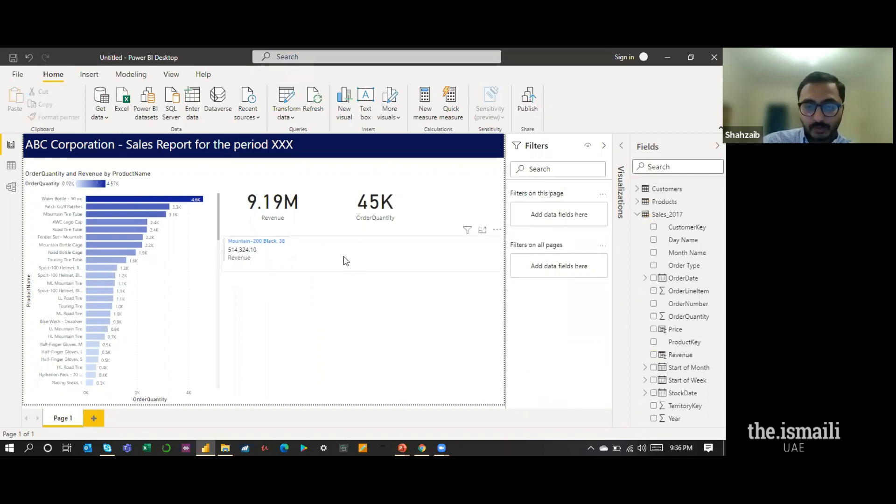
# - Open the multi-row card's formatting options and try switching its title on and off
pyautogui.click(345, 258)
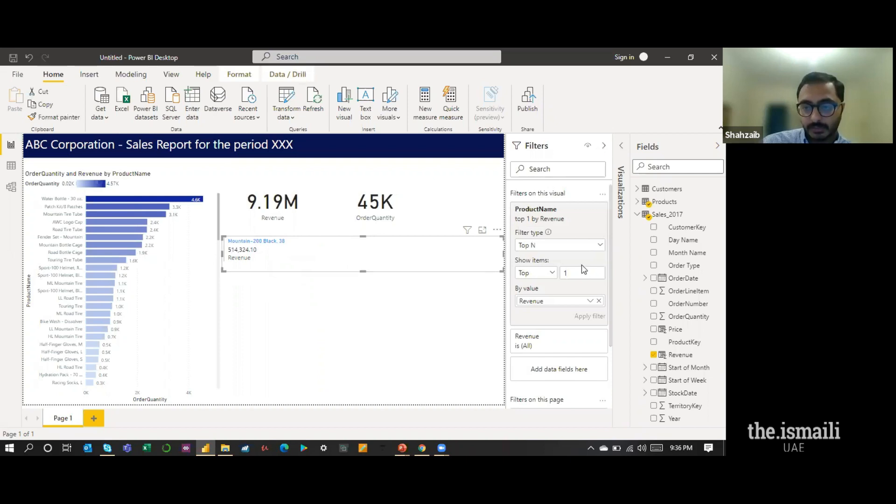
pyautogui.click(573, 246)
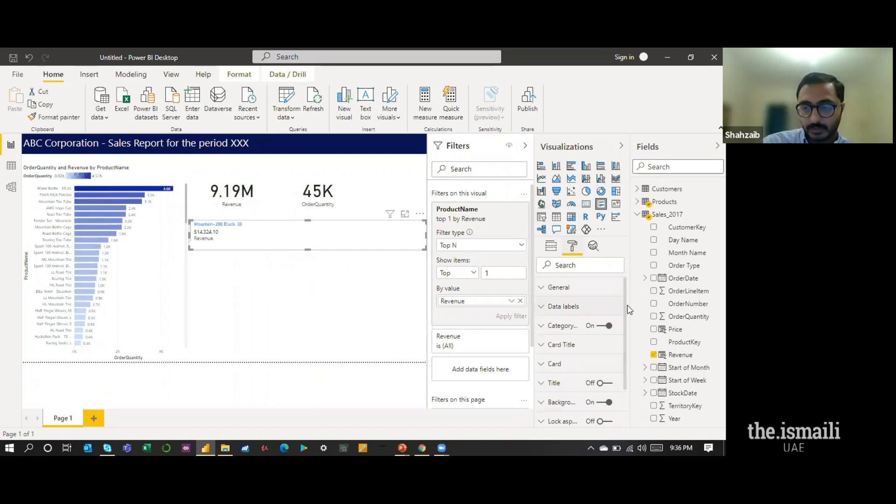
pyautogui.scroll(-1, 628, 313)
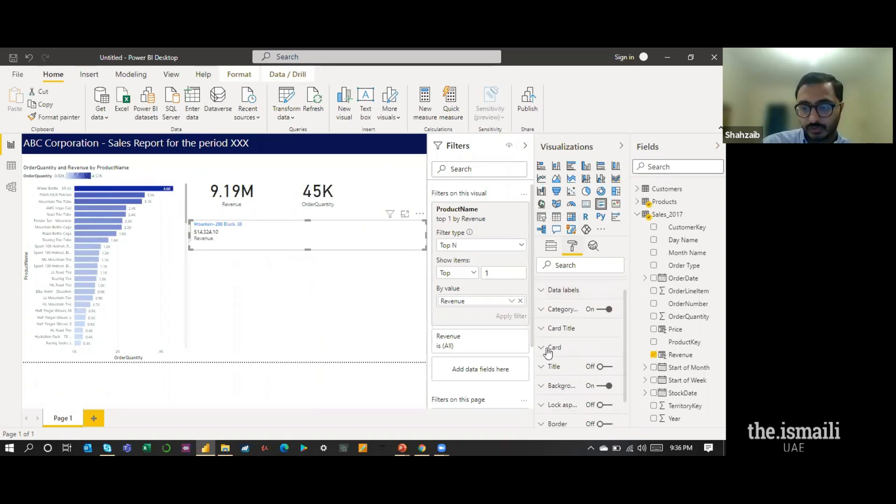
pyautogui.scroll(-1, 546, 351)
pyautogui.click(603, 343)
pyautogui.click(602, 343)
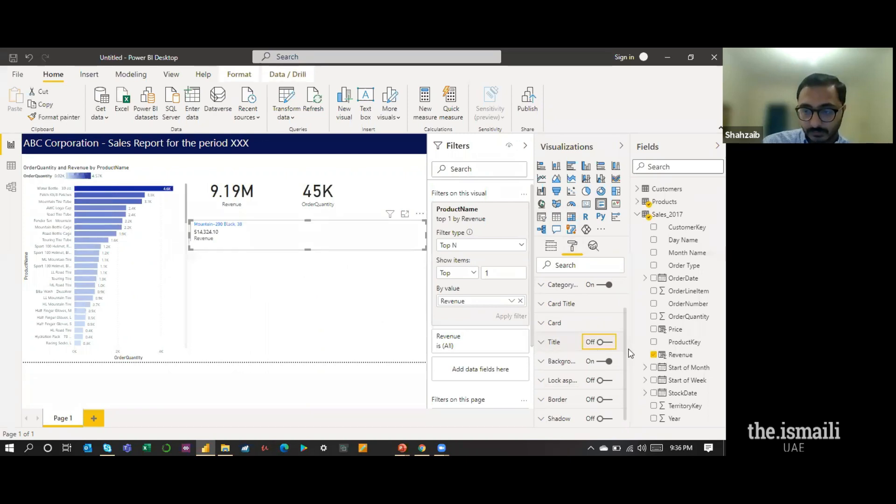
# - Set the text size of the multi-row card's category labels to 14 pt
pyautogui.scroll(1, 628, 314)
pyautogui.click(541, 309)
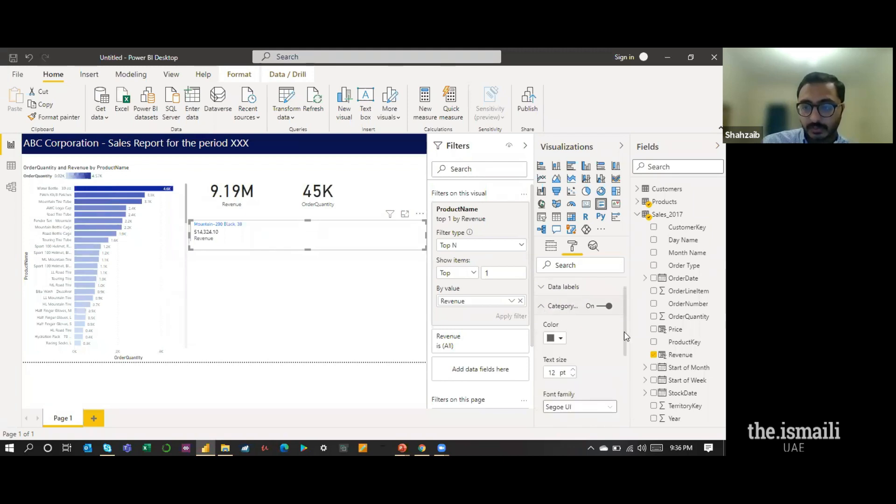
pyautogui.scroll(-2, 626, 335)
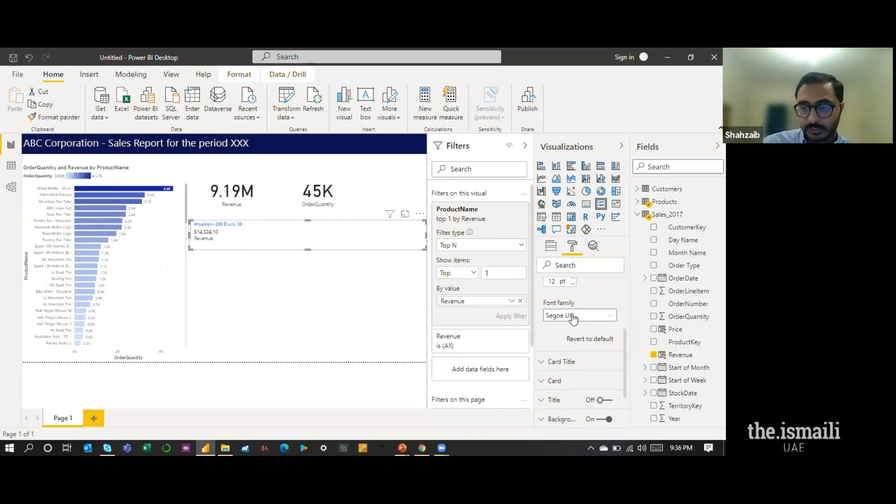
pyautogui.scroll(1, 575, 314)
pyautogui.doubleClick(573, 306)
pyautogui.doubleClick(574, 306)
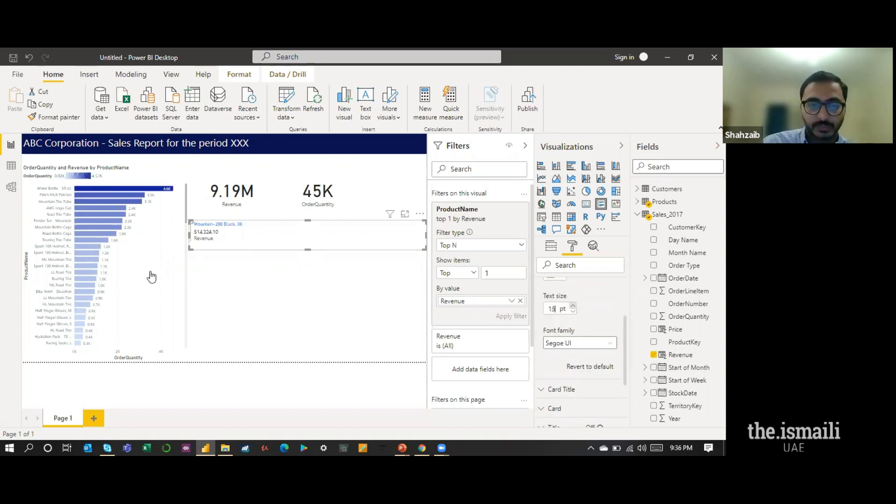
pyautogui.press('BackSpace')
pyautogui.write('4')
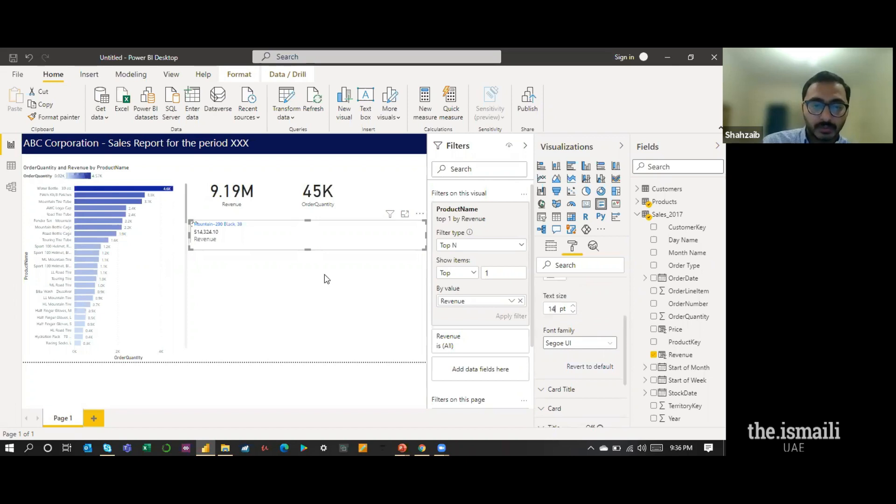
# - Narrow the multi-row card so that it ends just beyond the OrderQuantity card above it
pyautogui.click(621, 145)
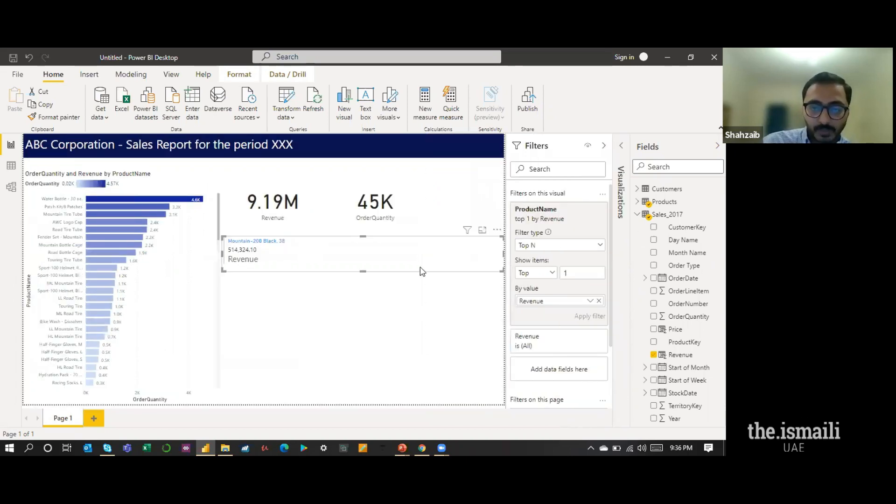
pyautogui.click(427, 289)
pyautogui.moveTo(503, 257); pyautogui.dragTo(426, 264)
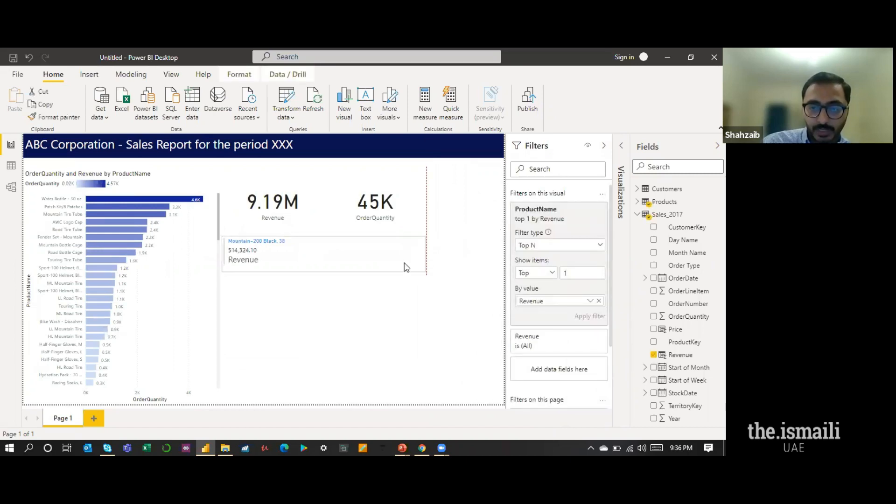
pyautogui.click(351, 314)
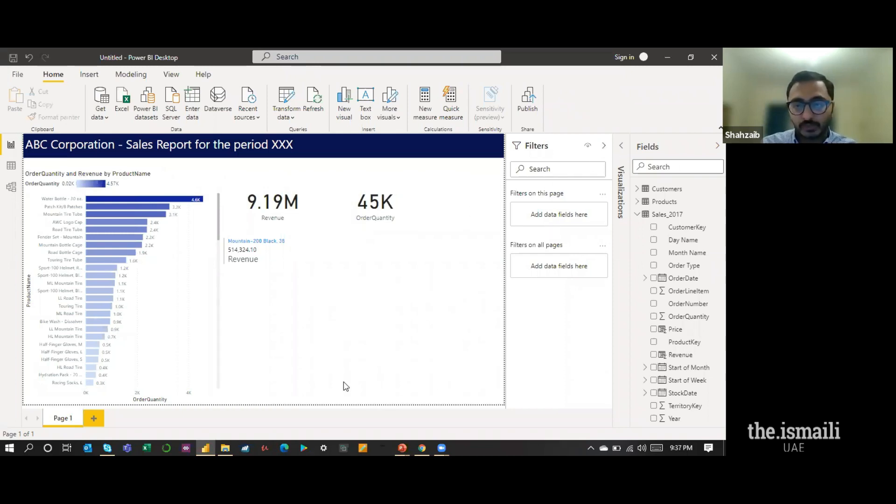
# - Add a second report page and name it Product
pyautogui.click(94, 419)
pyautogui.doubleClick(96, 422)
pyautogui.write('Pro')
pyautogui.write('duct')
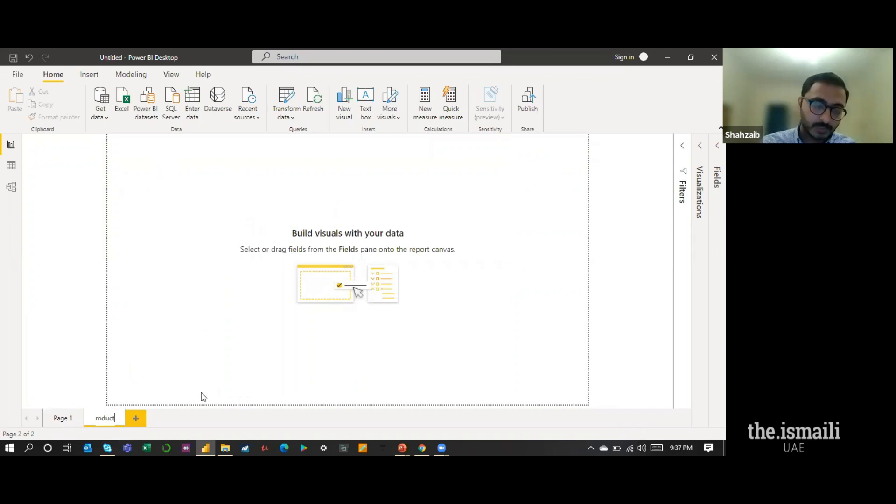
pyautogui.press('Return')
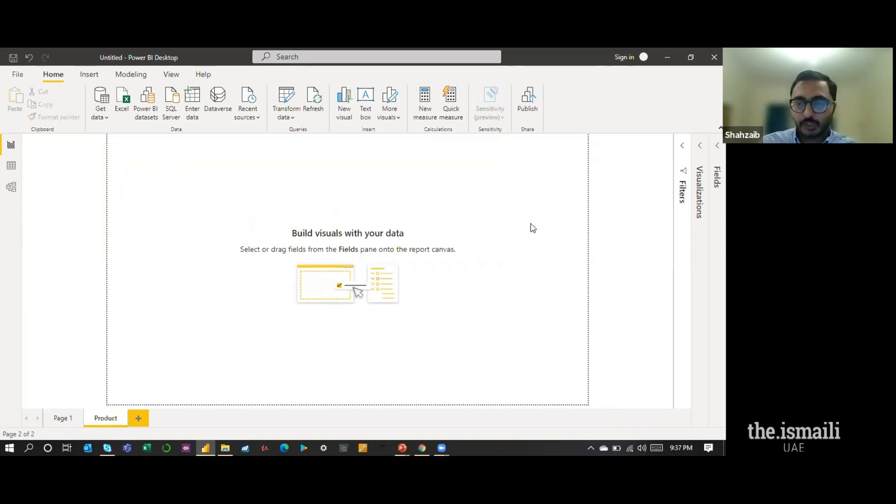
# - Insert a line chart on the Product page with Revenue from Sales_2017 as its values
pyautogui.click(683, 145)
pyautogui.click(681, 145)
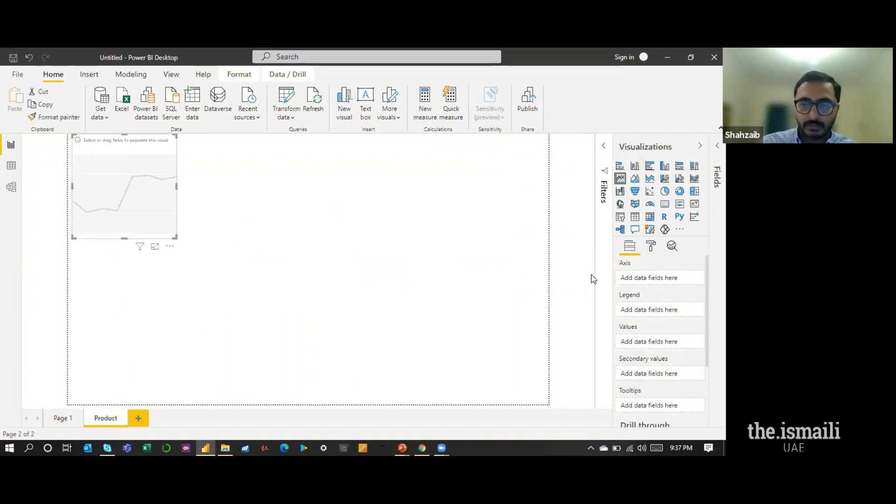
pyautogui.click(718, 201)
pyautogui.click(637, 202)
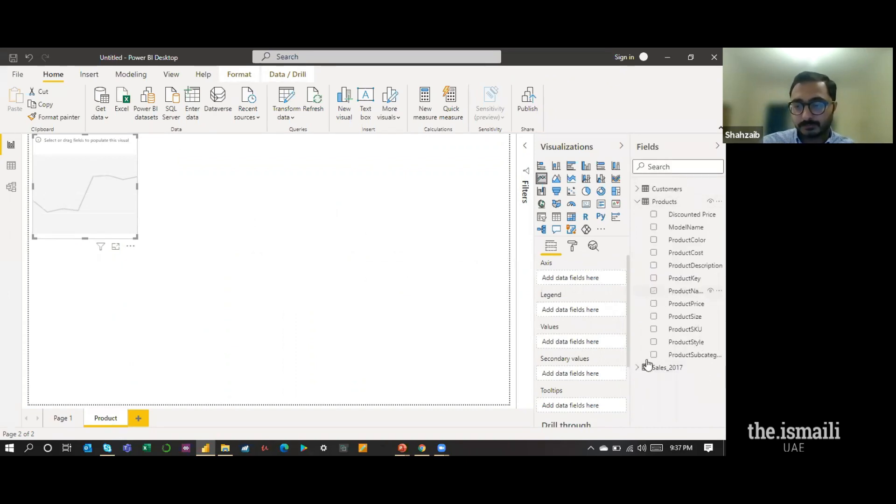
pyautogui.click(637, 202)
pyautogui.click(638, 216)
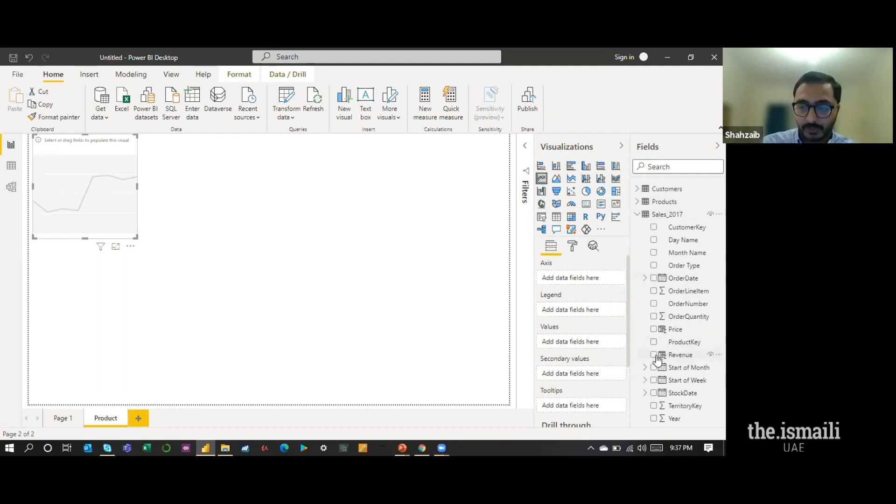
pyautogui.moveTo(342, 333); pyautogui.dragTo(240, 276)
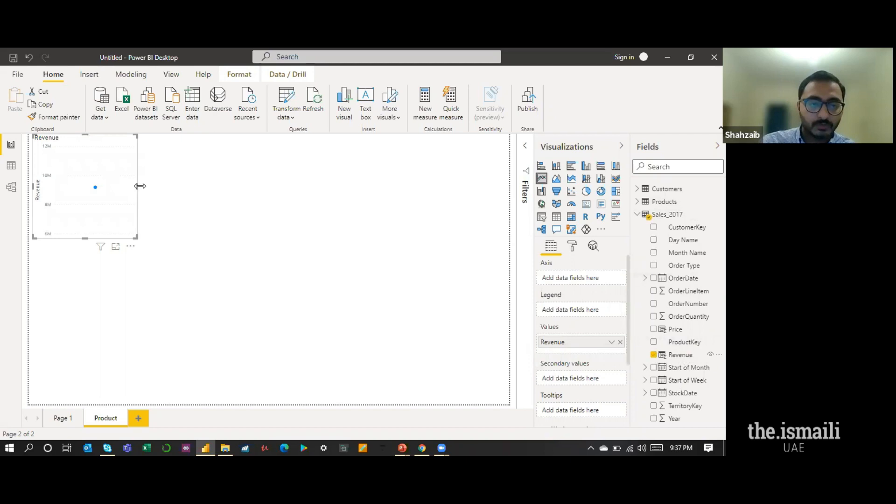
# - Stretch the line chart to nearly the full page width and move it to the page's lower edge
pyautogui.moveTo(137, 185); pyautogui.dragTo(537, 209)
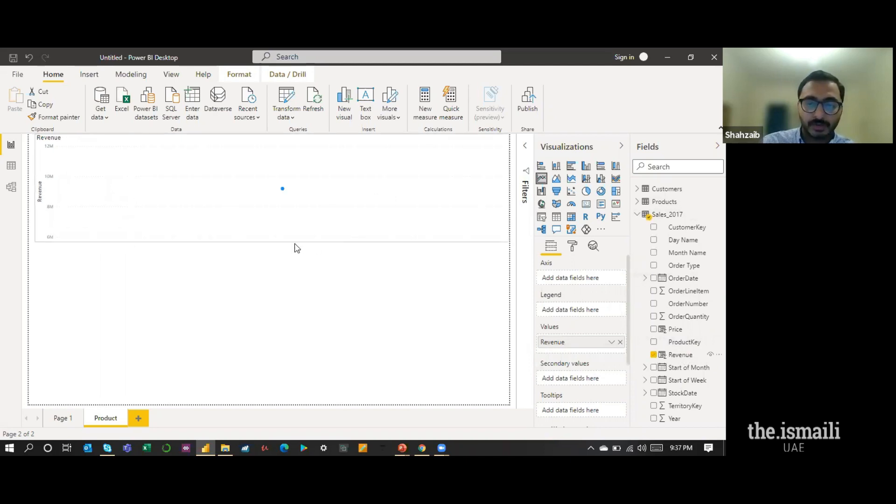
pyautogui.moveTo(313, 239); pyautogui.dragTo(303, 402)
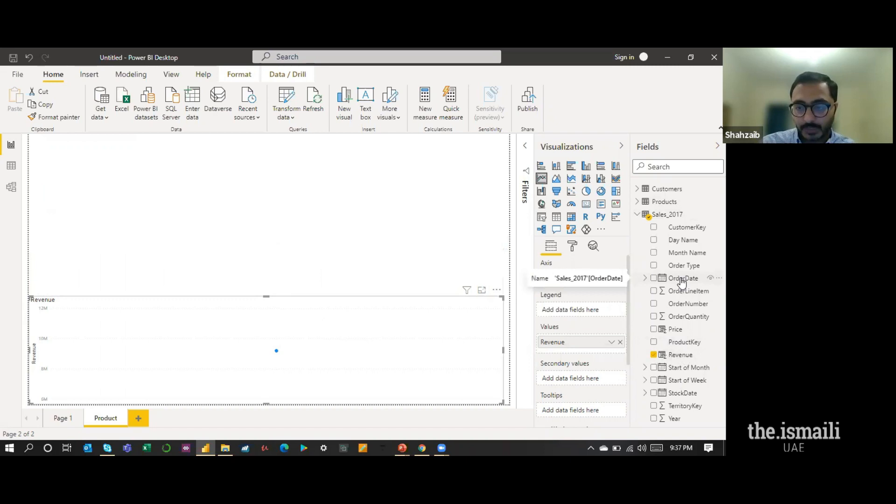
# - Put OrderDate on the line chart's axis and remove the Year, Quarter and Month levels, leaving only Day
pyautogui.click(654, 279)
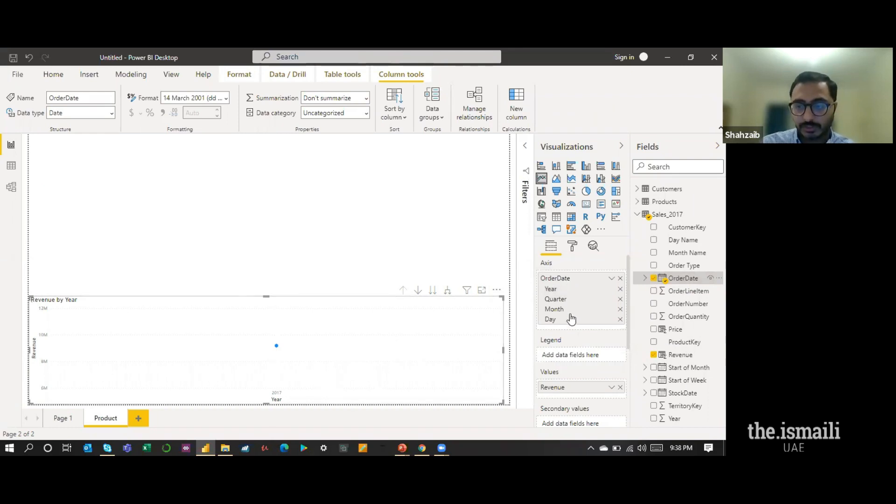
pyautogui.click(620, 290)
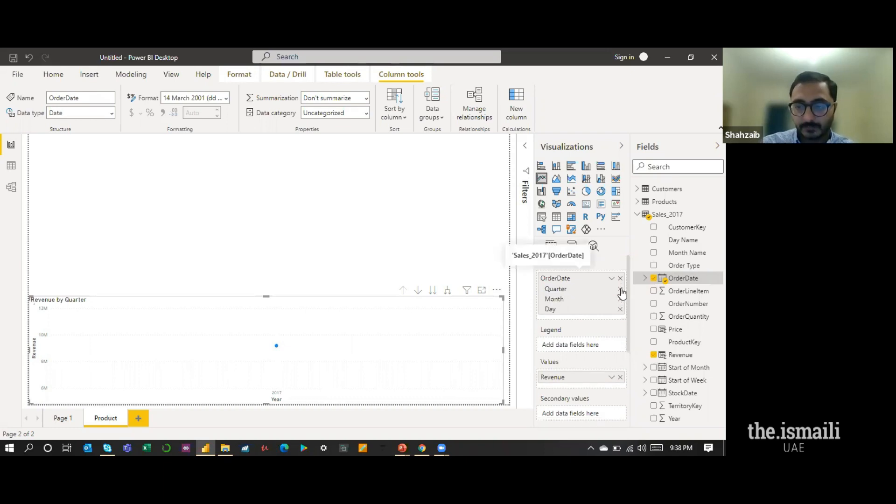
pyautogui.click(620, 289)
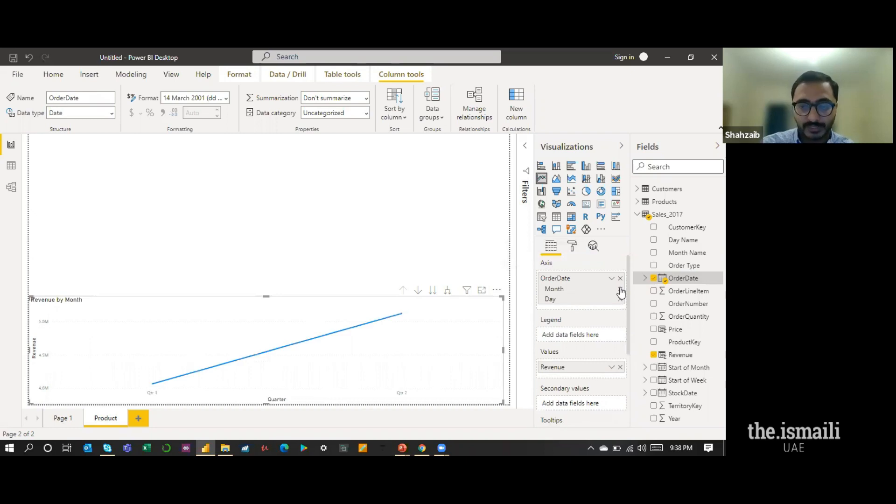
pyautogui.click(621, 289)
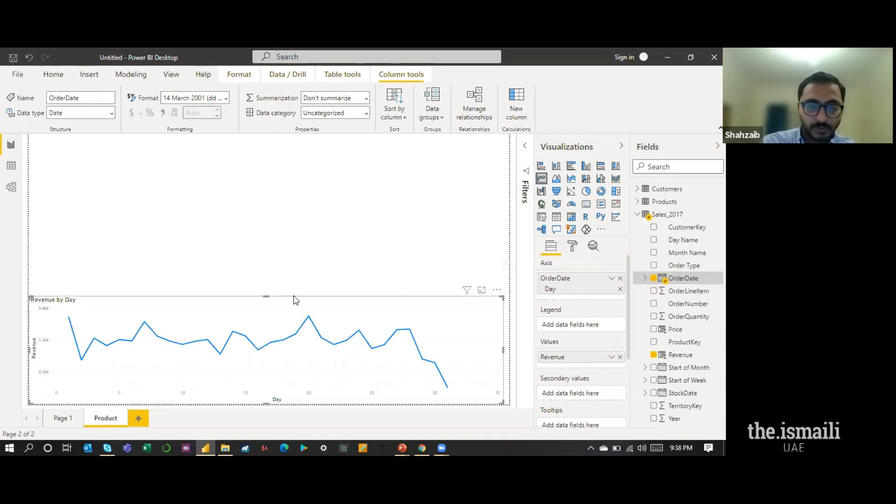
pyautogui.moveTo(297, 256); pyautogui.dragTo(292, 310)
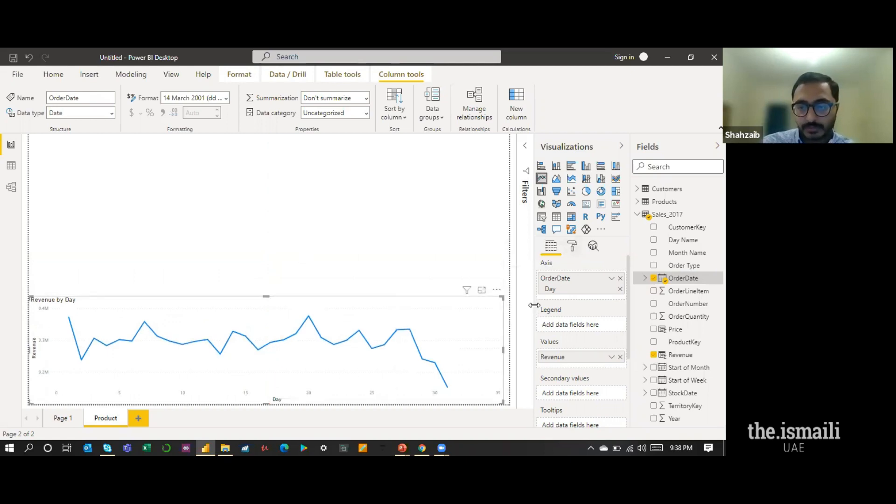
# - Turn on data labels for the Revenue by Day line chart
pyautogui.click(573, 247)
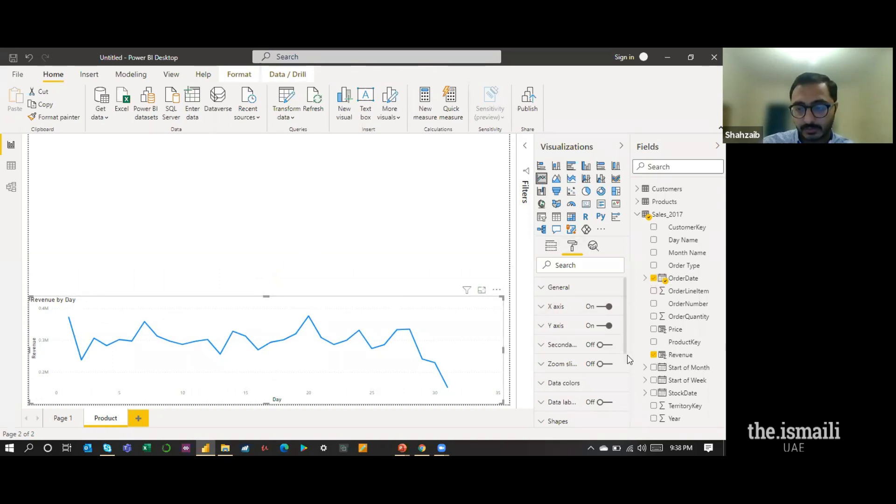
pyautogui.scroll(-2, 606, 345)
pyautogui.click(610, 343)
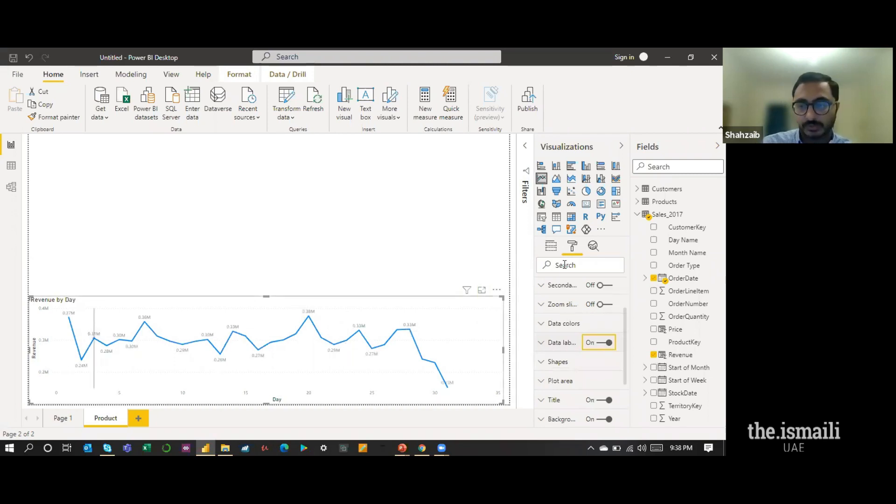
# - Add a Day Name slicer above the line chart and narrow it to a slim column
pyautogui.click(396, 278)
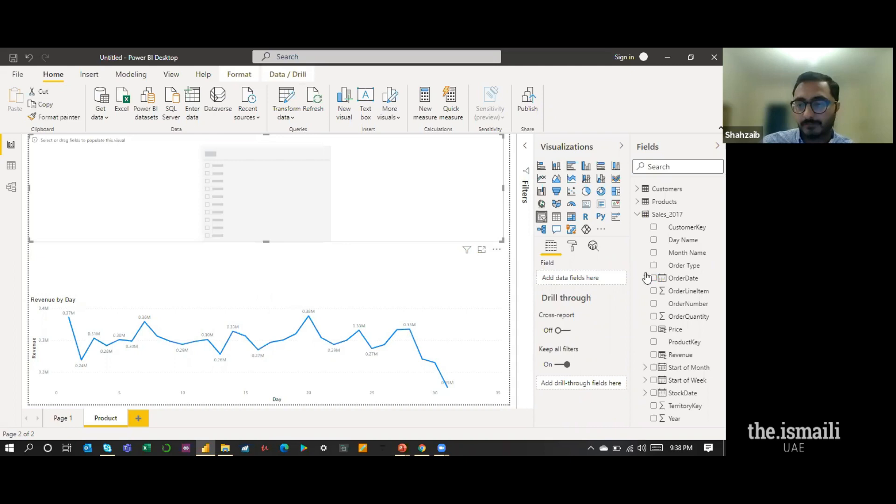
pyautogui.click(654, 240)
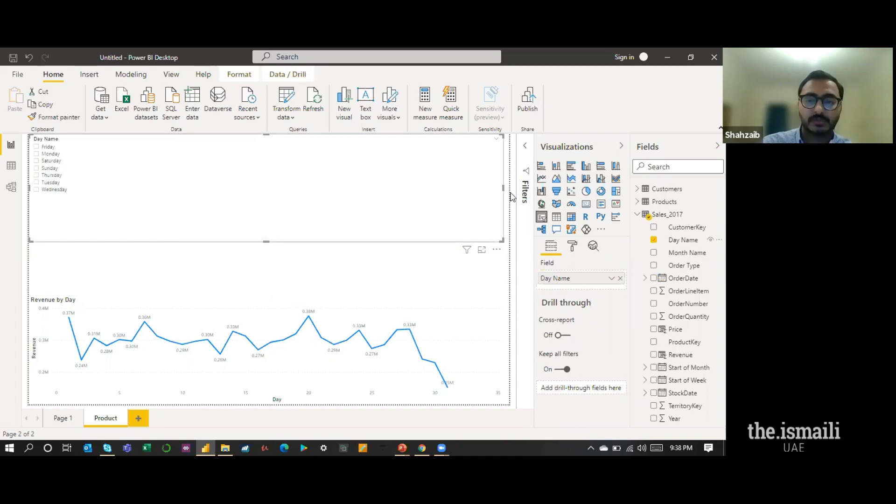
pyautogui.moveTo(100, 219); pyautogui.dragTo(96, 218)
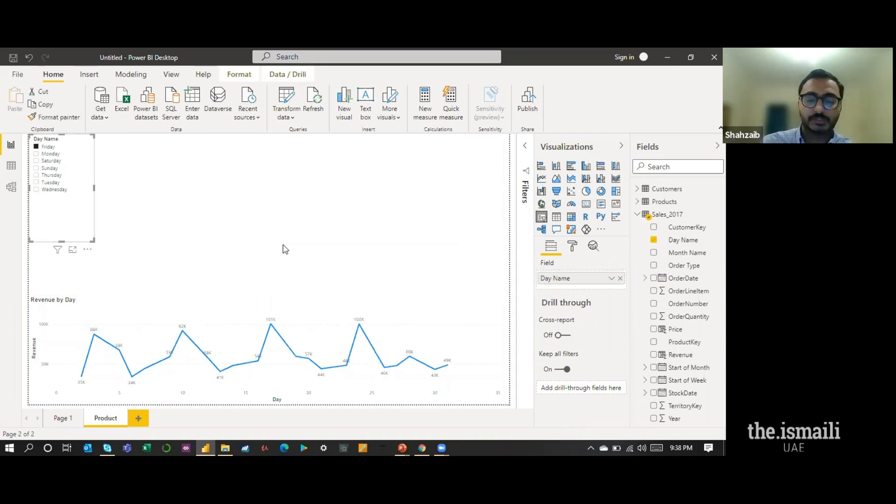
# - Try filtering the line chart by single weekdays such as Monday, clear the selection and delete the Day Name slicer
pyautogui.click(37, 154)
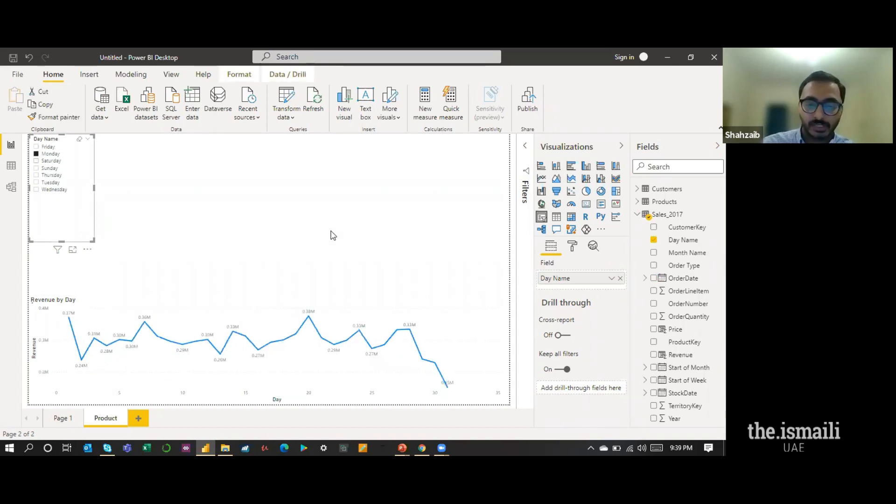
pyautogui.click(38, 155)
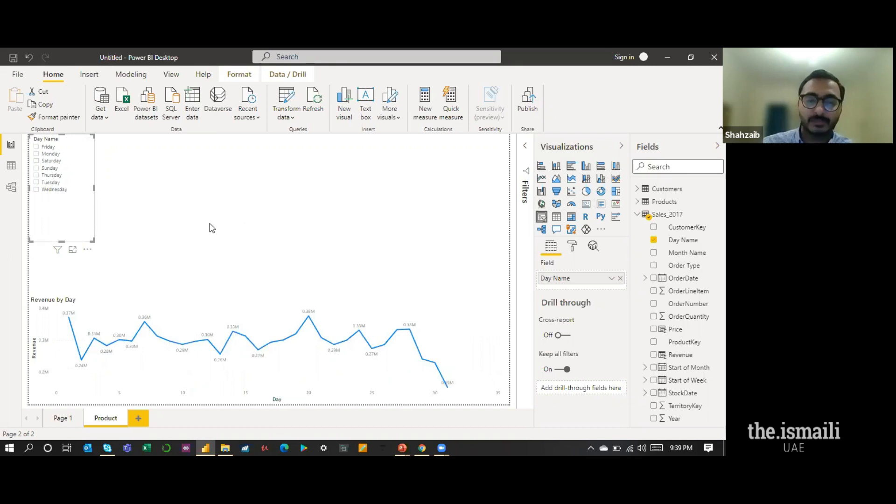
pyautogui.press('Delete')
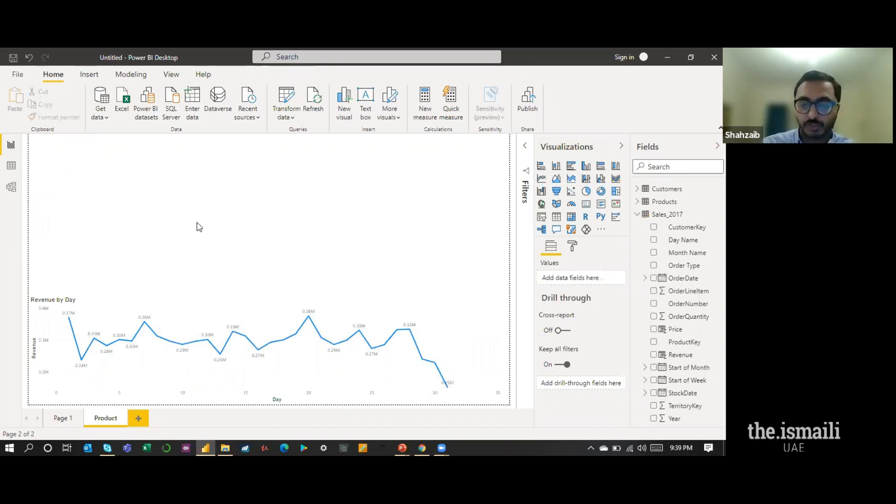
# - Extend the line chart's upper edge to make it taller, and add a trend line to it
pyautogui.click(235, 303)
pyautogui.moveTo(266, 297); pyautogui.dragTo(285, 242)
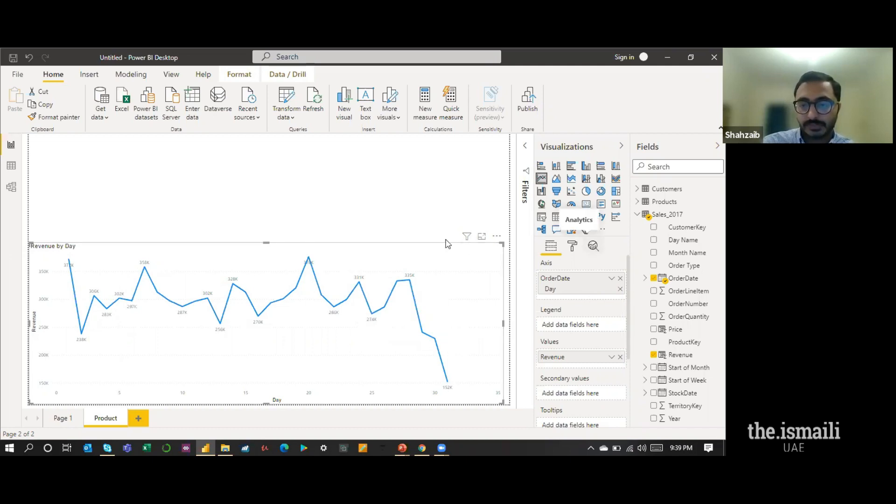
pyautogui.click(593, 248)
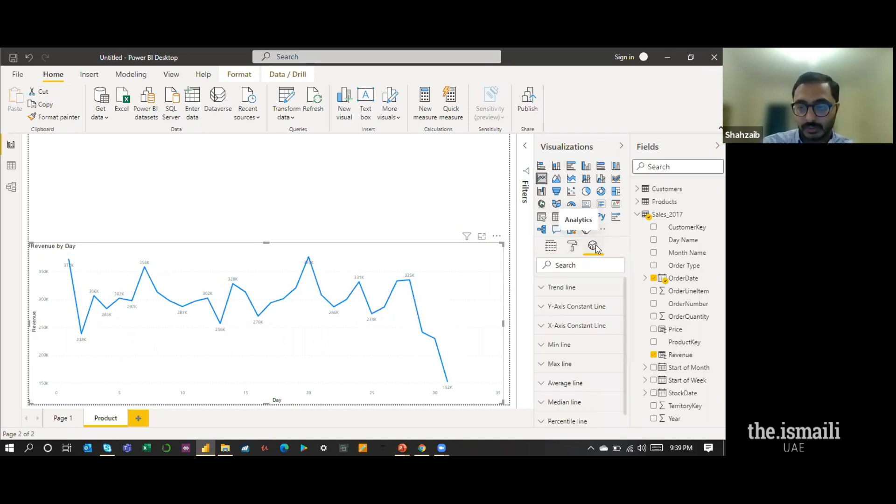
pyautogui.click(540, 290)
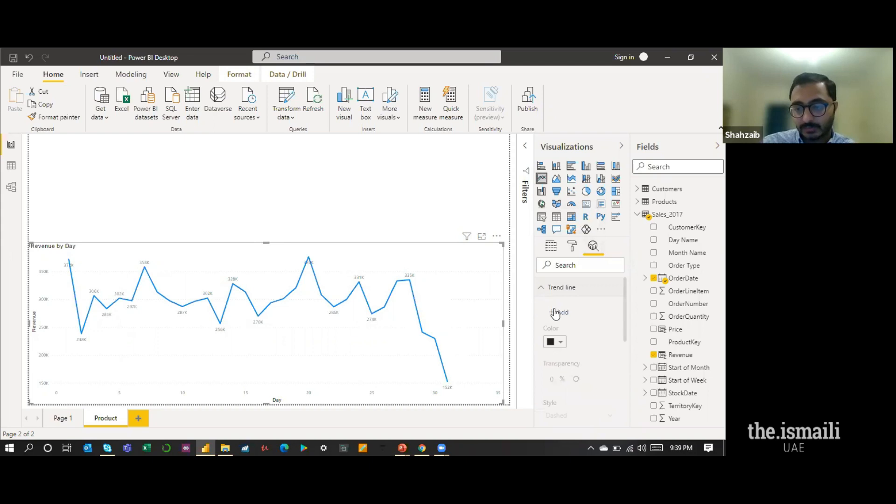
pyautogui.click(556, 312)
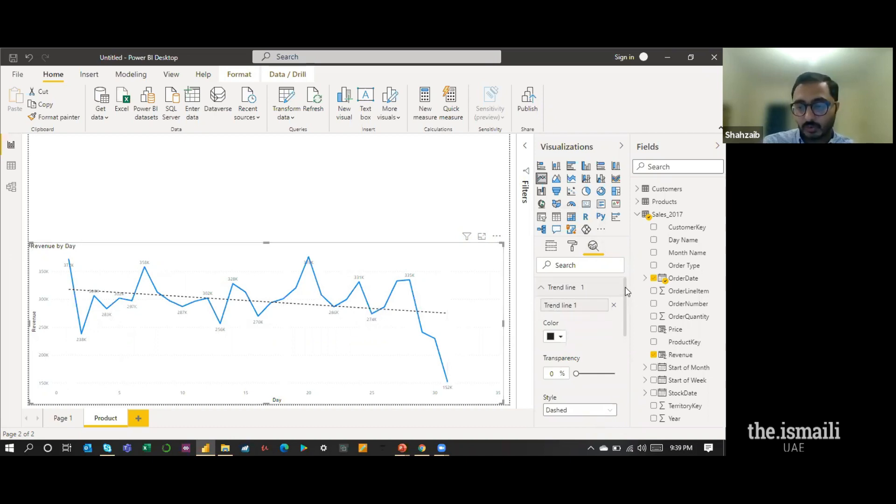
# - Add a forecast to the Revenue by Day line chart and review its length, confidence interval, seasonality and style options
pyautogui.scroll(-5, 625, 309)
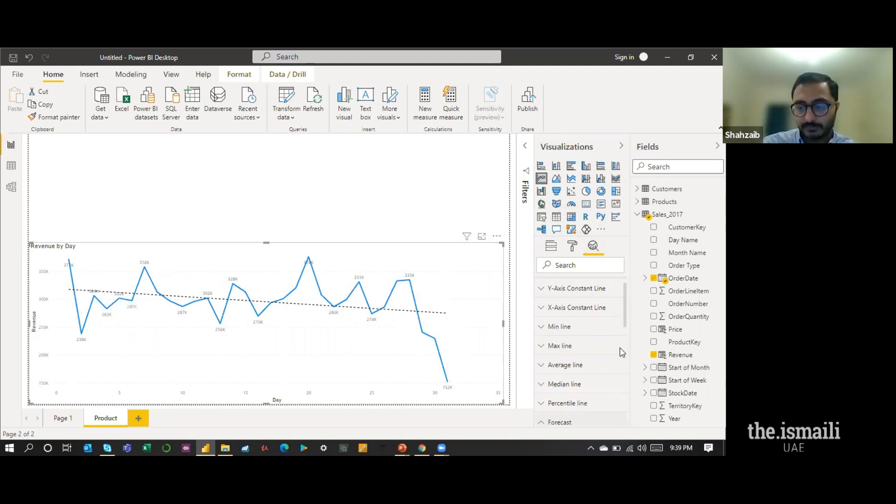
pyautogui.scroll(-3, 583, 322)
pyautogui.click(560, 298)
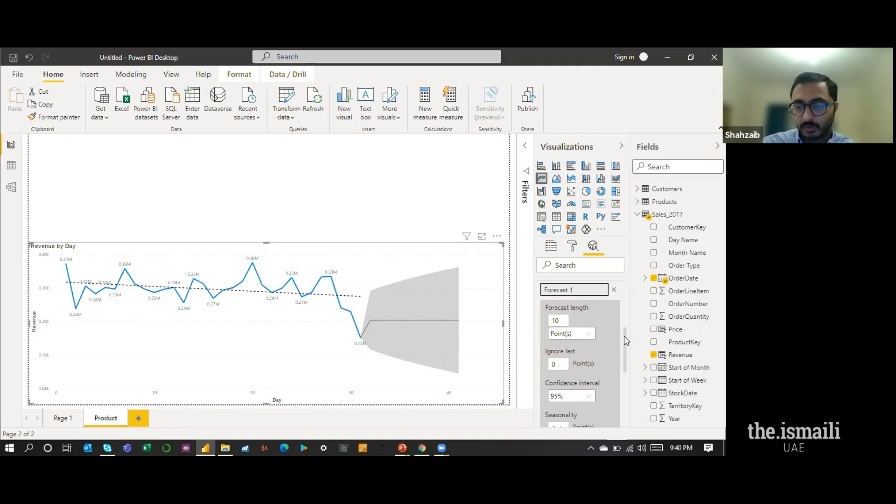
pyautogui.scroll(-1, 624, 362)
pyautogui.scroll(-5, 623, 371)
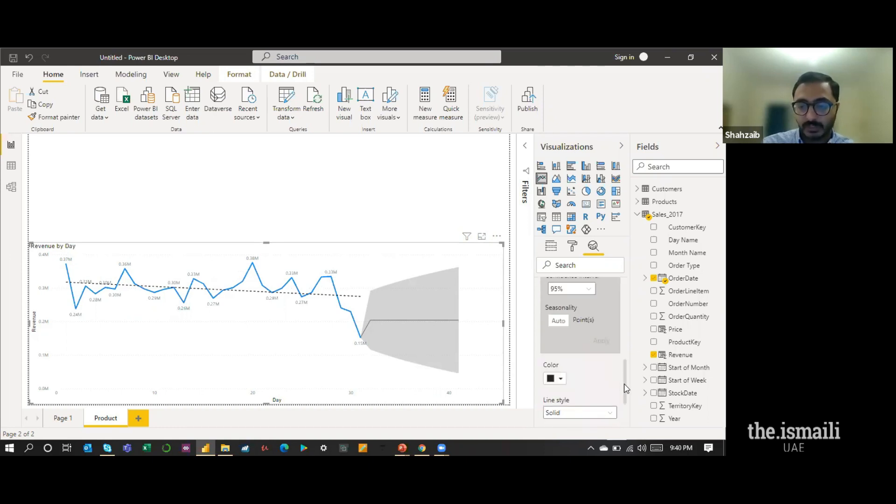
pyautogui.scroll(2, 624, 351)
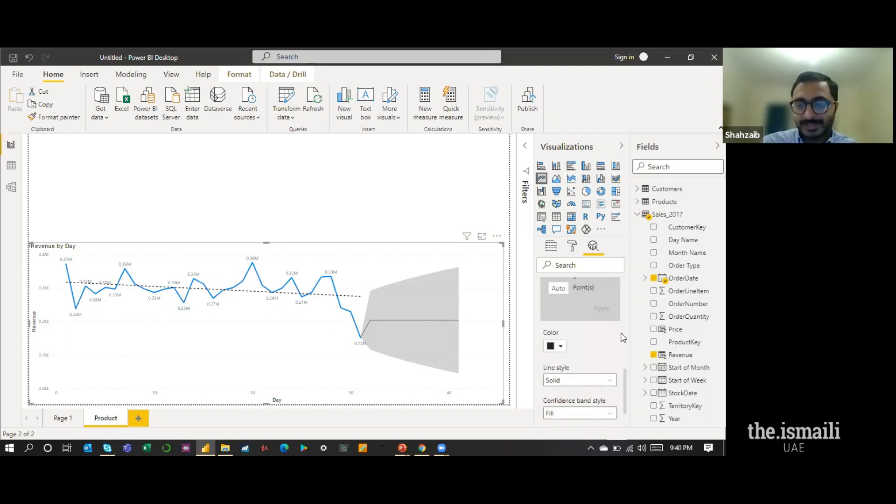
pyautogui.scroll(5, 623, 337)
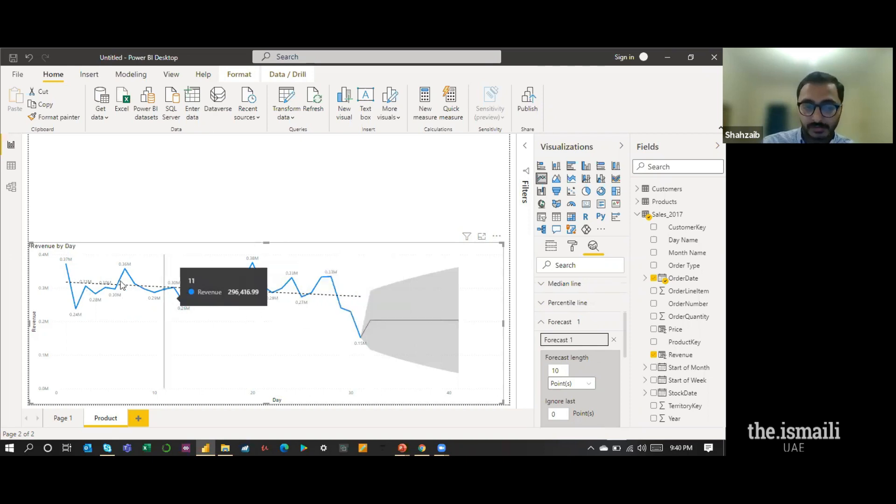
pyautogui.click(543, 322)
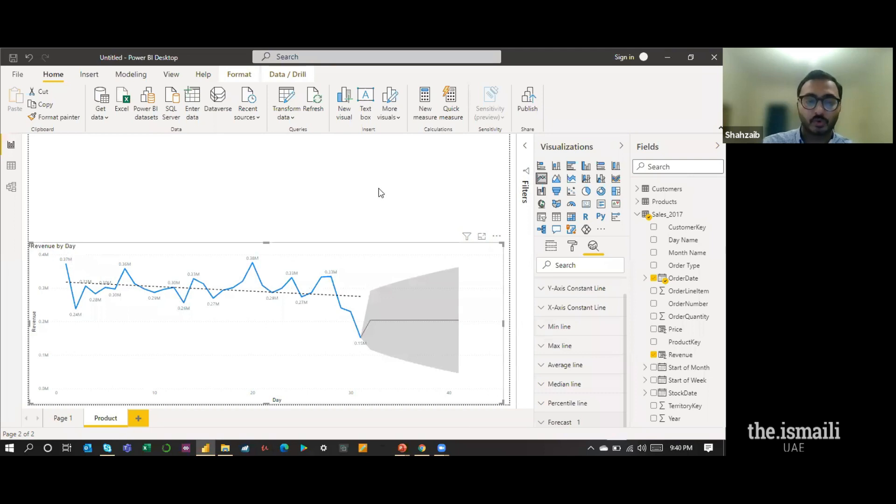
pyautogui.click(383, 199)
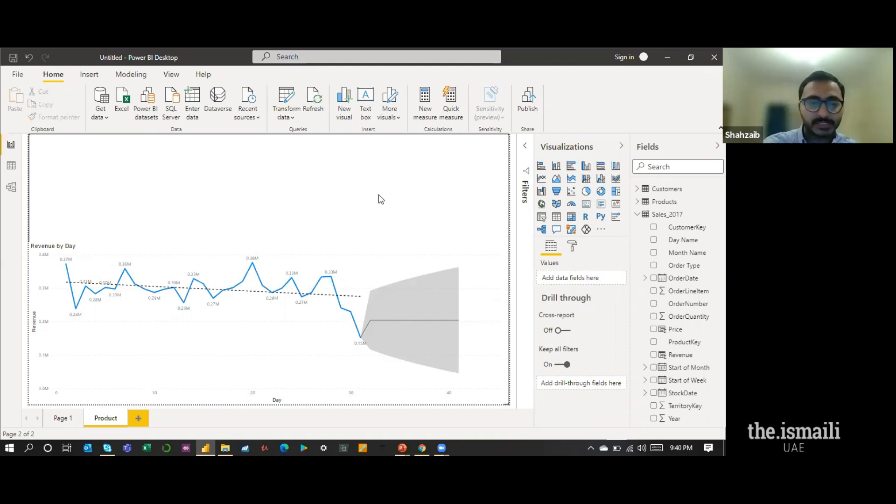
# - Add a card visual for the product name from the Products table above the line chart on the Product page
pyautogui.click(106, 420)
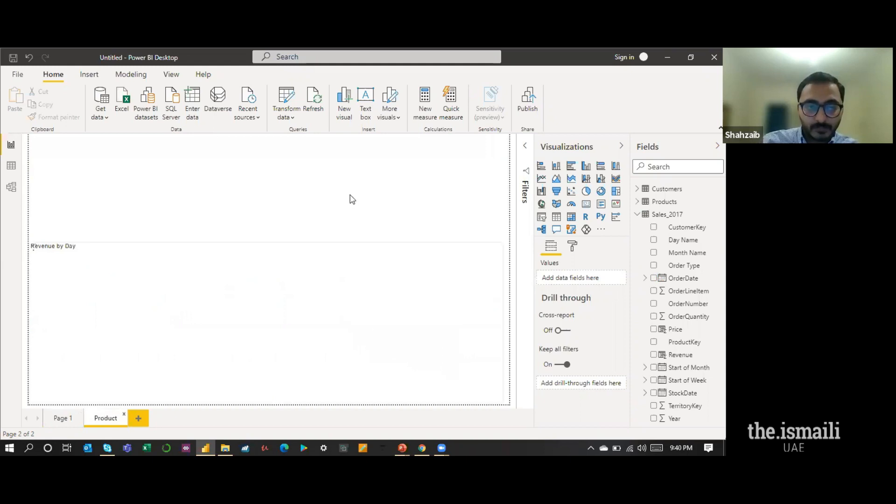
pyautogui.click(586, 204)
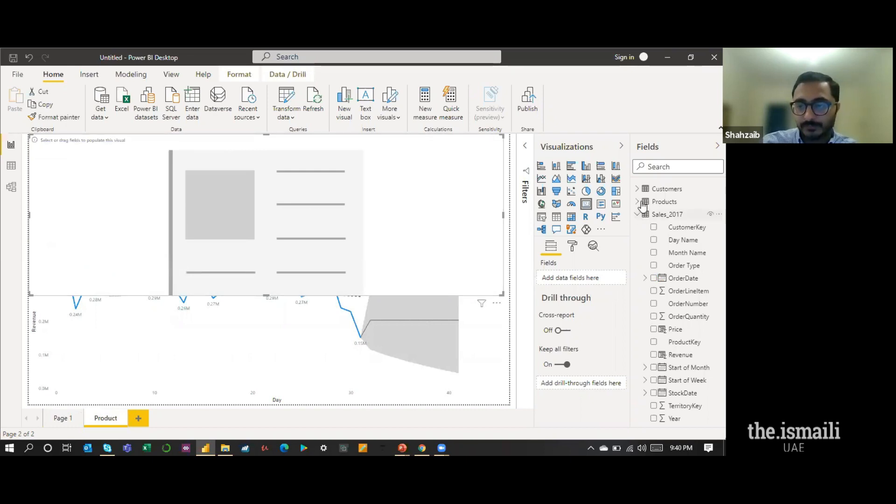
pyautogui.click(639, 215)
pyautogui.click(637, 203)
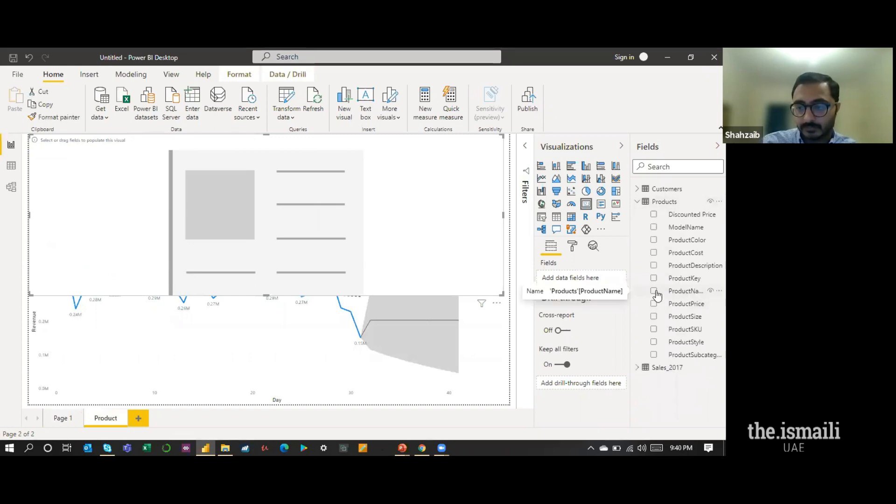
pyautogui.moveTo(653, 296); pyautogui.dragTo(310, 234)
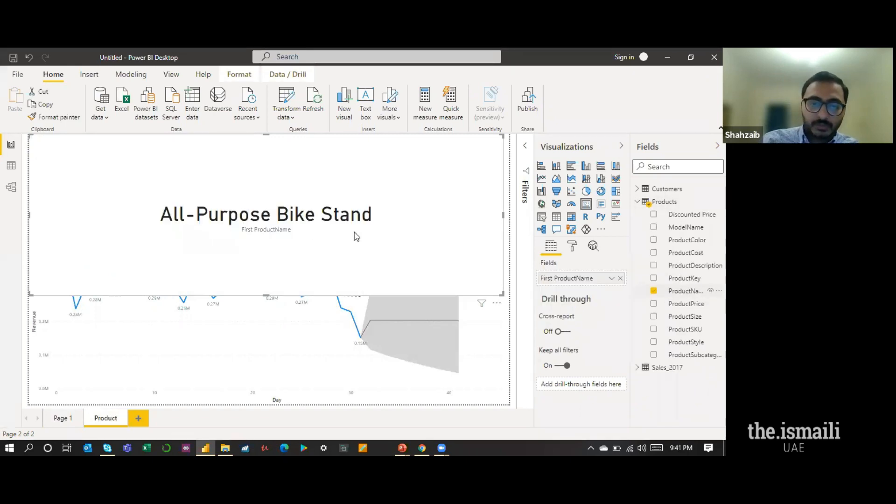
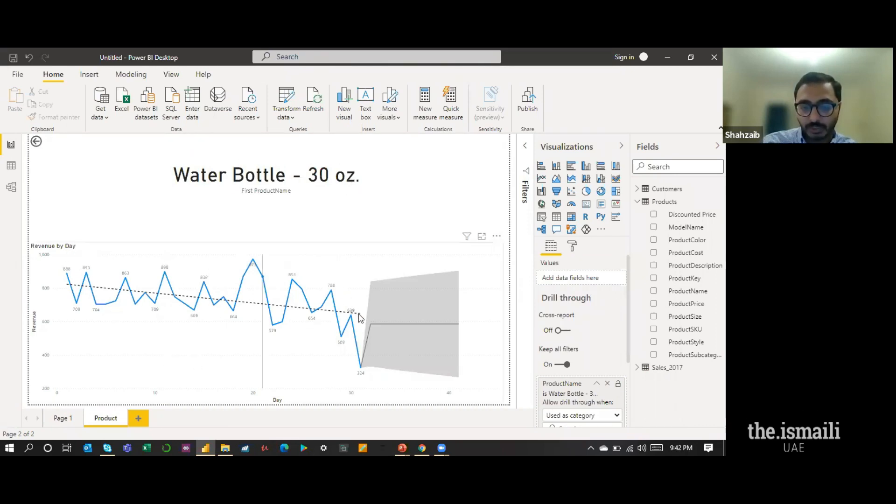
# - Return to Page 1 and check the drill-through option of the Mountain Bottle Cage bar in the product chart
pyautogui.click(57, 420)
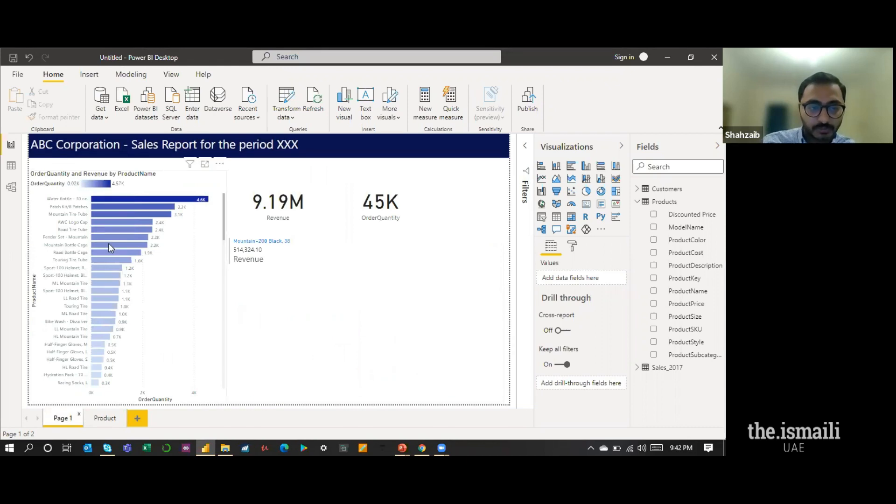
pyautogui.moveTo(109, 245)
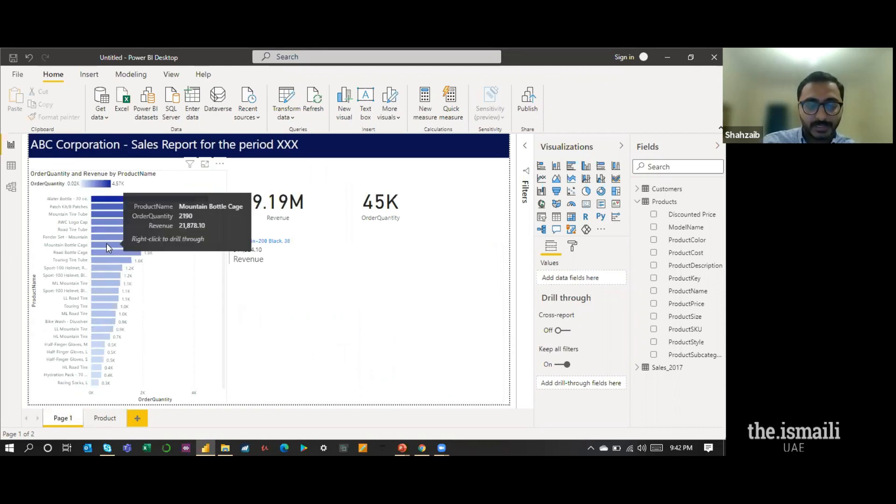
pyautogui.rightClick(108, 245)
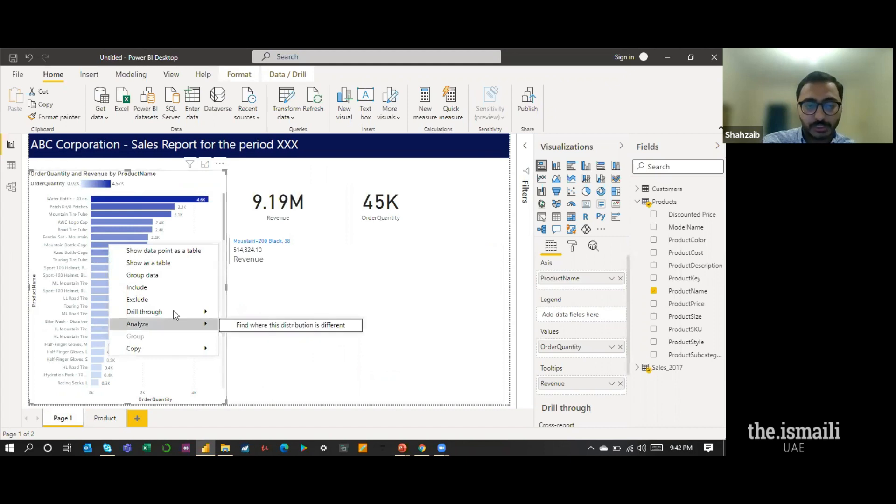
pyautogui.moveTo(173, 312)
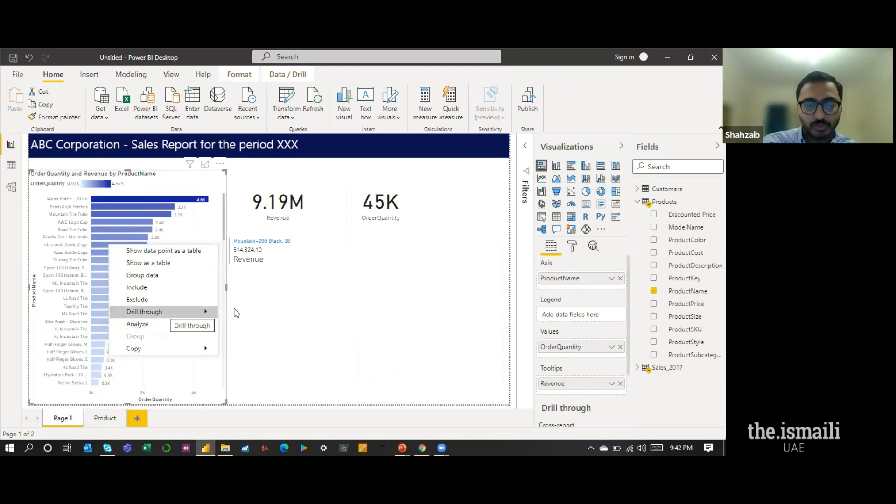
pyautogui.click(310, 345)
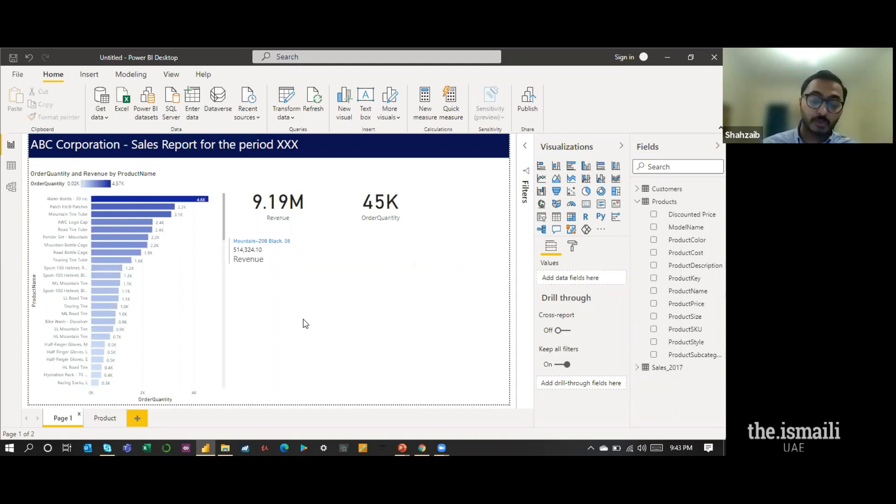
# - Create a new report page and insert a decomposition tree enlarged to fill the whole canvas
pyautogui.click(137, 419)
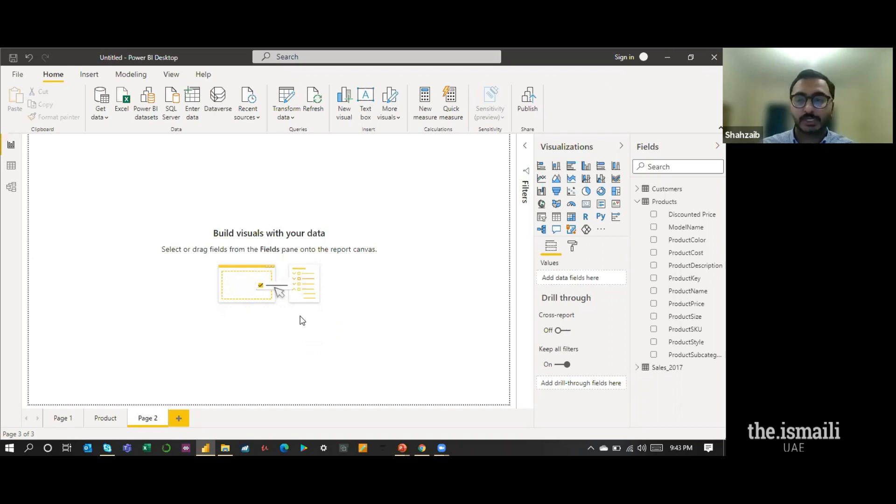
pyautogui.click(541, 230)
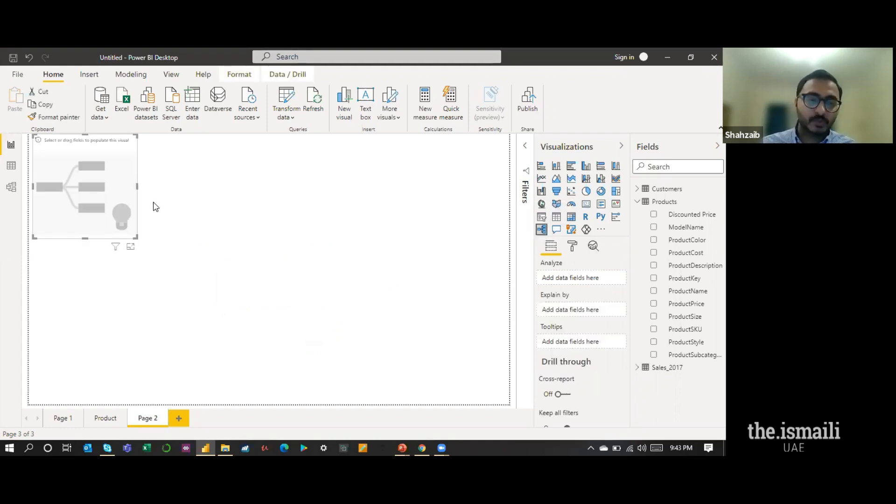
pyautogui.moveTo(137, 189); pyautogui.dragTo(513, 211)
pyautogui.click(274, 241)
pyautogui.moveTo(251, 303); pyautogui.dragTo(250, 405)
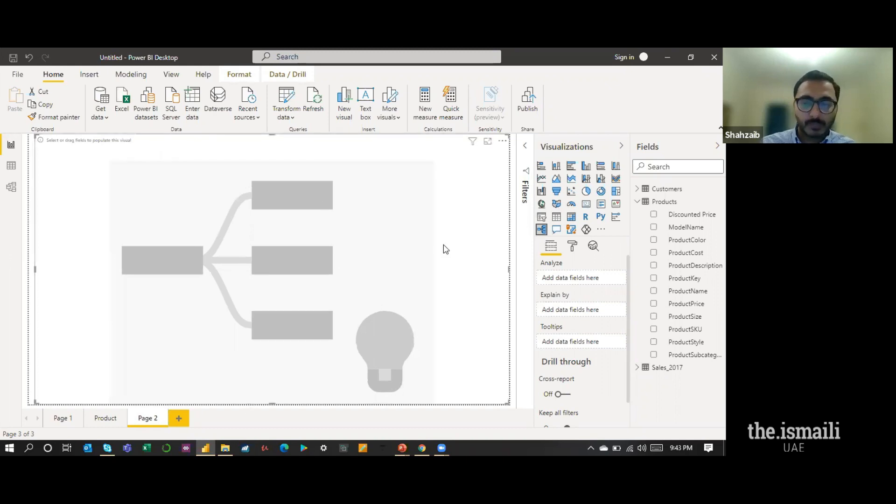
# - Set Revenue from the Sales_2017 table as the value the decomposition tree analyzes
pyautogui.click(638, 202)
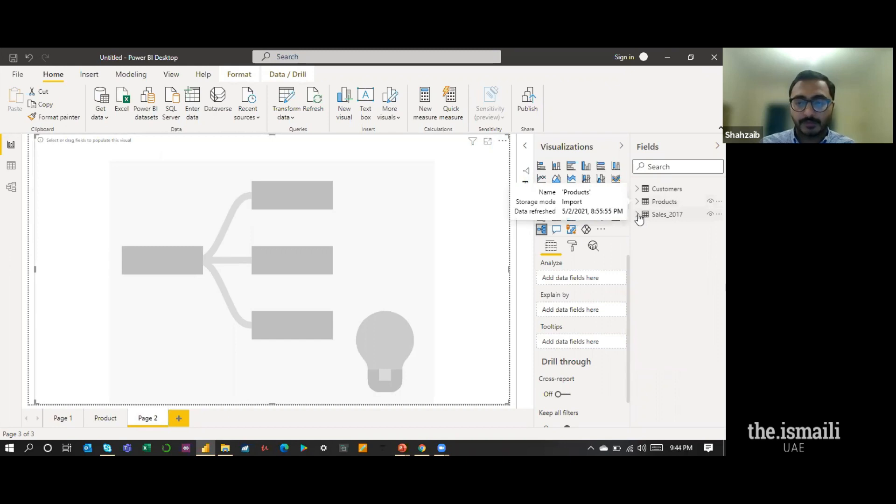
pyautogui.click(638, 215)
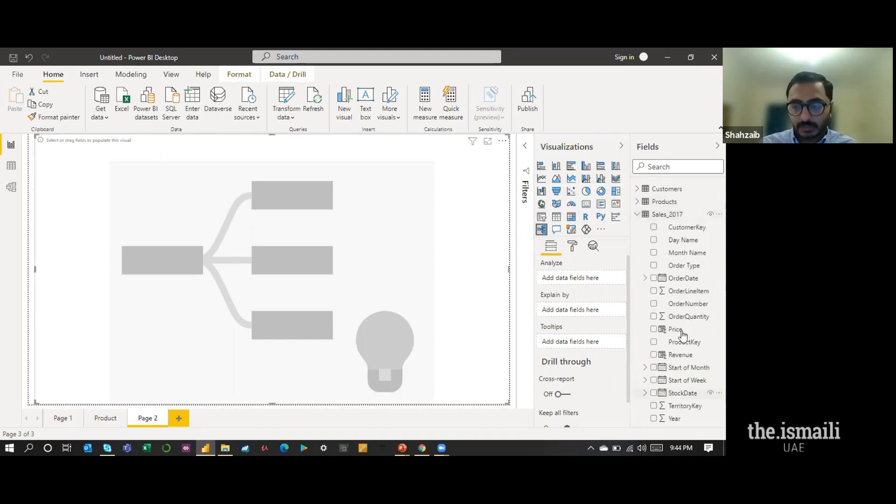
pyautogui.click(654, 355)
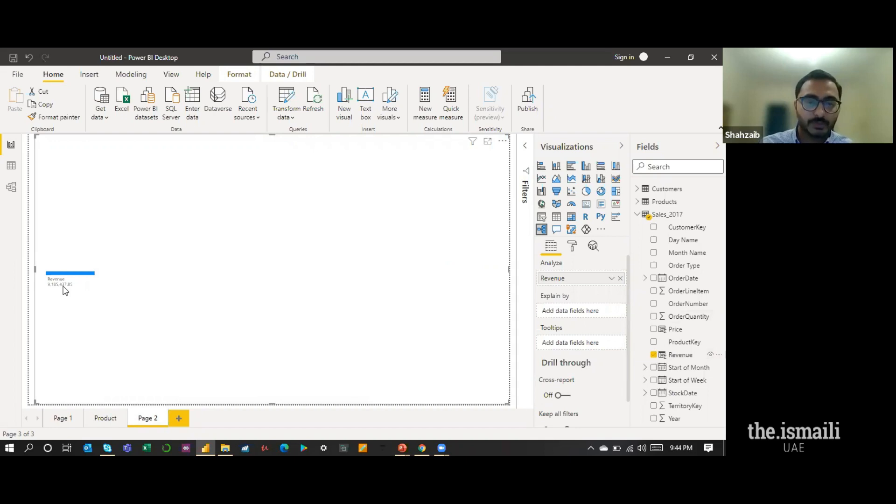
pyautogui.moveTo(78, 277)
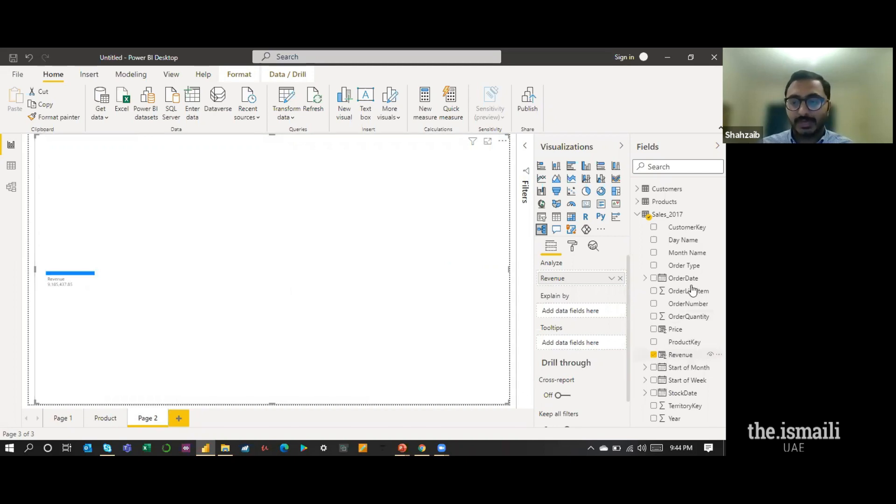
# - Explain the tree's revenue by the Customers field Fullname and split the Revenue node by High value
pyautogui.click(638, 189)
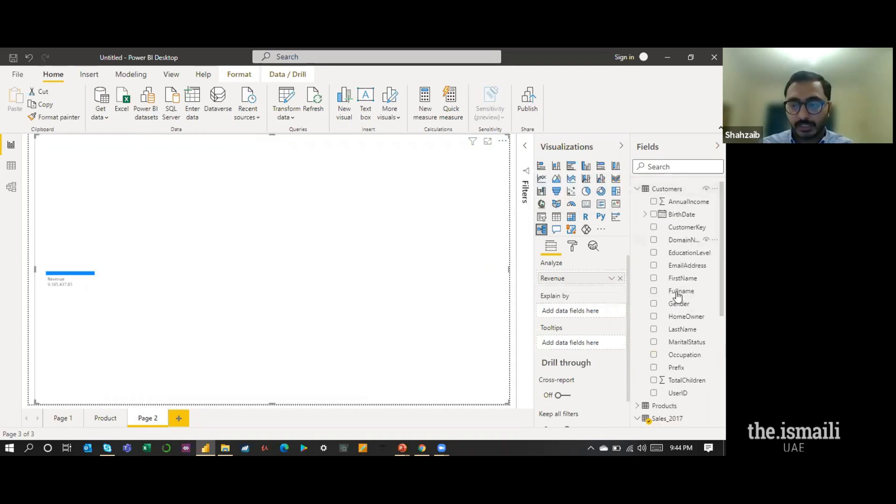
pyautogui.moveTo(618, 302); pyautogui.dragTo(583, 310)
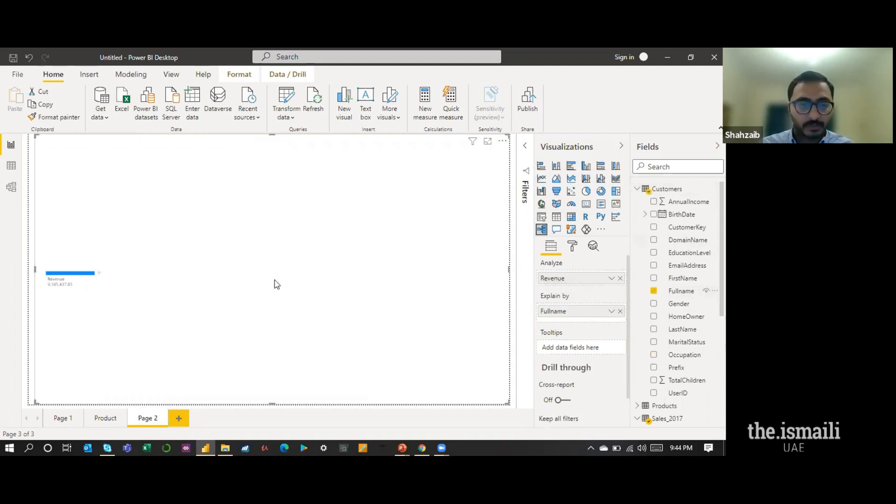
pyautogui.click(102, 276)
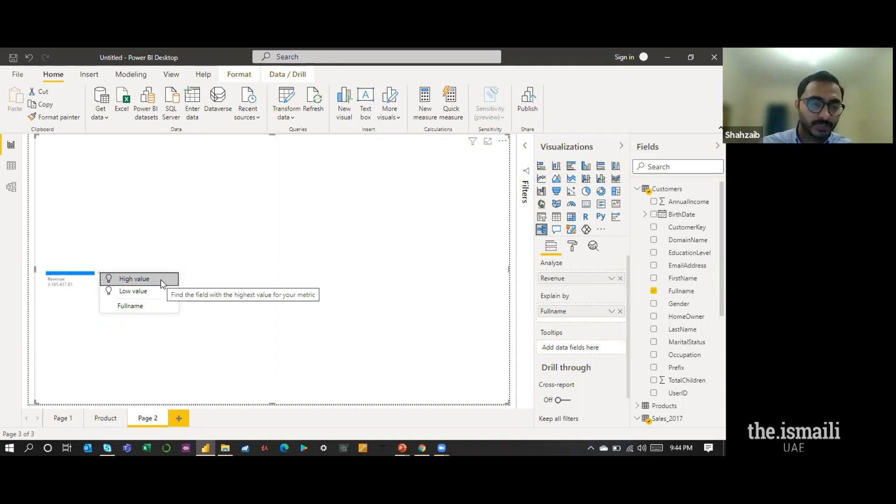
pyautogui.click(162, 281)
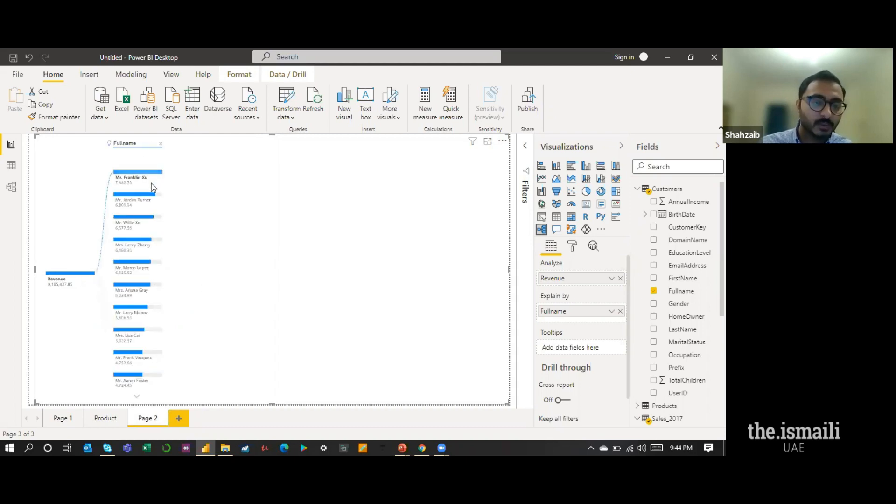
pyautogui.moveTo(141, 184)
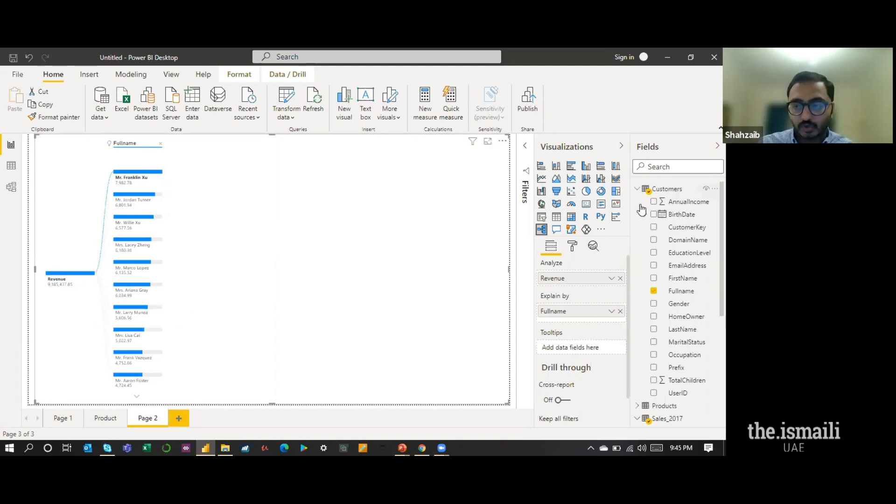
# - Add ProductName ahead of Fullname as an explaining field and split the top product node by High value
pyautogui.click(638, 189)
pyautogui.click(638, 202)
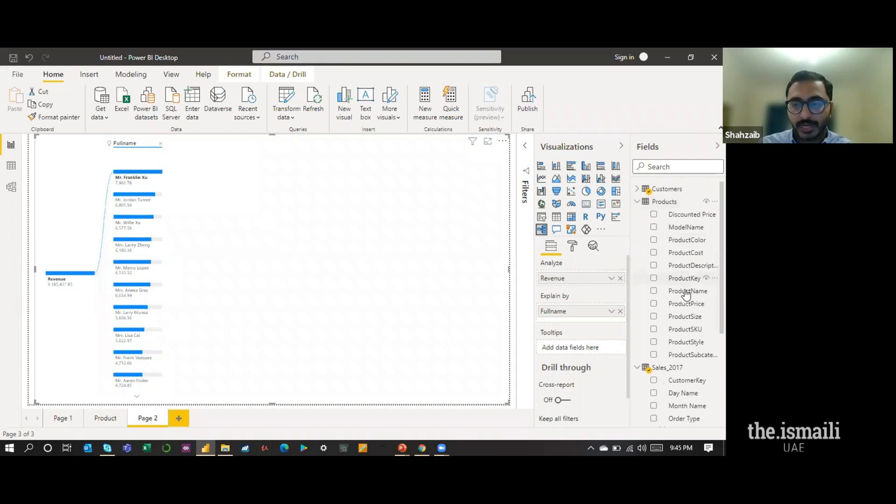
pyautogui.moveTo(589, 322); pyautogui.dragTo(588, 323)
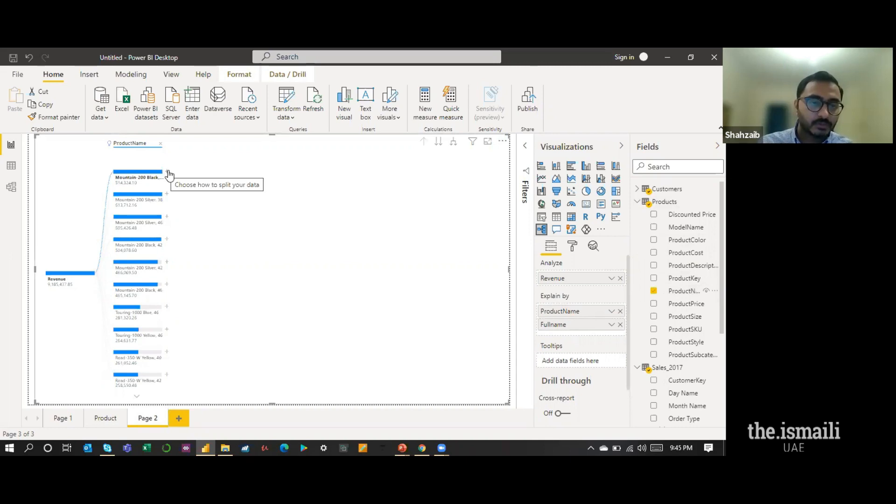
pyautogui.click(167, 172)
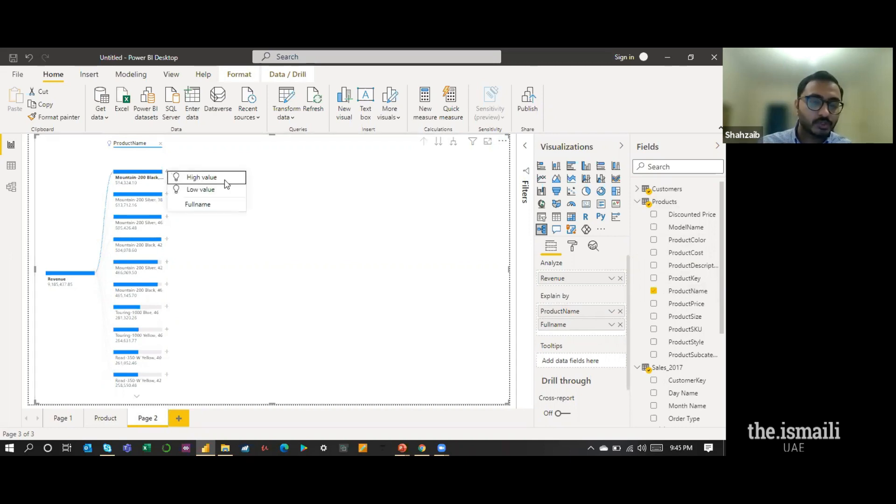
pyautogui.click(226, 181)
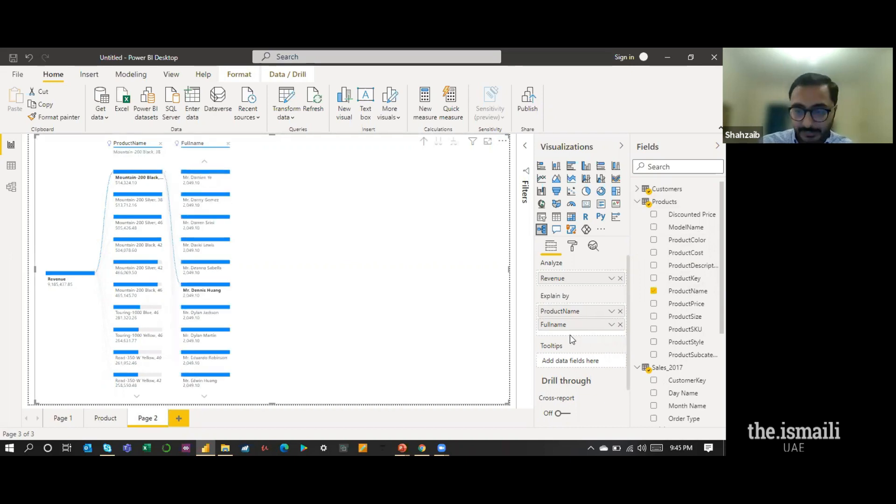
# - Reorder the explaining fields so Fullname precedes ProductName, and split the top customer node by High value
pyautogui.moveTo(571, 312); pyautogui.dragTo(570, 310)
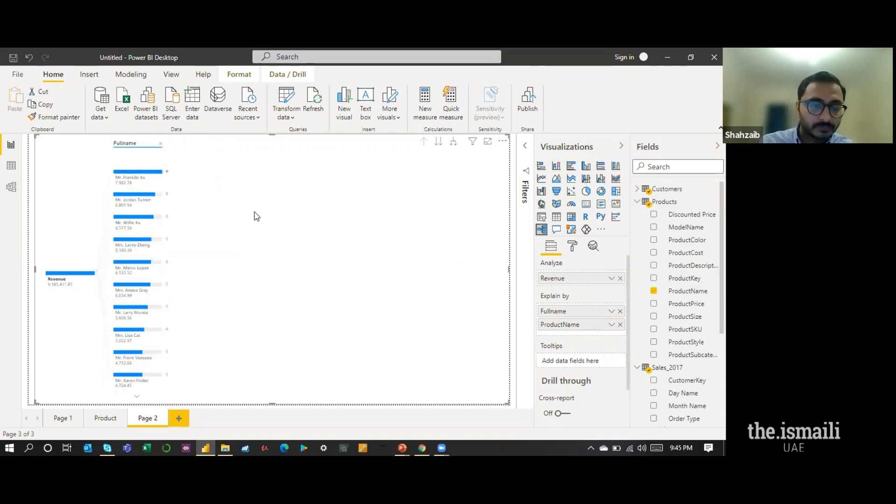
pyautogui.click(224, 180)
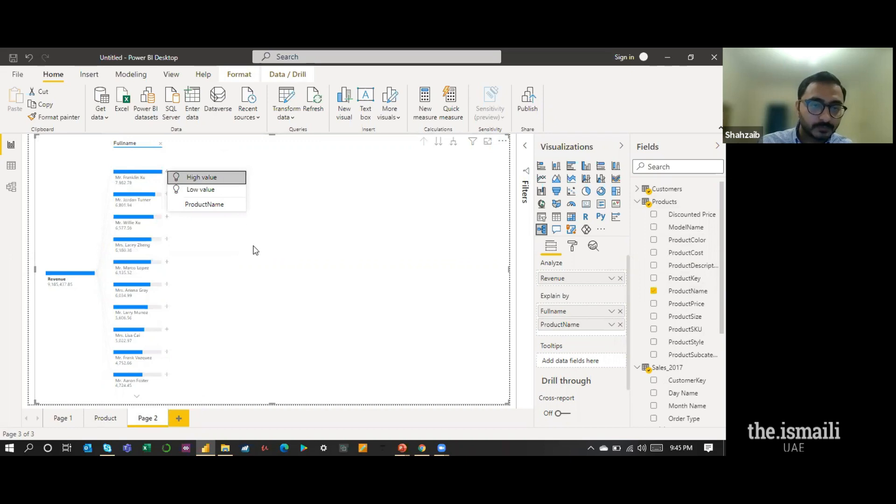
pyautogui.click(255, 250)
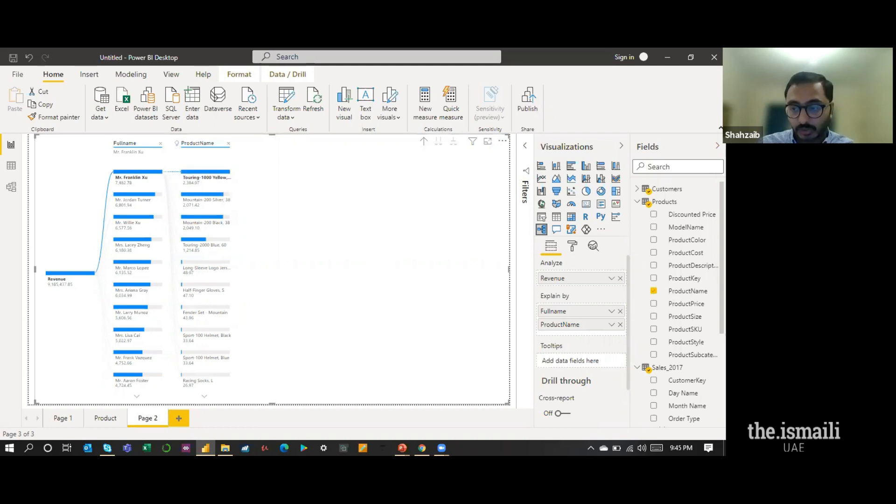
# - Add the Day Name field from Sales_2017 to the tree's explaining fields below ProductName
pyautogui.scroll(-3, 686, 306)
pyautogui.moveTo(685, 290); pyautogui.dragTo(595, 332)
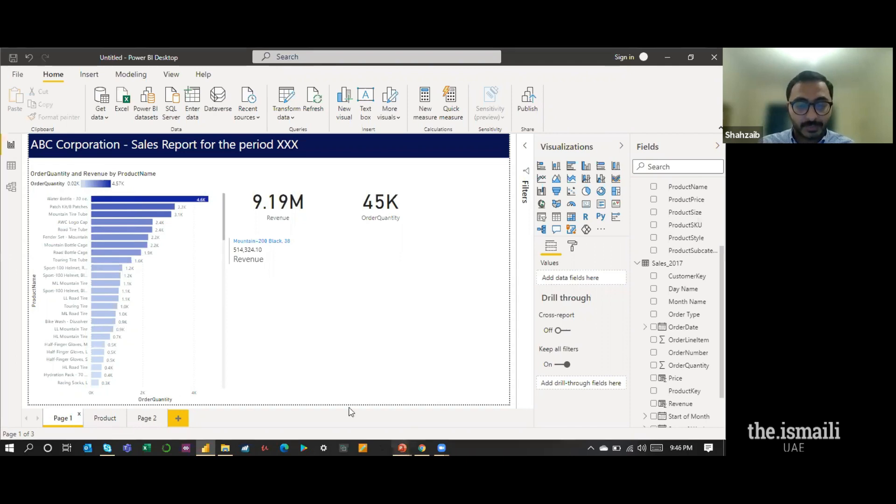
# - Switch to the PowerPoint training slides and advance to the "Ways to Start Learning Power BI" slide
pyautogui.moveTo(402, 447)
pyautogui.click(455, 411)
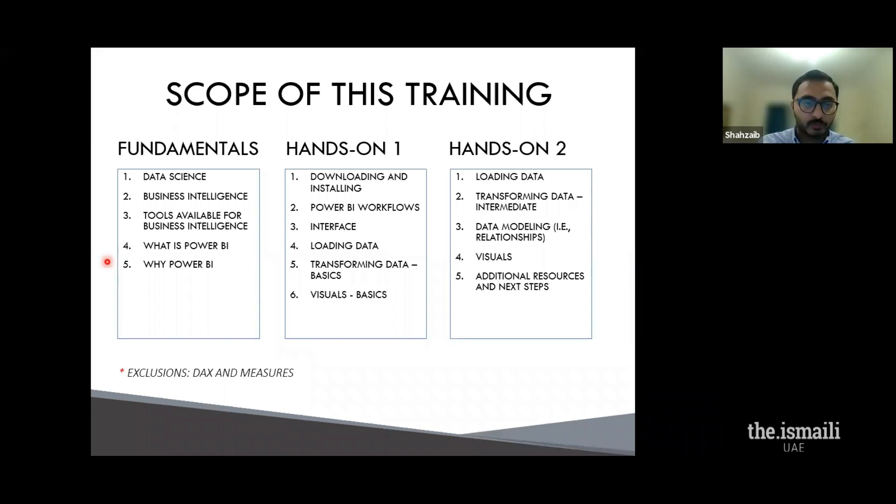
pyautogui.press('Right')
pyautogui.press('Right')
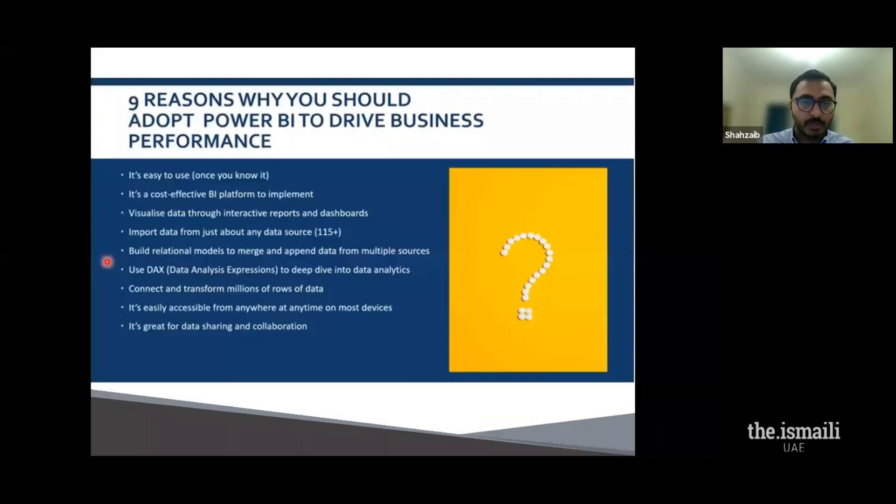
pyautogui.press('Right')
pyautogui.press('Right')
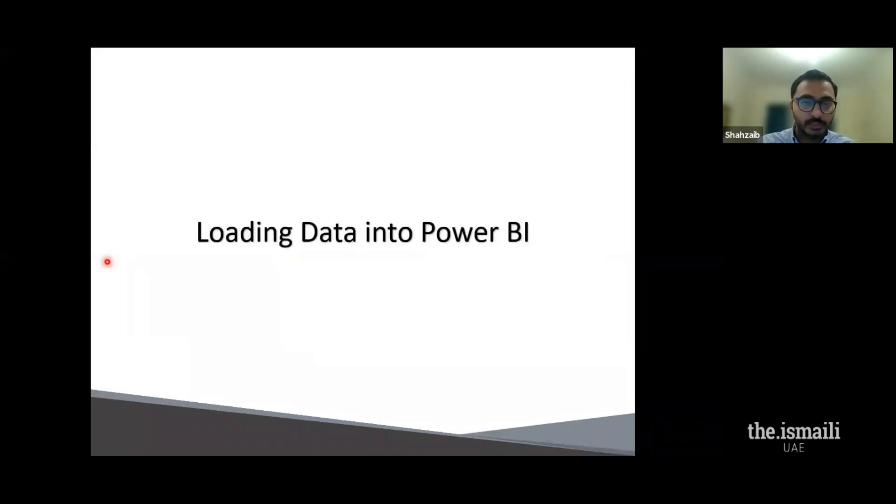
pyautogui.press('Right')
pyautogui.press('Right')
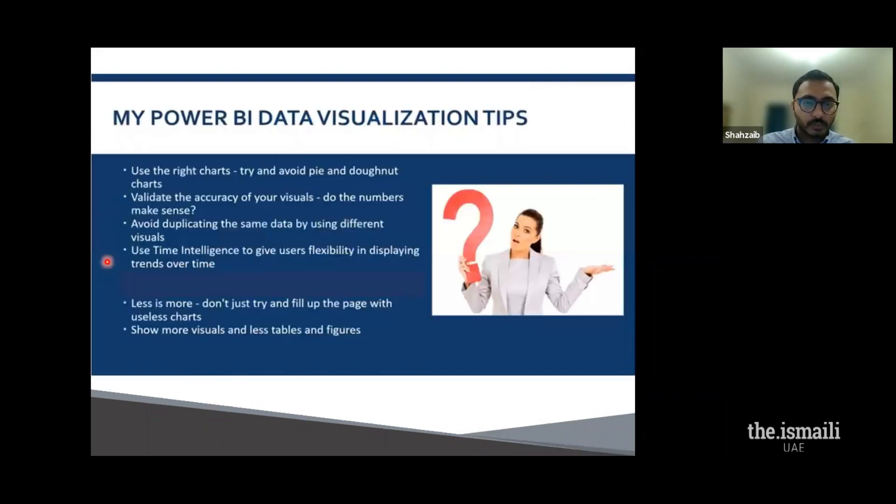
pyautogui.press('Right')
pyautogui.press('Right')
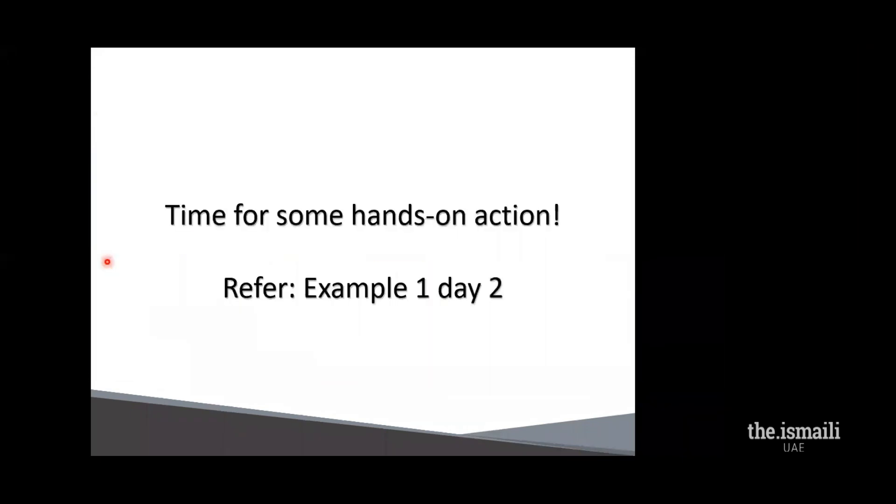
pyautogui.press('Right')
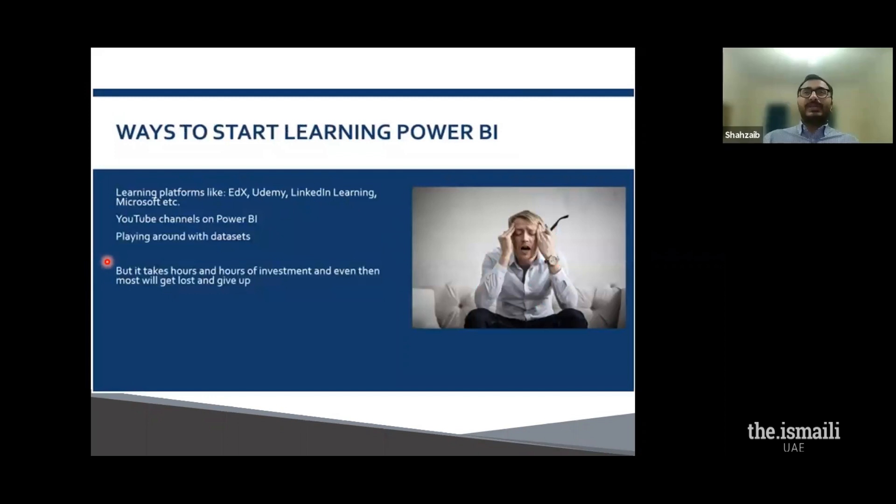
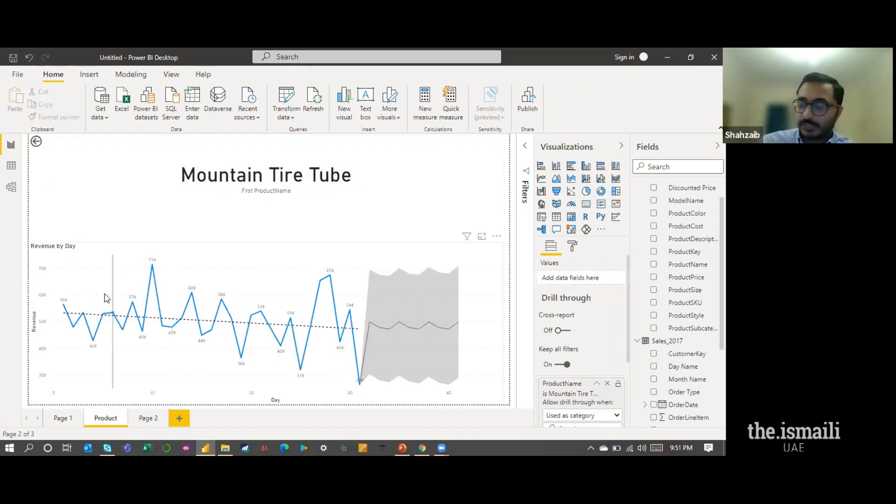
# - Delete the Revenue card for Mountain-200 Black, 38 from Page 1 of the Power BI report
pyautogui.moveTo(107, 298)
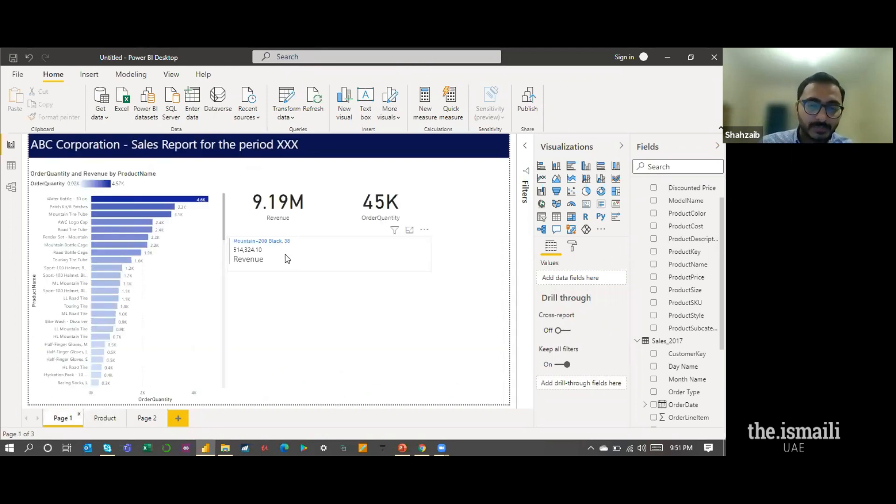
pyautogui.click(305, 262)
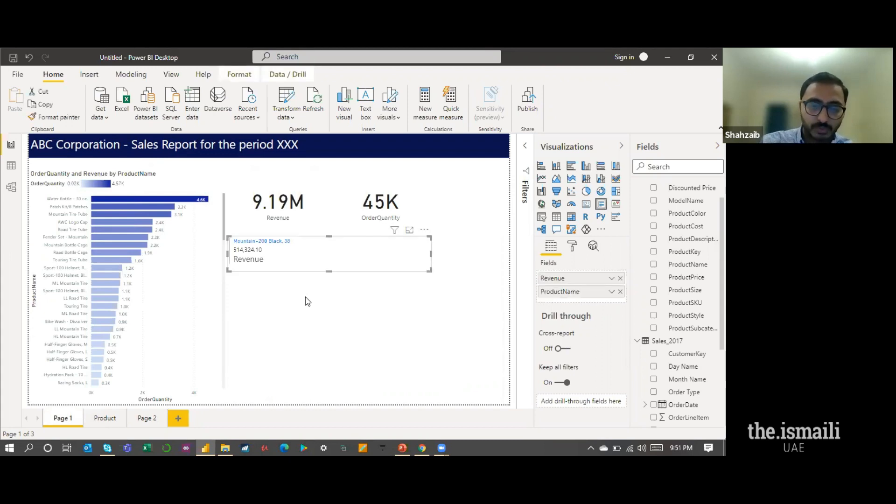
pyautogui.press('Delete')
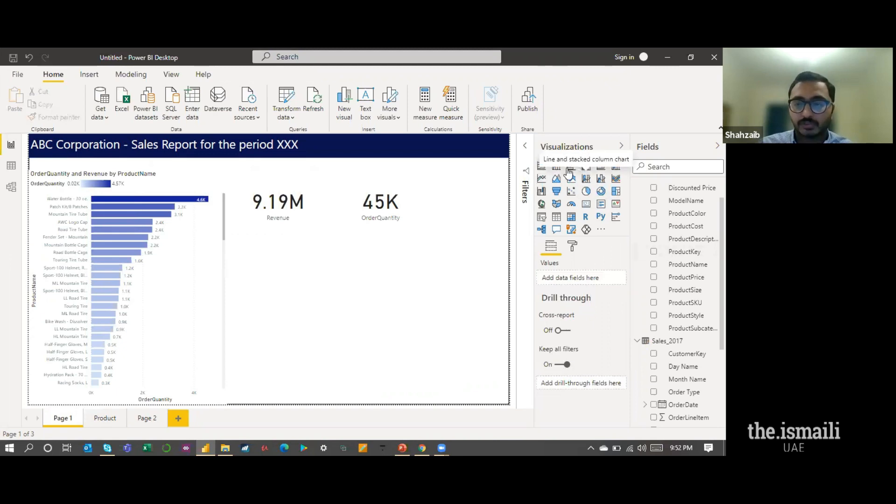
# - Create a clustered column chart of Sales_2017 Revenue on Page 1, and delete the empty placeholder chart beside it
pyautogui.click(586, 166)
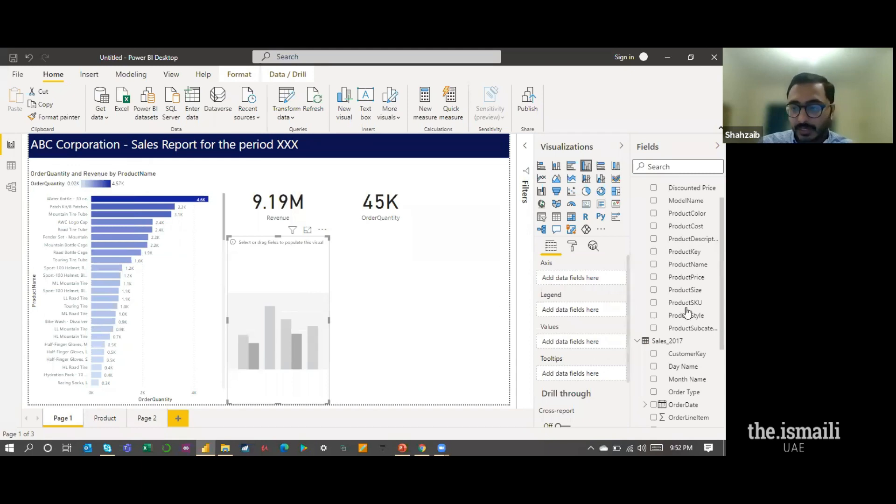
pyautogui.scroll(-3, 684, 327)
pyautogui.scroll(2, 687, 345)
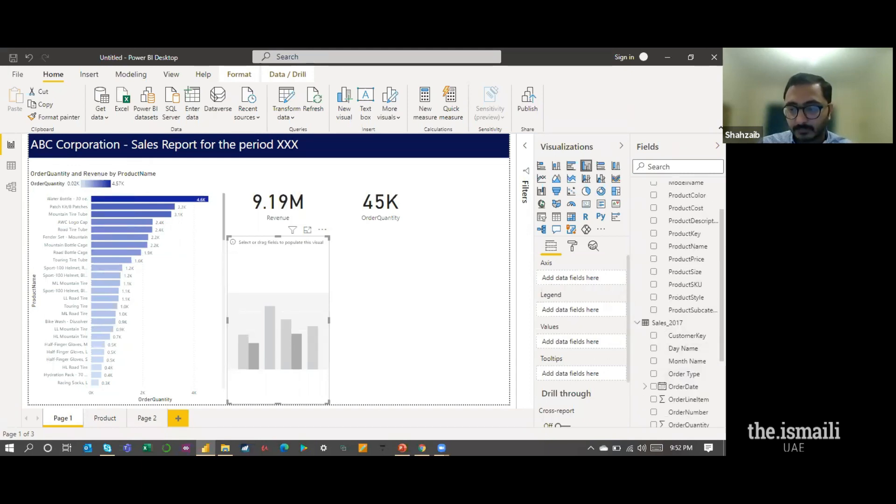
pyautogui.scroll(-1, 679, 304)
pyautogui.scroll(-3, 685, 416)
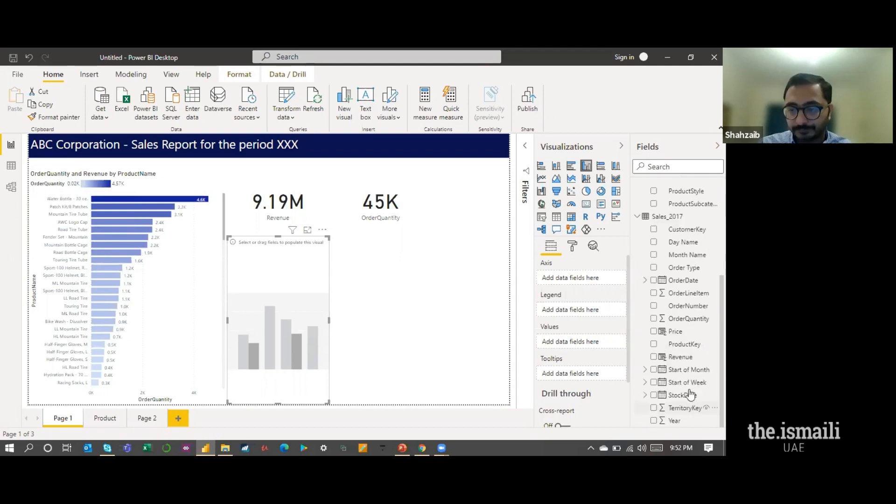
pyautogui.moveTo(684, 360); pyautogui.dragTo(376, 324)
pyautogui.moveTo(609, 333)
pyautogui.mouseDown()
pyautogui.moveTo(621, 346)
pyautogui.moveTo(577, 339)
pyautogui.moveTo(603, 361)
pyautogui.moveTo(620, 347)
pyautogui.mouseUp()
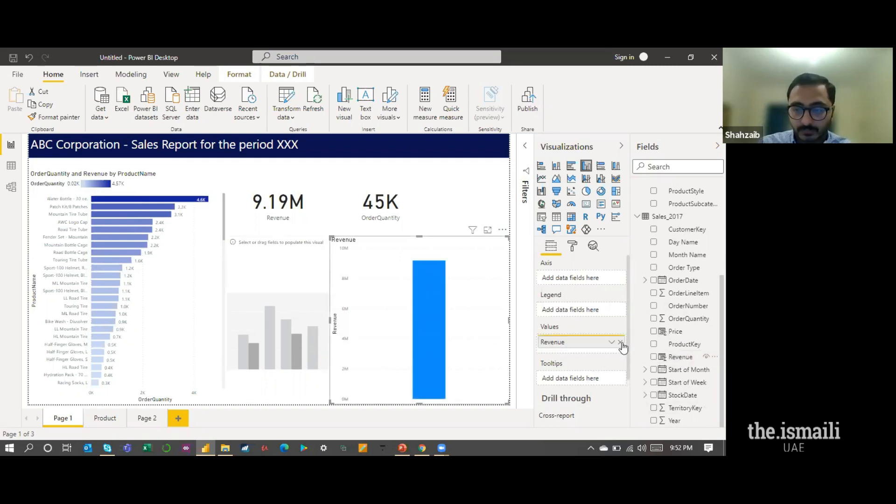
pyautogui.click(312, 298)
pyautogui.press('Delete')
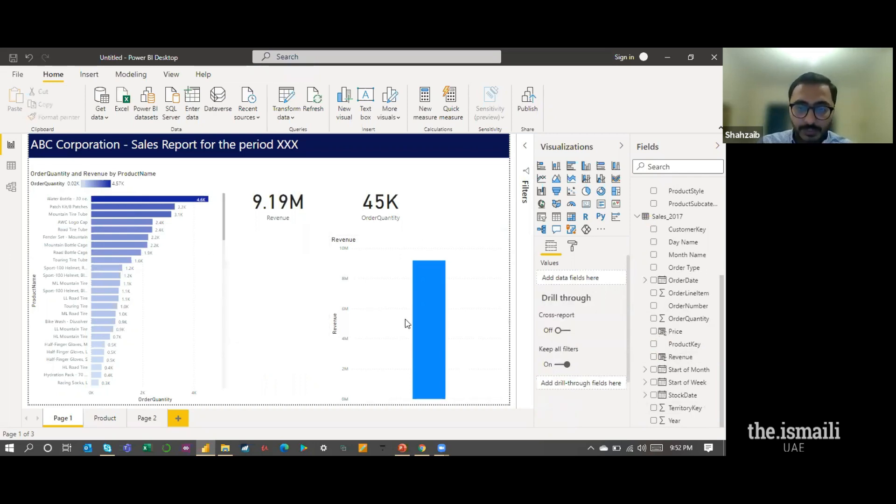
# - Plot the Revenue column chart by ProductName and widen it toward the OrderQuantity bar chart
pyautogui.click(360, 268)
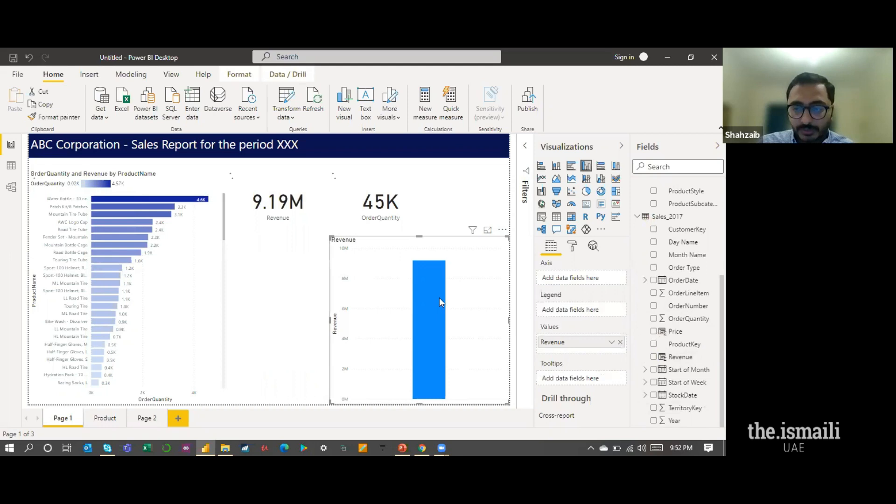
pyautogui.scroll(1, 677, 306)
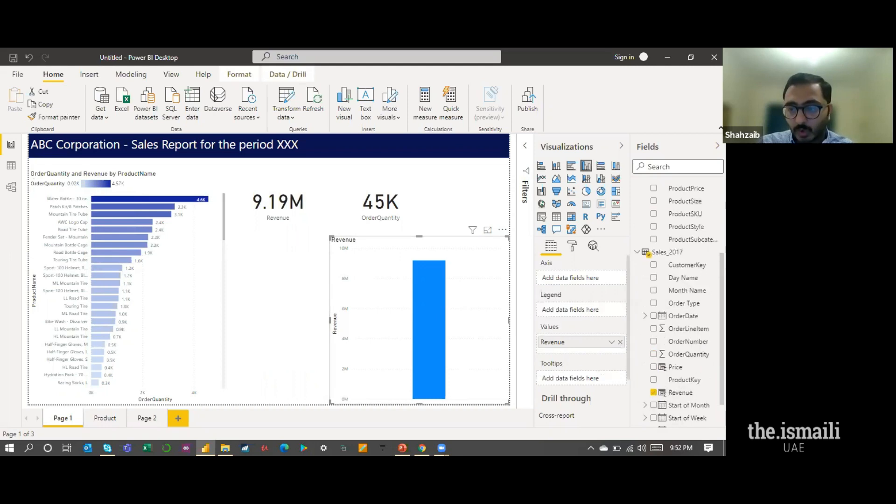
pyautogui.scroll(2, 677, 306)
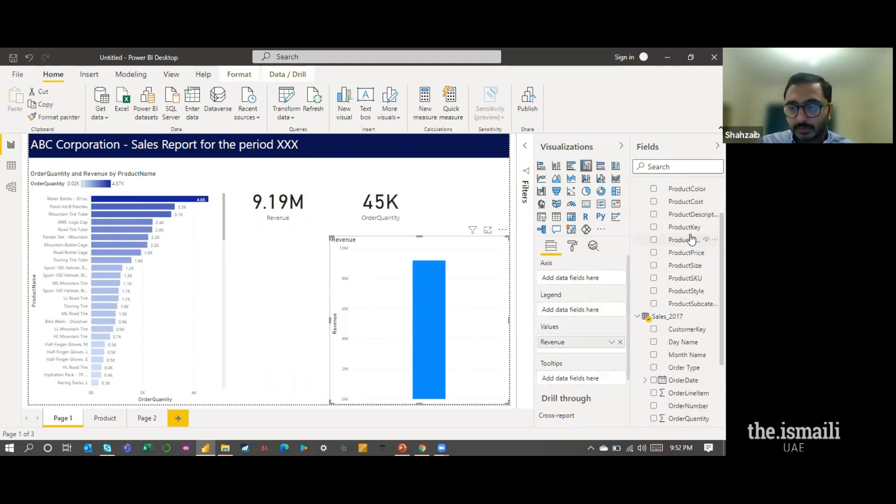
pyautogui.click(654, 241)
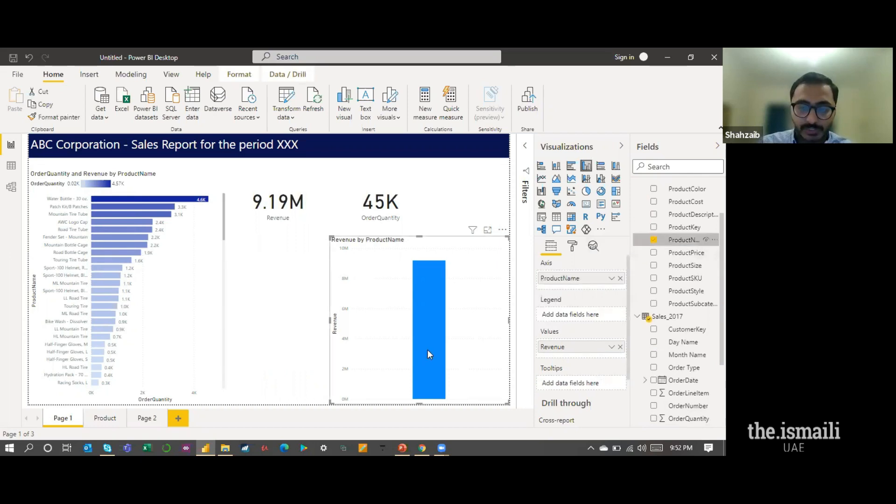
pyautogui.moveTo(330, 323); pyautogui.dragTo(257, 321)
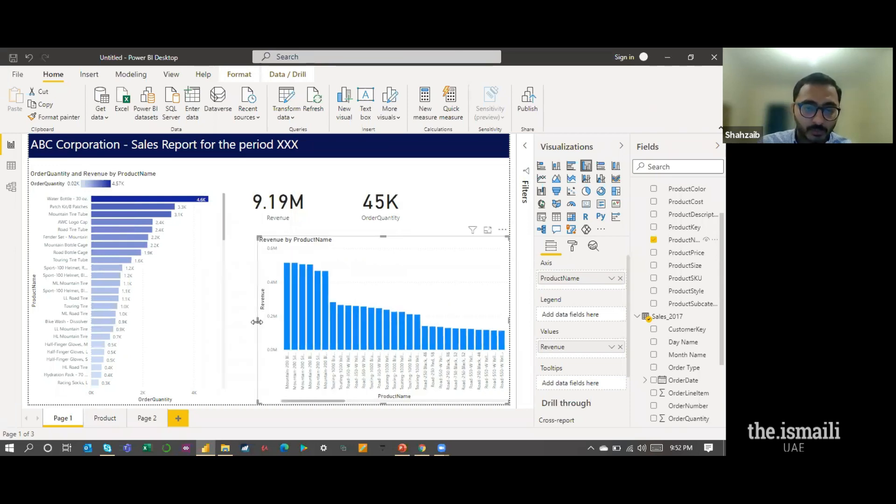
pyautogui.moveTo(257, 320); pyautogui.dragTo(234, 320)
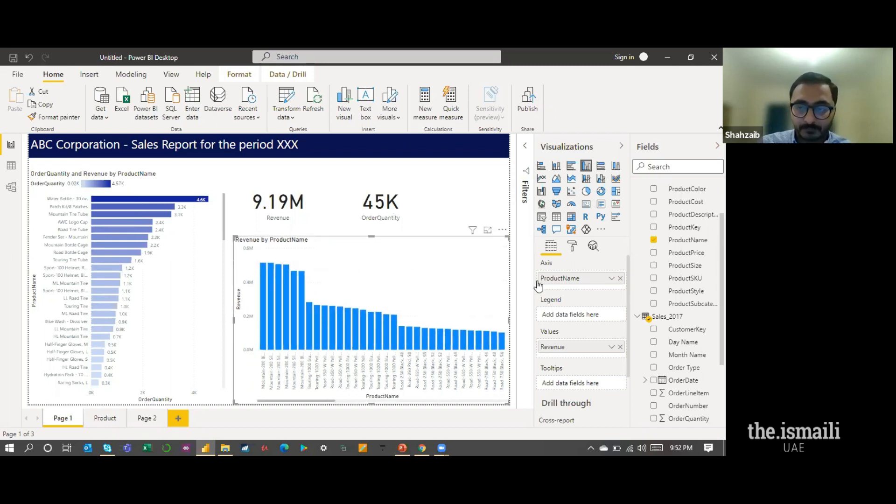
# - Set the revenue chart's ProductName filter type to Top N, showing the top 5 items
pyautogui.click(525, 149)
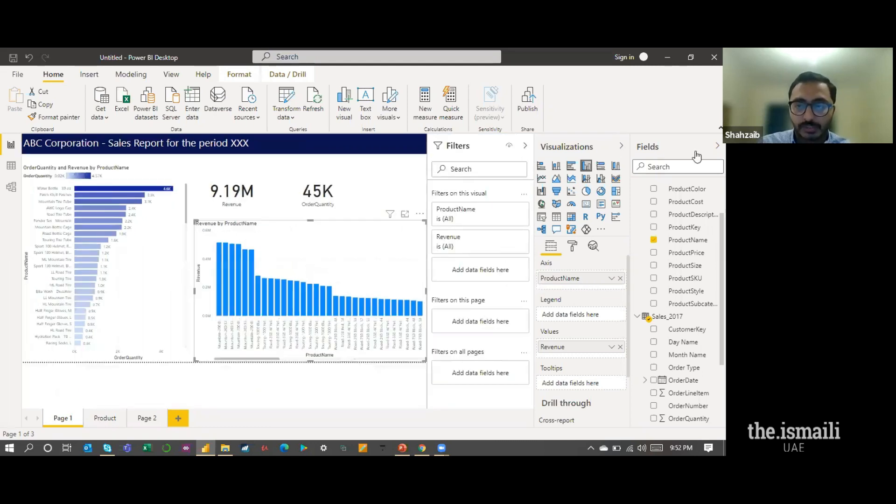
pyautogui.click(622, 146)
pyautogui.click(718, 146)
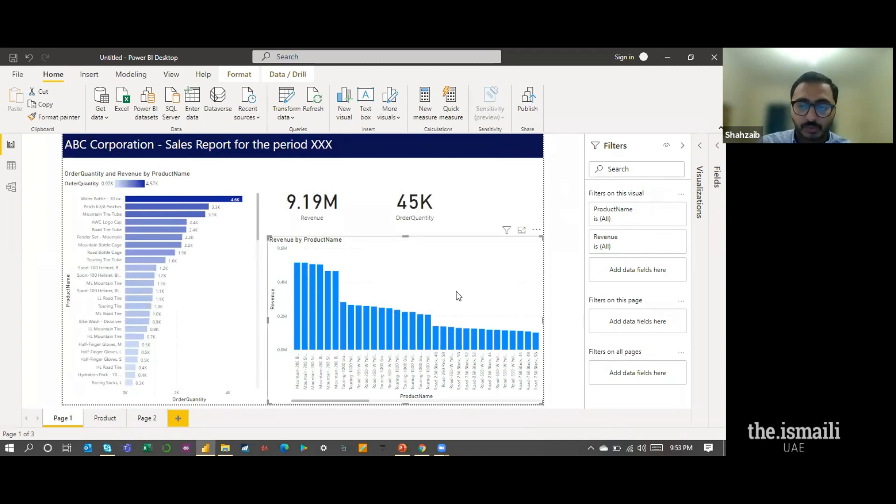
pyautogui.click(666, 211)
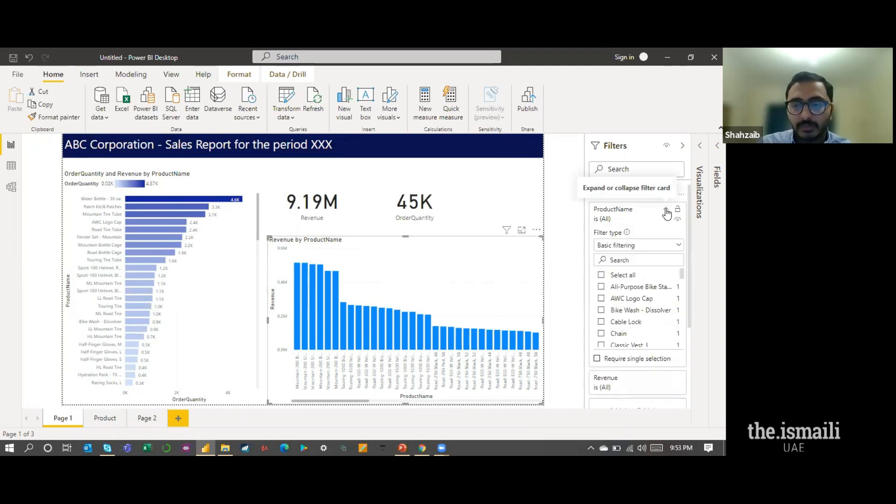
pyautogui.click(628, 246)
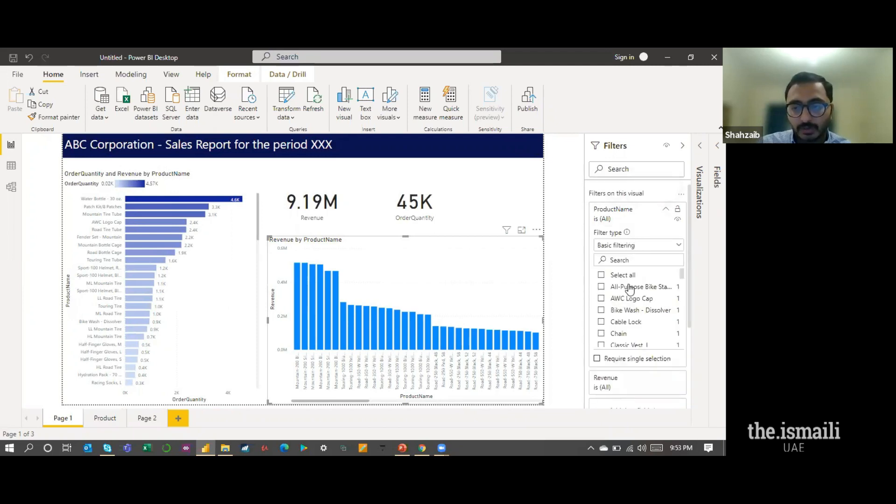
pyautogui.click(630, 286)
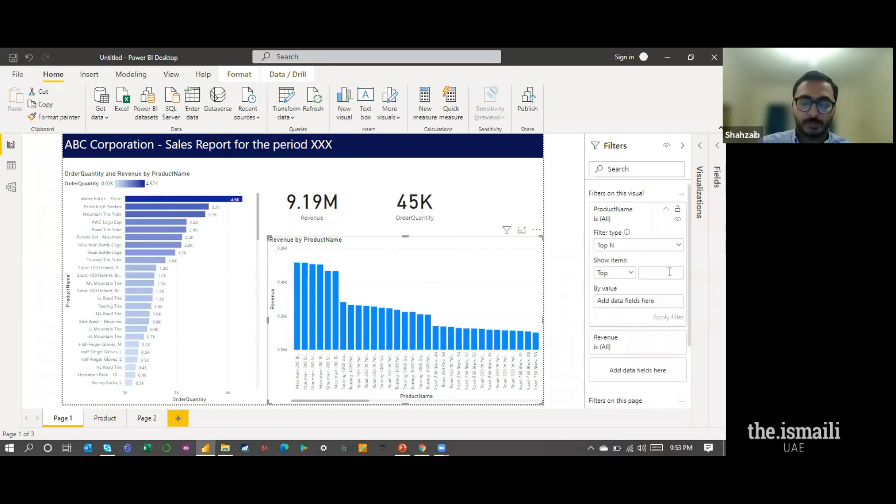
pyautogui.click(652, 270)
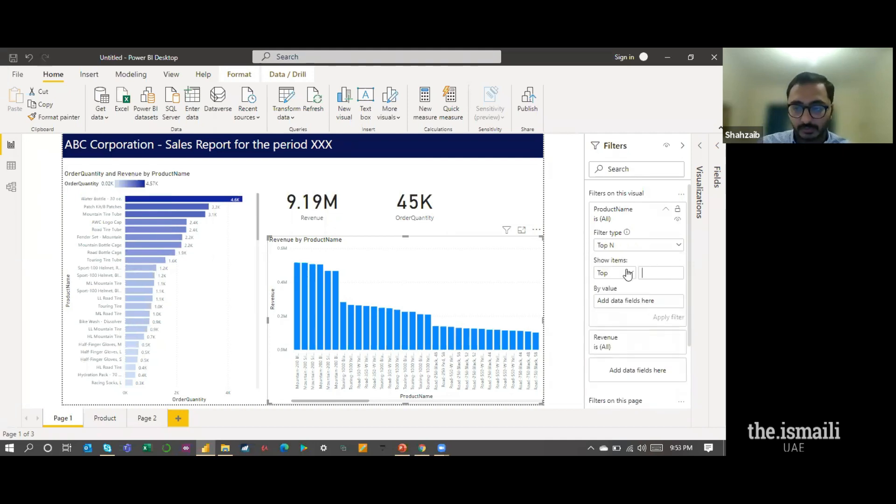
pyautogui.write('2')
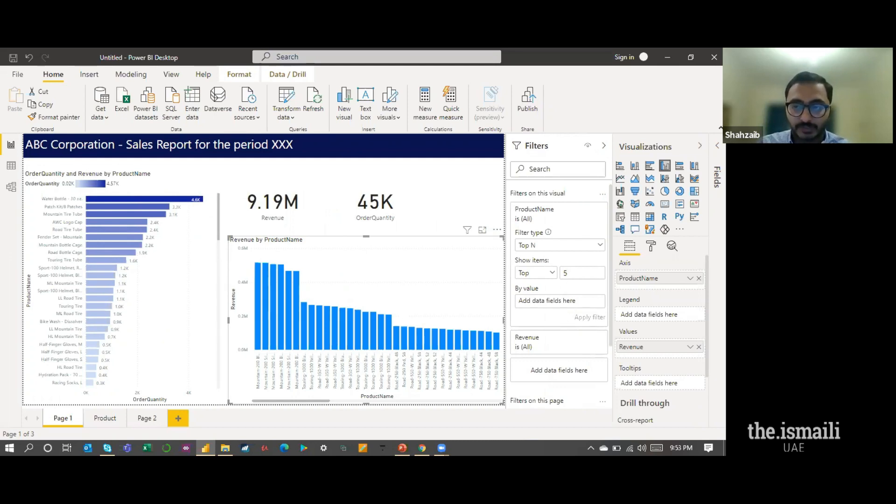
# - Use Sales_2017 Revenue as the ranking value of the Top N product filter and apply the filter
pyautogui.click(700, 146)
pyautogui.click(717, 146)
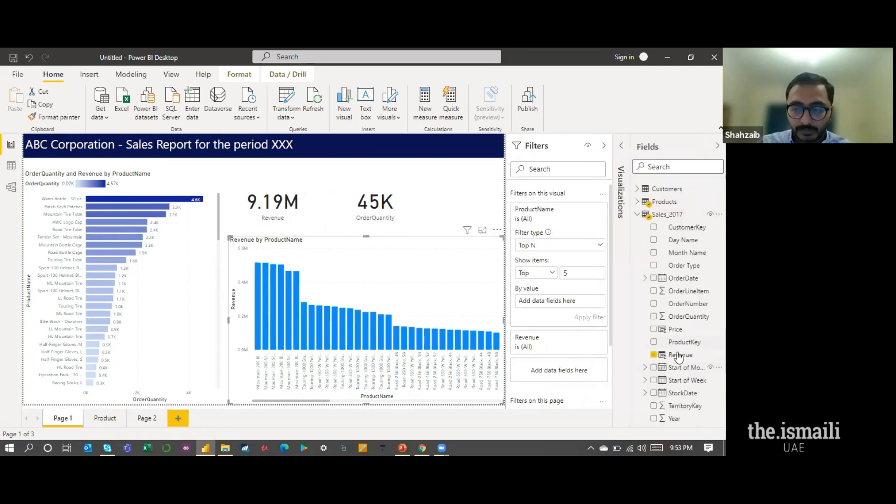
pyautogui.moveTo(680, 357); pyautogui.dragTo(587, 309)
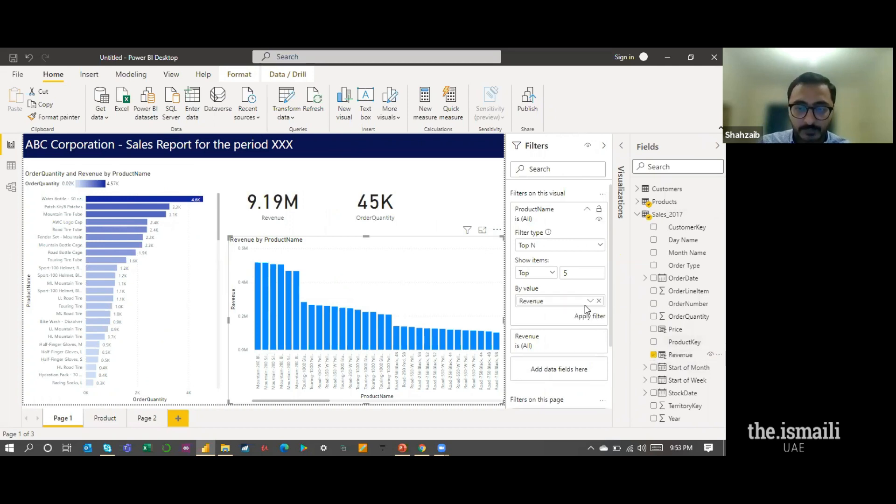
pyautogui.click(587, 320)
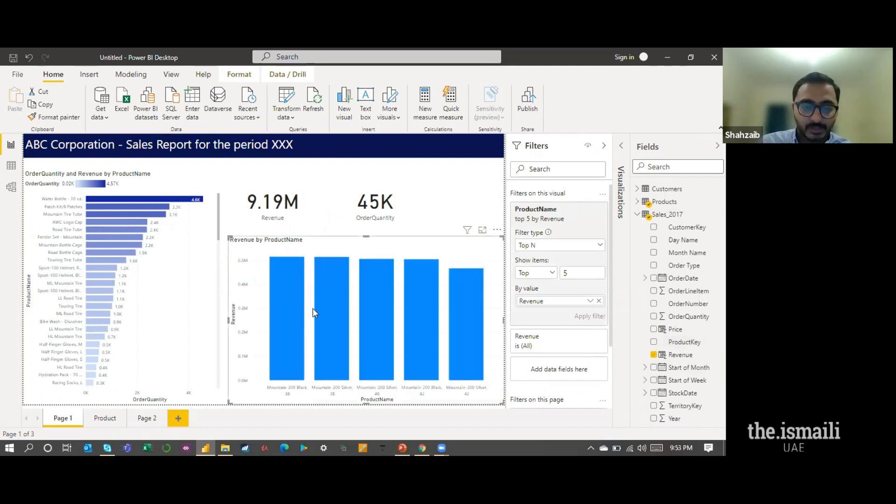
# - Convert the top-five revenue chart to a stacked bar chart, followed by a waterfall chart
pyautogui.moveTo(467, 327)
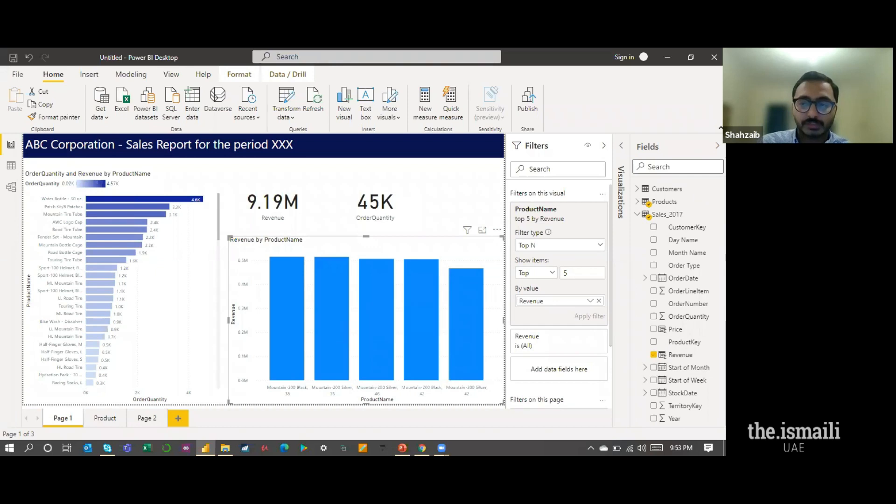
pyautogui.click(685, 147)
pyautogui.click(701, 148)
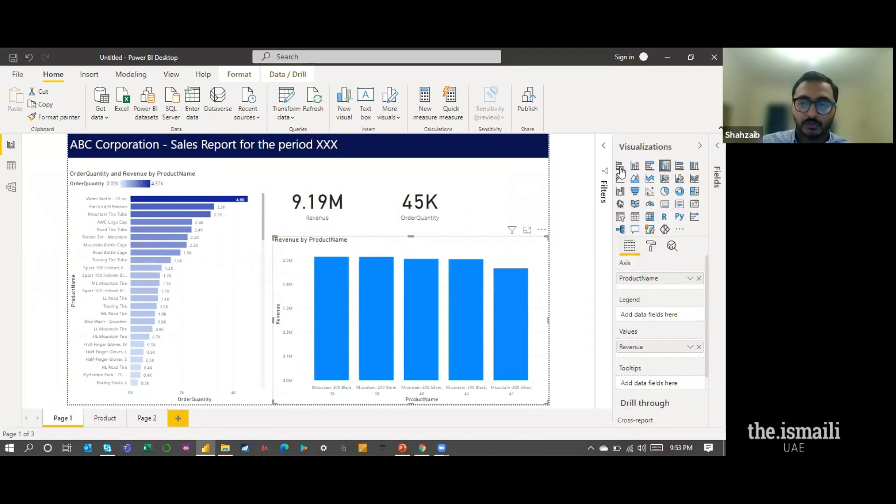
pyautogui.click(621, 168)
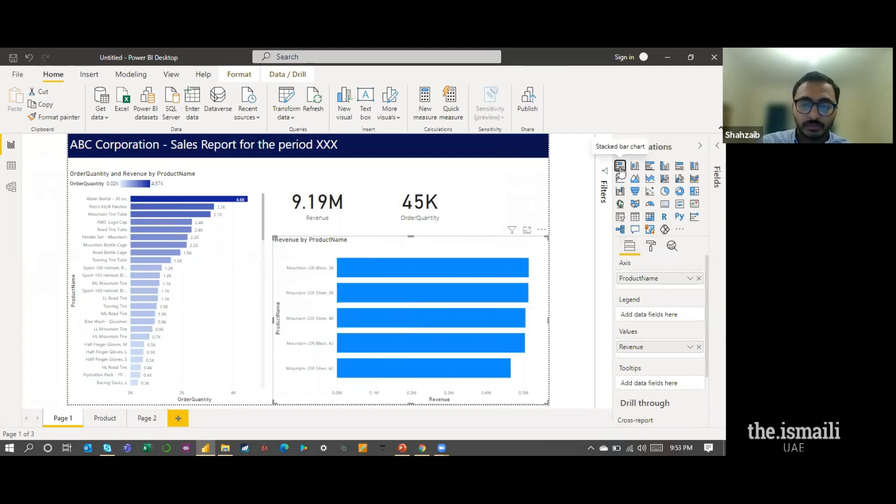
pyautogui.click(621, 191)
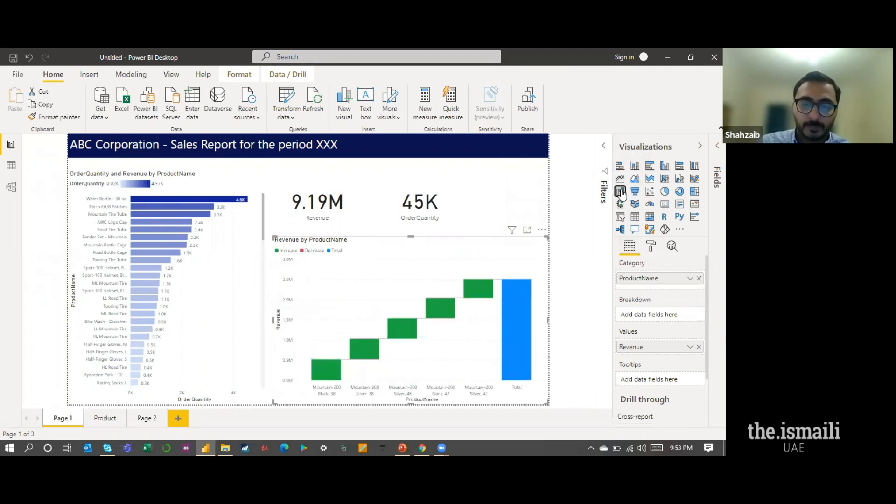
# - Preview the top-five revenue visual as a pie chart, treemap and multi-row card, ending with a matrix
pyautogui.click(666, 192)
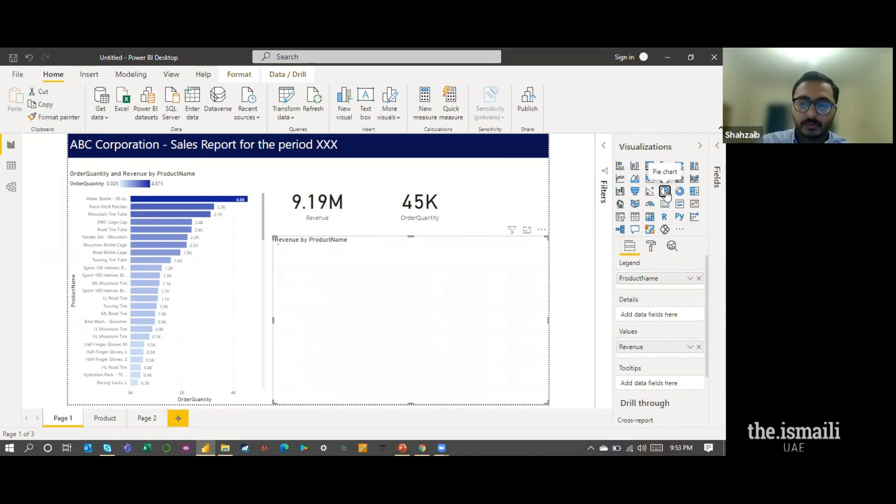
pyautogui.click(695, 194)
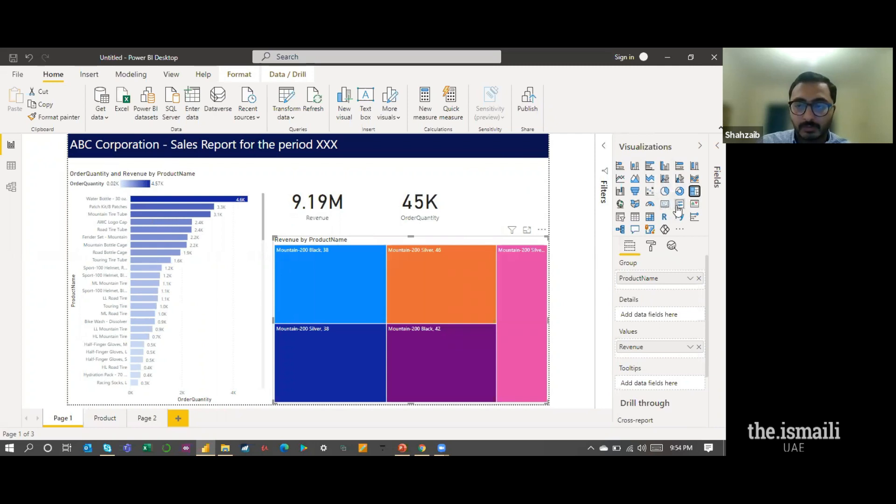
pyautogui.click(678, 208)
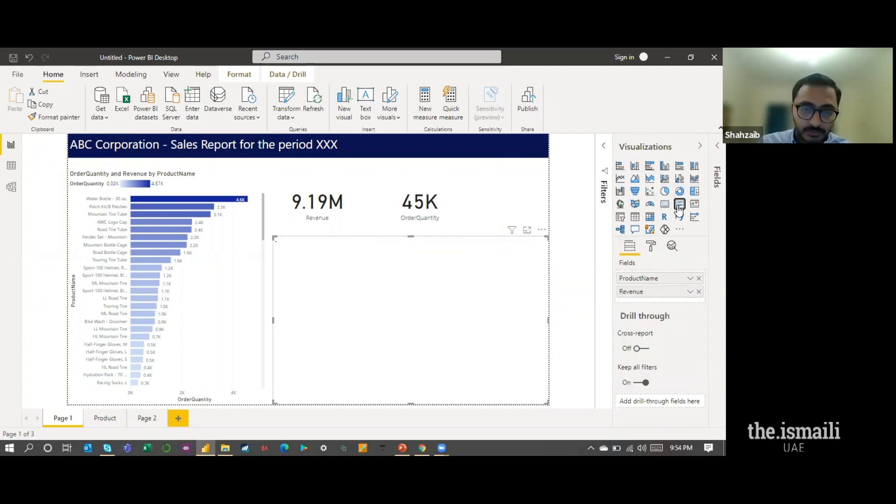
pyautogui.click(650, 217)
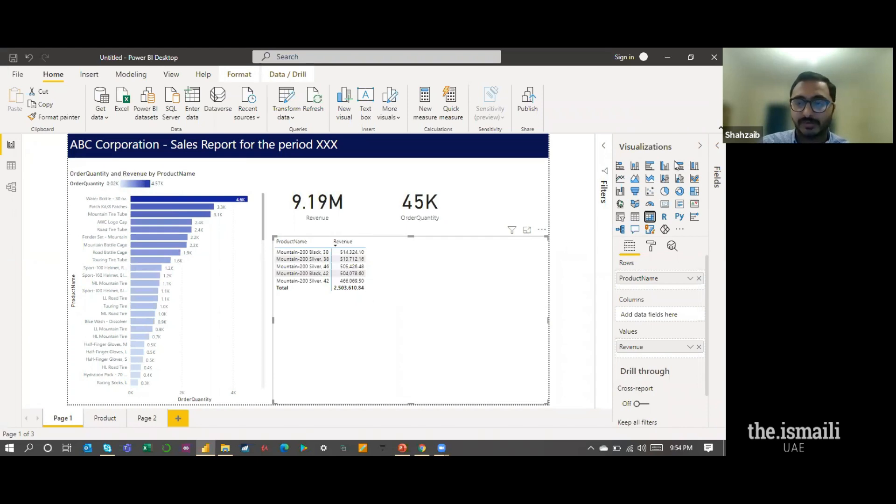
# - Check the matrix's Top N ProductName filter settings, then collapse the filter and visualization settings
pyautogui.click(604, 148)
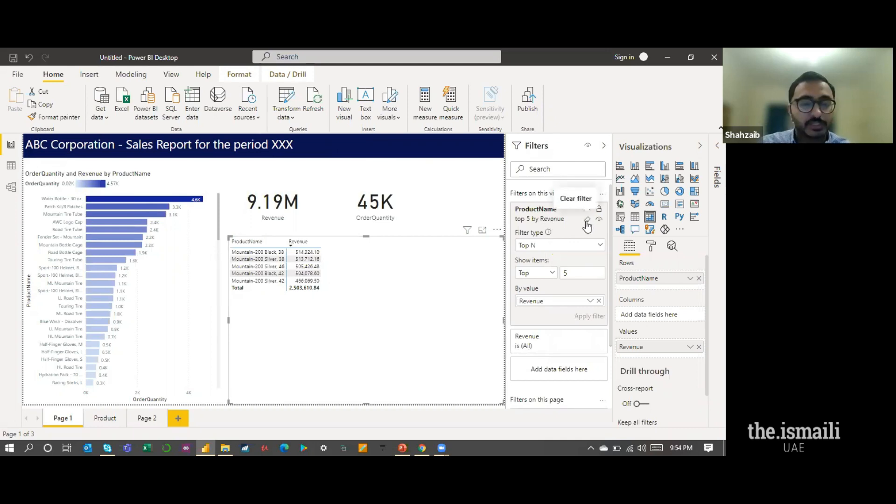
pyautogui.click(604, 146)
pyautogui.click(700, 148)
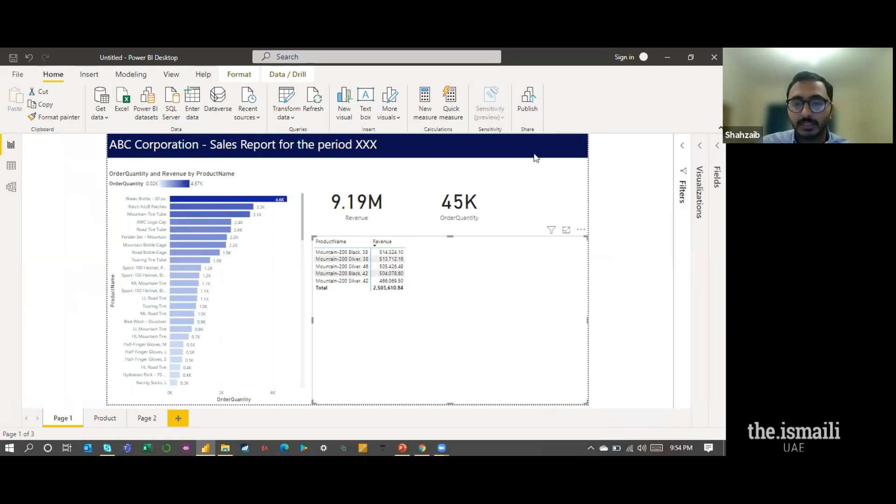
# - Remove the trend line from the Revenue by Day line chart on the Product page
pyautogui.click(105, 419)
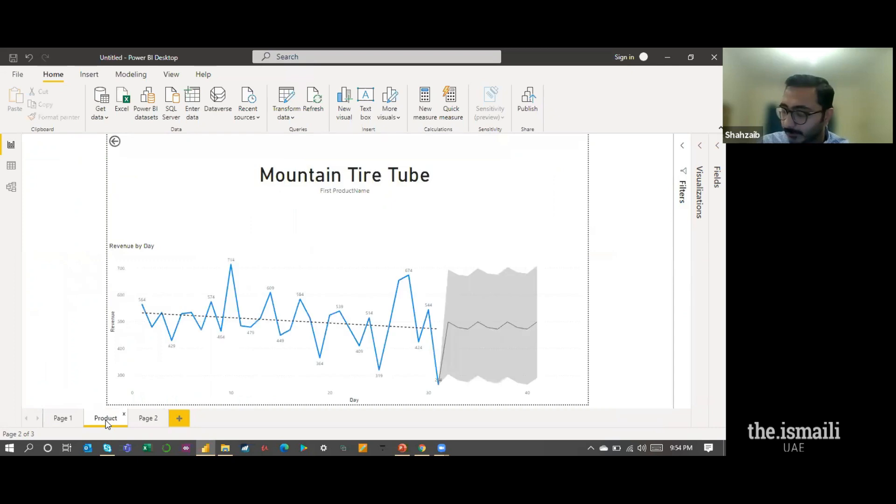
pyautogui.click(682, 145)
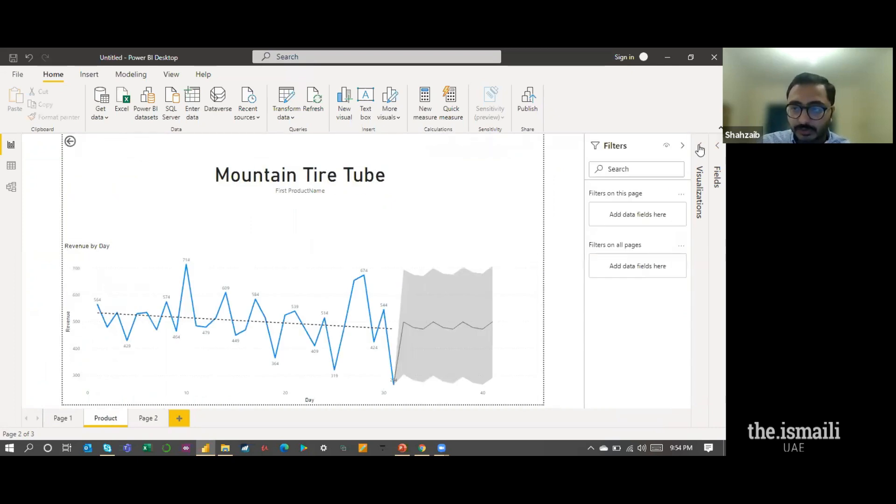
pyautogui.click(699, 145)
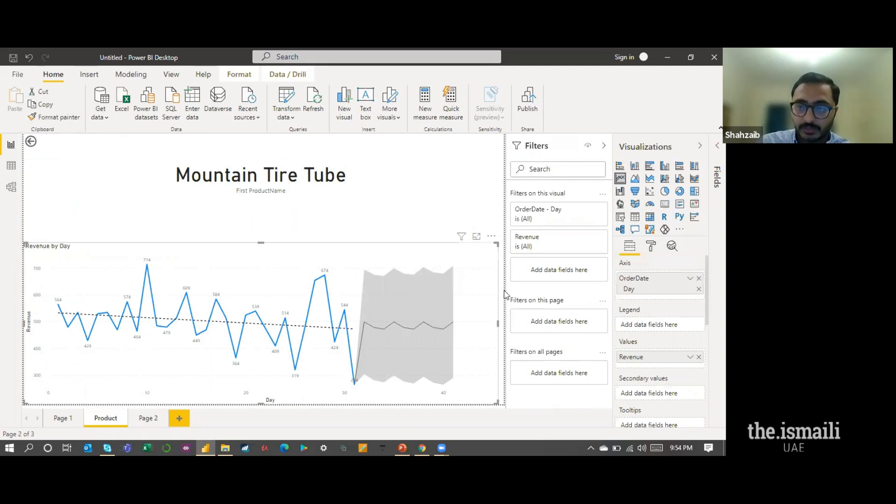
pyautogui.click(603, 145)
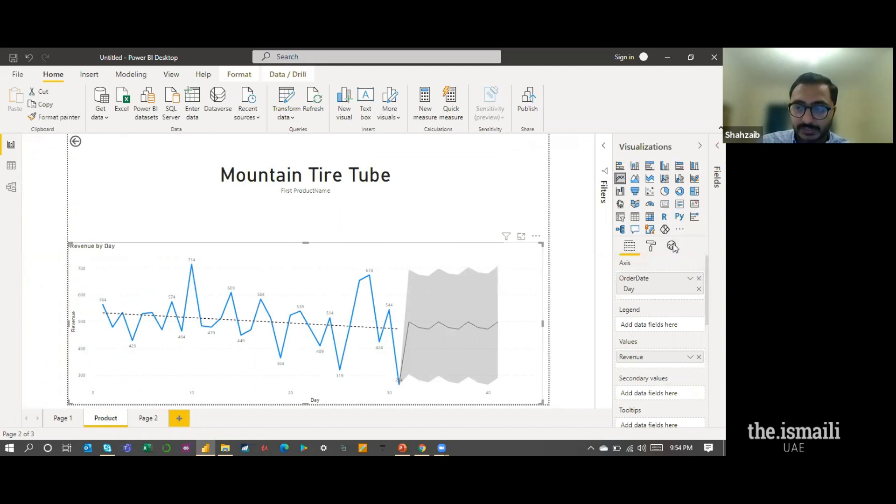
pyautogui.click(672, 246)
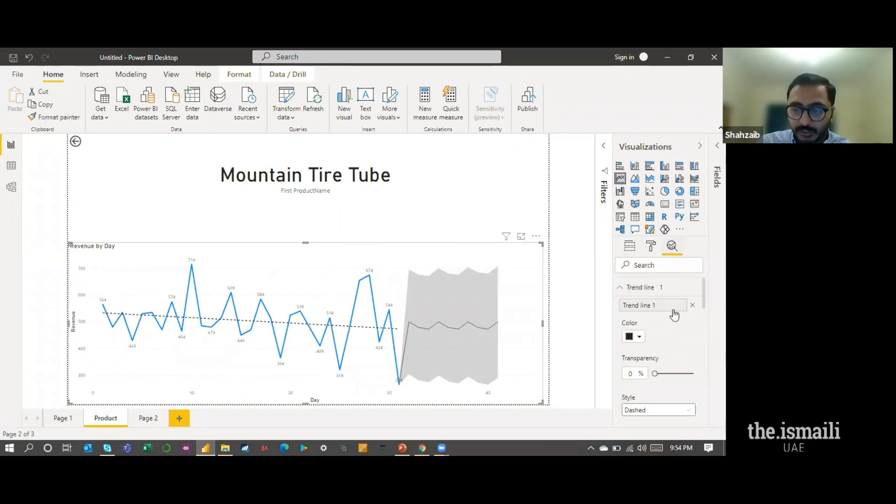
pyautogui.moveTo(704, 285); pyautogui.dragTo(703, 305)
pyautogui.click(704, 325)
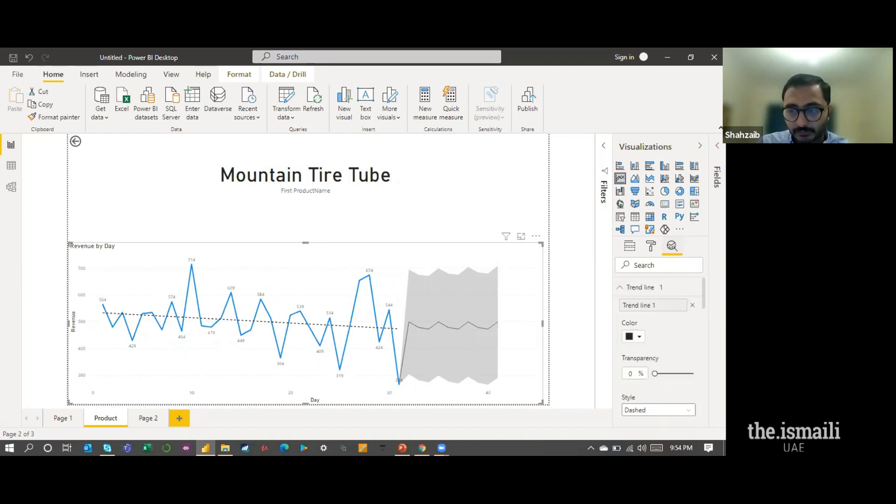
pyautogui.click(621, 293)
pyautogui.click(620, 293)
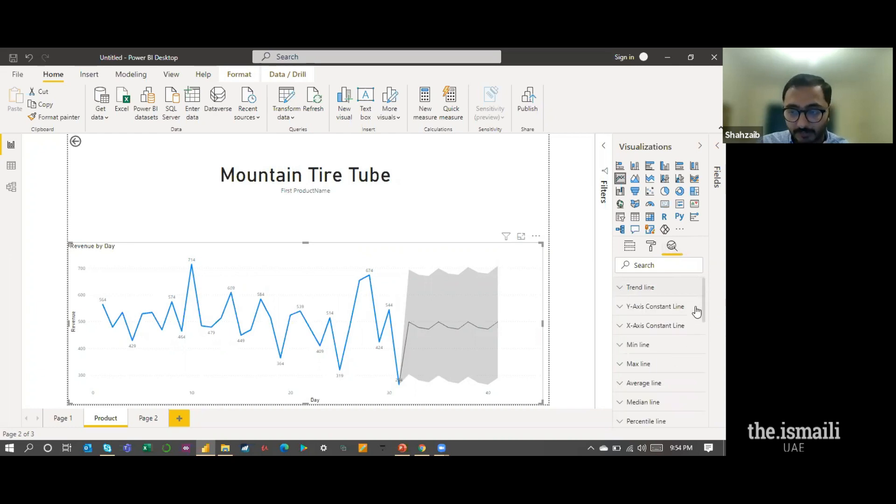
# - Add an average line to the Revenue by Day line chart
pyautogui.scroll(-1, 635, 318)
pyautogui.scroll(-3, 635, 317)
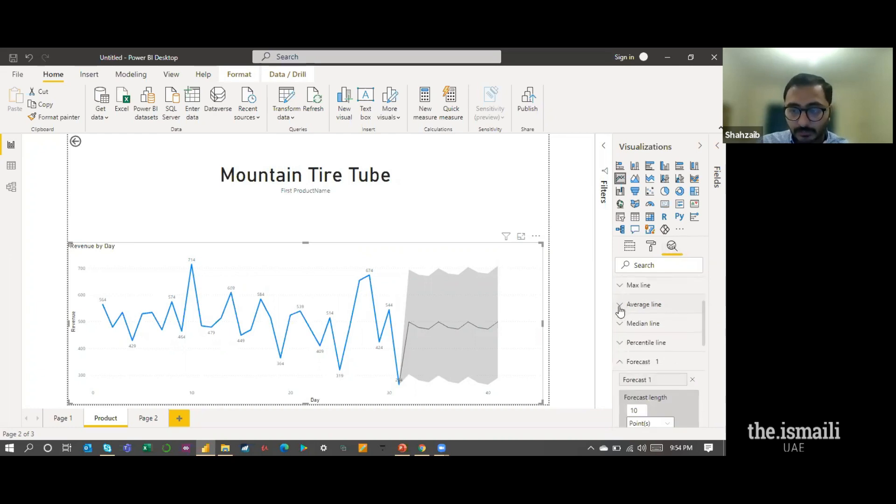
pyautogui.click(620, 306)
pyautogui.click(640, 330)
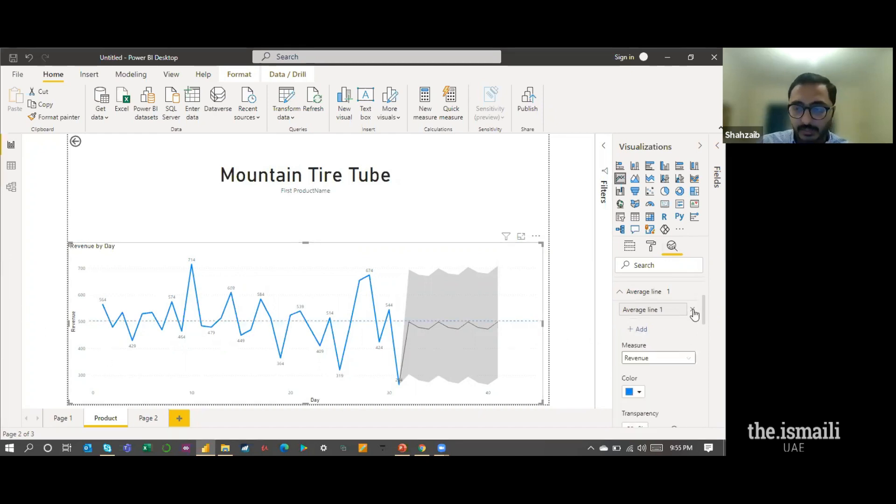
# - Add a max line and a min line to the Revenue by Day line chart
pyautogui.scroll(3, 648, 338)
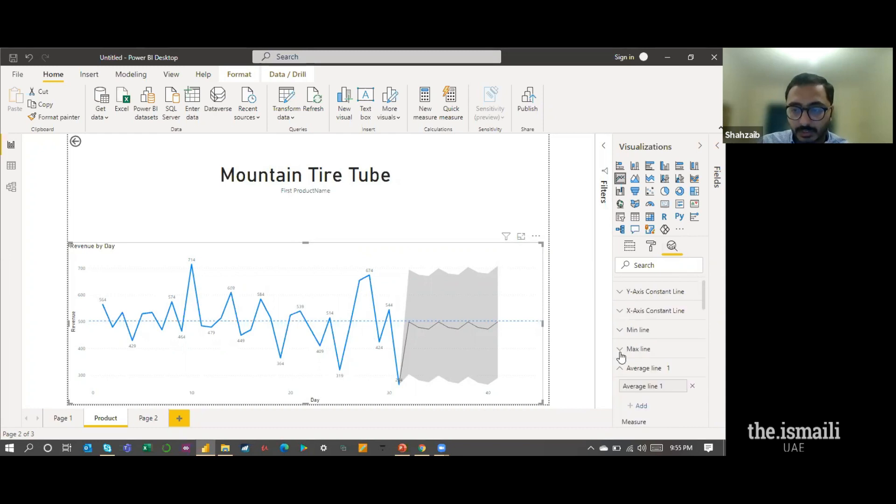
pyautogui.click(625, 350)
pyautogui.click(638, 376)
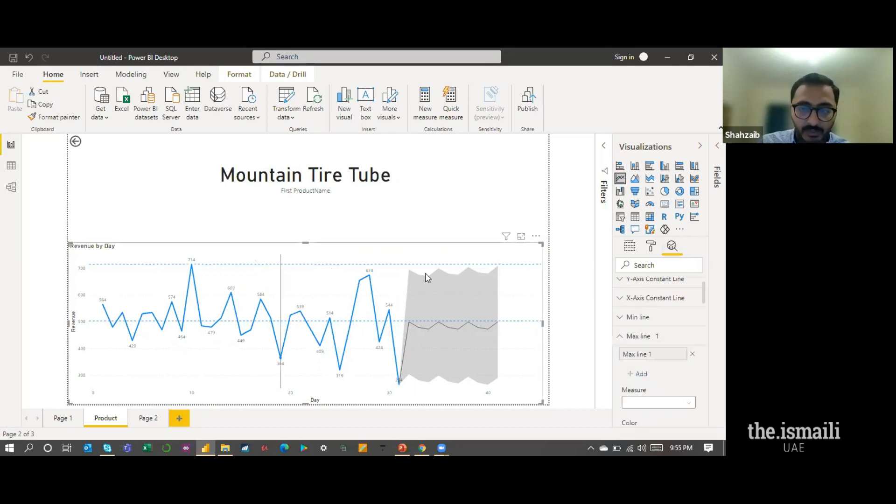
pyautogui.click(619, 319)
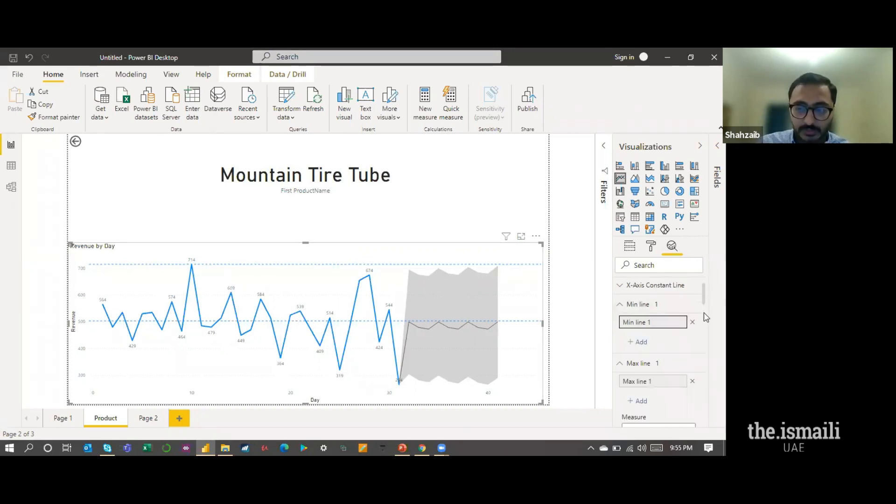
# - Review the reference line and forecast settings of the Revenue by Day chart, then return to Page 1
pyautogui.scroll(-3, 706, 322)
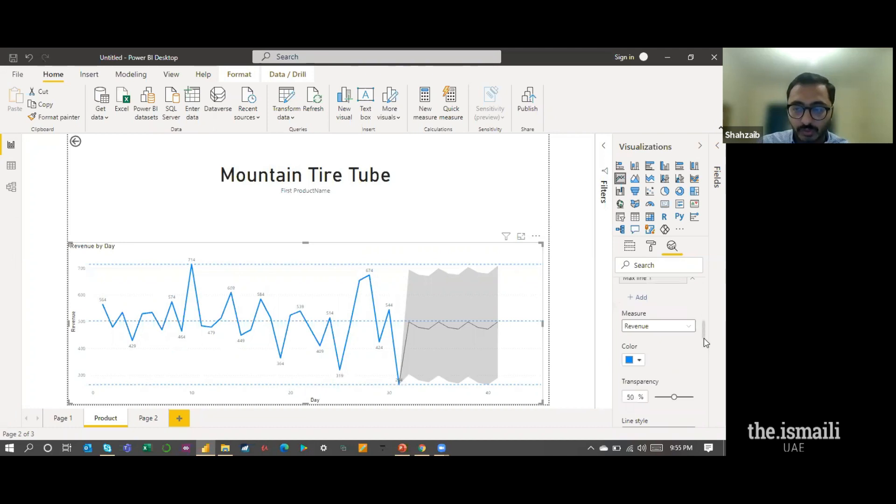
pyautogui.scroll(-3, 706, 358)
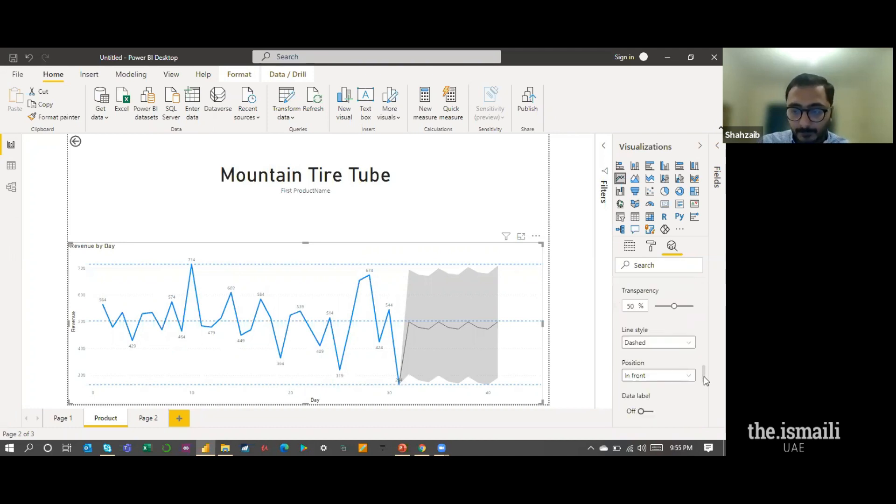
pyautogui.scroll(-2, 706, 388)
pyautogui.scroll(-3, 707, 399)
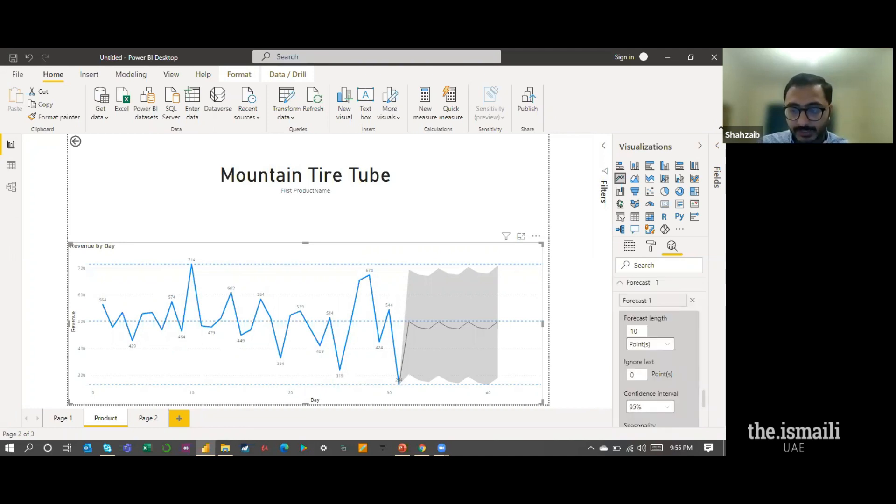
pyautogui.scroll(-3, 661, 355)
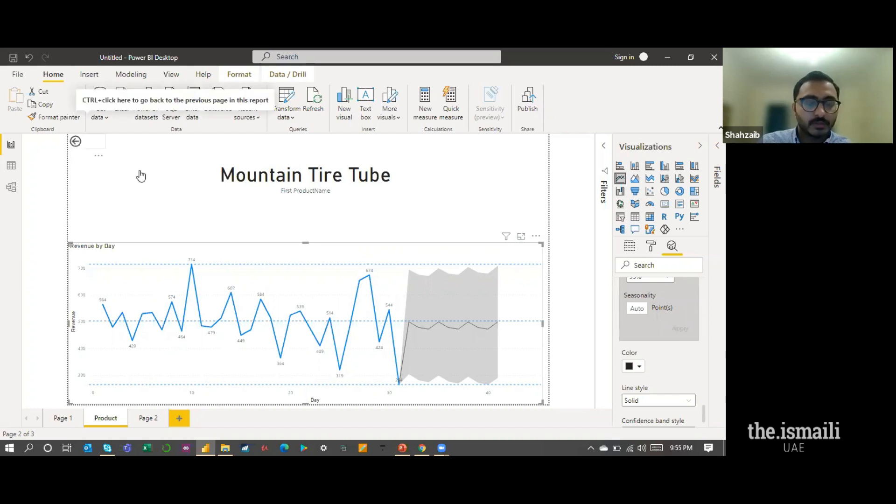
pyautogui.click(72, 418)
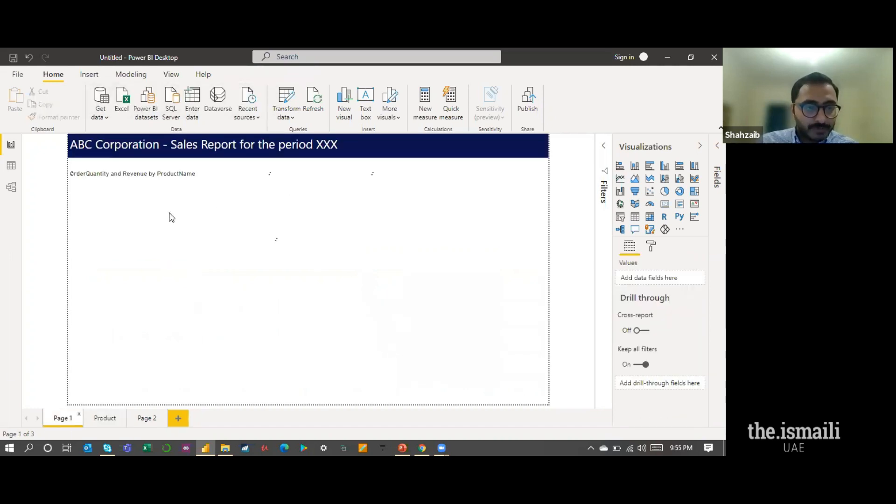